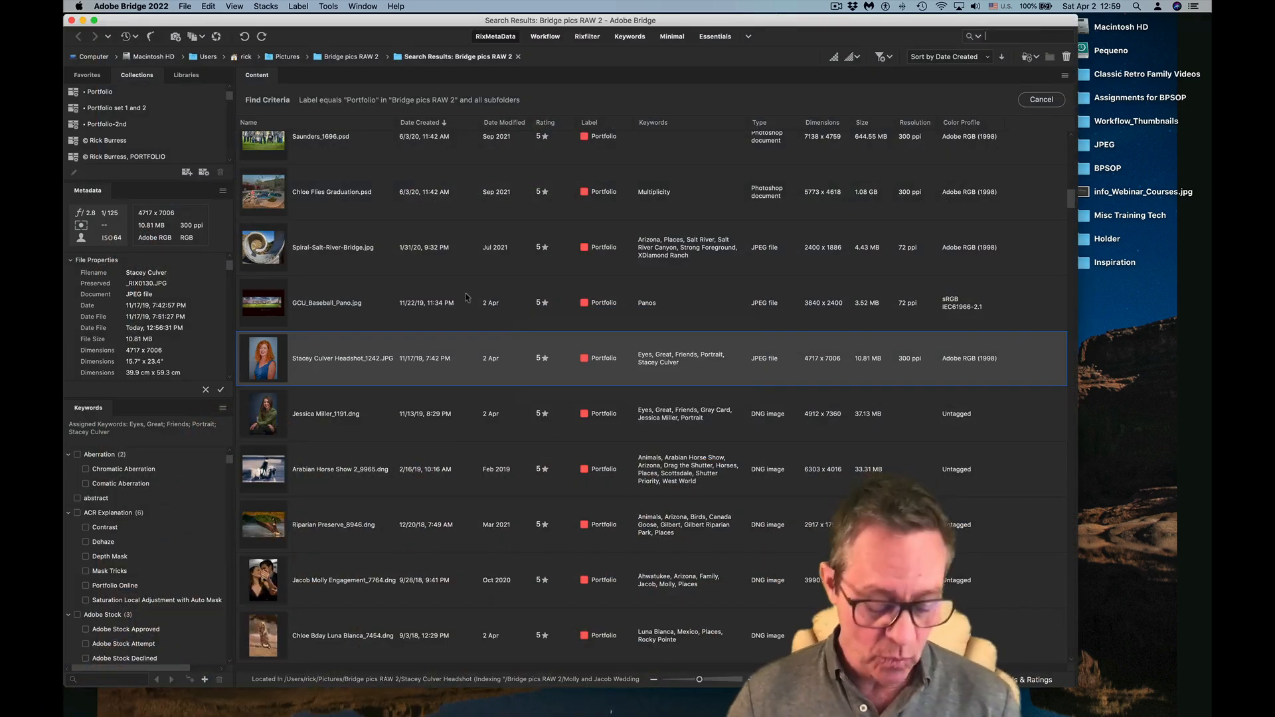
Open the selected headshot in Camera Raw and start a new brush mask with an enlarged brush.
{"action": "key", "text": "super+r"}
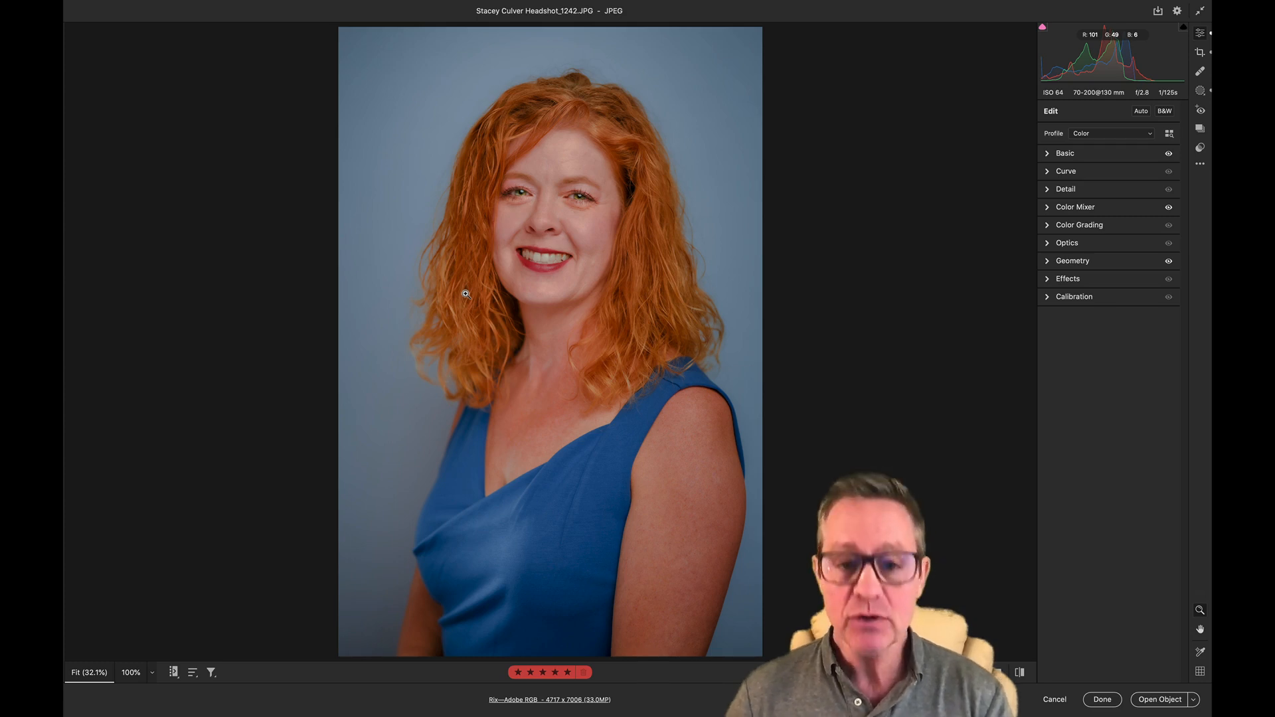
{"action": "key", "text": "k"}
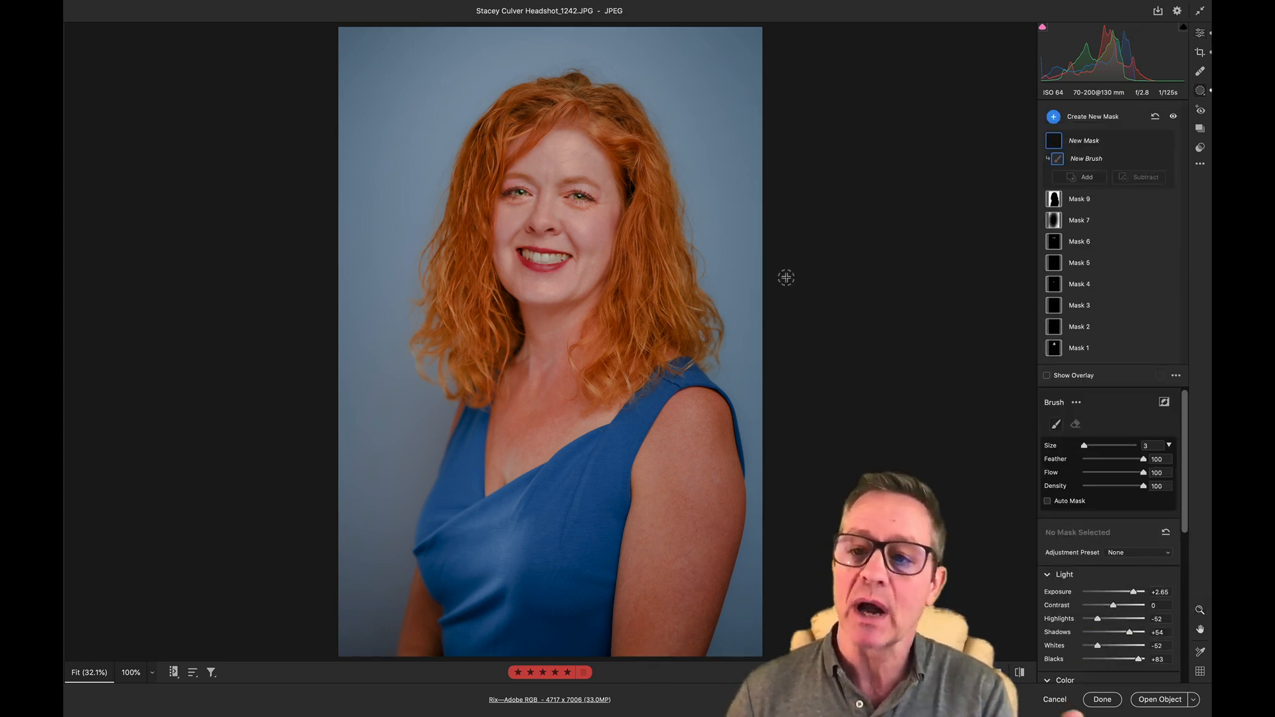
{"action": "key", "text": "bracketright"}
{"action": "key", "text": "bracketright"}
{"action": "key", "text": "bracketright"}
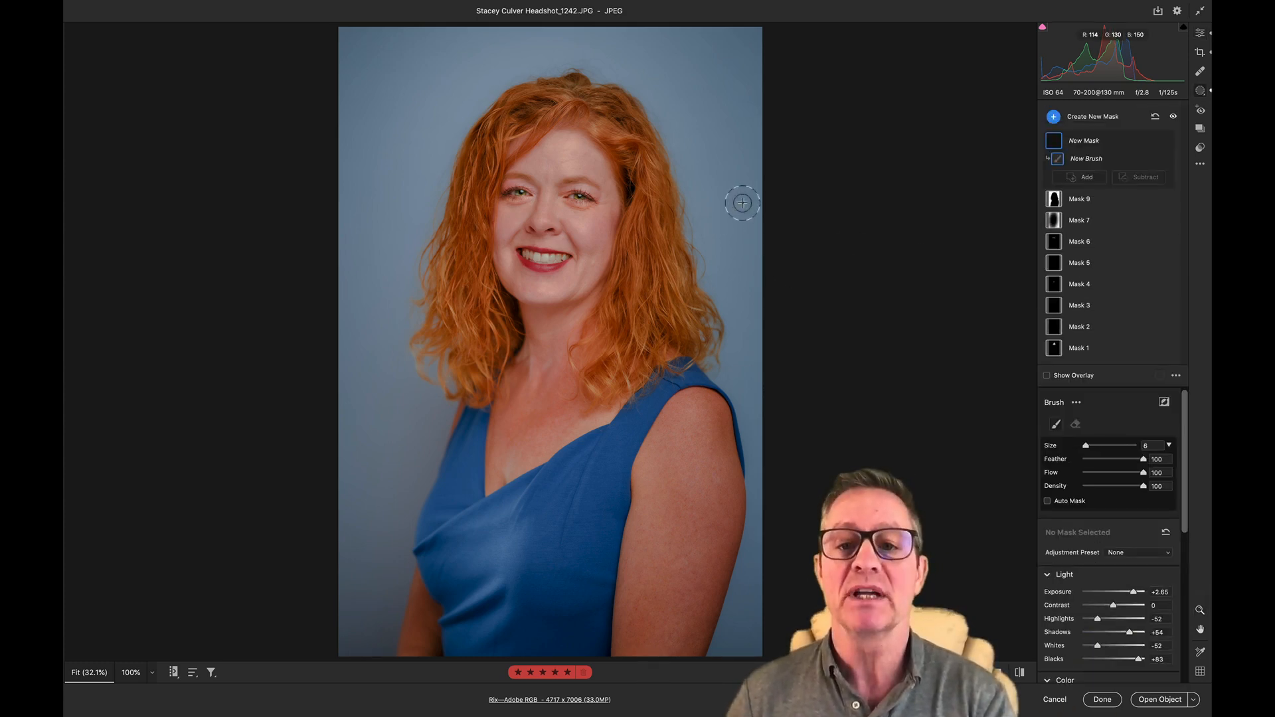
{"action": "key", "text": "bracketright"}
{"action": "key", "text": "bracketright"}
{"action": "key", "text": "bracketright"}
{"action": "key", "text": "bracketright"}
{"action": "key", "text": "bracketright"}
{"action": "key", "text": "bracketright"}
{"action": "key", "text": "bracketright"}
{"action": "key", "text": "bracketright"}
{"action": "key", "text": "bracketright"}
{"action": "key", "text": "bracketright"}
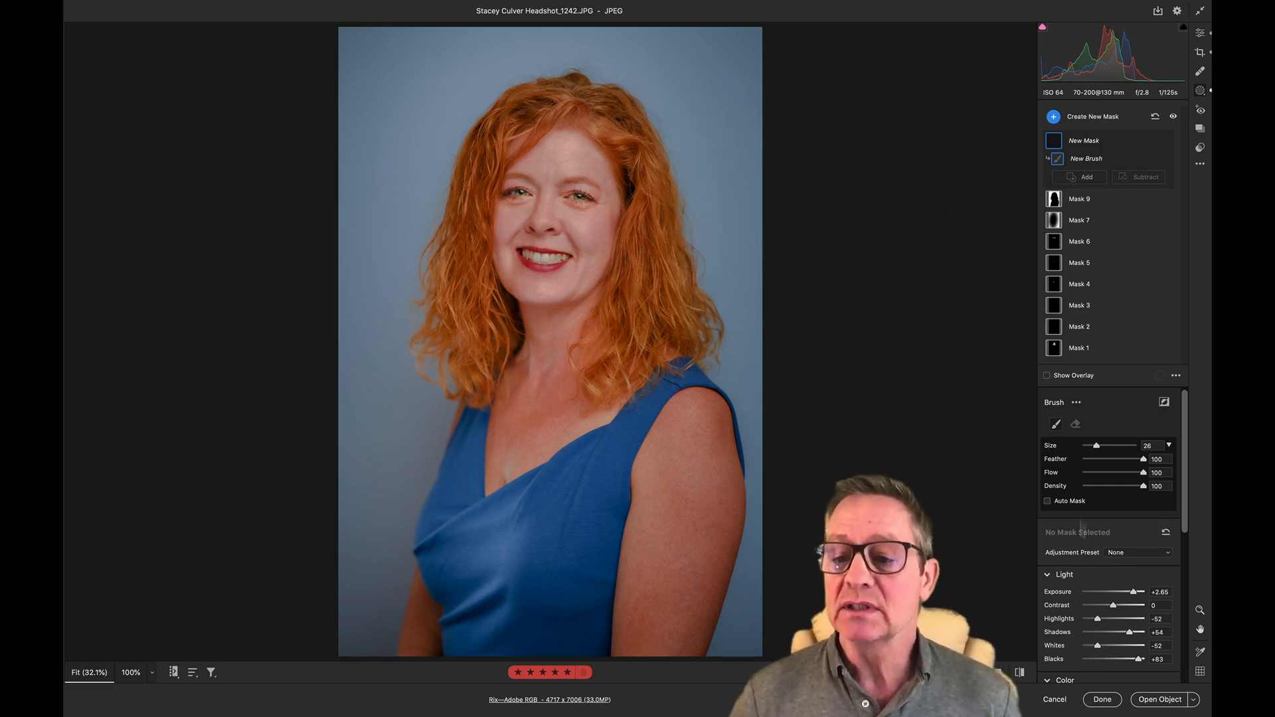
Paint a brush vignette around the subject along the photo's edges, with All Zeroes adjustments and Exposure at -1.50.
{"action": "scroll", "coordinate": [1106, 602], "scroll_direction": "down", "scroll_amount": 5}
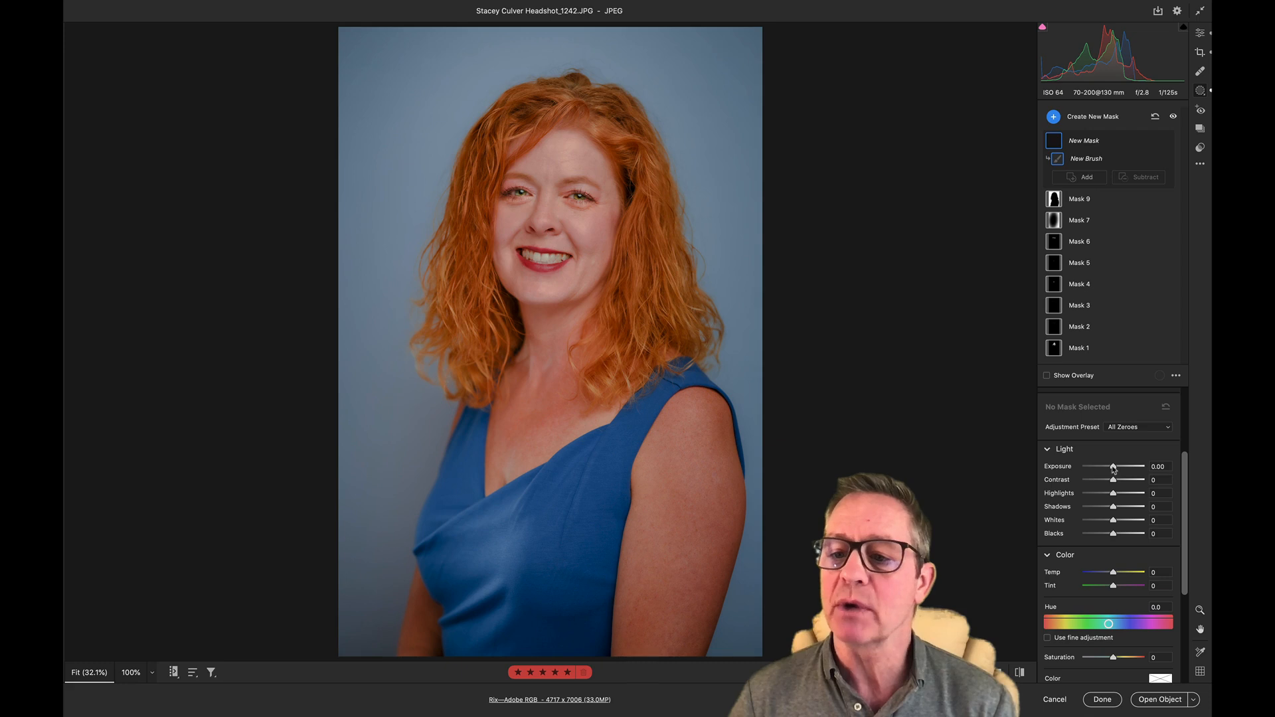
{"action": "left_click_drag", "start_coordinate": [1113, 467], "coordinate": [1102, 469]}
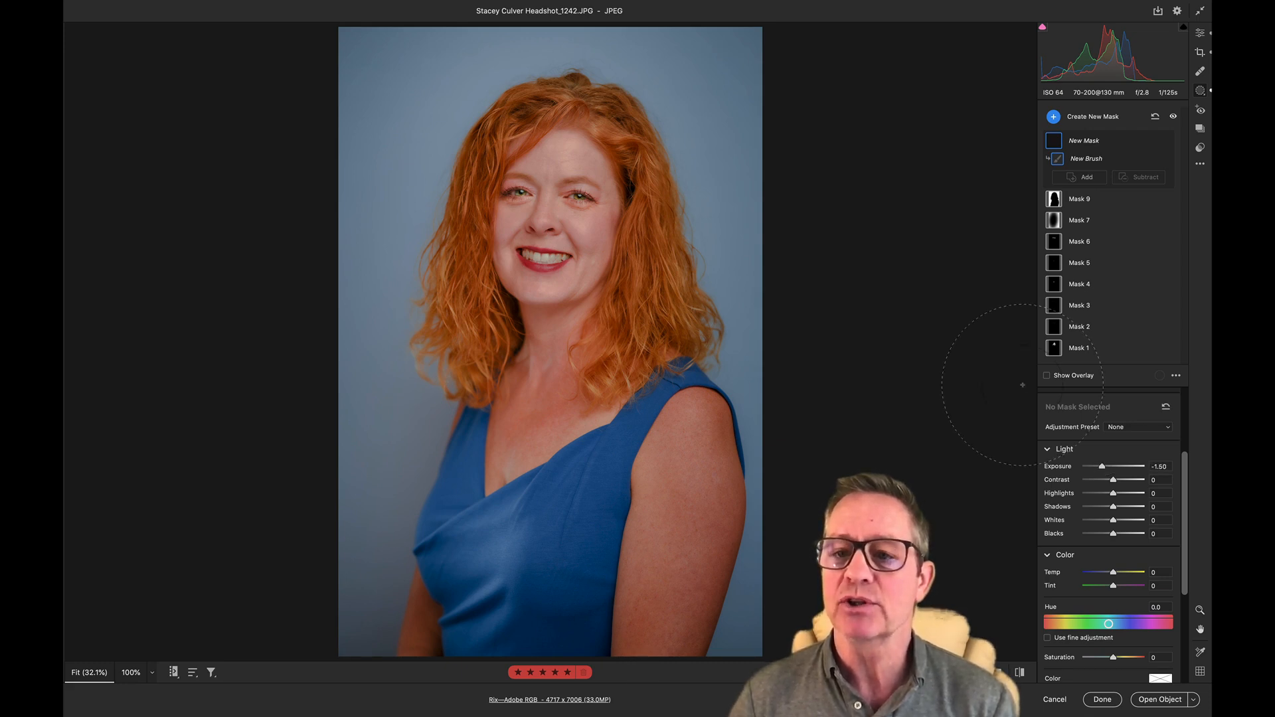
{"action": "left_click", "coordinate": [757, 59]}
{"action": "mouse_move", "coordinate": [757, 59]}
{"action": "left_mouse_down"}
{"action": "mouse_move", "coordinate": [713, 20]}
{"action": "mouse_move", "coordinate": [572, 0]}
{"action": "mouse_move", "coordinate": [367, 15]}
{"action": "mouse_move", "coordinate": [347, 47]}
{"action": "mouse_move", "coordinate": [330, 157]}
{"action": "mouse_move", "coordinate": [288, 599]}
{"action": "mouse_move", "coordinate": [347, 674]}
{"action": "mouse_move", "coordinate": [579, 710]}
{"action": "mouse_move", "coordinate": [726, 691]}
{"action": "mouse_move", "coordinate": [776, 633]}
{"action": "mouse_move", "coordinate": [791, 495]}
{"action": "mouse_move", "coordinate": [790, 153]}
{"action": "left_mouse_up"}
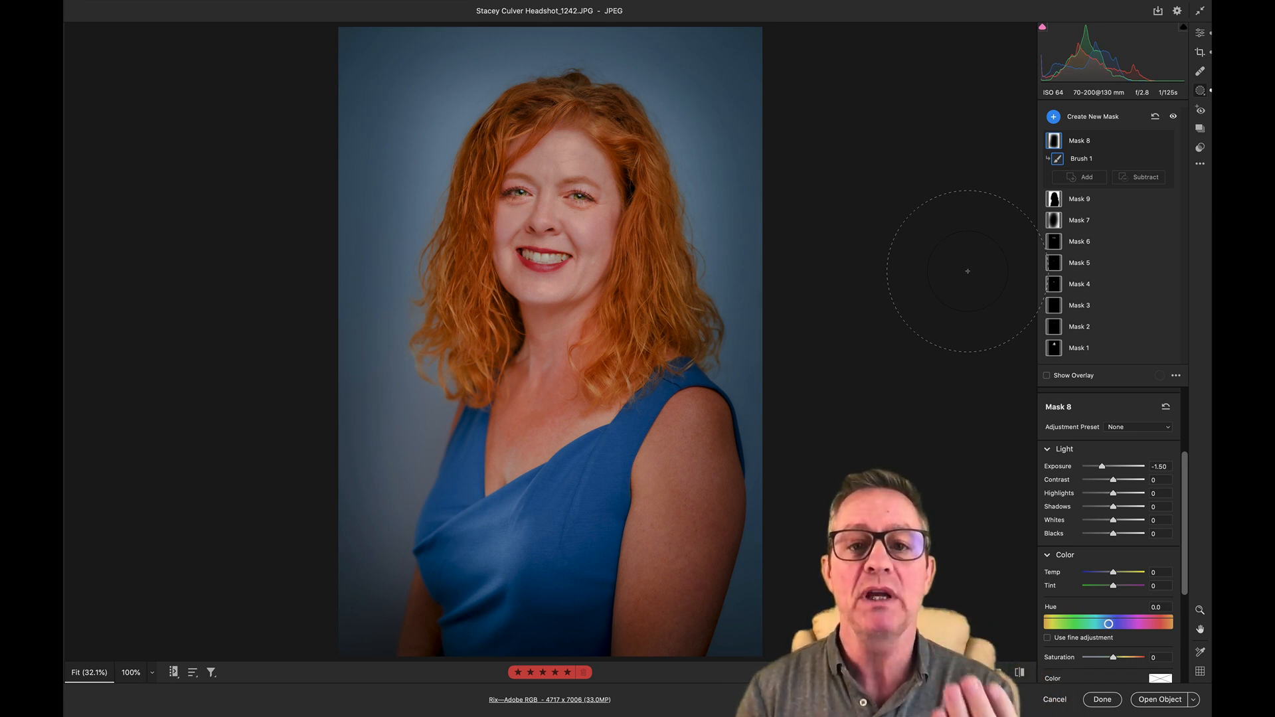
Delete and restore the brush vignette mask several times to compare the photo with and without it, ending with it deleted.
{"action": "key", "text": "Delete"}
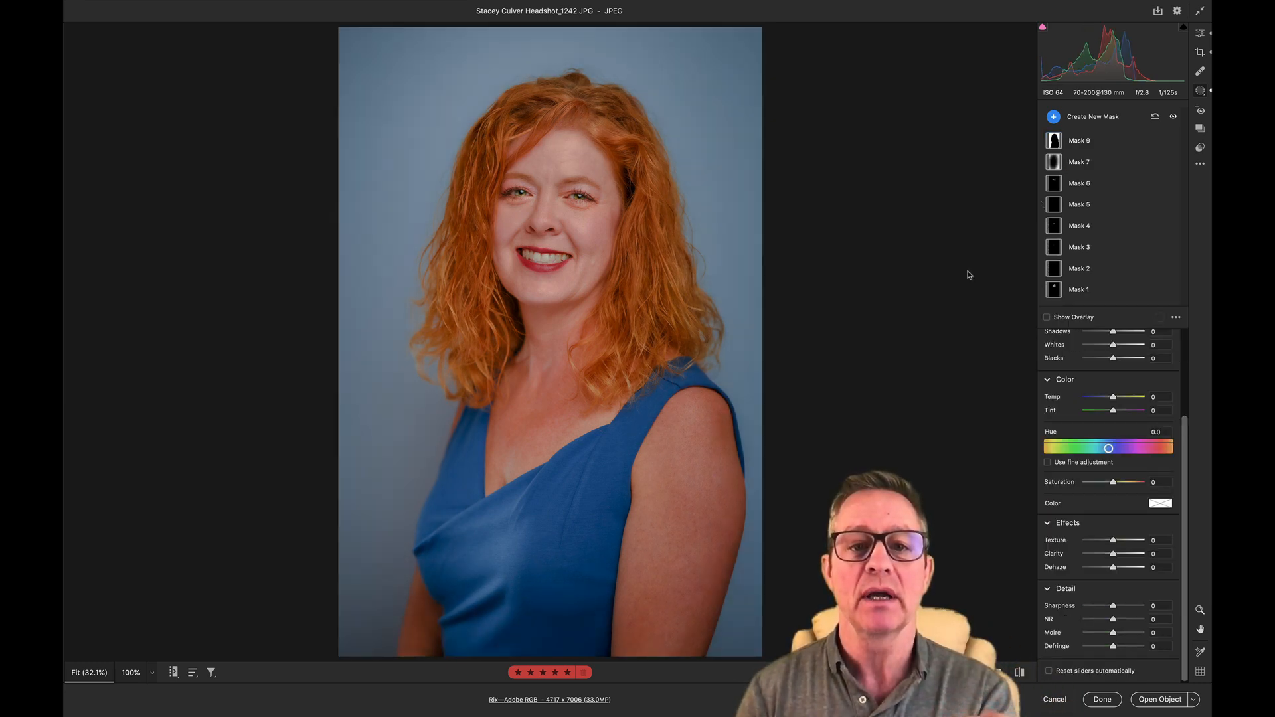
{"action": "key", "text": "ctrl+z"}
{"action": "key", "text": "Delete"}
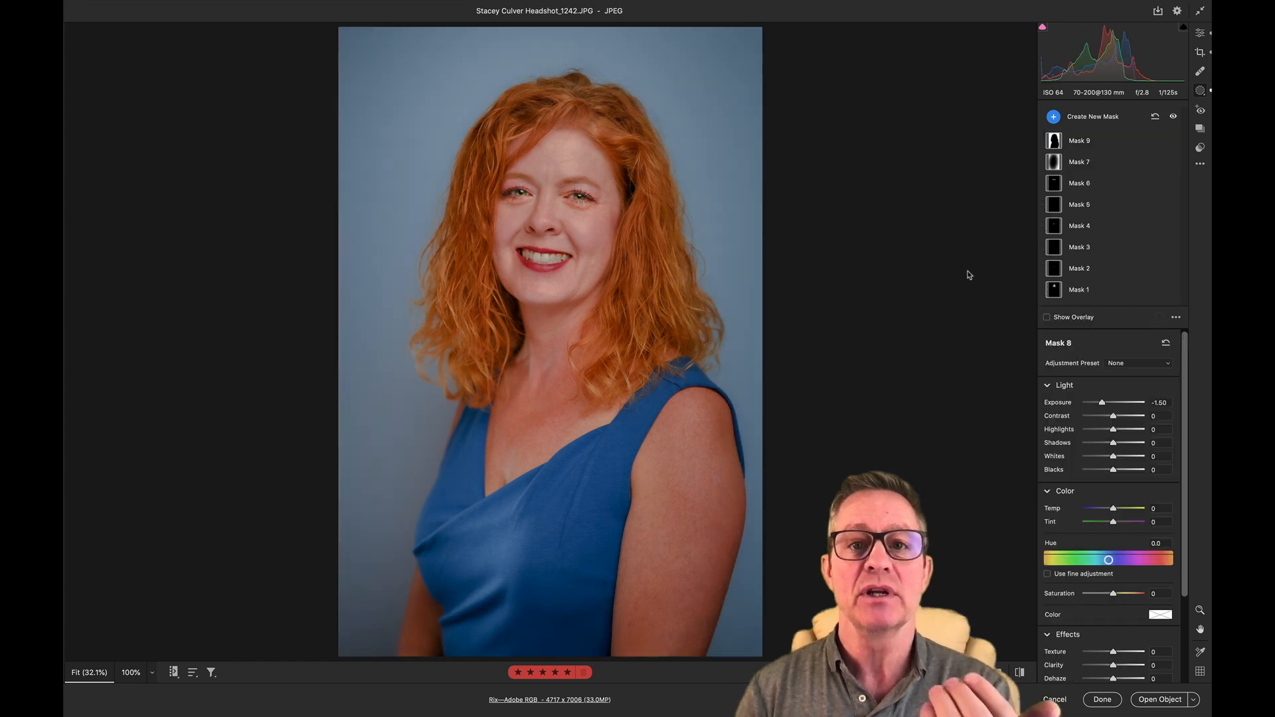
{"action": "key", "text": "ctrl+z"}
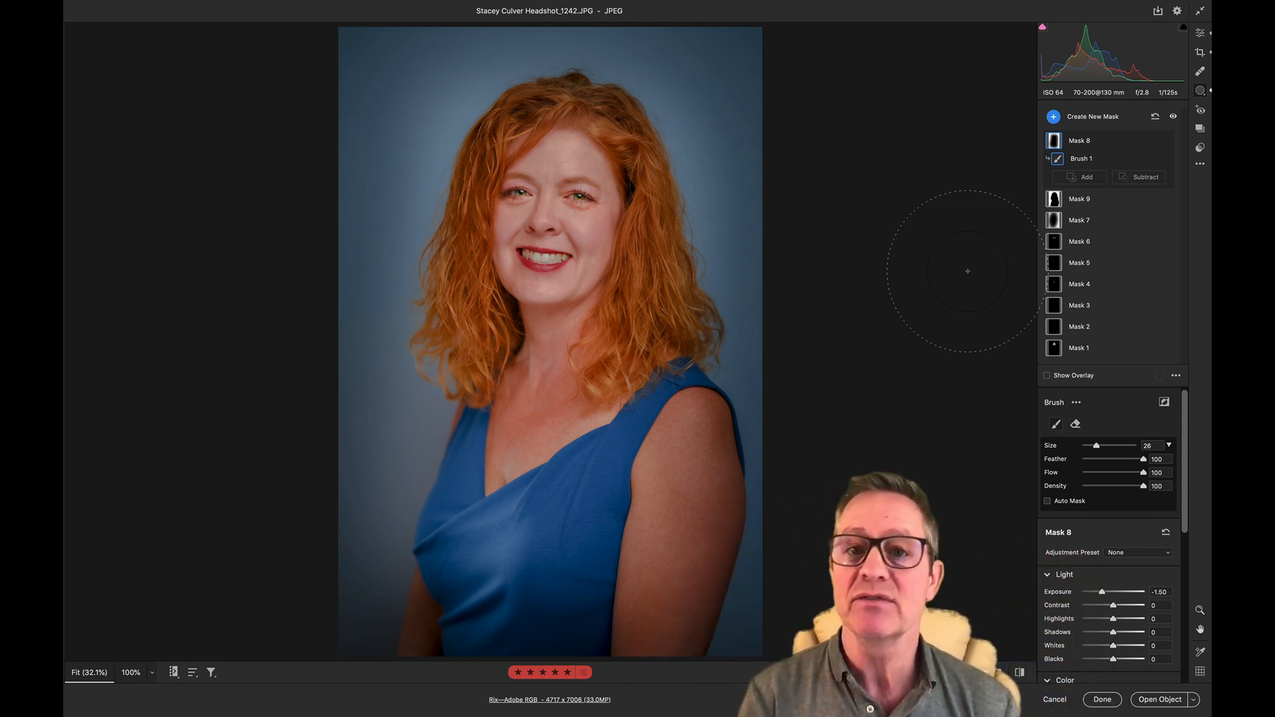
{"action": "key", "text": "Delete"}
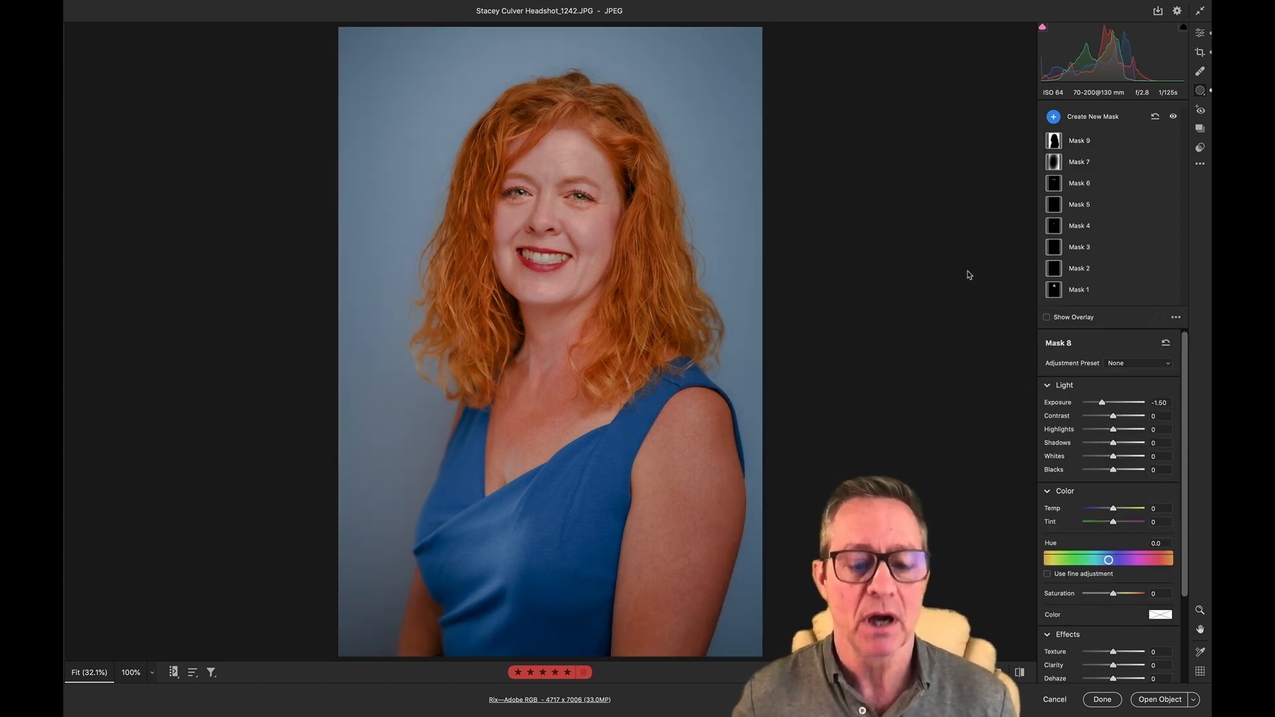
{"action": "key", "text": "ctrl+z"}
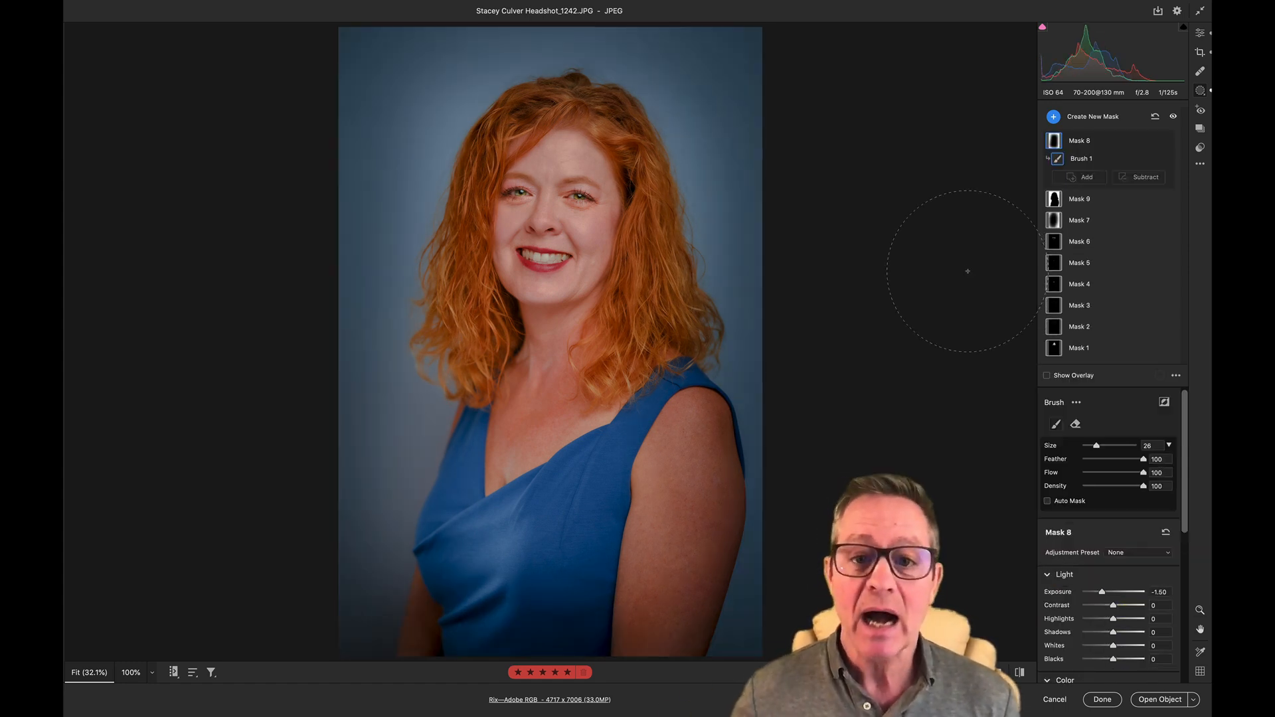
{"action": "key", "text": "ctrl+shift+z"}
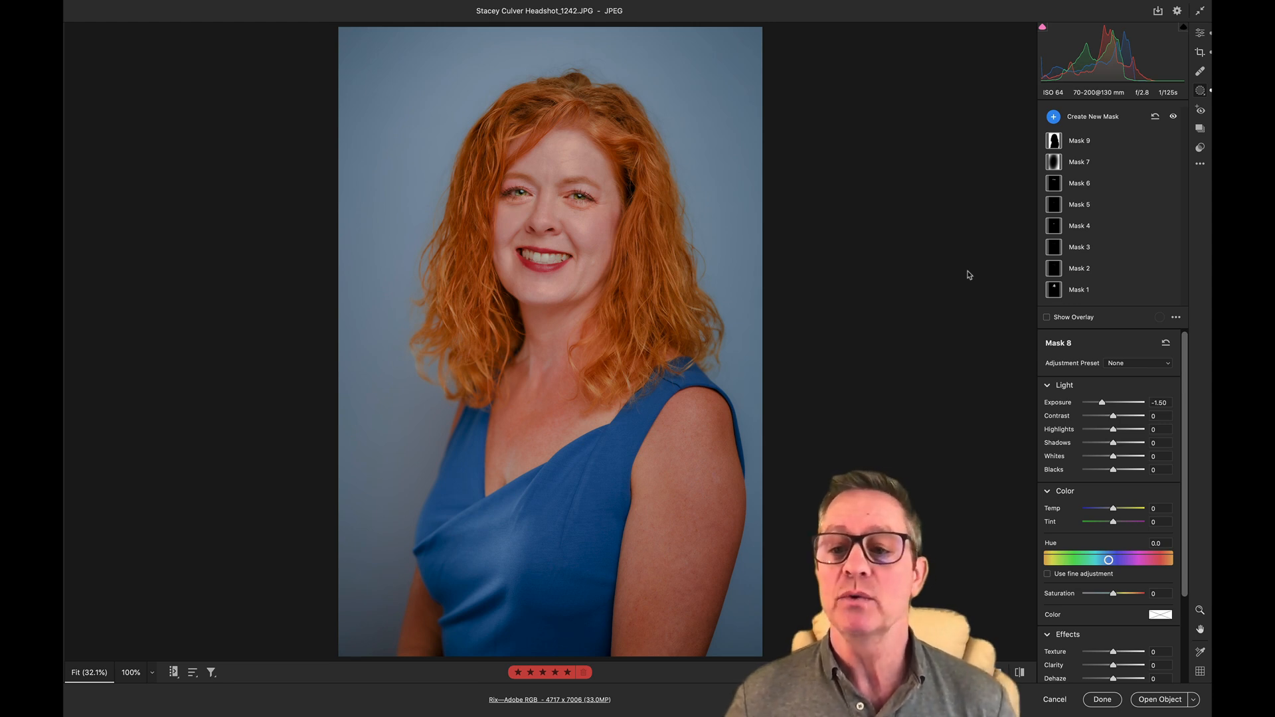
Collapse the mask's Light and Color sections, return to the global Edit settings and collapse Basic.
{"action": "left_click", "coordinate": [1047, 386]}
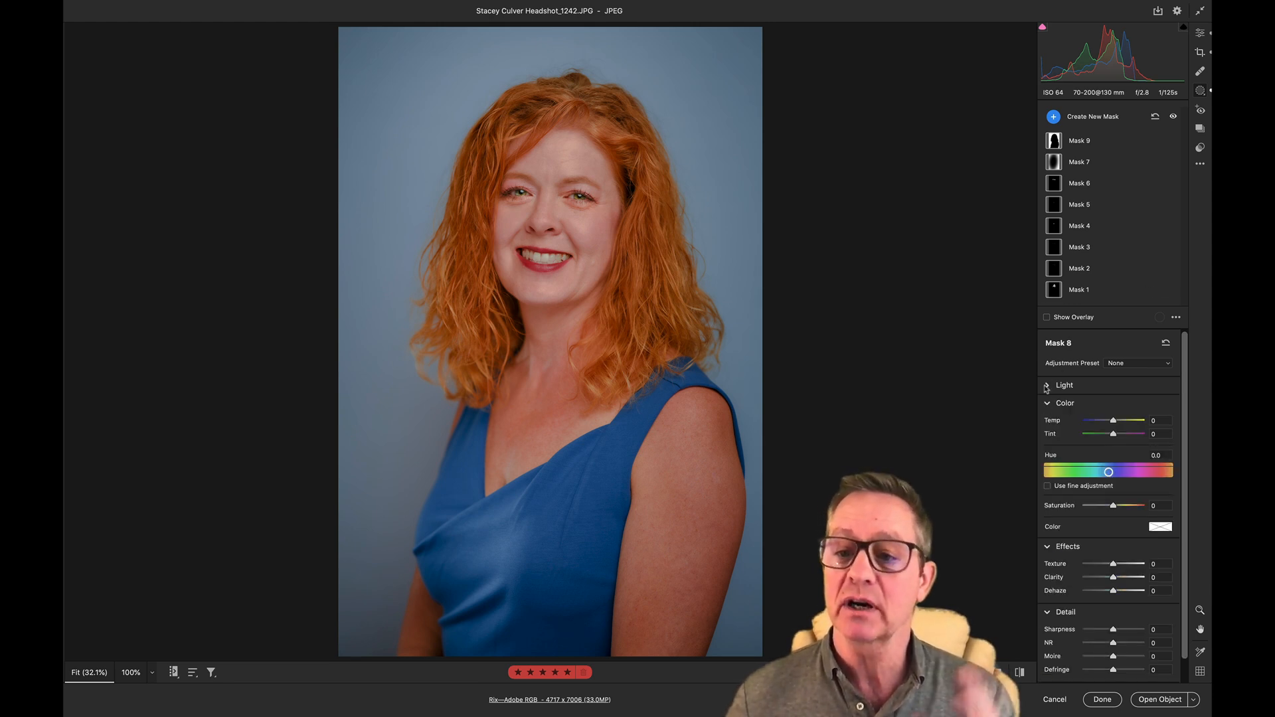
{"action": "left_click", "coordinate": [1048, 403]}
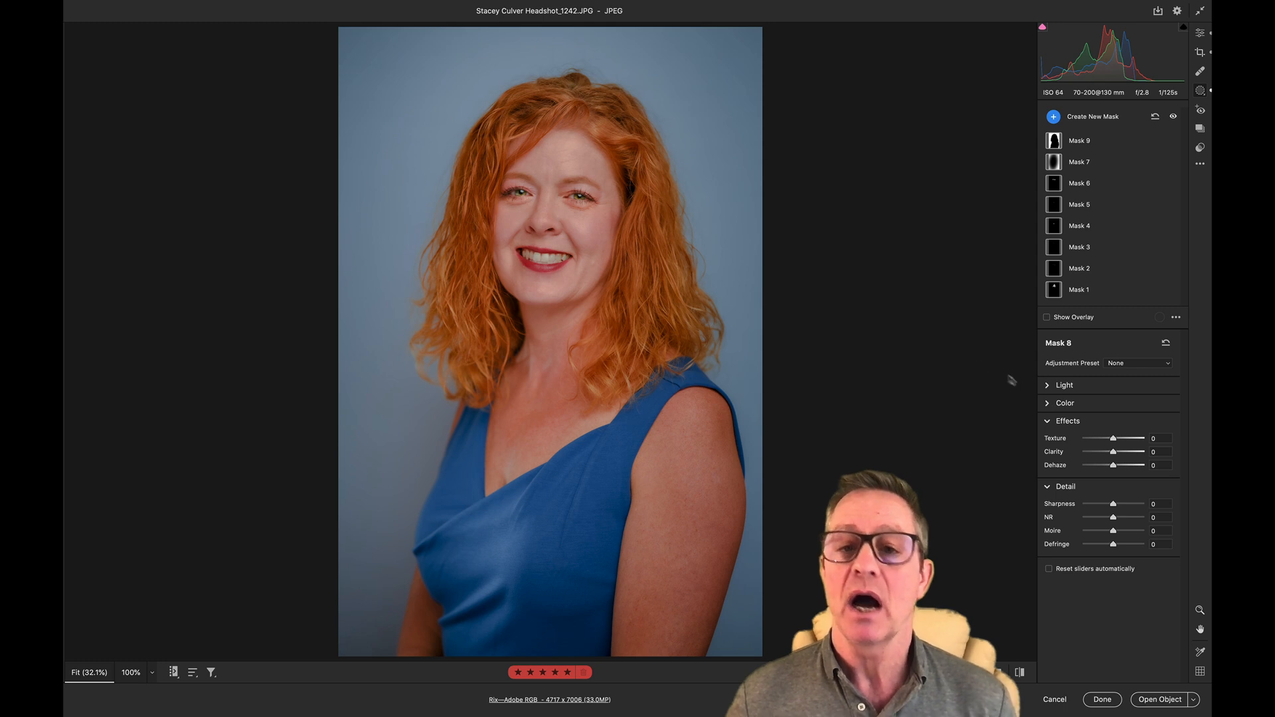
{"action": "key", "text": "e"}
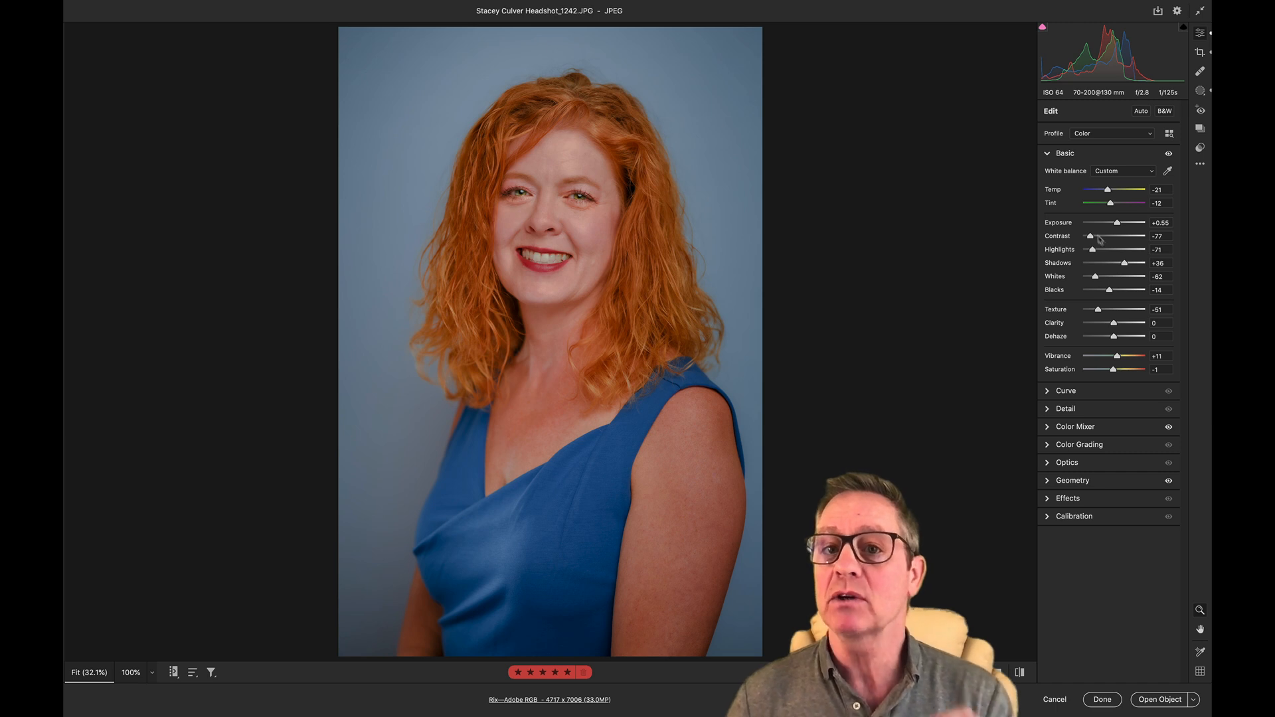
{"action": "left_click", "coordinate": [1047, 157]}
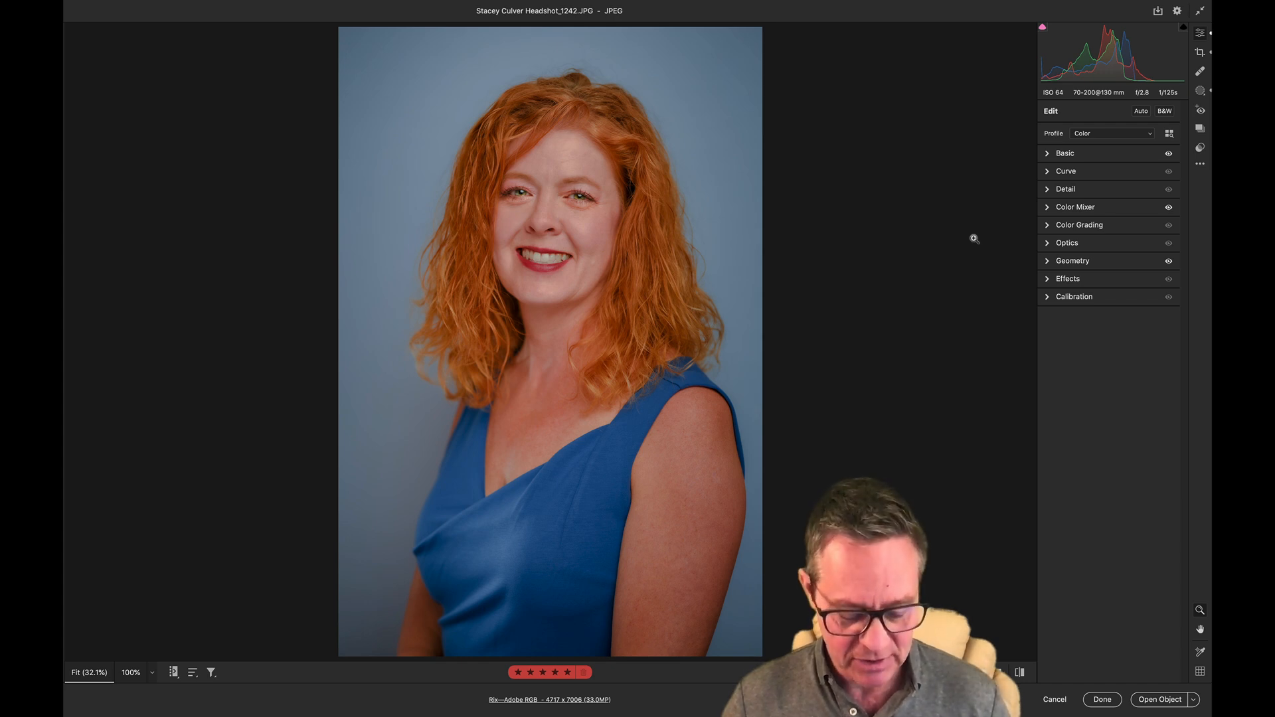
Apply a manual Optics vignette of -100 with its Midpoint set to 1.
{"action": "key", "text": "super+6"}
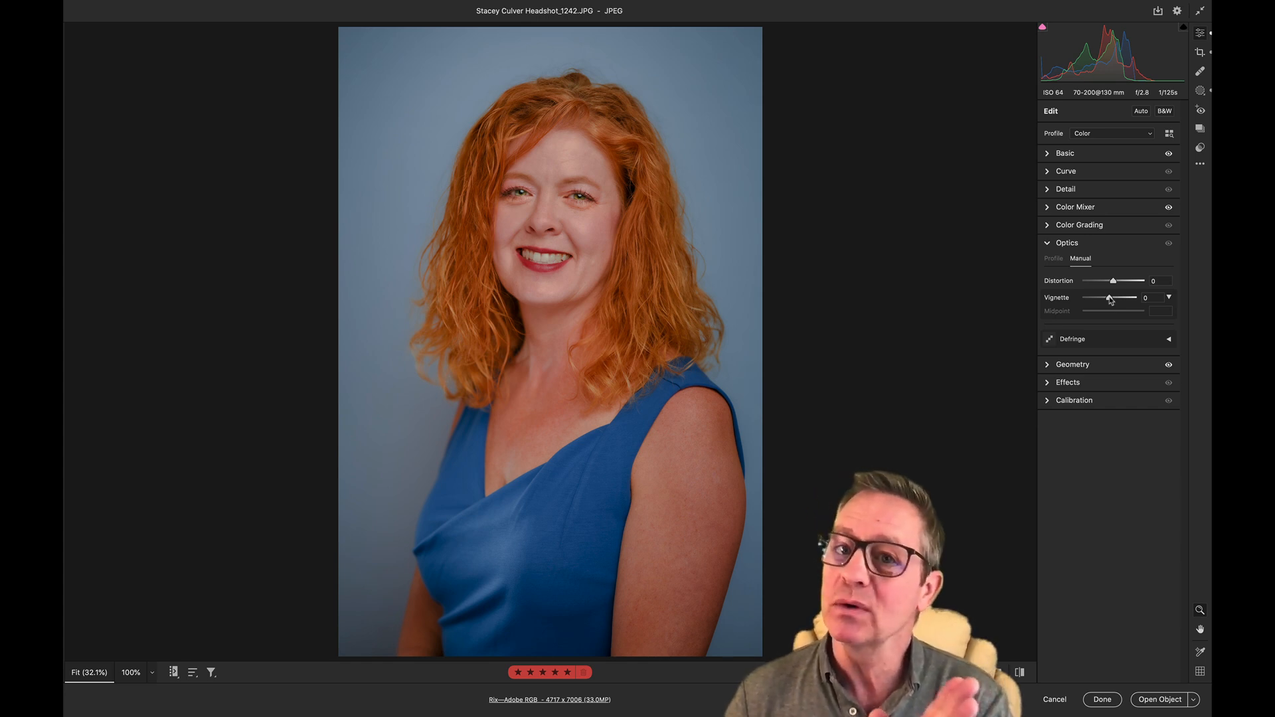
{"action": "left_click_drag", "start_coordinate": [1111, 299], "coordinate": [1050, 305]}
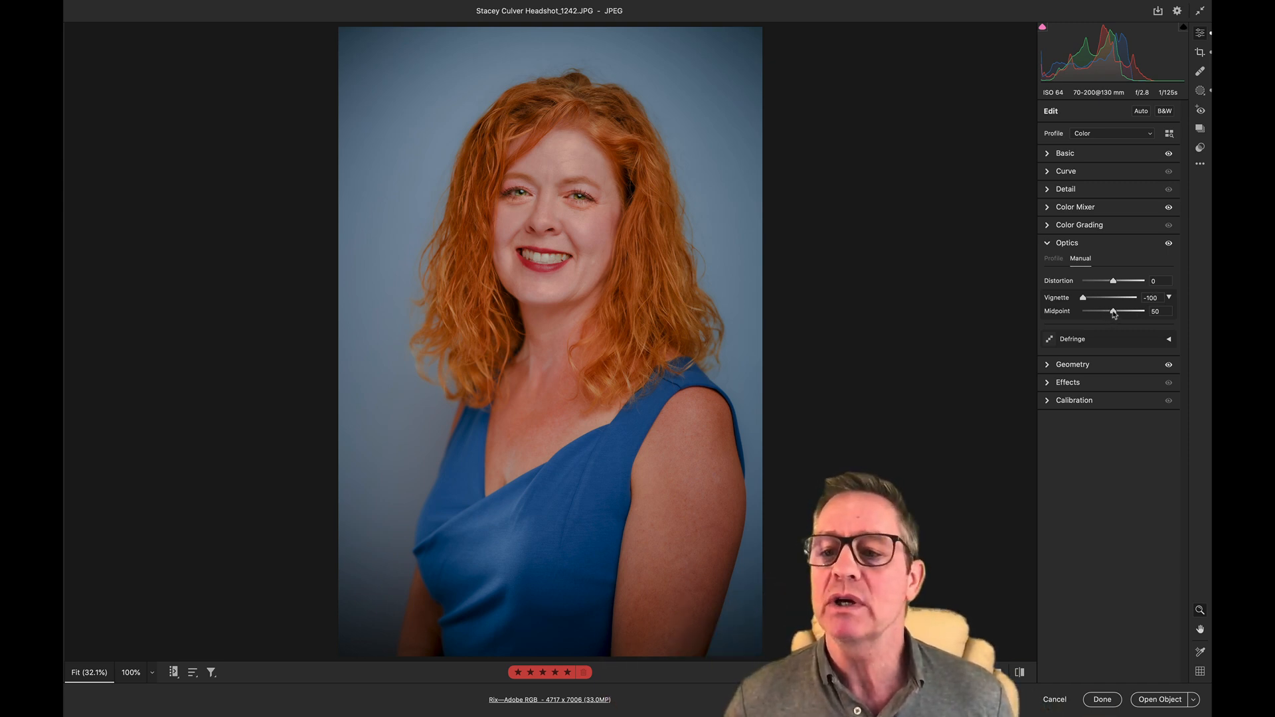
{"action": "left_click_drag", "start_coordinate": [1113, 311], "coordinate": [1079, 319]}
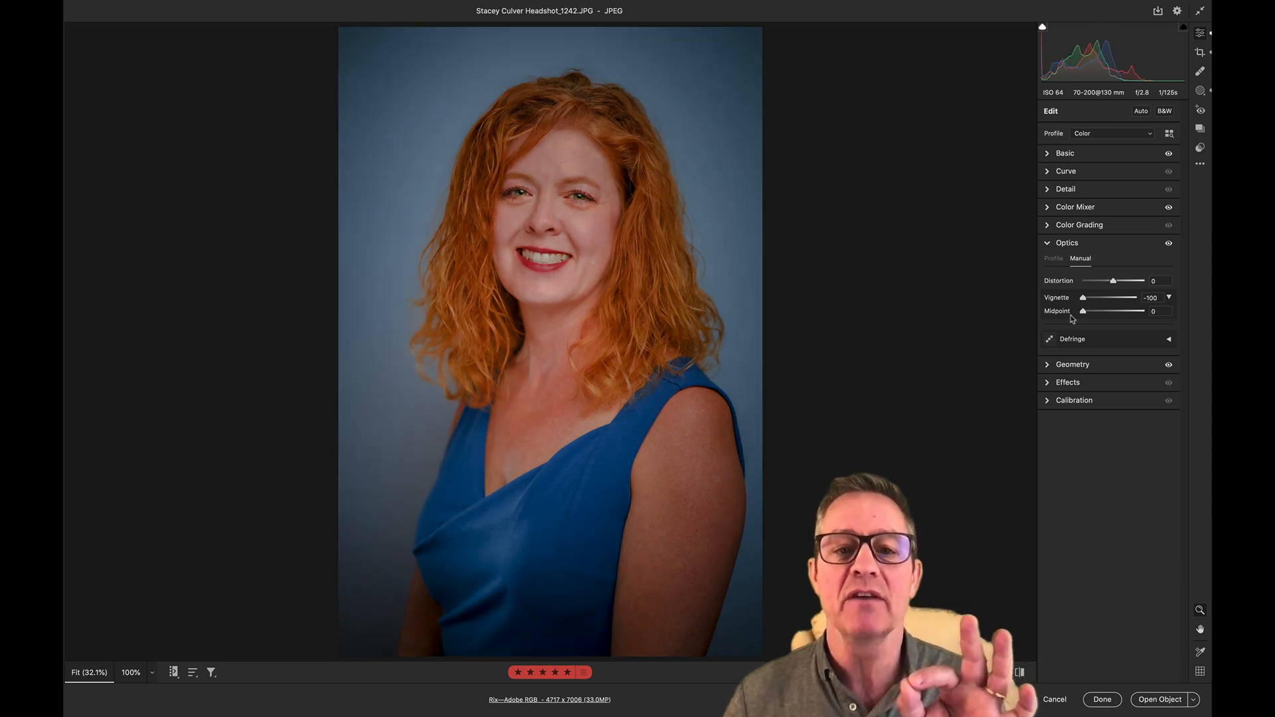
{"action": "mouse_move", "coordinate": [1074, 320]}
{"action": "left_mouse_down"}
{"action": "mouse_move", "coordinate": [1104, 319]}
{"action": "mouse_move", "coordinate": [1081, 318]}
{"action": "left_mouse_up"}
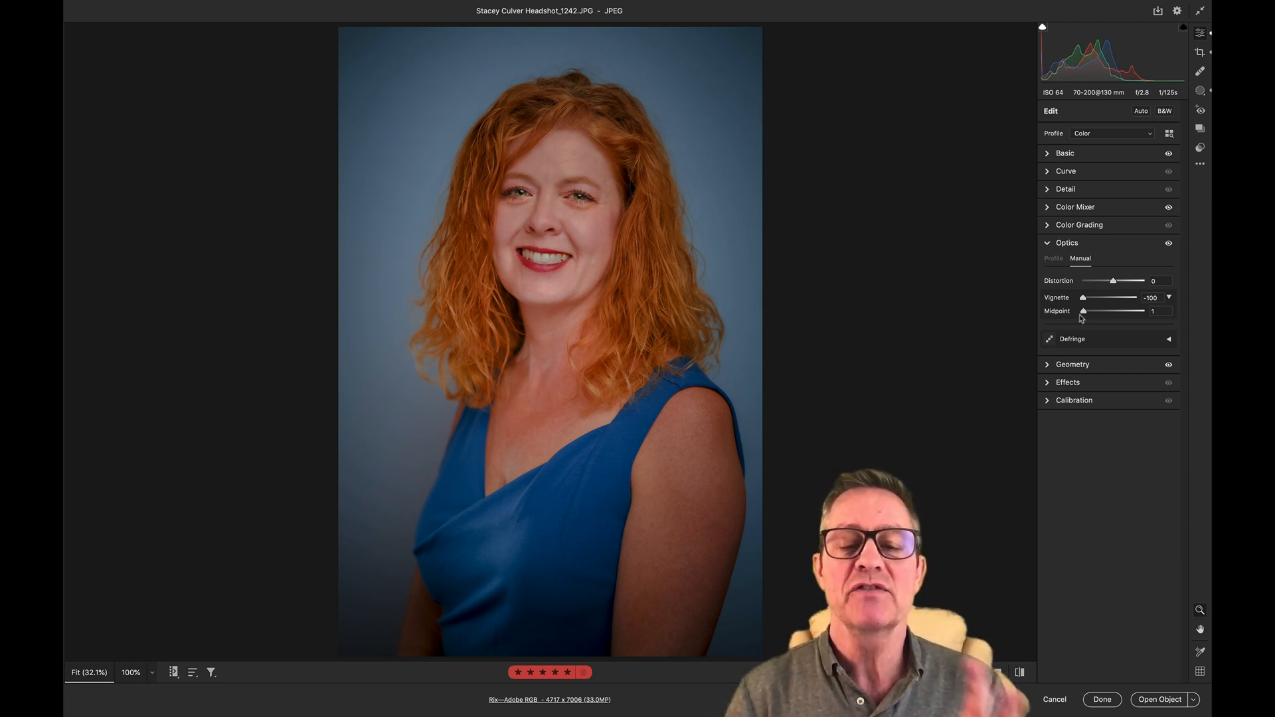
Compare the Optics vignette with the earlier brush vignette by switching between the two versions.
{"action": "key", "text": "super+z"}
{"action": "key", "text": "super+z"}
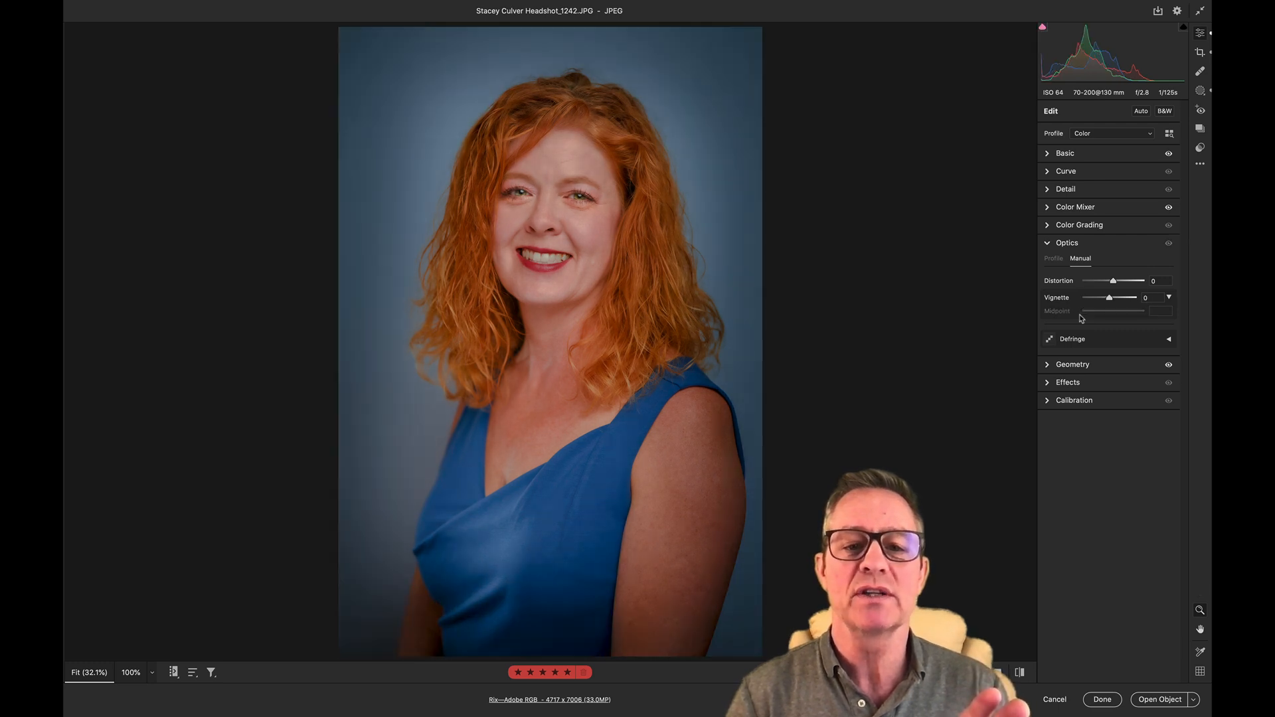
{"action": "key", "text": "p"}
{"action": "key", "text": "p"}
{"action": "key", "text": "p"}
{"action": "key", "text": "p"}
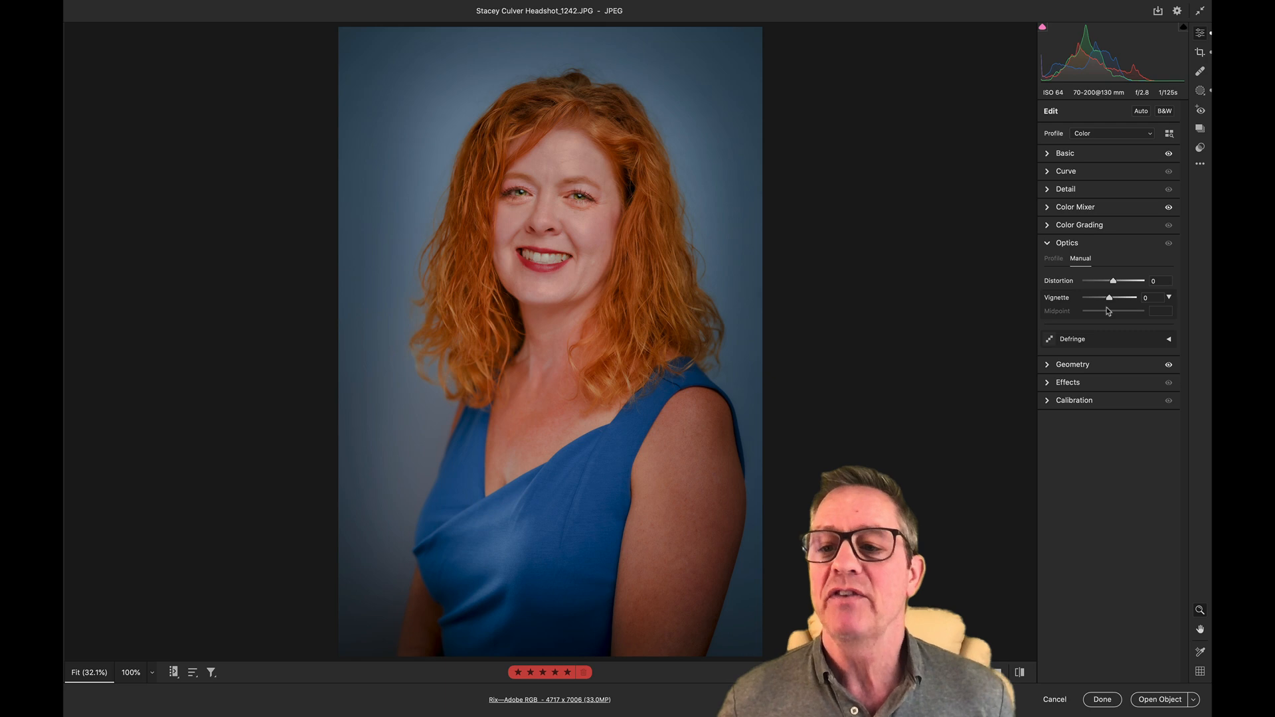
{"action": "key", "text": "p"}
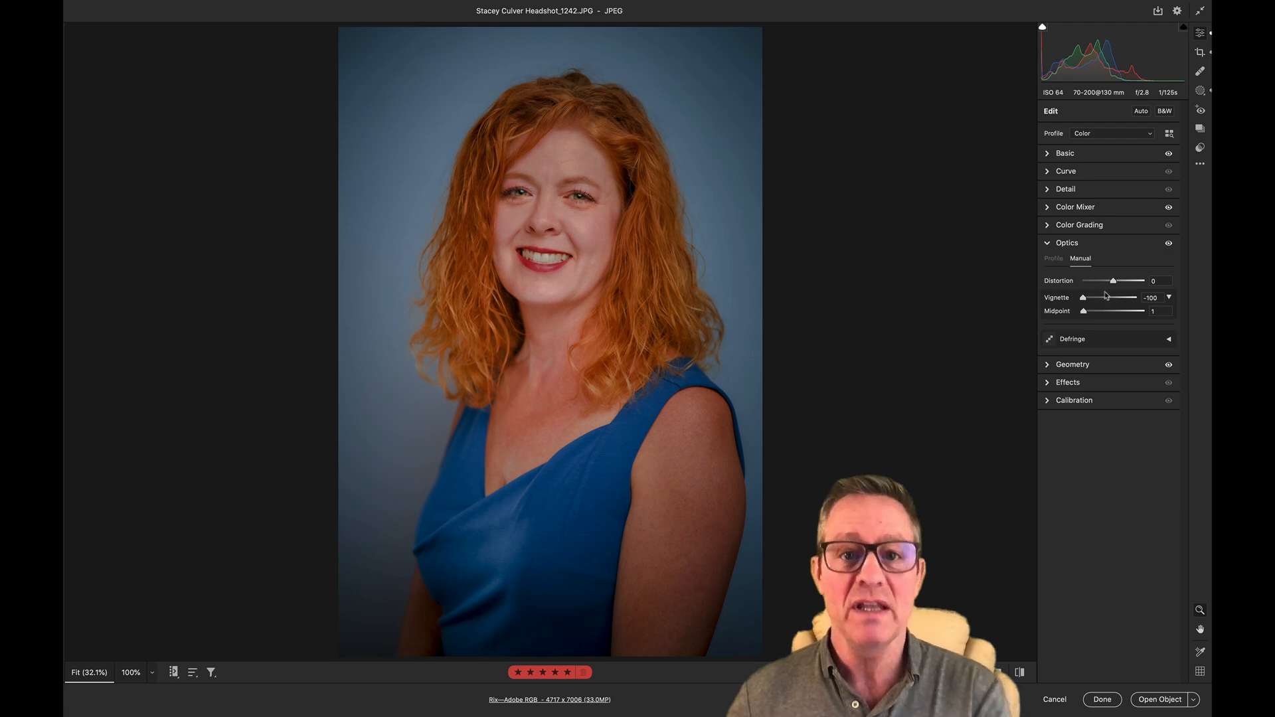
Reset the Optics Vignette to 0 and collapse the Optics section.
{"action": "left_click", "coordinate": [1114, 299]}
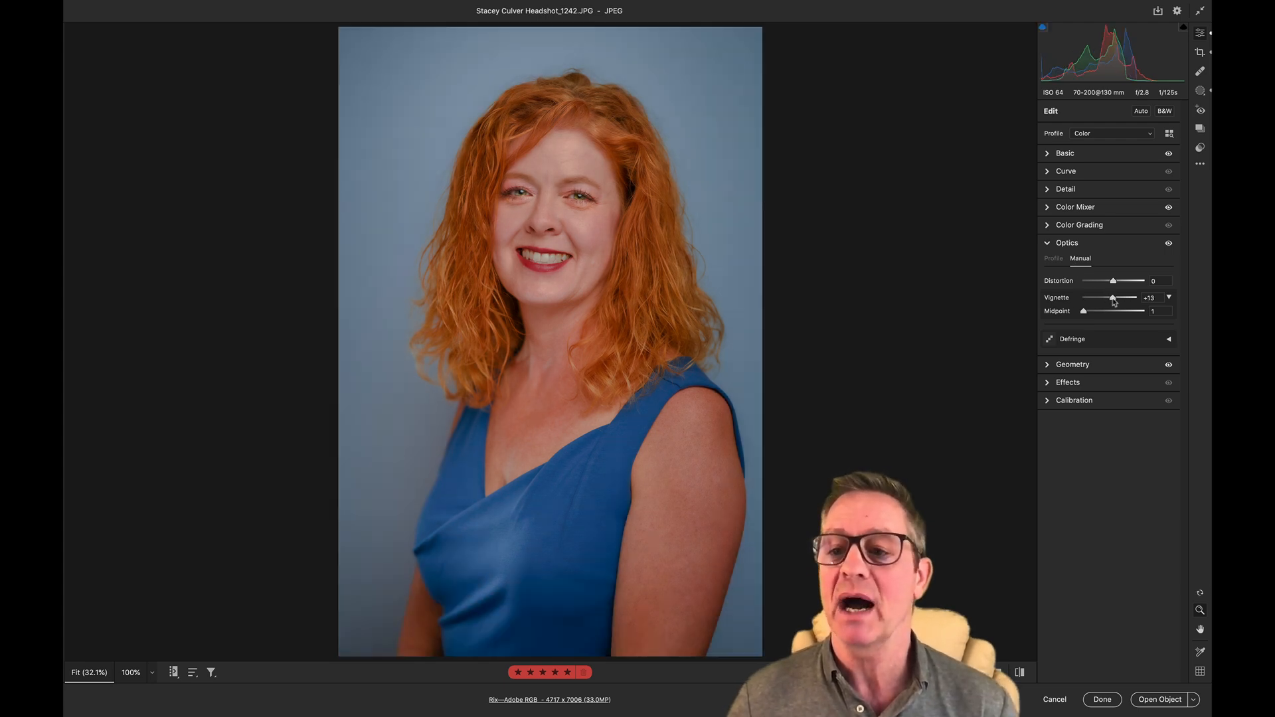
{"action": "left_click", "coordinate": [1113, 311]}
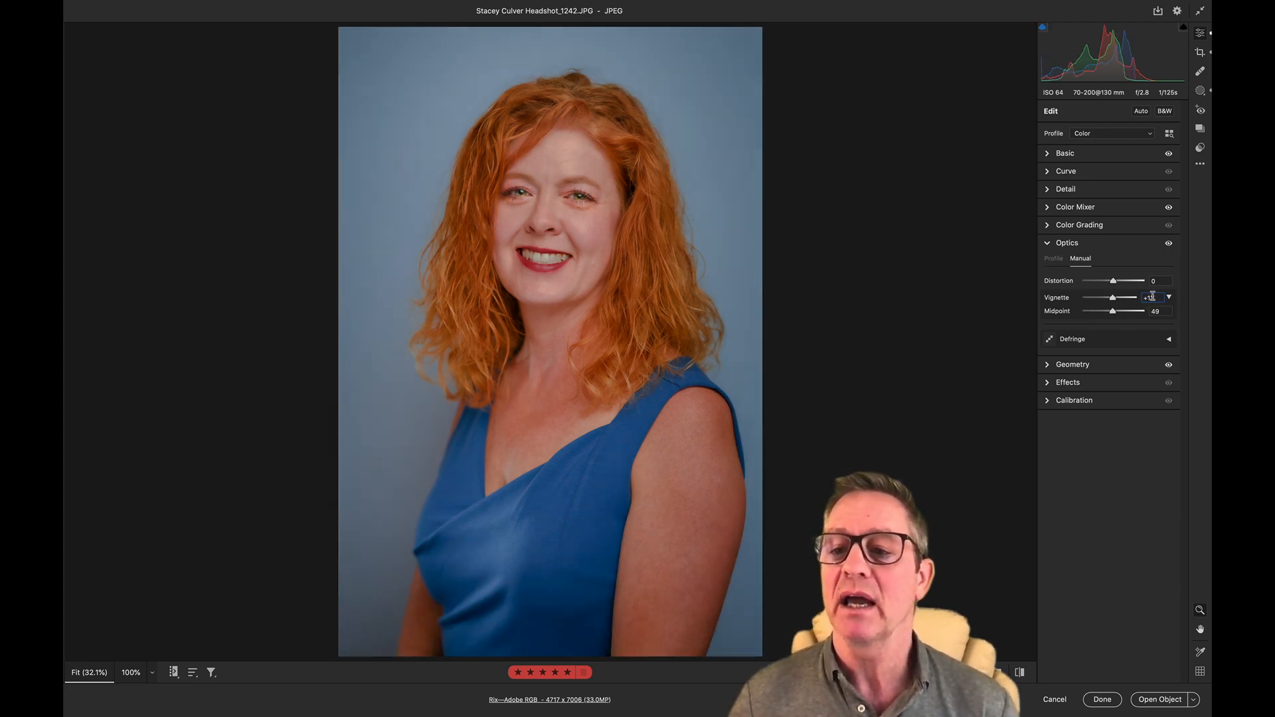
{"action": "left_click", "coordinate": [1153, 297]}
{"action": "type", "text": "0"}
{"action": "key", "text": "Tab"}
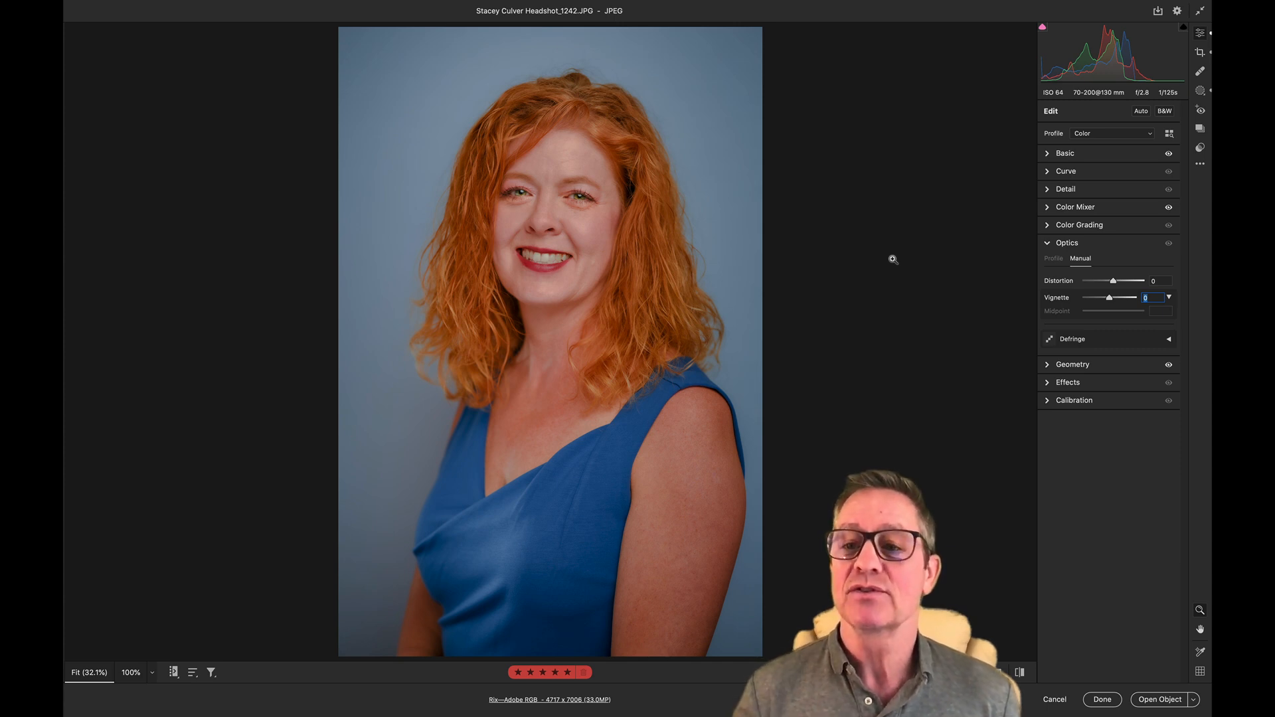
{"action": "left_click", "coordinate": [1048, 244]}
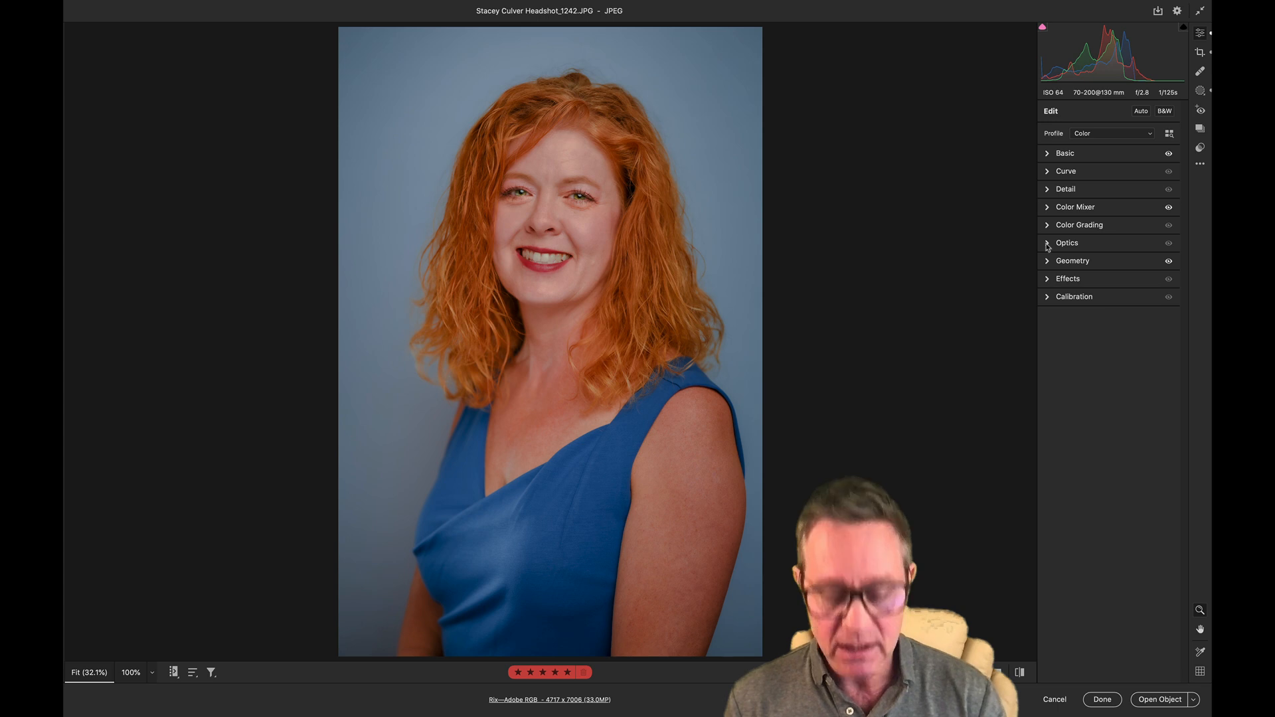
Start a new radial gradient mask with All Zeroes adjustments and set its Exposure to -1.70.
{"action": "key", "text": "shift+m"}
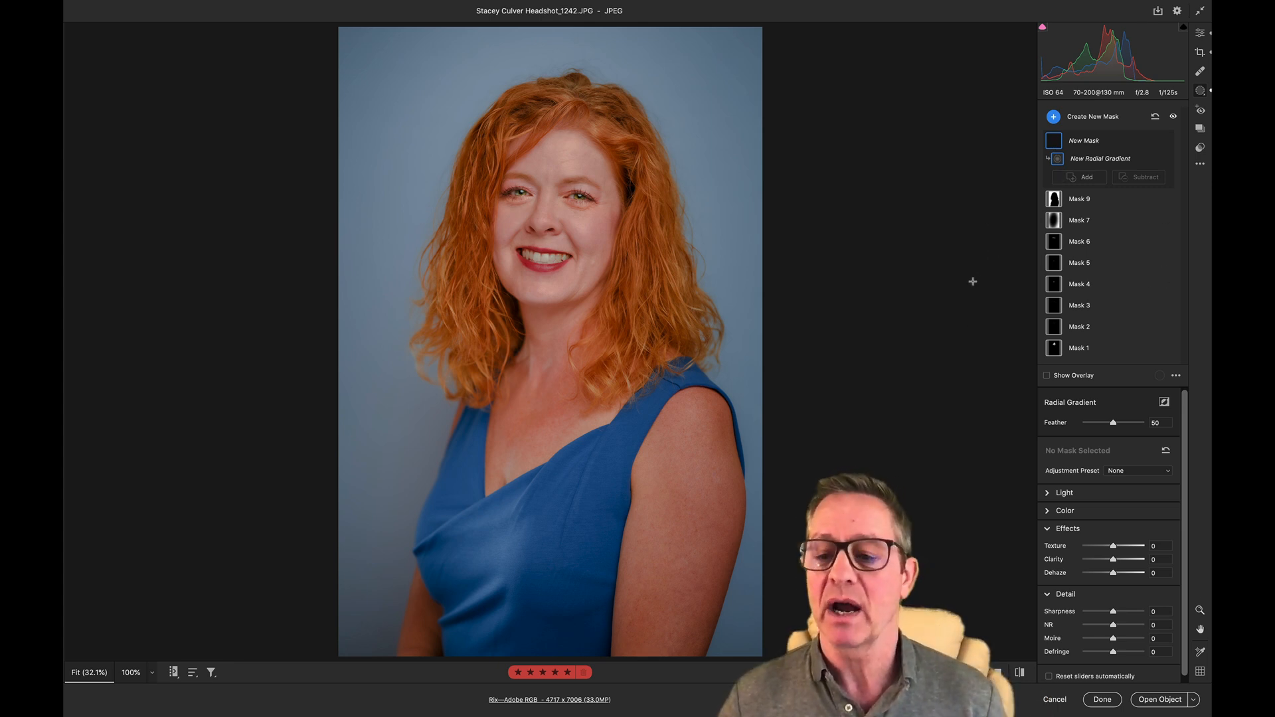
{"action": "left_click", "coordinate": [1046, 493]}
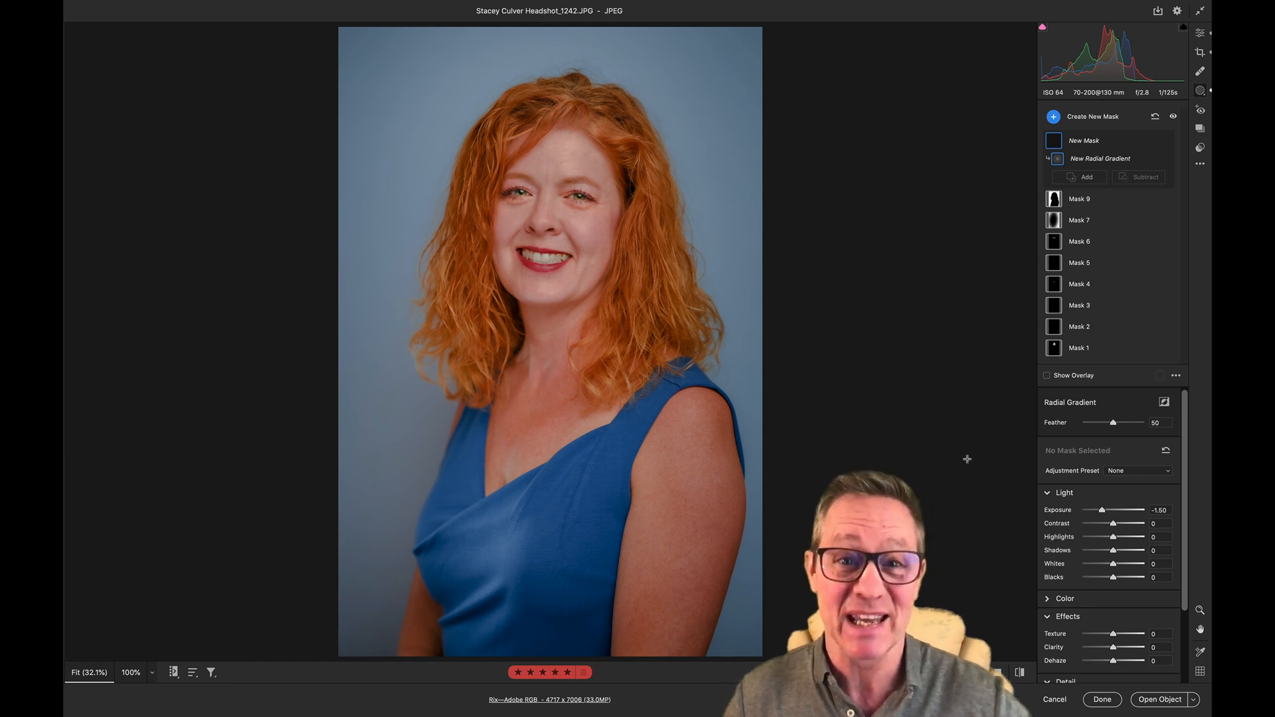
{"action": "key", "text": "super+z"}
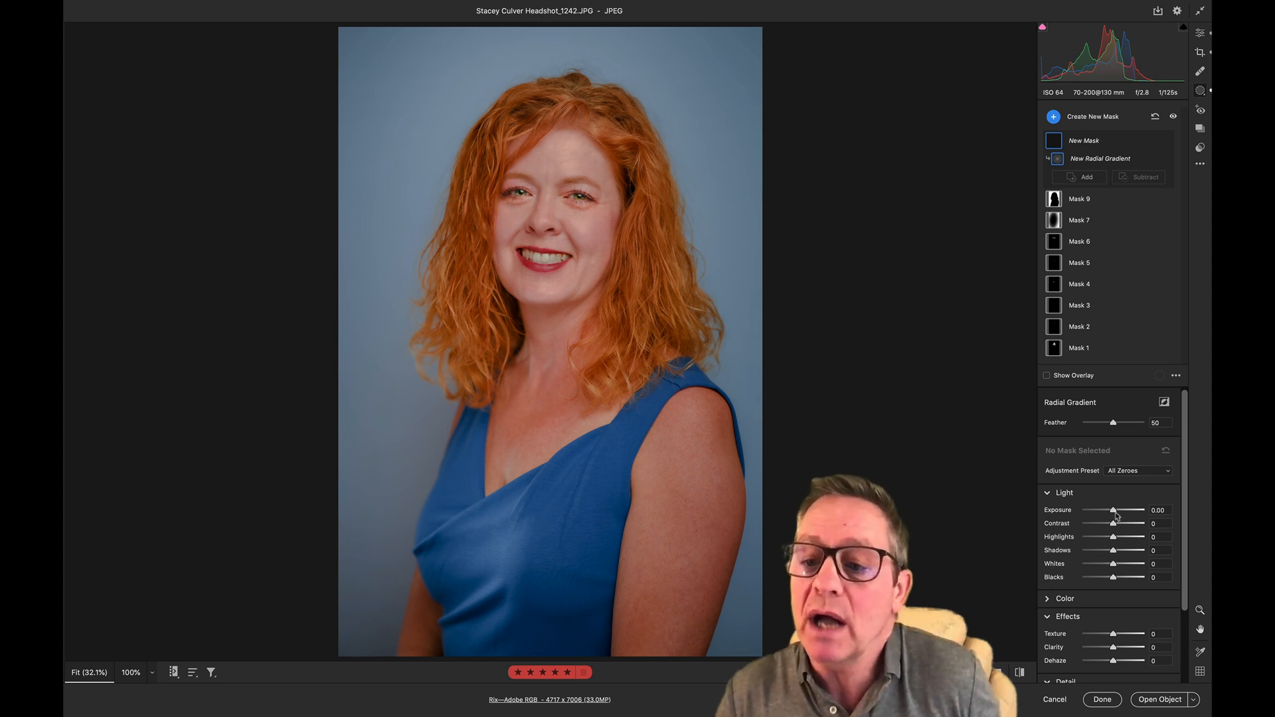
{"action": "left_click_drag", "start_coordinate": [1114, 512], "coordinate": [1102, 512]}
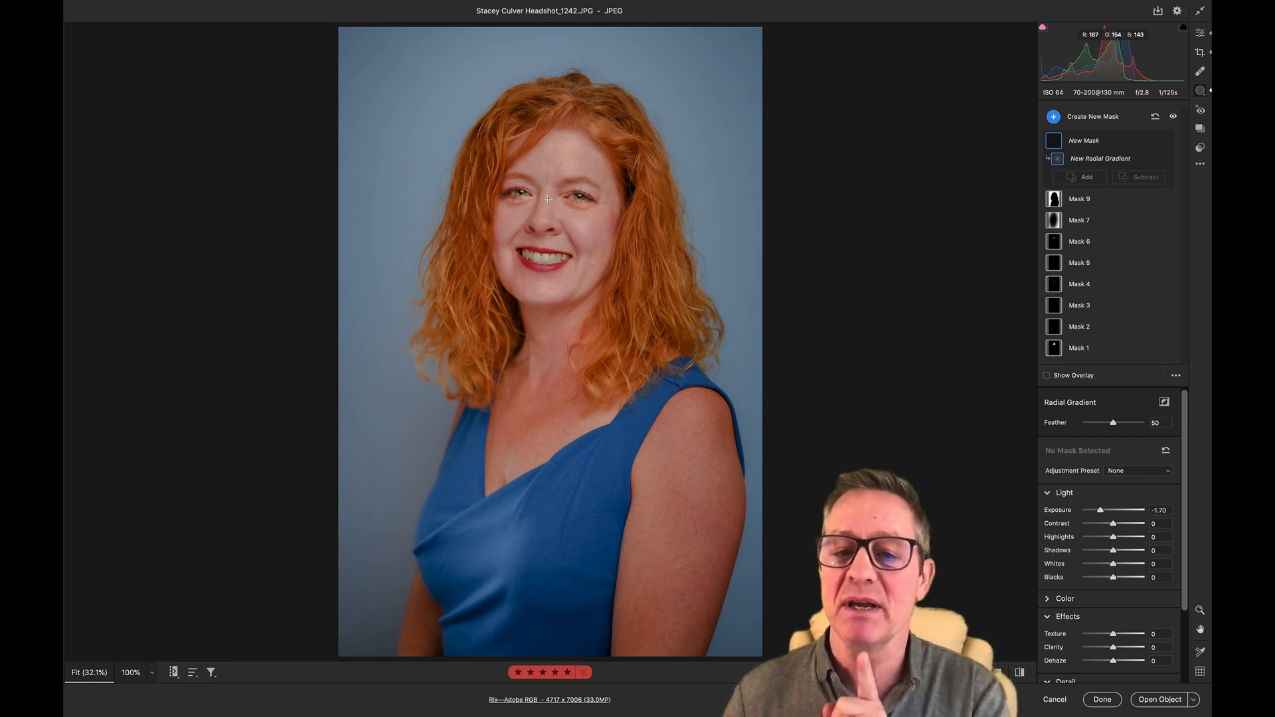
Try a darkening radial gradient drawn outward from the face over the head and hair, and delete the resulting mask.
{"action": "left_click_drag", "start_coordinate": [546, 196], "coordinate": [629, 307]}
{"action": "mouse_move", "coordinate": [650, 313]}
{"action": "left_mouse_down"}
{"action": "mouse_move", "coordinate": [665, 353]}
{"action": "mouse_move", "coordinate": [659, 323]}
{"action": "left_mouse_up"}
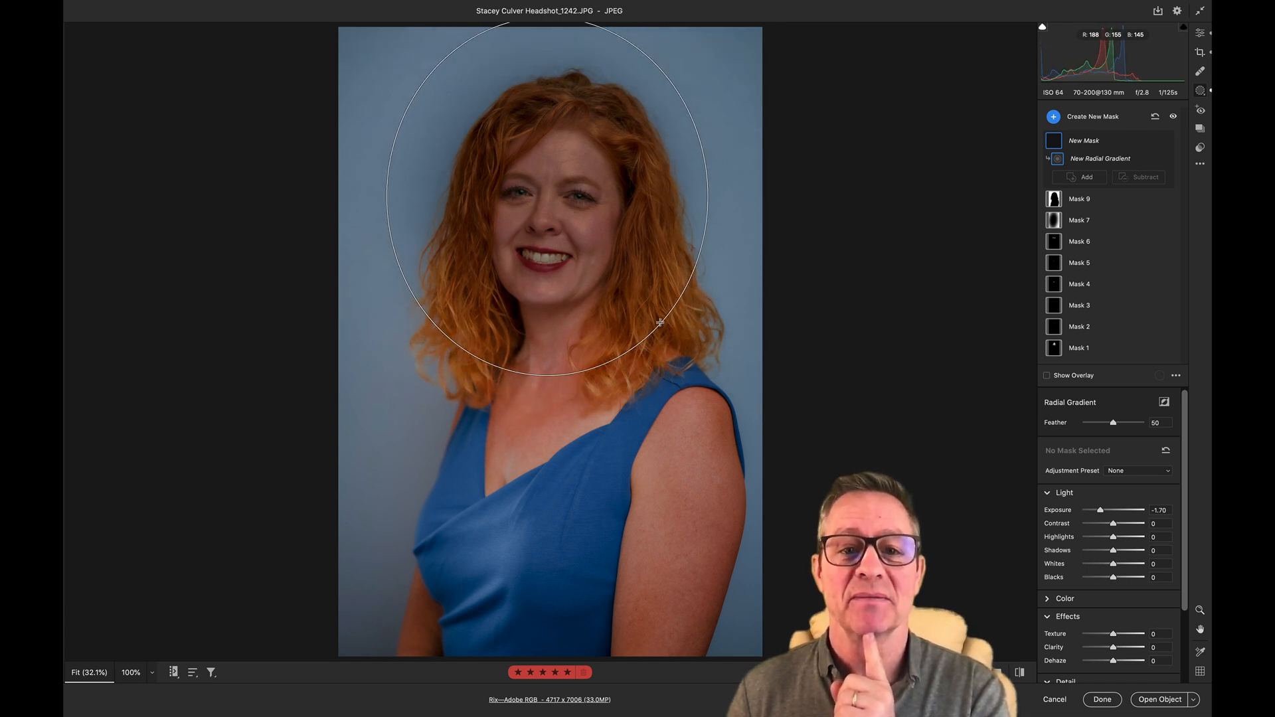
{"action": "left_click_drag", "start_coordinate": [660, 323], "coordinate": [661, 325]}
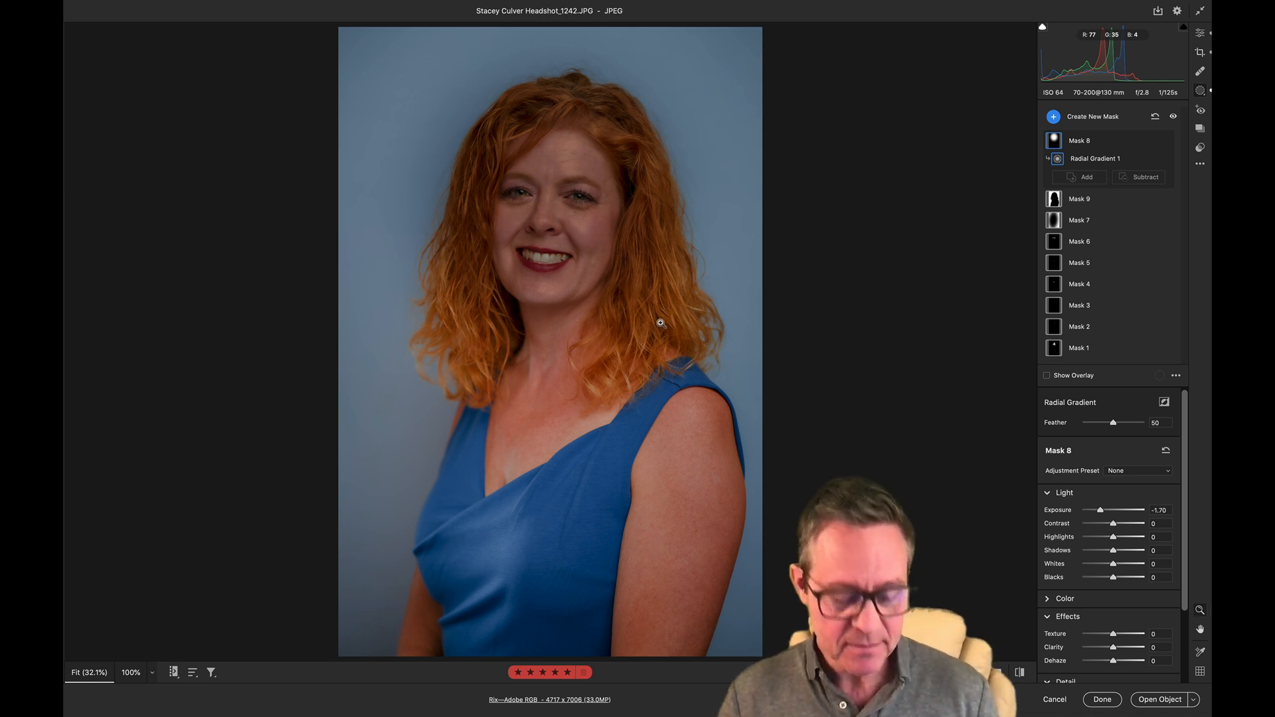
{"action": "key", "text": "Delete"}
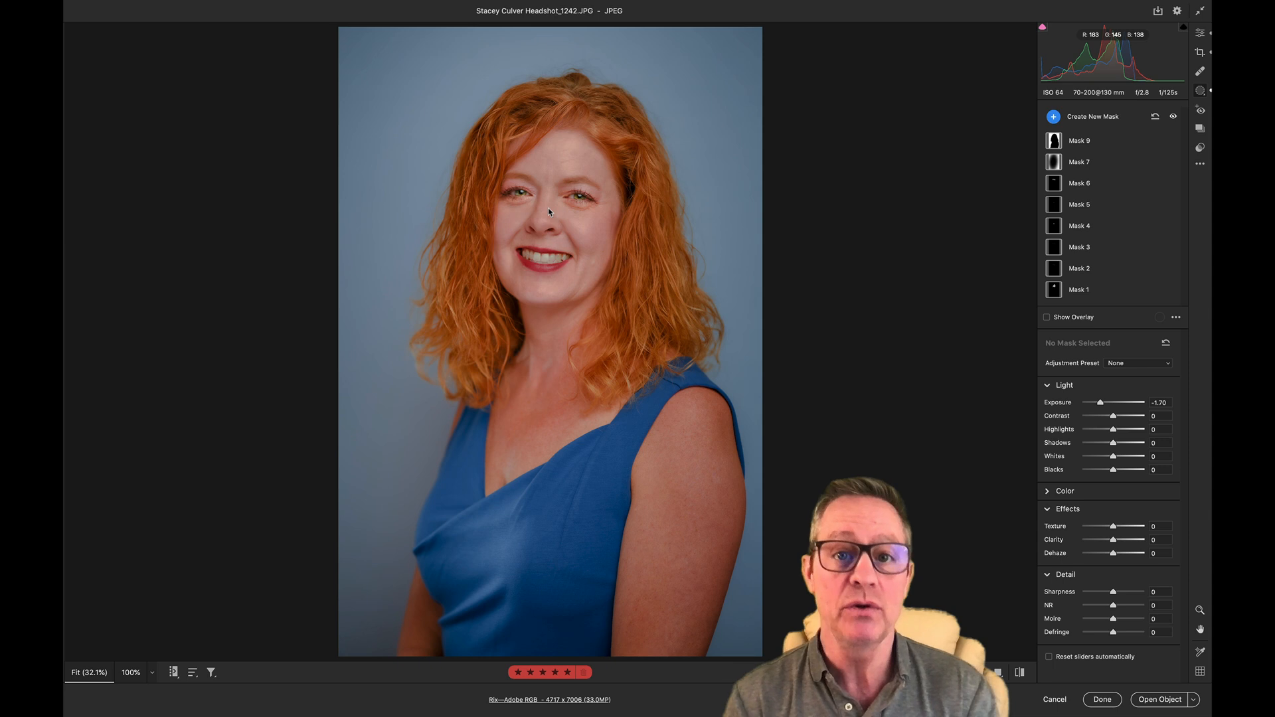
Draw a new inverted radial gradient centered between the eyes, darkening everything outside an ellipse around the head and upper chest.
{"action": "key", "text": "j"}
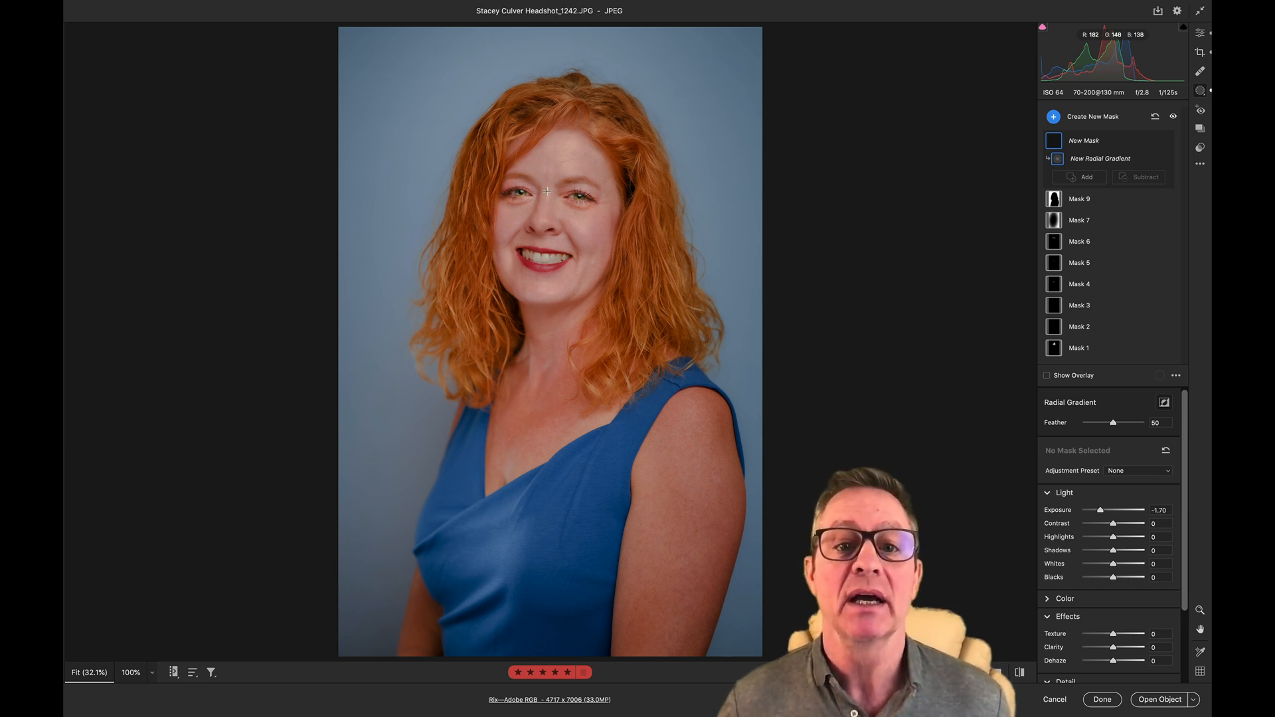
{"action": "left_click_drag", "start_coordinate": [546, 196], "coordinate": [690, 429]}
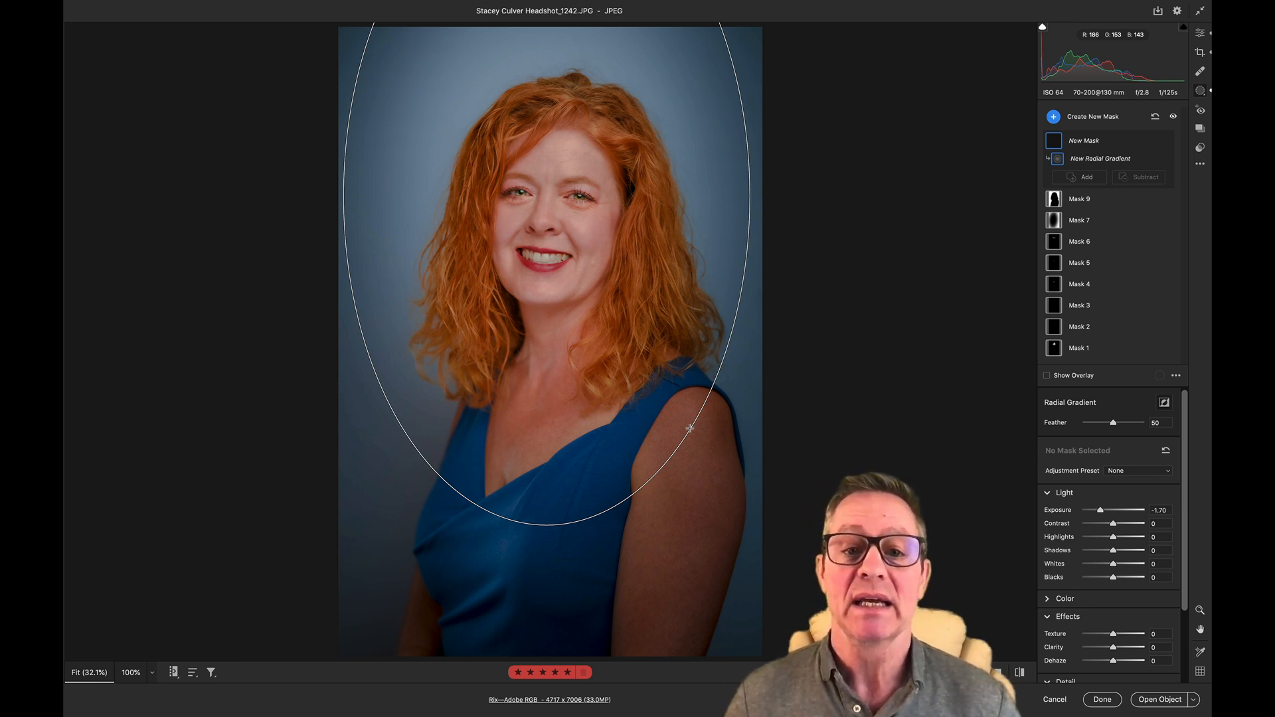
{"action": "mouse_move", "coordinate": [690, 429]}
{"action": "left_mouse_down"}
{"action": "mouse_move", "coordinate": [729, 285]}
{"action": "mouse_move", "coordinate": [689, 435]}
{"action": "left_mouse_up"}
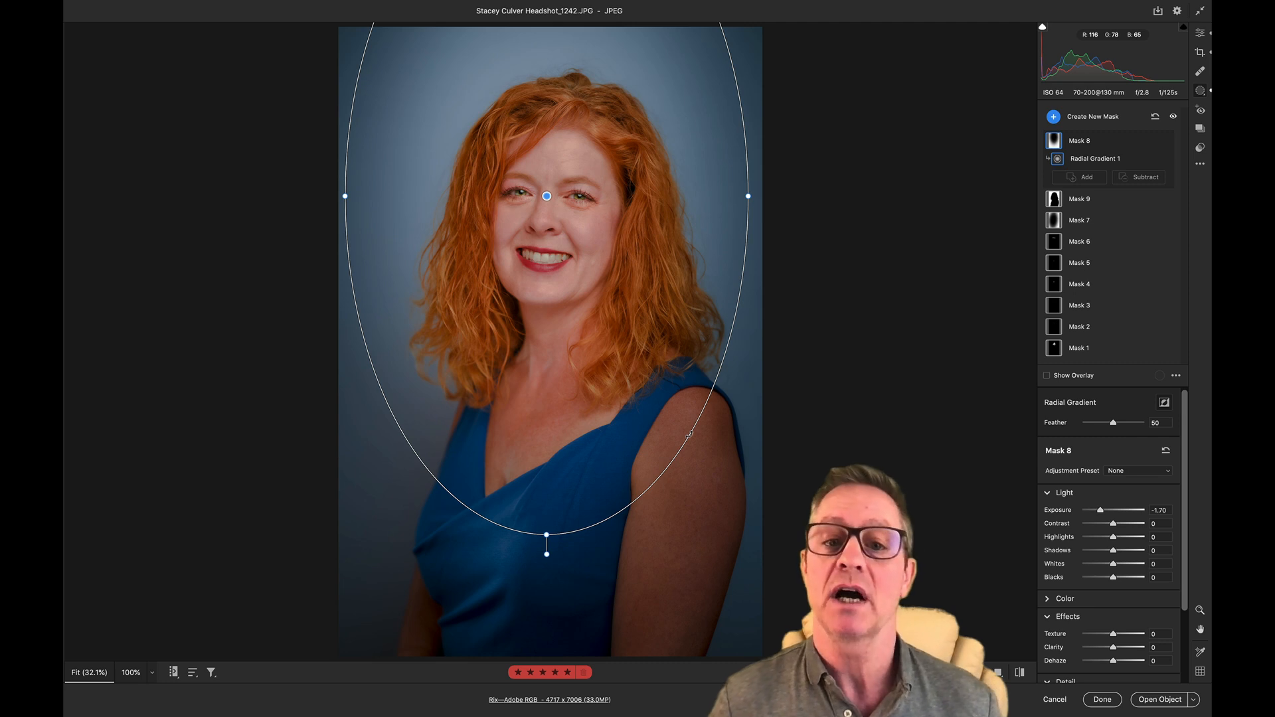
Toggle the radial gradient's on-image outline and handles to judge the vignette with and without them.
{"action": "key", "text": "v"}
{"action": "key", "text": "v"}
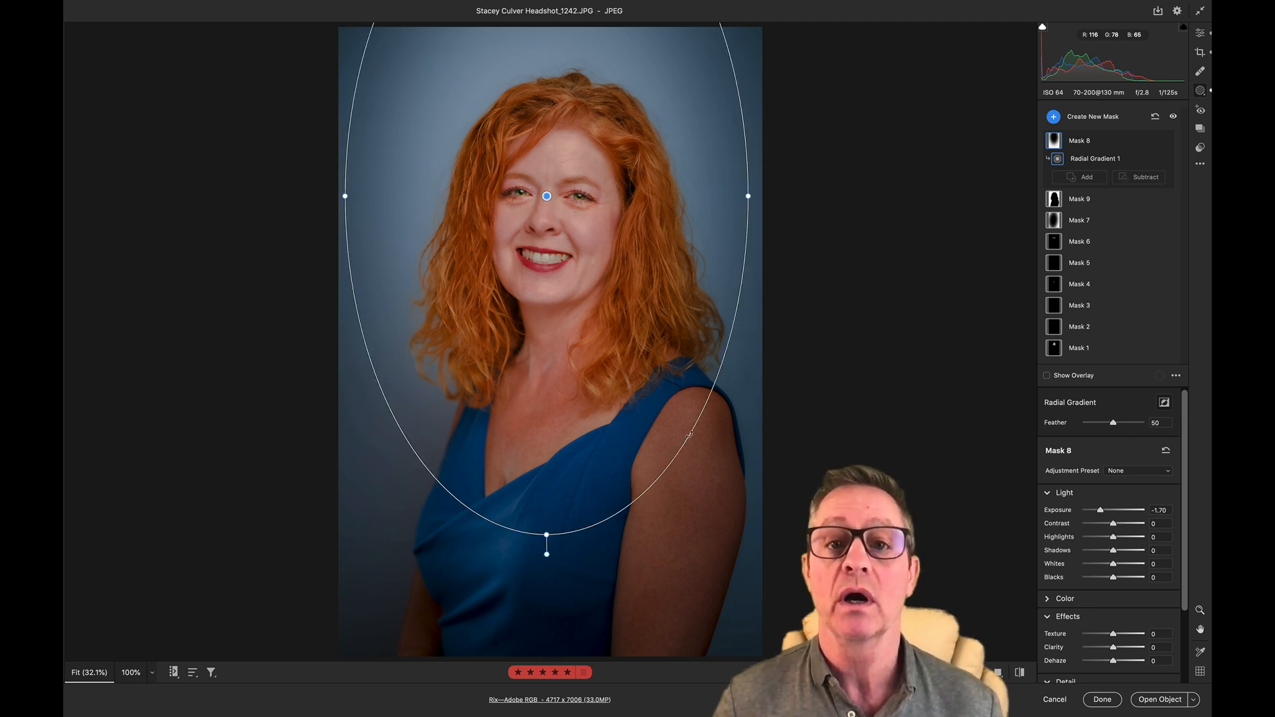
{"action": "key", "text": "v"}
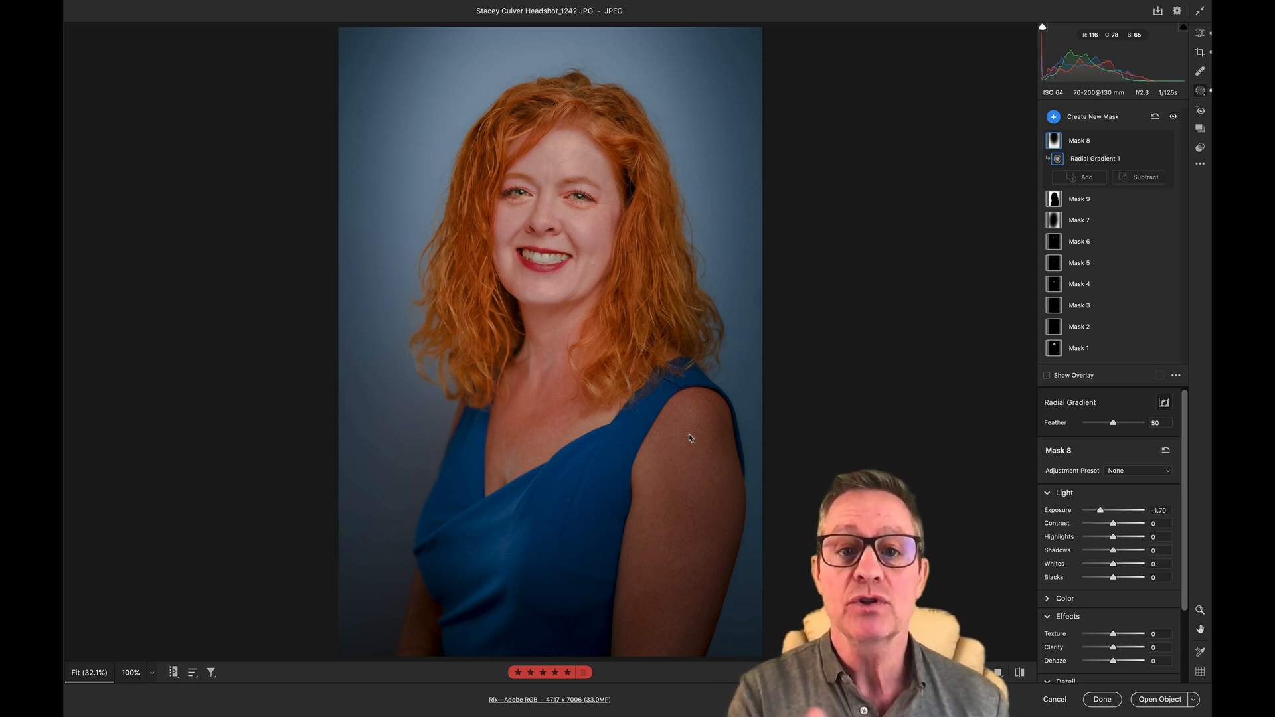
{"action": "key", "text": "v"}
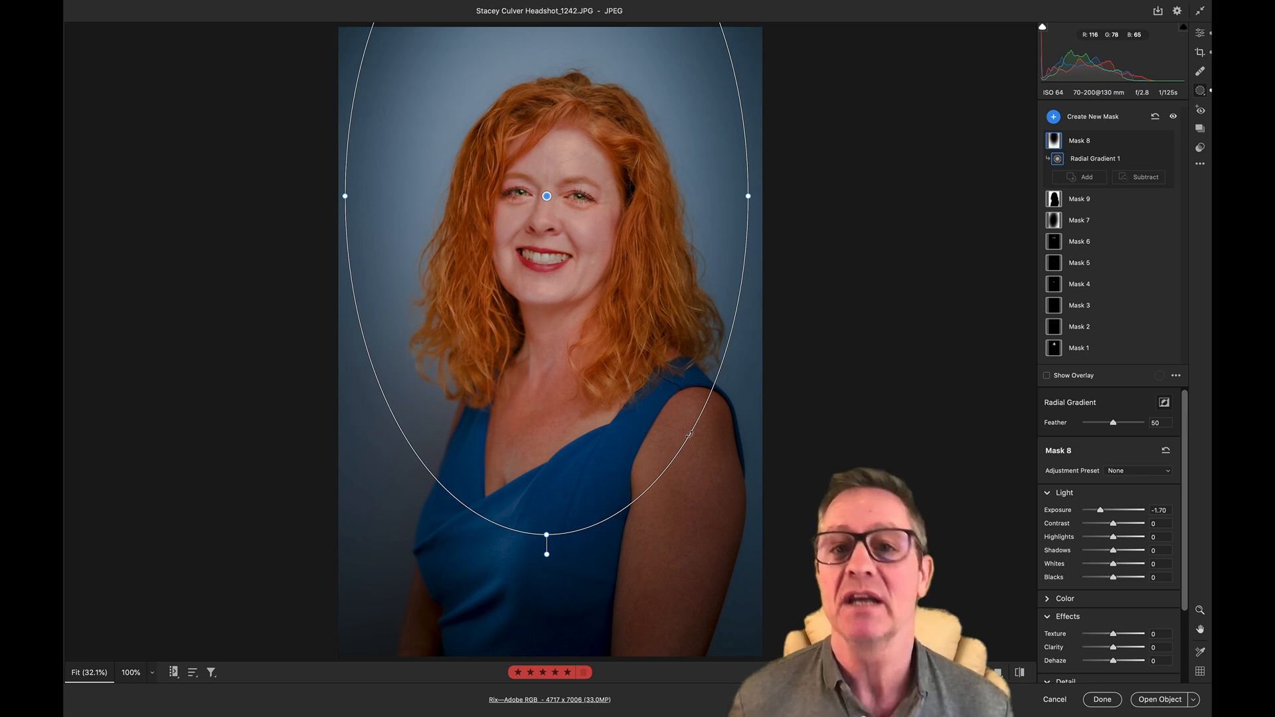
{"action": "key", "text": "v"}
{"action": "key", "text": "v"}
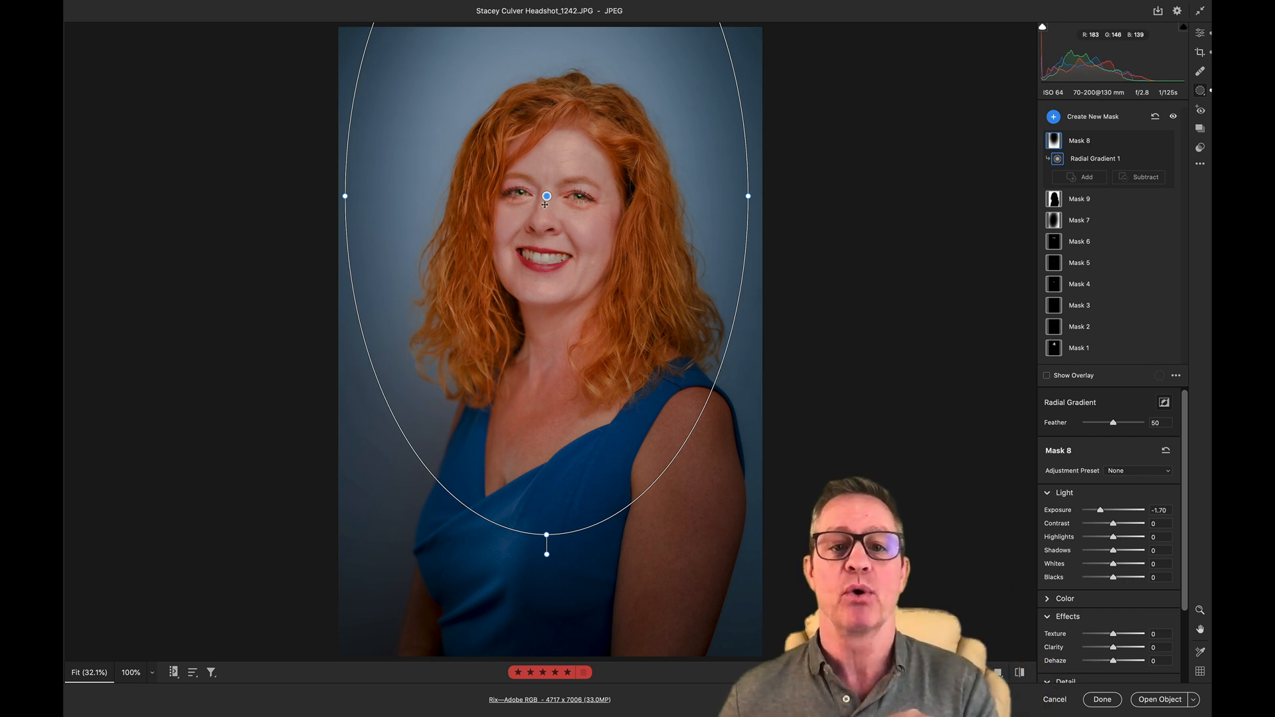
Reposition the radial gradient over the subject, moving its center down from between the eyes to the chin.
{"action": "left_click_drag", "start_coordinate": [546, 197], "coordinate": [558, 357]}
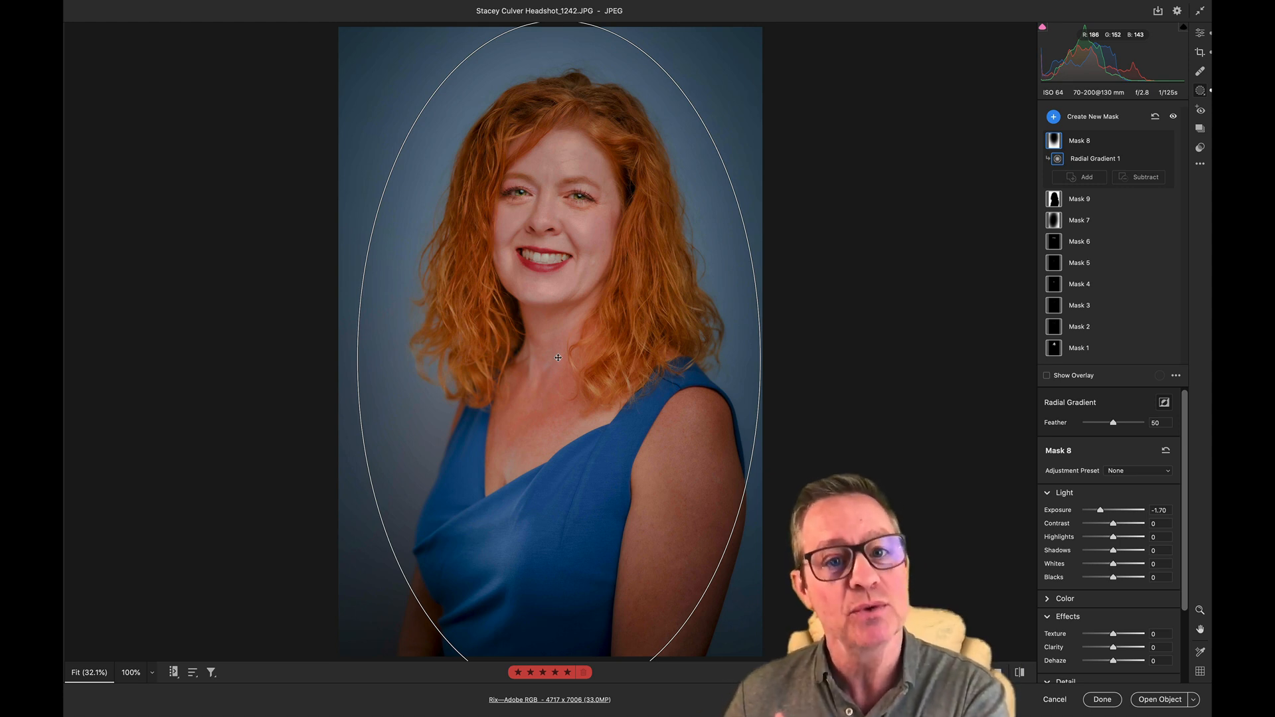
{"action": "left_click_drag", "start_coordinate": [558, 358], "coordinate": [554, 278]}
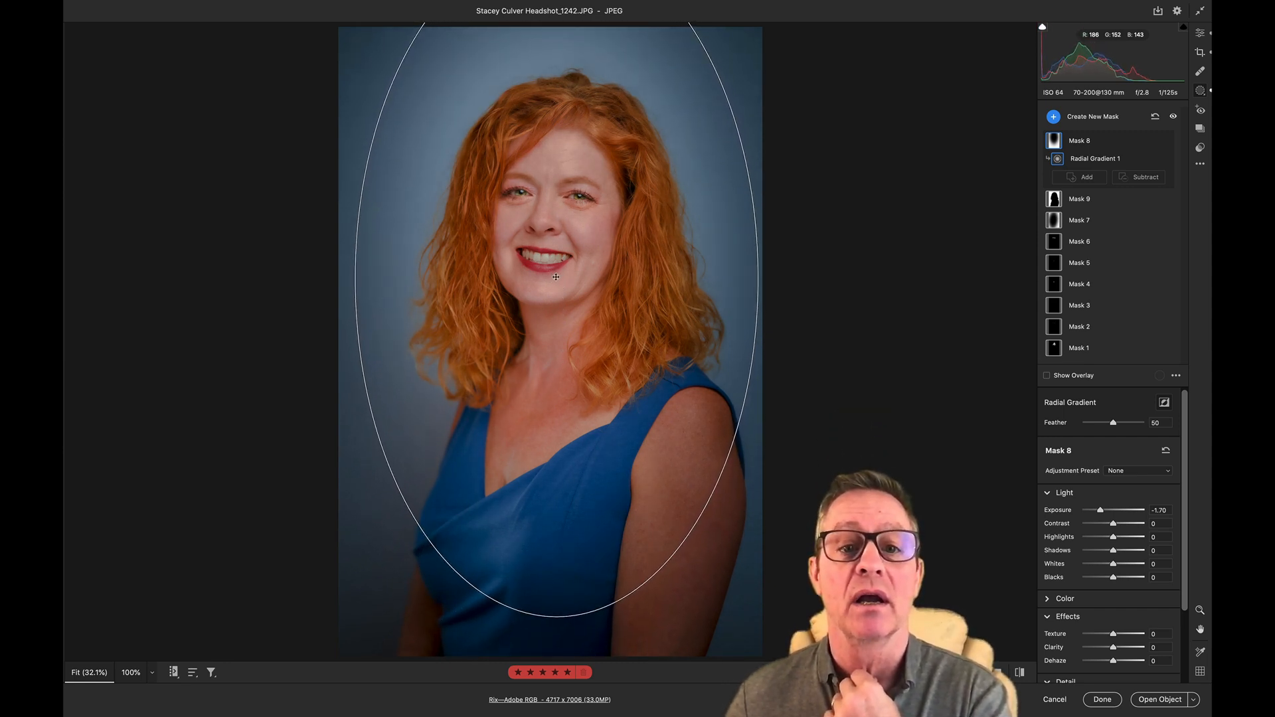
{"action": "left_click", "coordinate": [556, 277]}
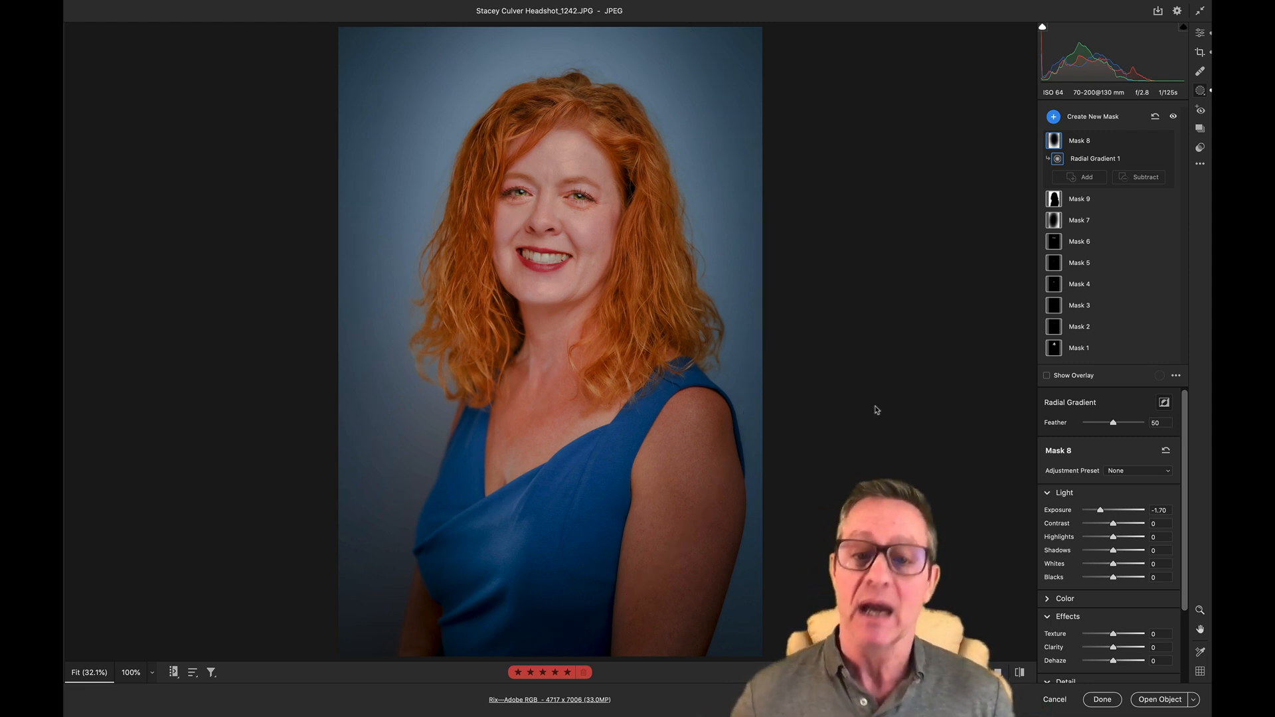
Compare the radial gradient vignette with the stored brush vignette by switching between the two versions.
{"action": "key", "text": "p"}
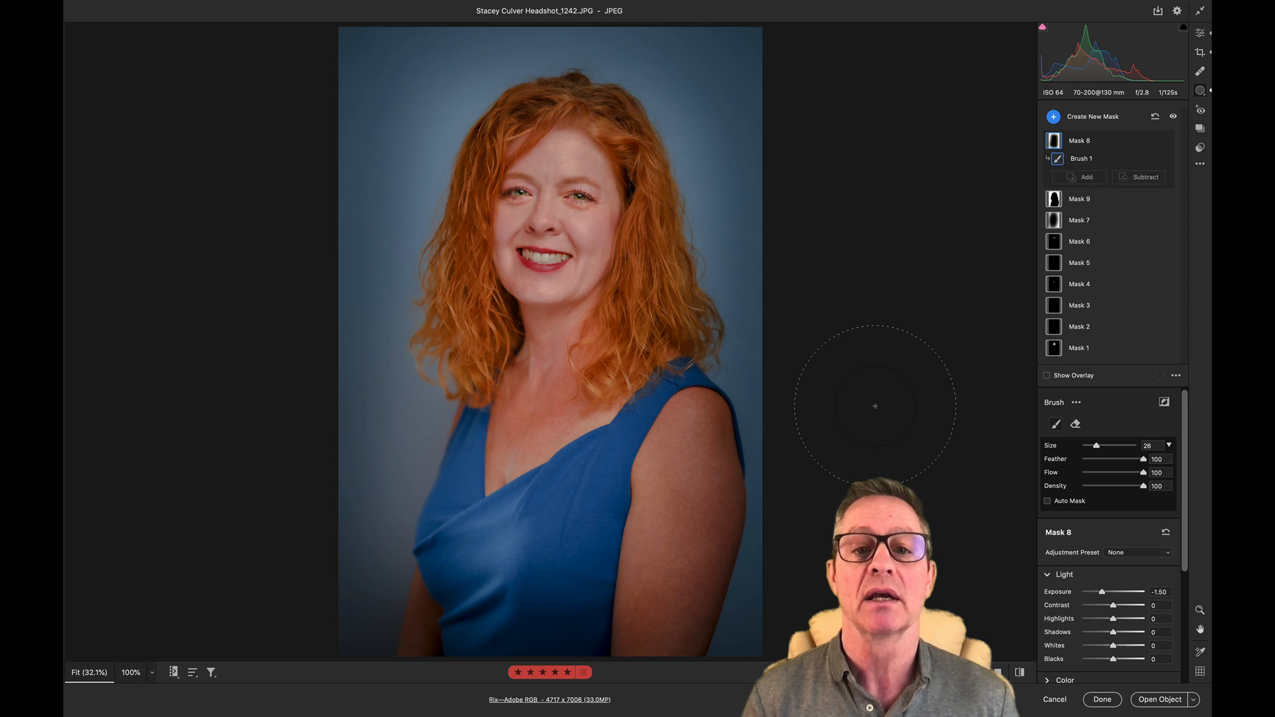
{"action": "key", "text": "p"}
{"action": "key", "text": "p"}
{"action": "key", "text": "p"}
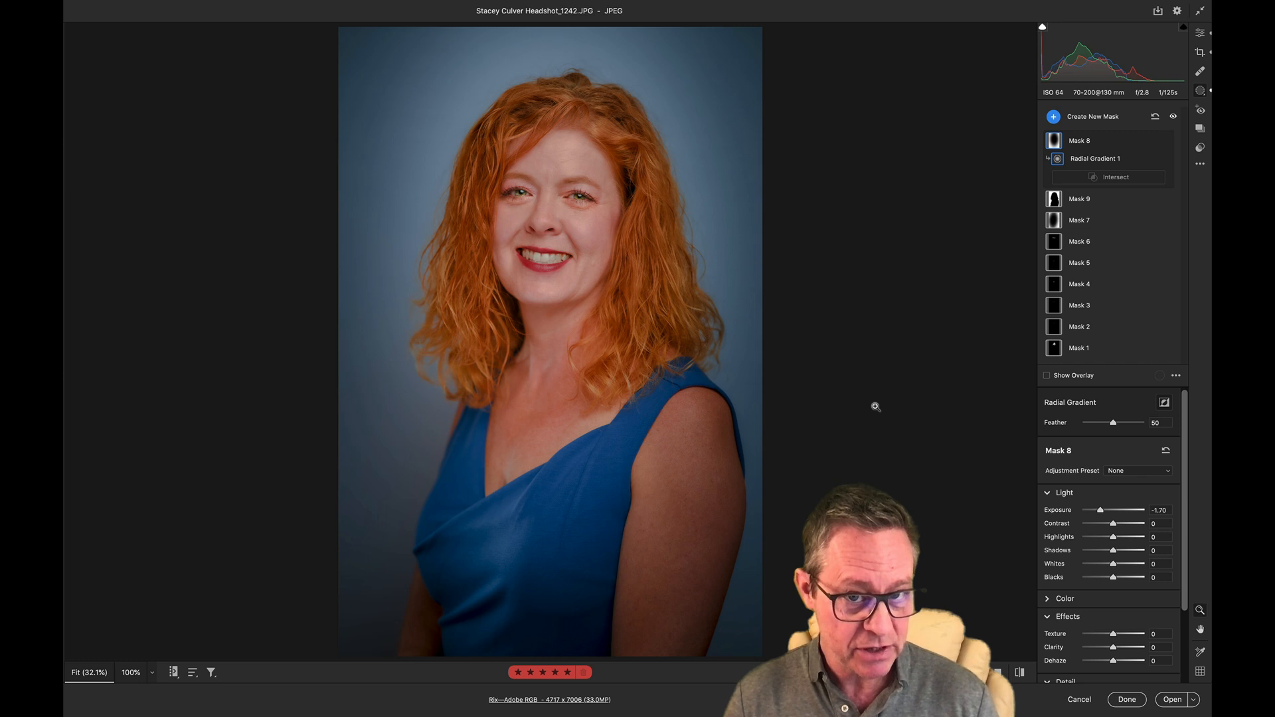
Save the current radial gradient vignette as a snapshot named 10.
{"action": "key", "text": "super+shift+s"}
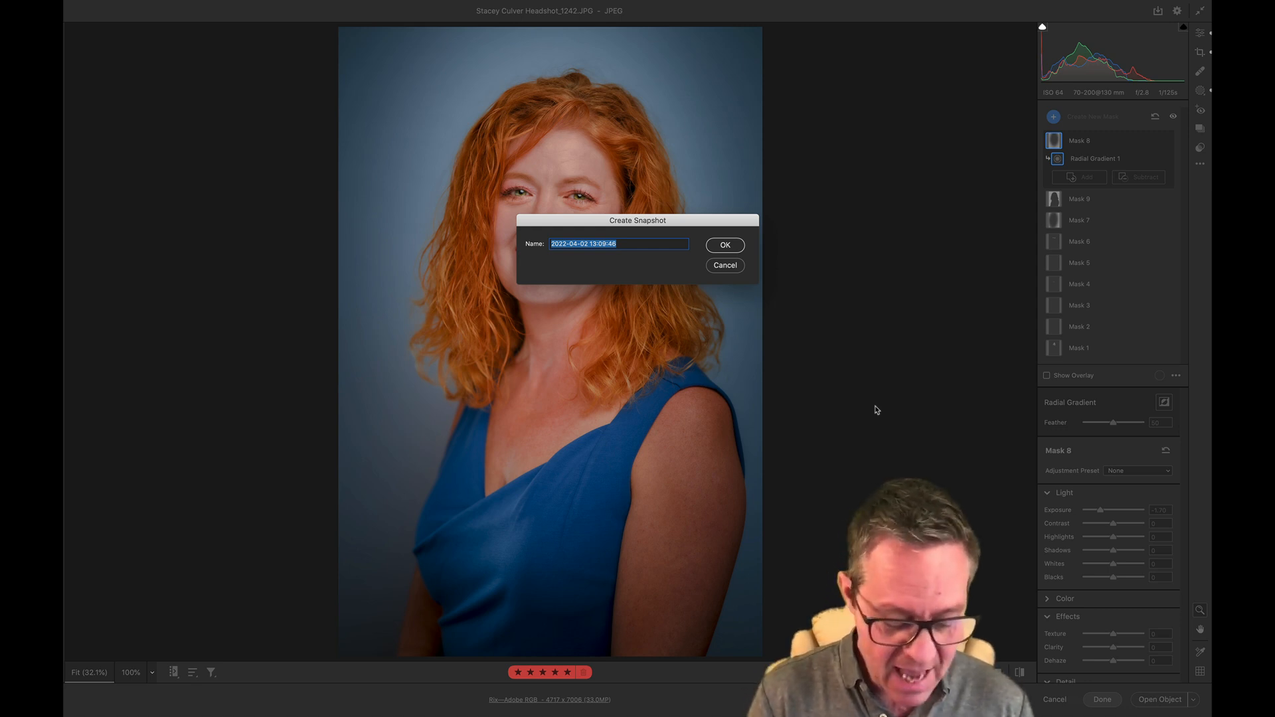
{"action": "type", "text": "10"}
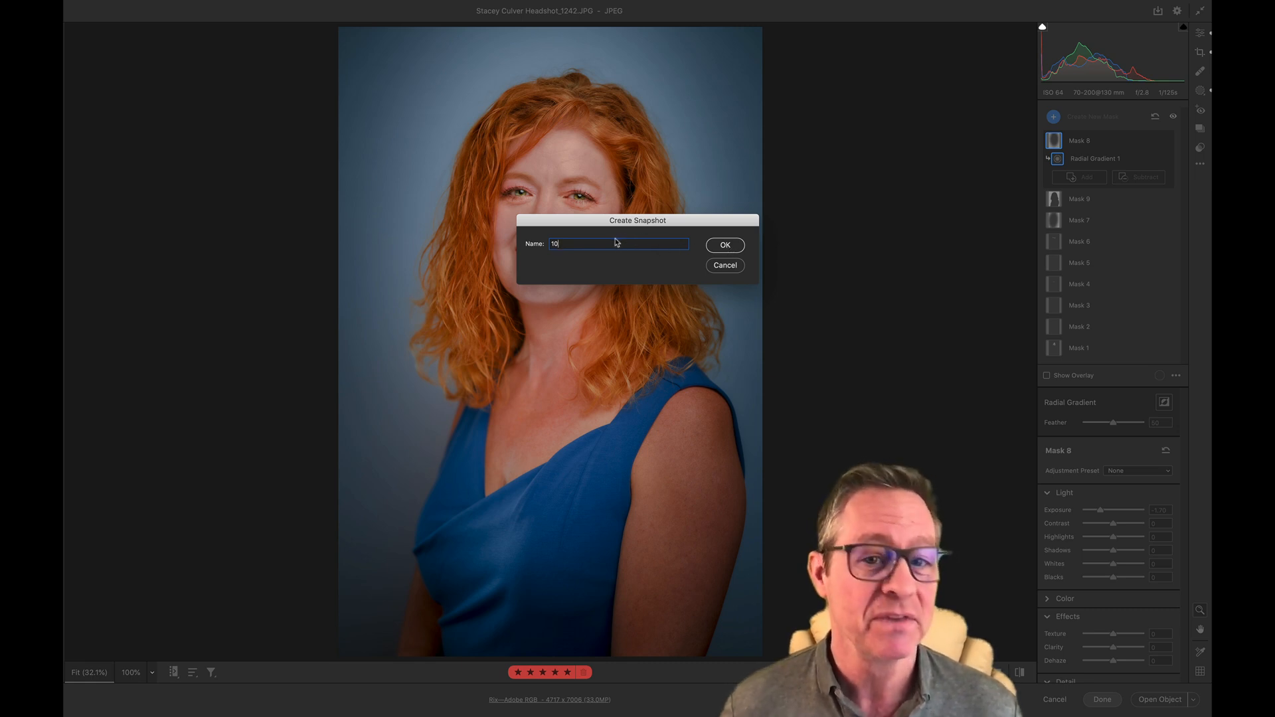
{"action": "left_click", "coordinate": [716, 246]}
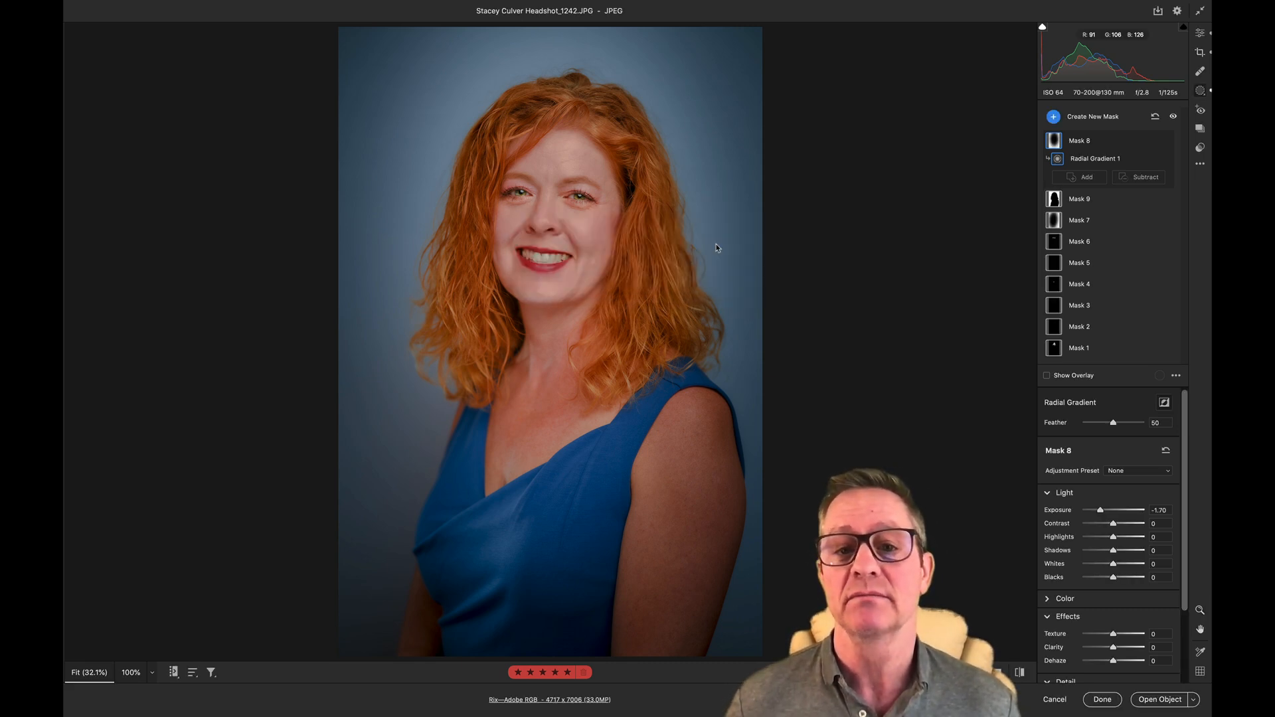
Switch the preview back and forth again to compare the two vignettes, ending on the radial gradient version.
{"action": "key", "text": "p"}
{"action": "key", "text": "p"}
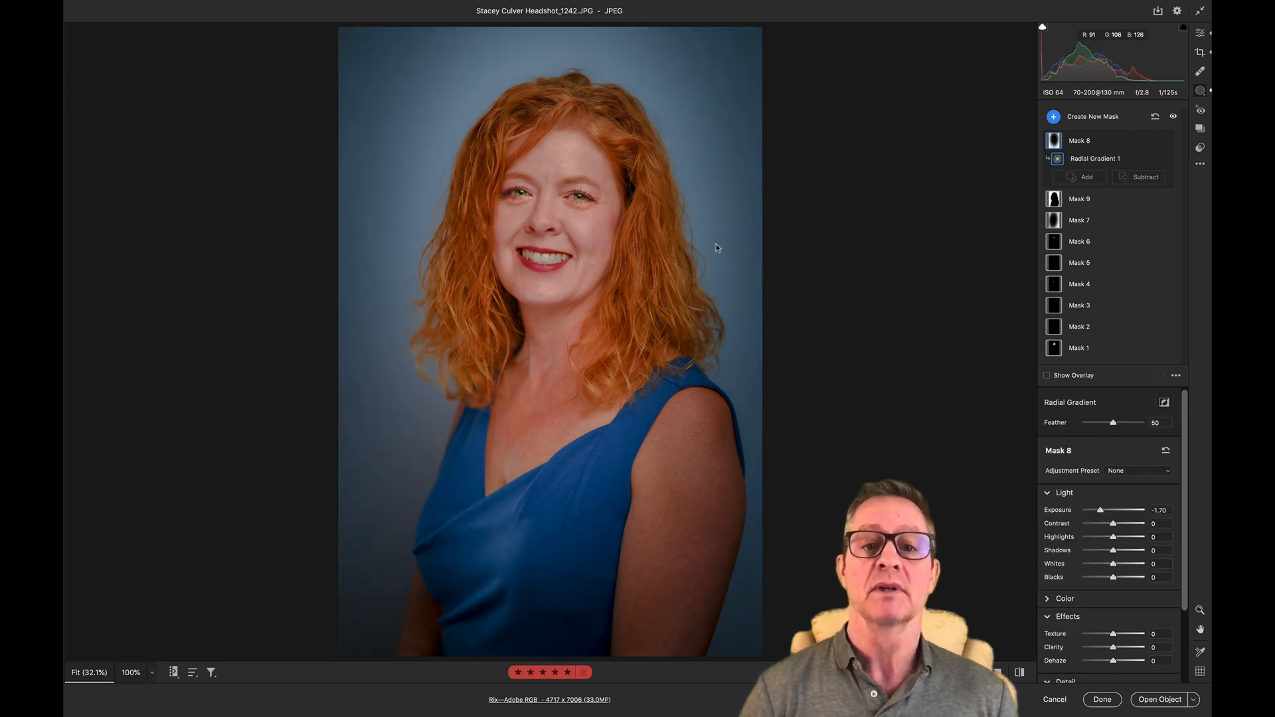
{"action": "key", "text": "p"}
{"action": "key", "text": "p"}
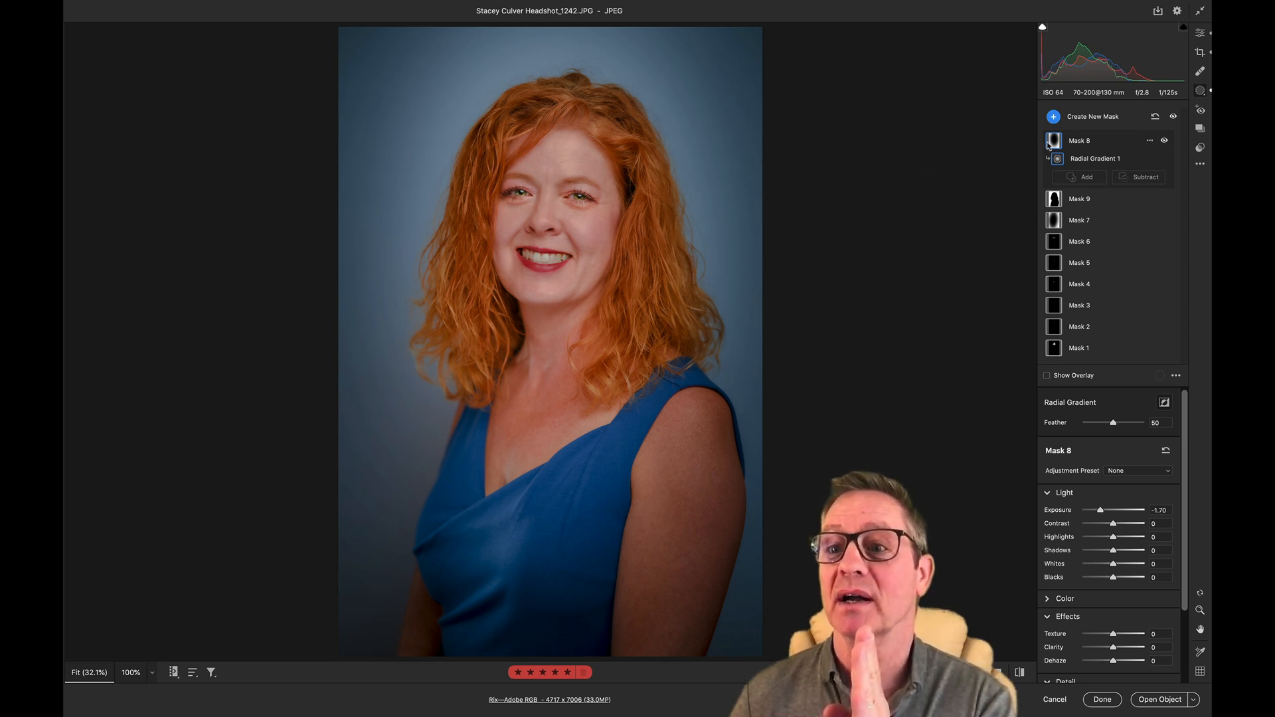
Preview the radial gradient's mask overlay in white and magenta, keep green as the overlay color, and hide the overlay.
{"action": "mouse_move", "coordinate": [1050, 146]}
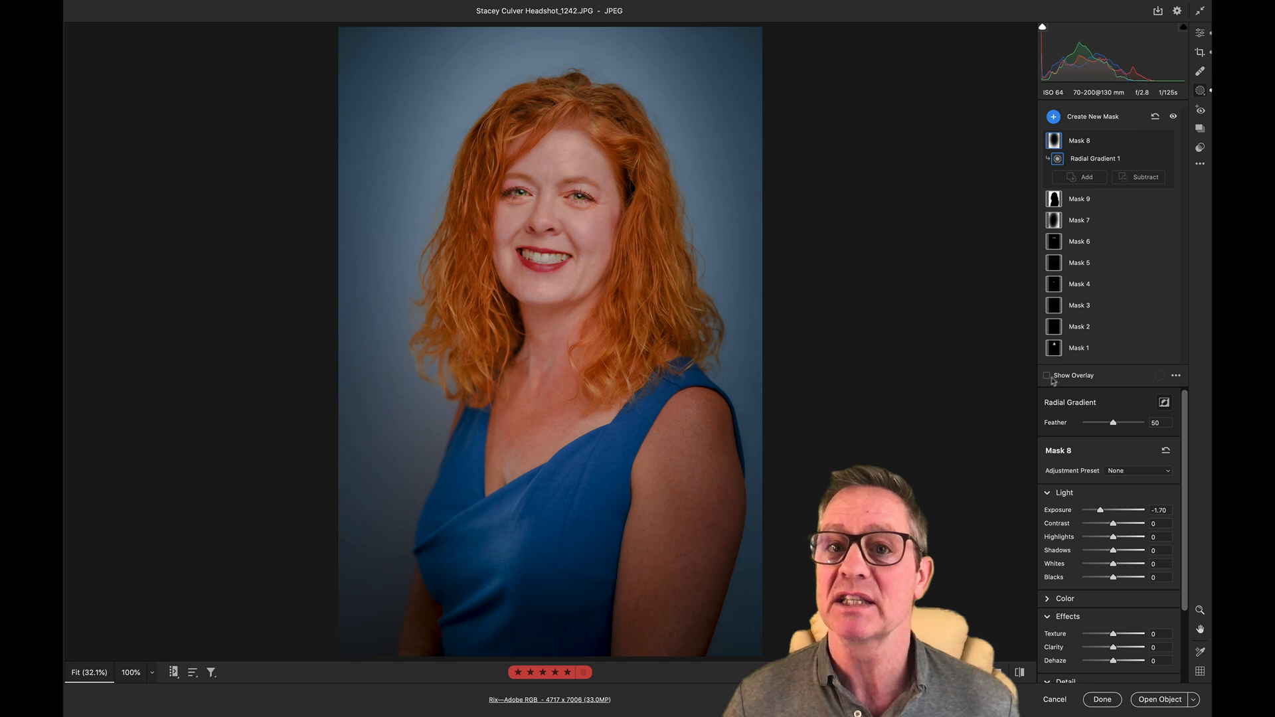
{"action": "left_click", "coordinate": [1047, 376]}
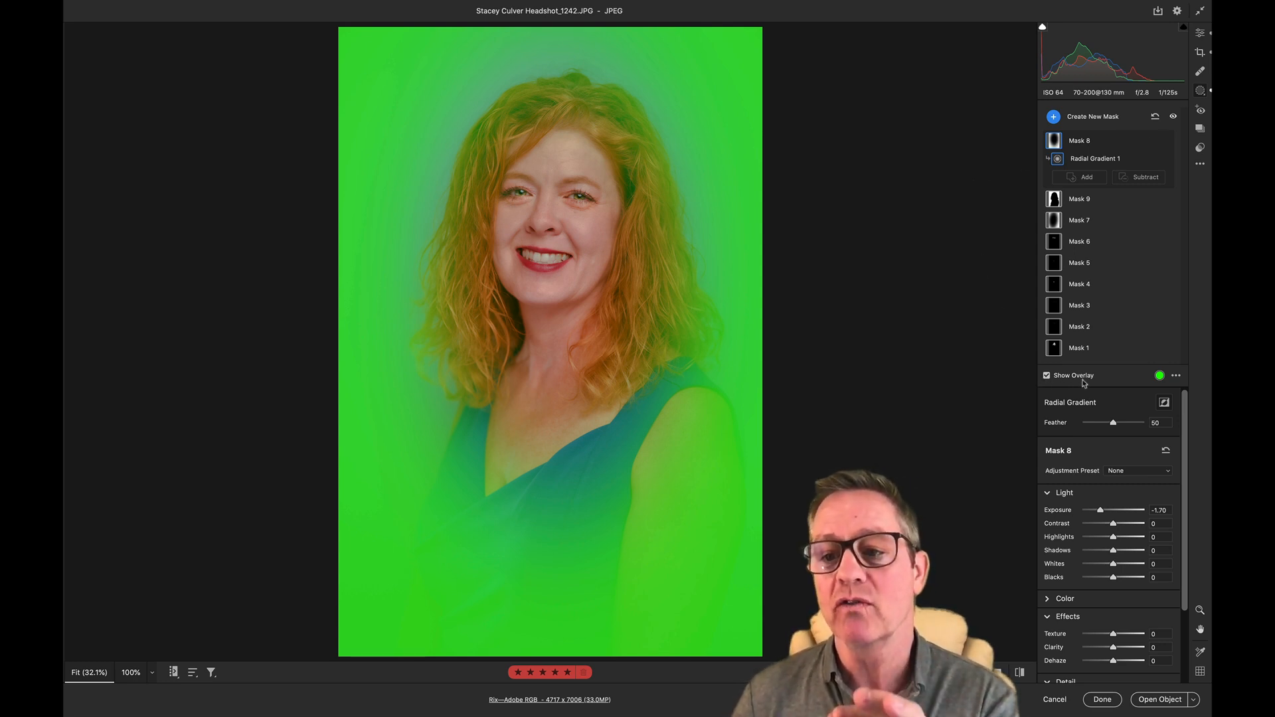
{"action": "left_click", "coordinate": [1159, 376]}
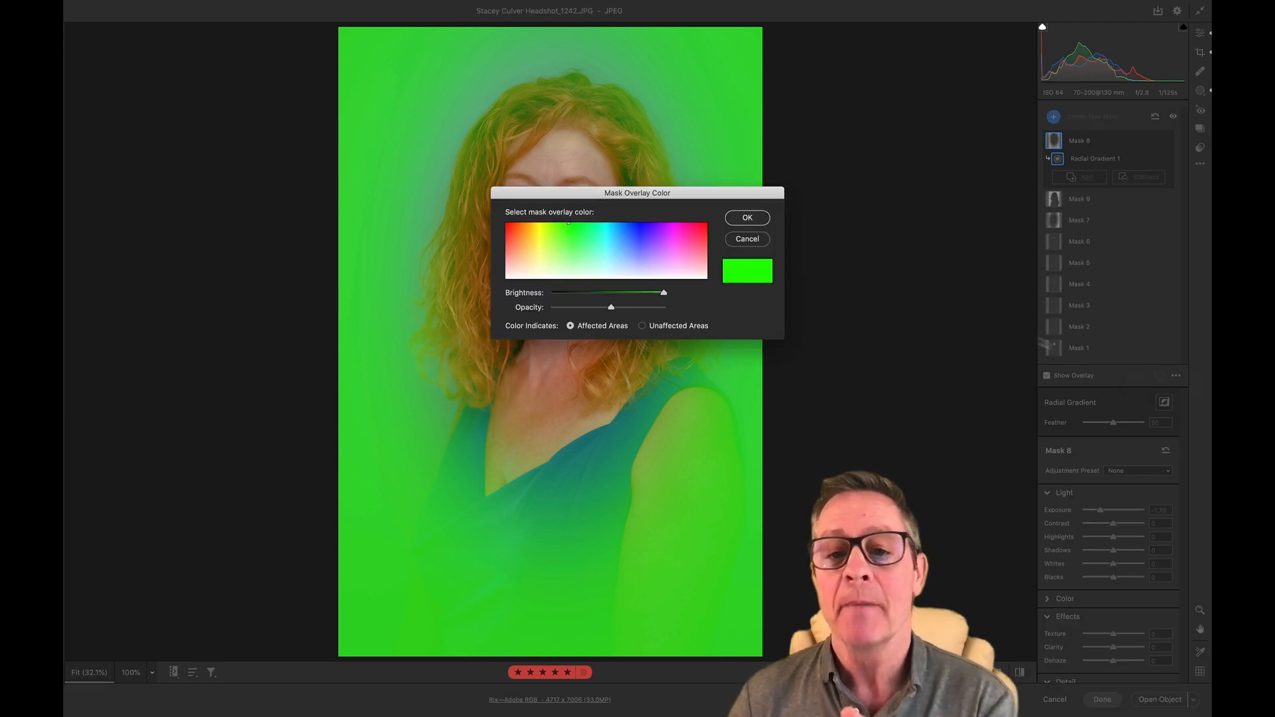
{"action": "left_click", "coordinate": [616, 277]}
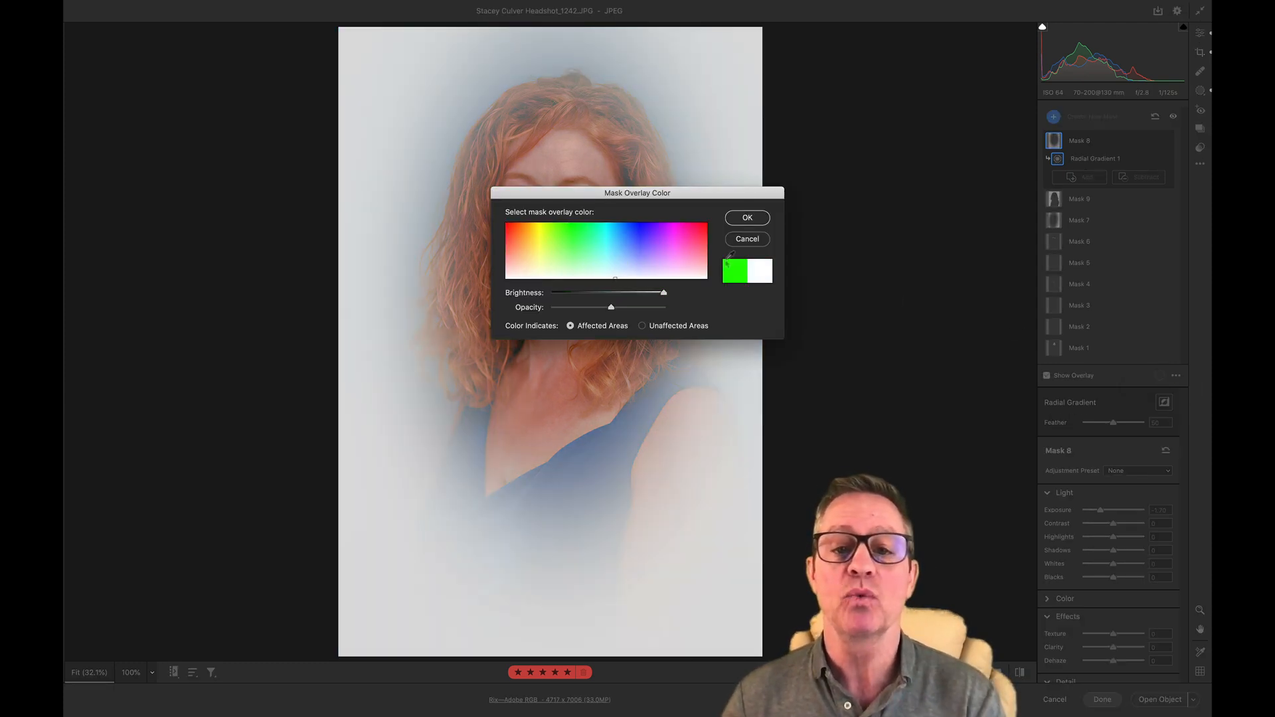
{"action": "left_click_drag", "start_coordinate": [769, 198], "coordinate": [999, 447]}
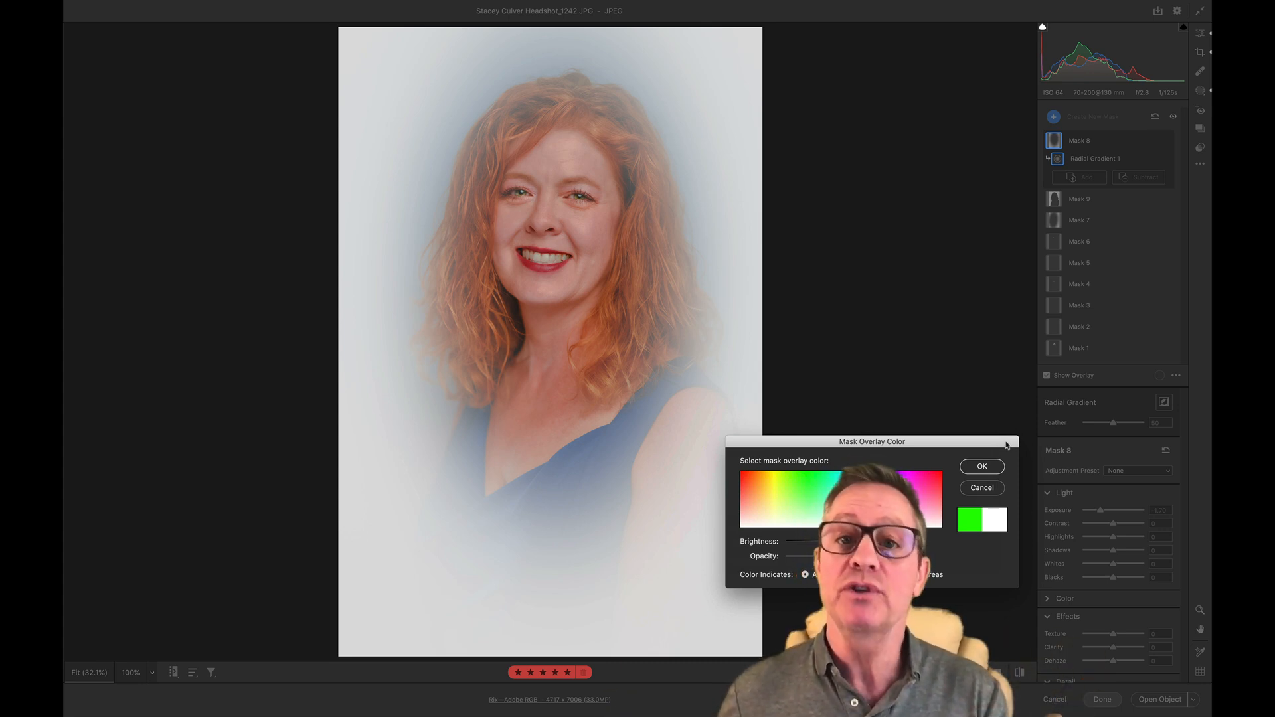
{"action": "left_click", "coordinate": [811, 473]}
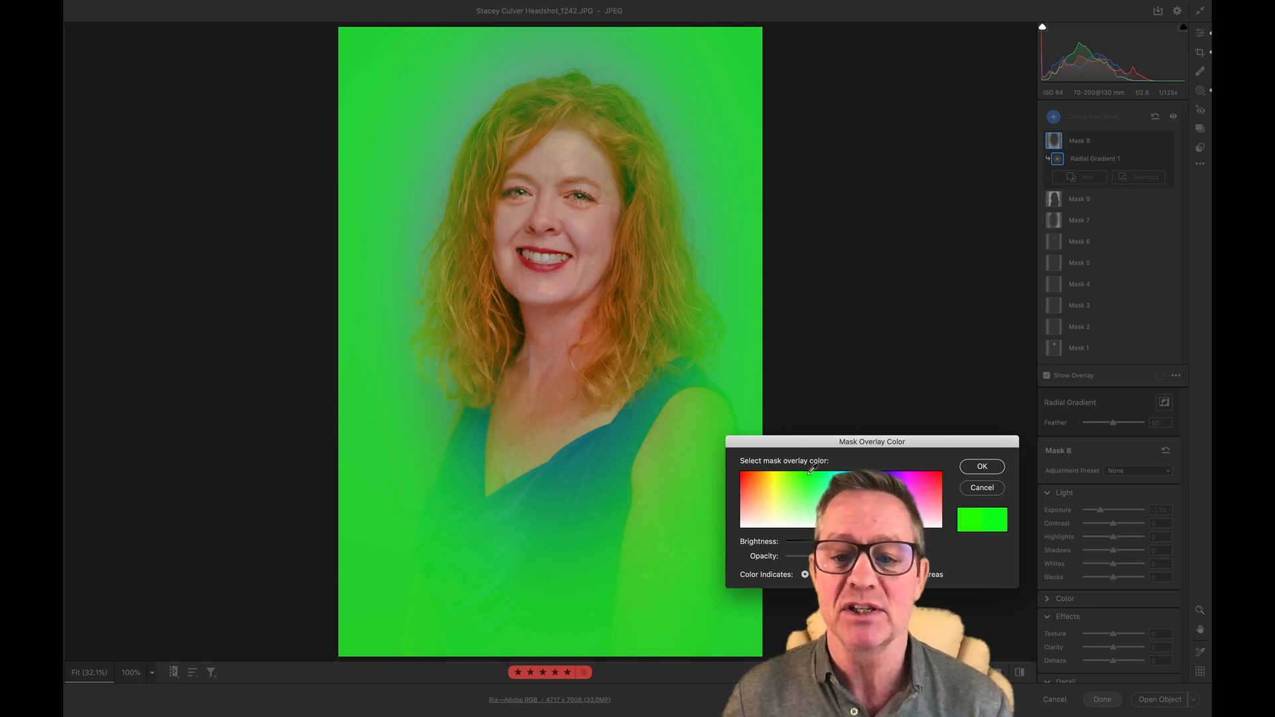
{"action": "left_click_drag", "start_coordinate": [838, 471], "coordinate": [912, 472]}
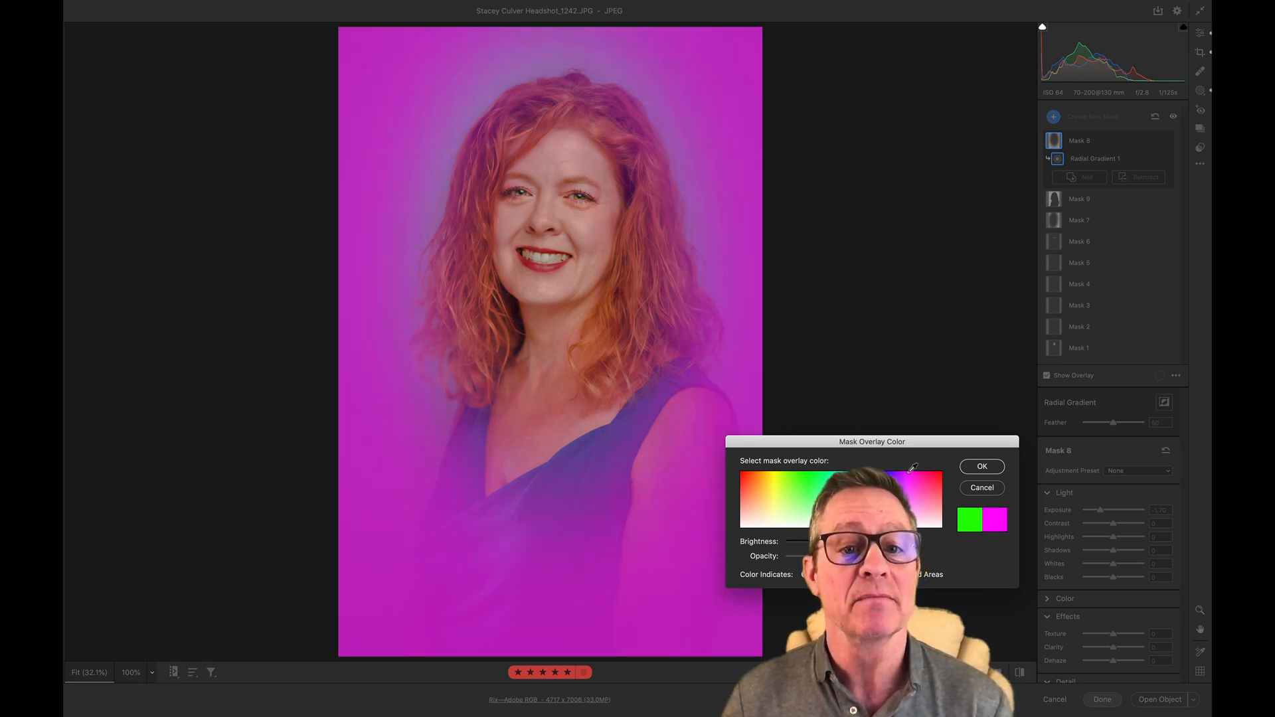
{"action": "left_click", "coordinate": [816, 472]}
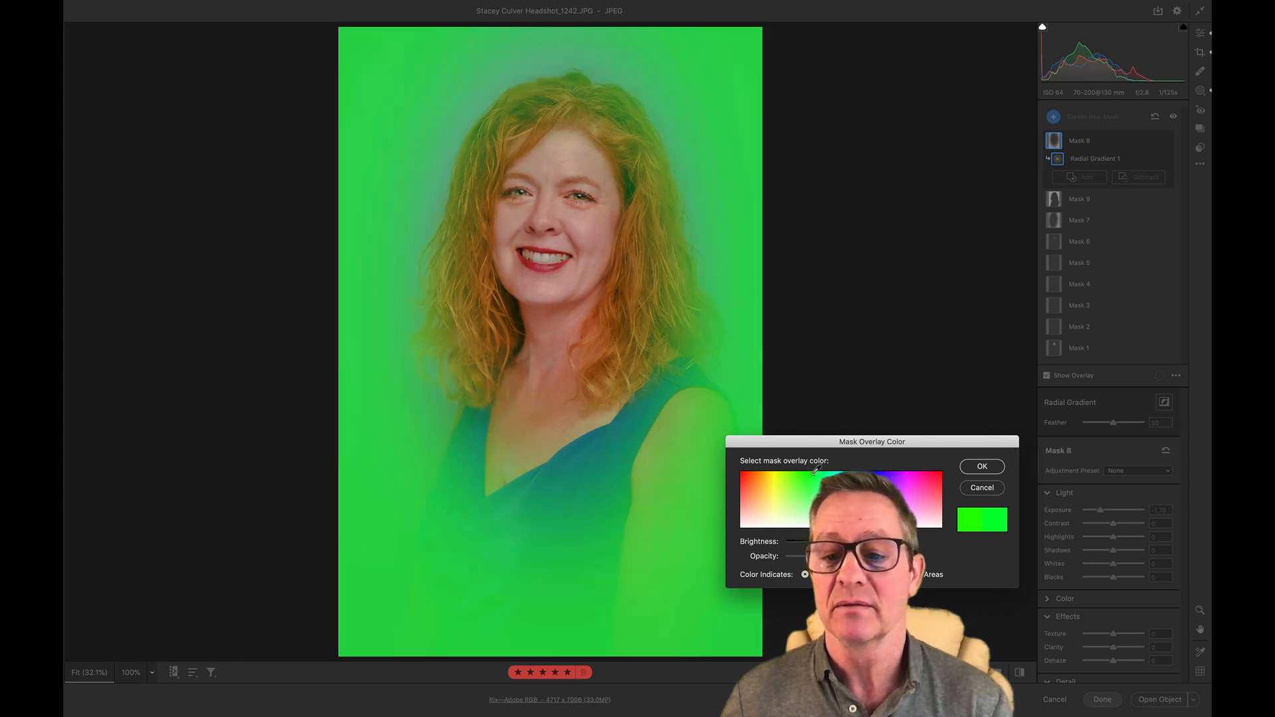
{"action": "left_click", "coordinate": [994, 470]}
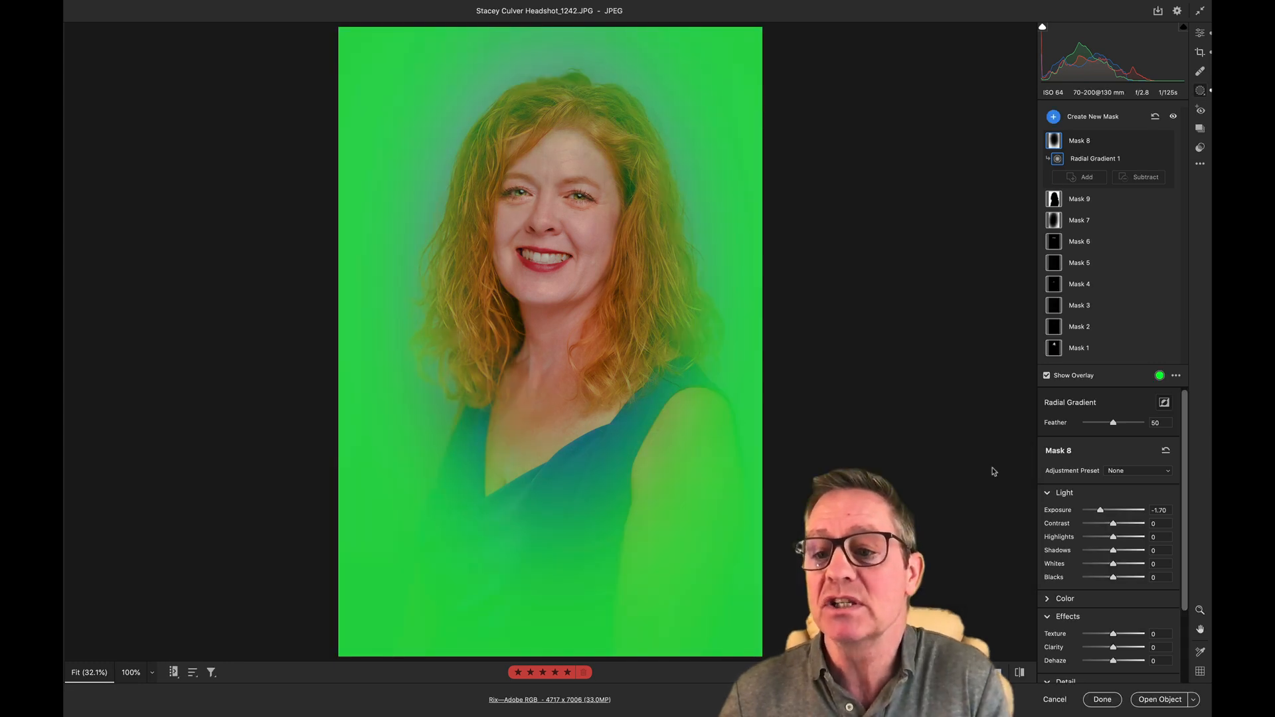
{"action": "left_click", "coordinate": [1047, 376]}
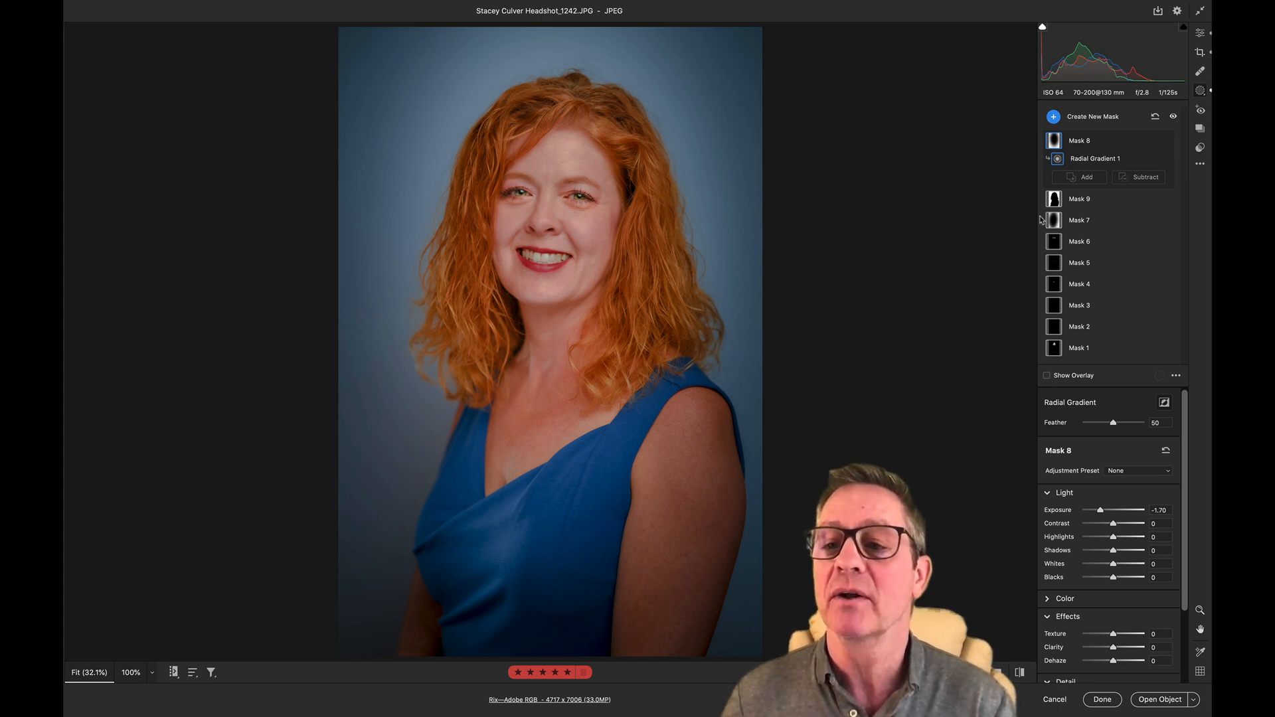
Rename Mask 7 as Vignette.
{"action": "mouse_move", "coordinate": [1051, 220]}
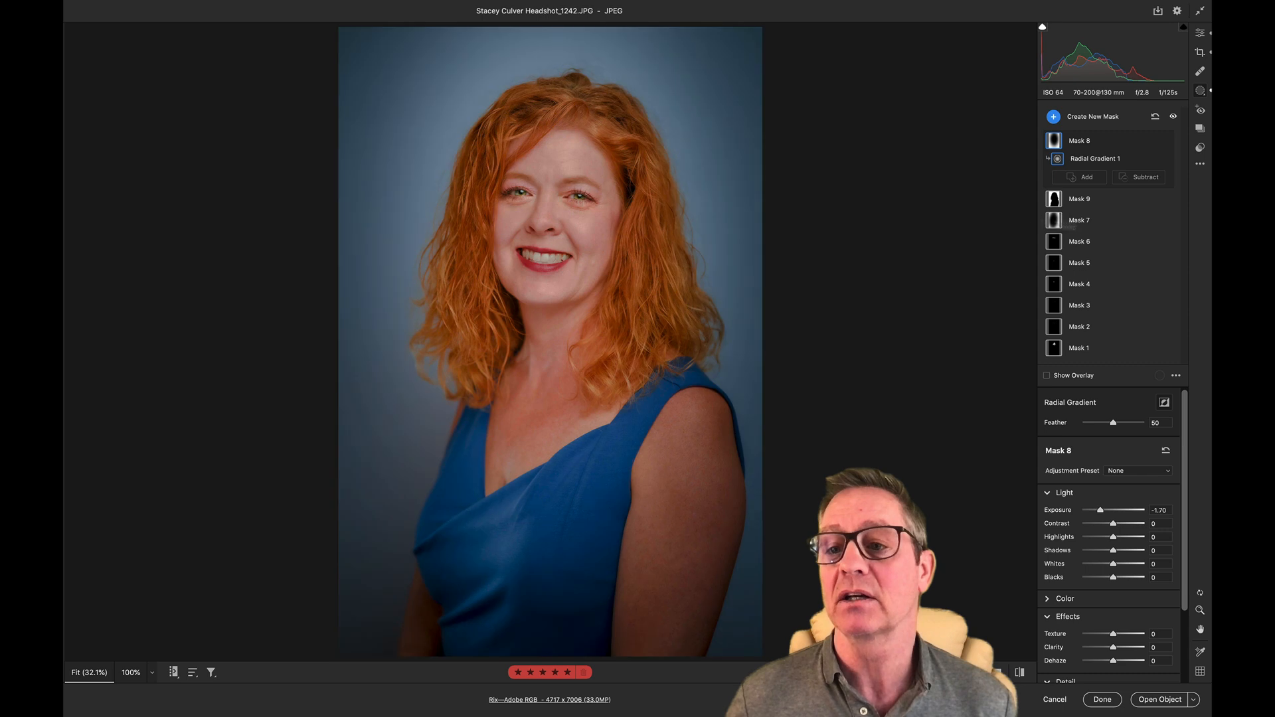
{"action": "left_click", "coordinate": [1080, 221]}
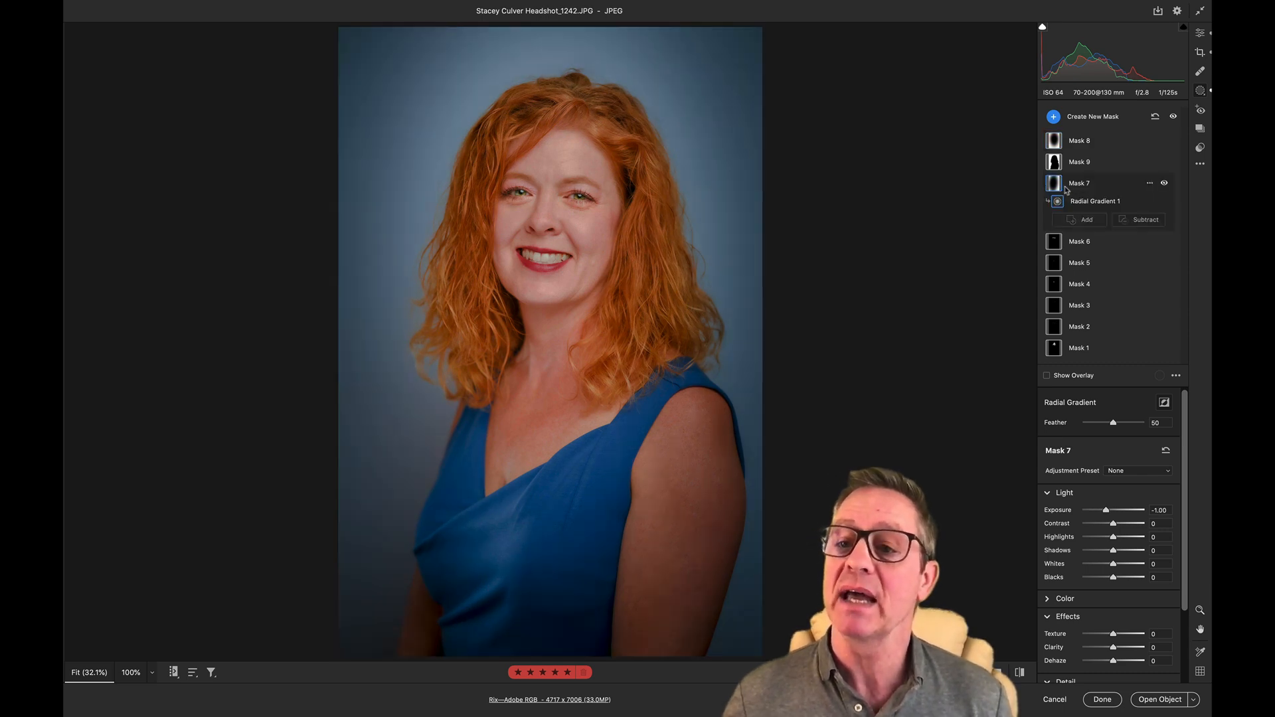
{"action": "mouse_move", "coordinate": [1061, 190]}
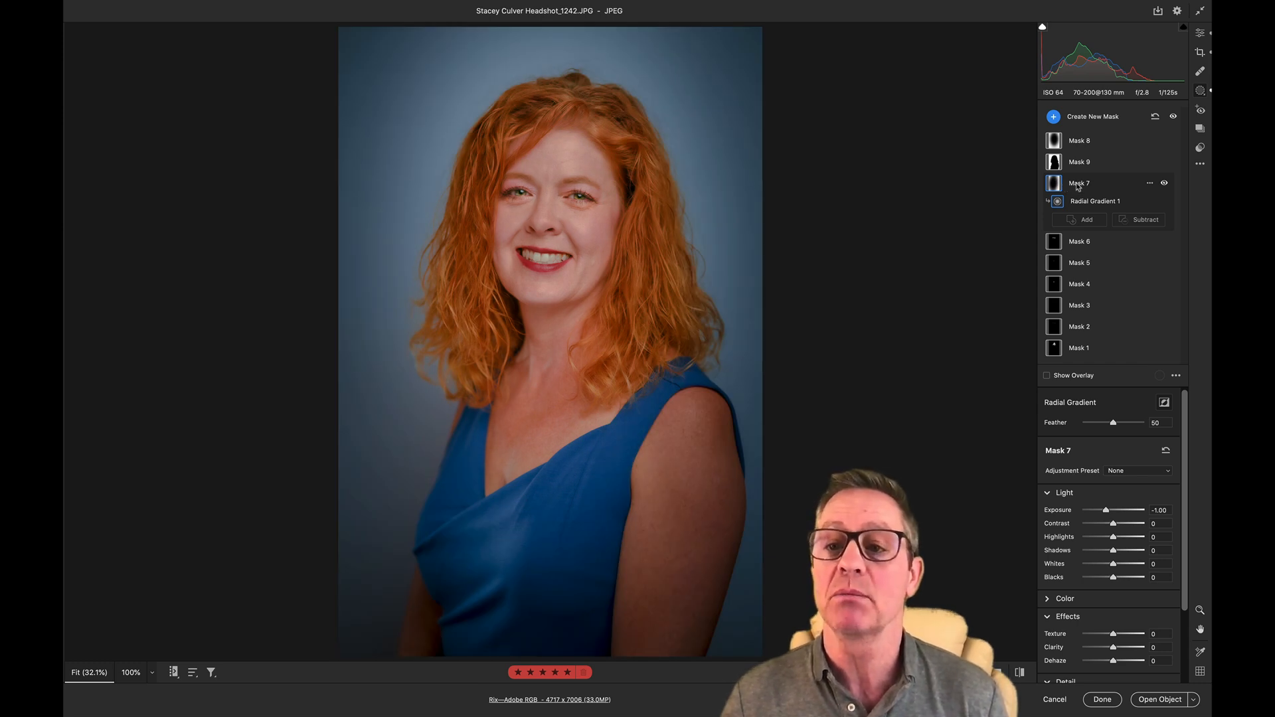
{"action": "double_click", "coordinate": [1078, 186]}
{"action": "type", "text": "V"}
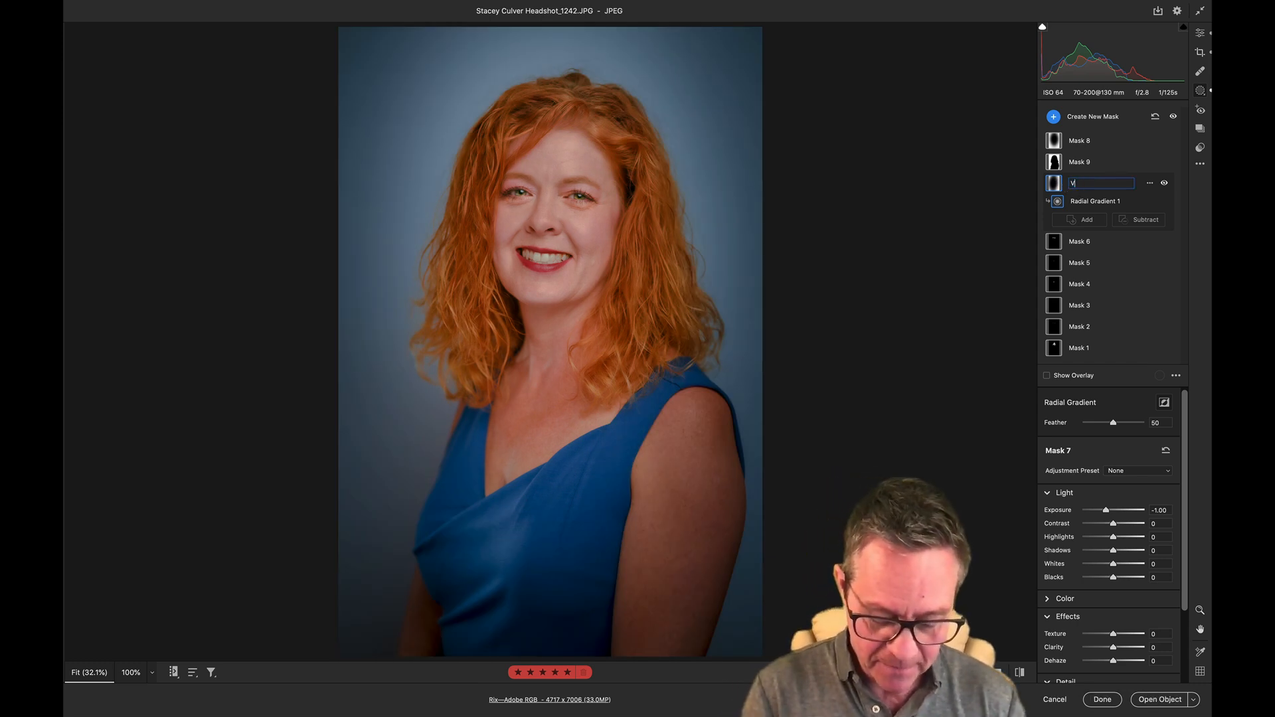
{"action": "type", "text": "ingnette"}
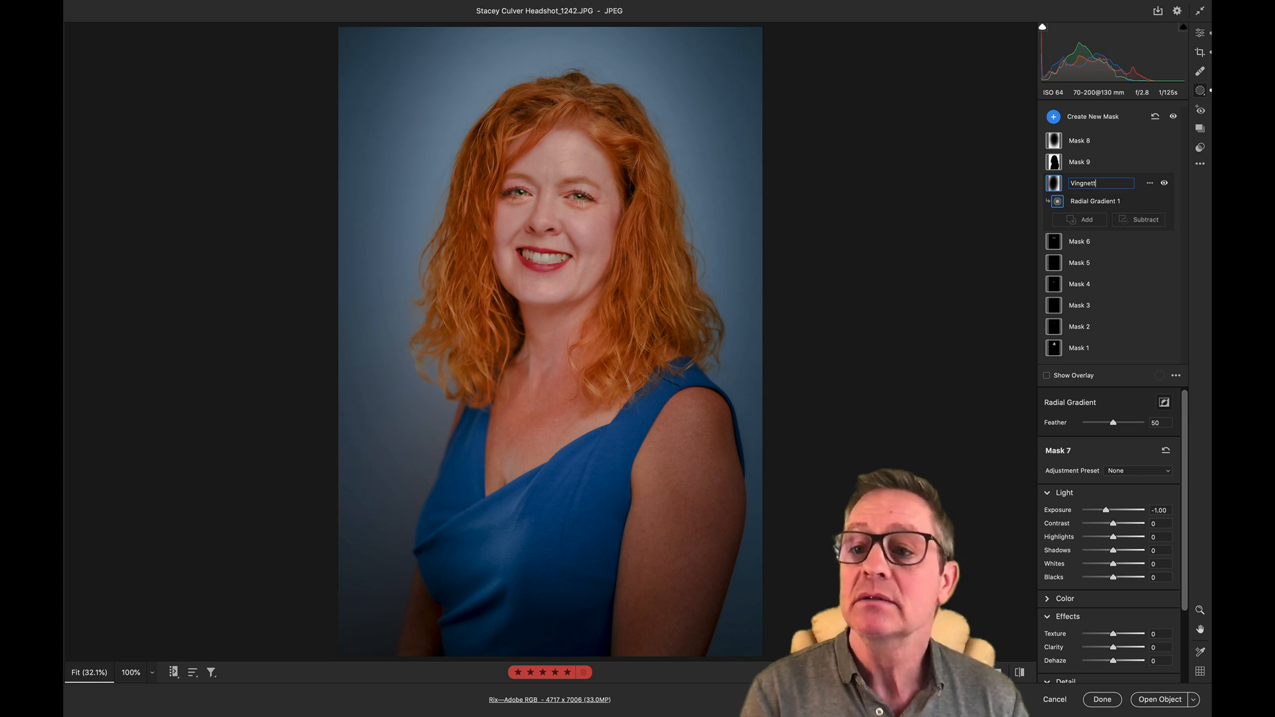
{"action": "left_click", "coordinate": [1080, 185]}
{"action": "key", "text": "BackSpace"}
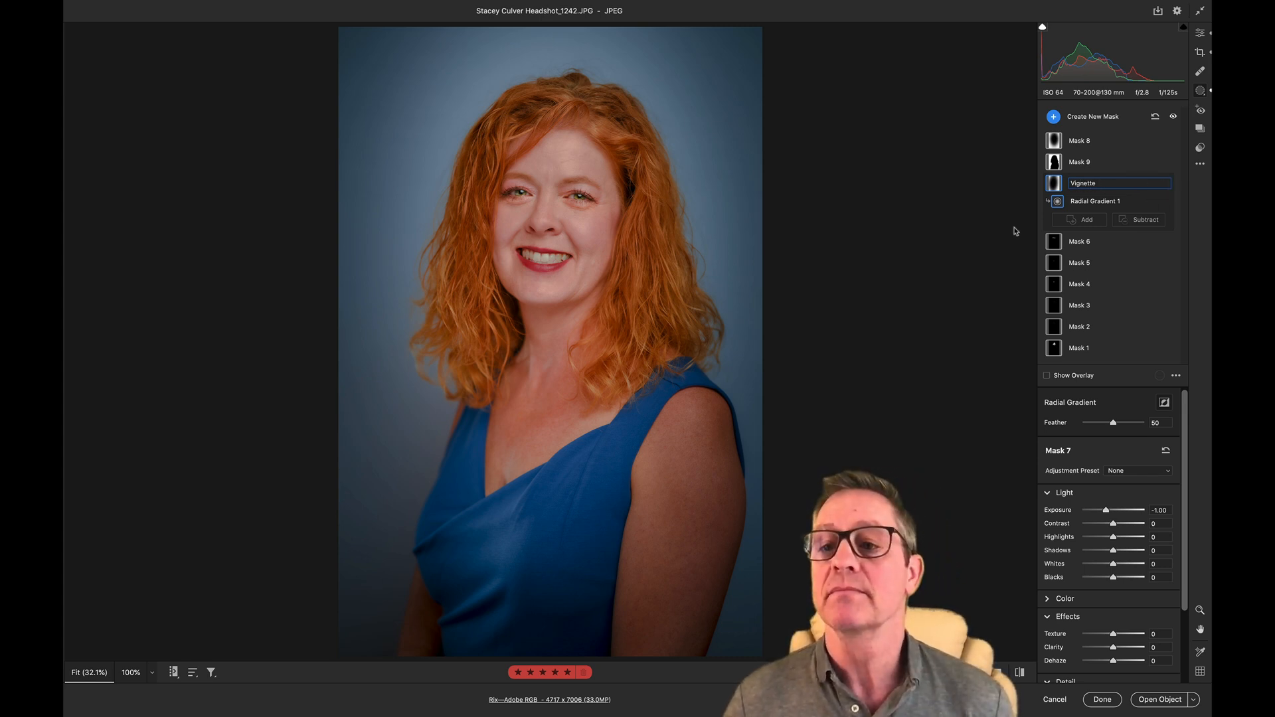
{"action": "key", "text": "Return"}
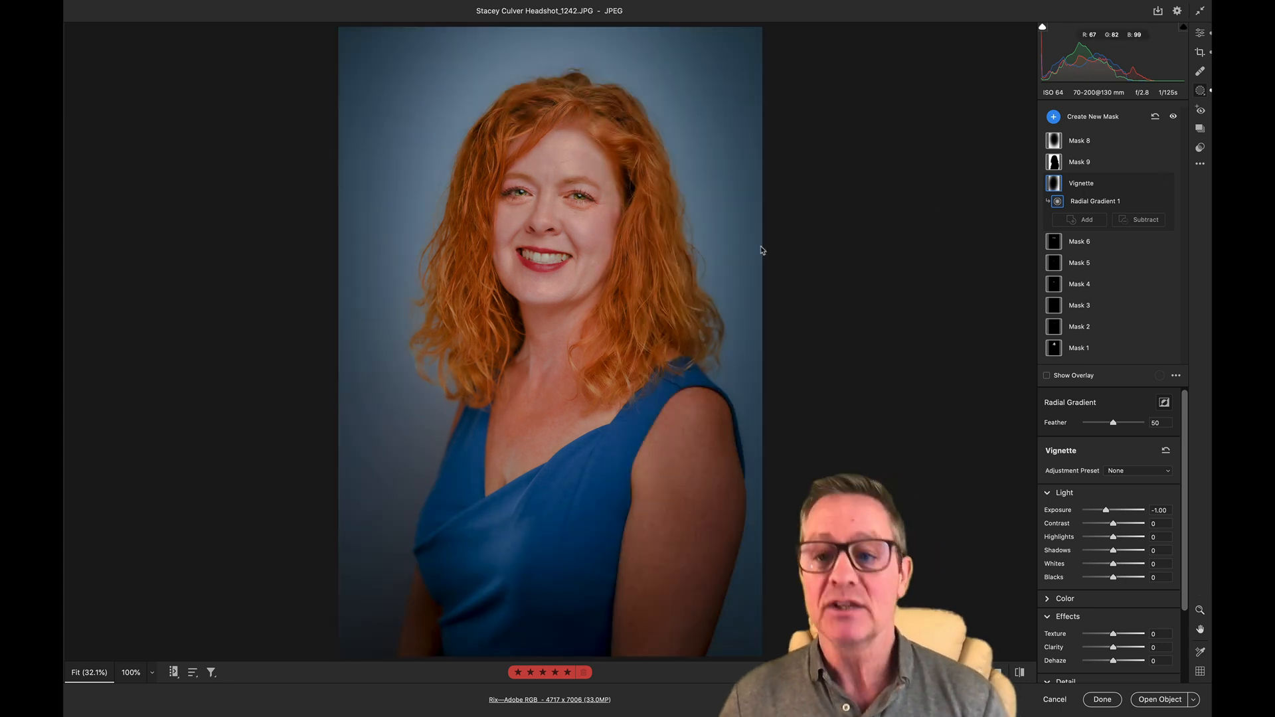
Create a radial gradient mask centered on the woman's face and set its exposure to -3.10.
{"action": "key", "text": "j"}
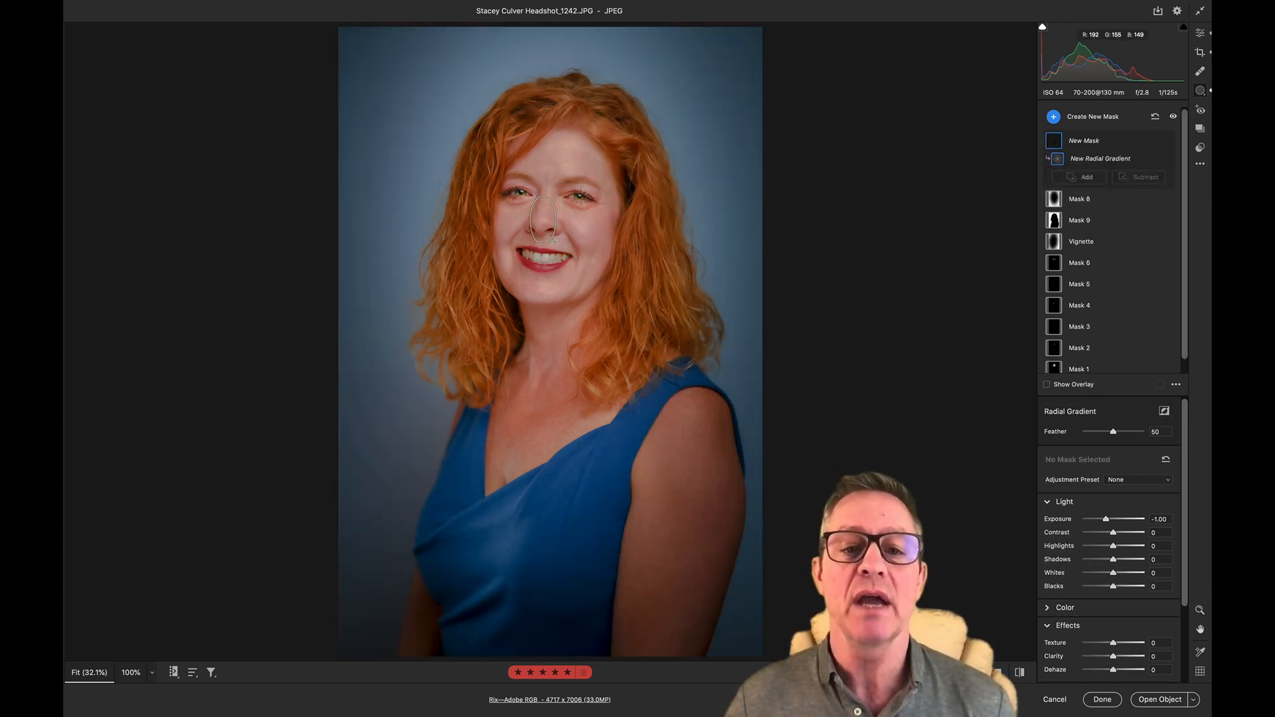
{"action": "left_click_drag", "start_coordinate": [555, 241], "coordinate": [608, 303]}
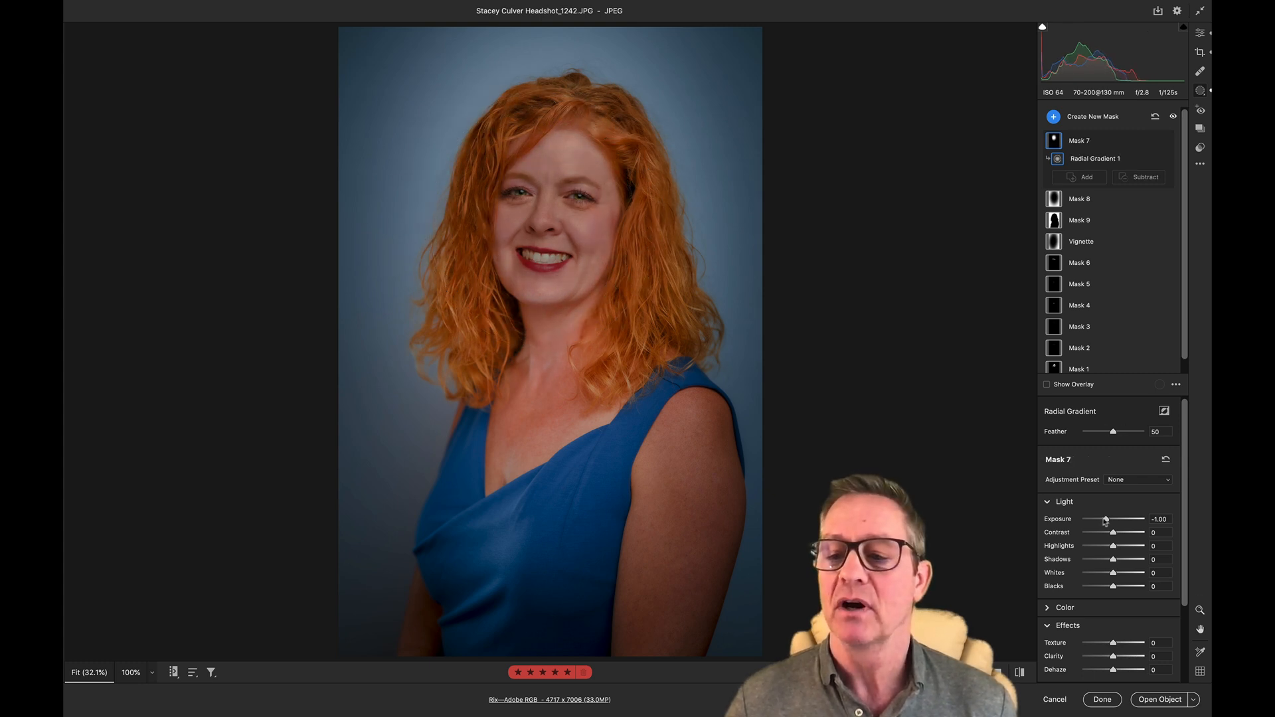
{"action": "left_click_drag", "start_coordinate": [1106, 521], "coordinate": [1089, 519]}
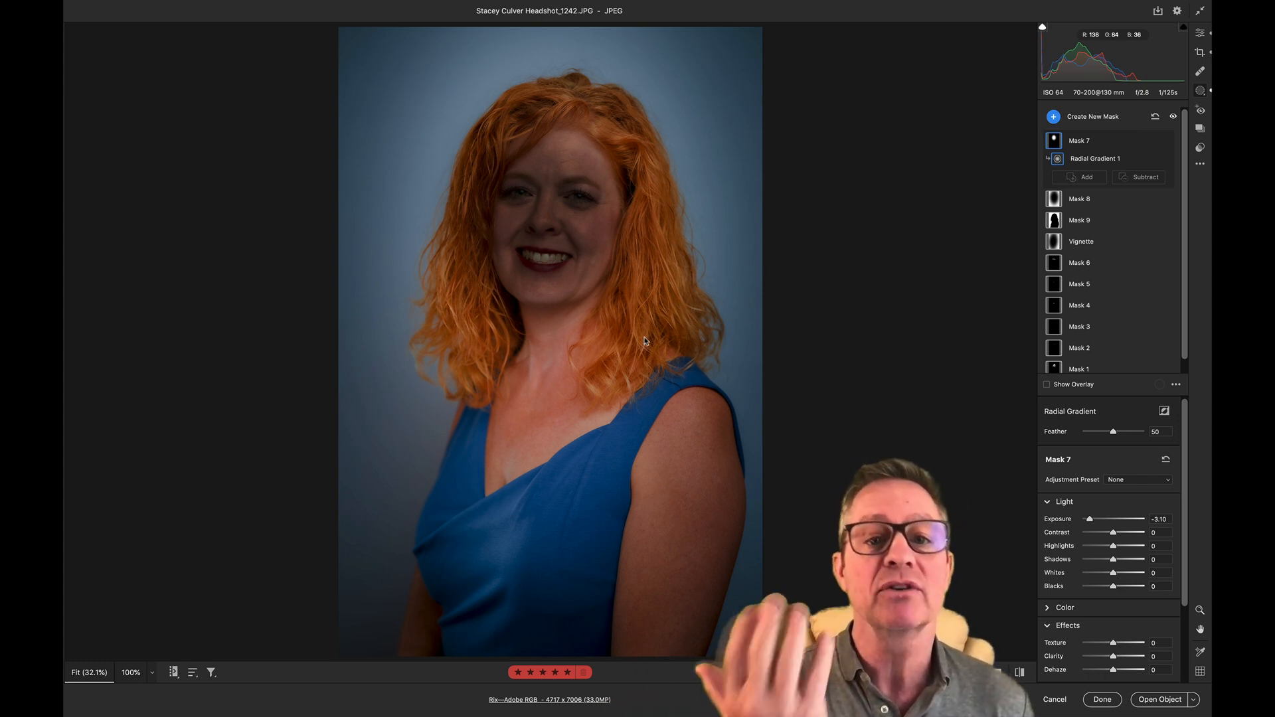
Invert Mask 7's radial gradient repeatedly to compare darkening the face with darkening its surroundings, ending with the face darkened.
{"action": "key", "text": "apostrophe"}
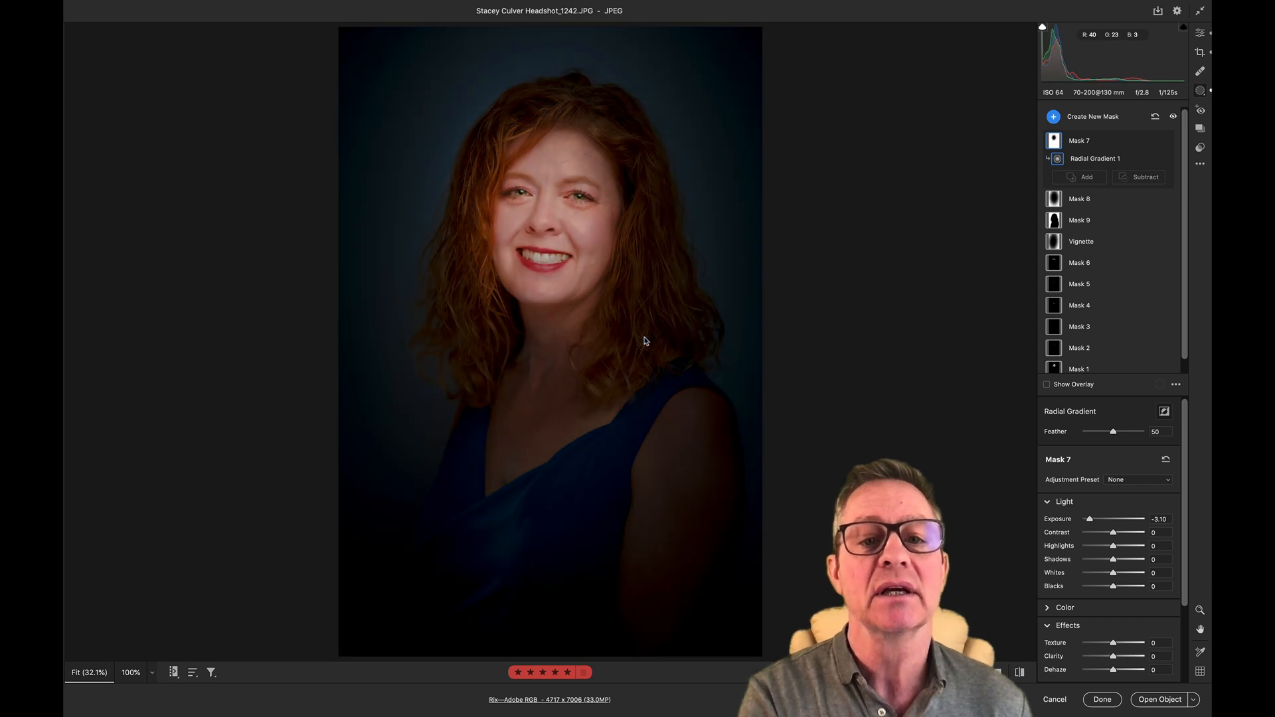
{"action": "key", "text": "apostrophe"}
{"action": "key", "text": "apostrophe"}
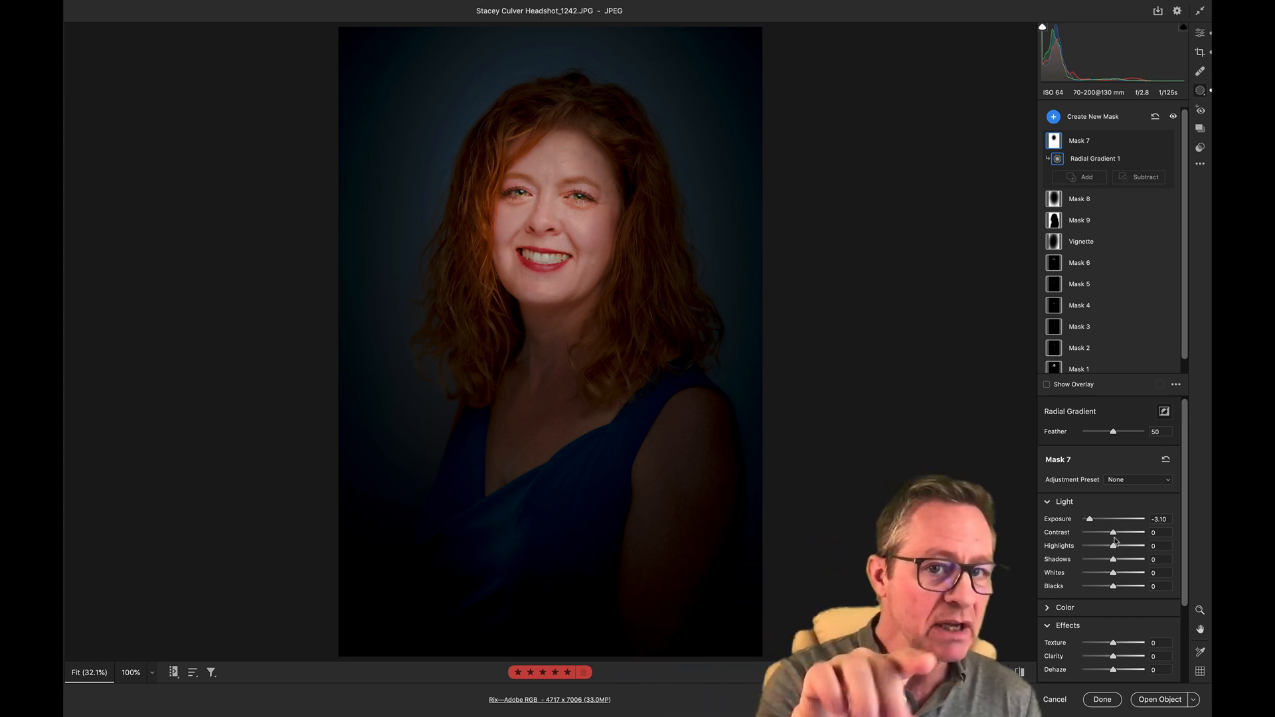
{"action": "key", "text": "x"}
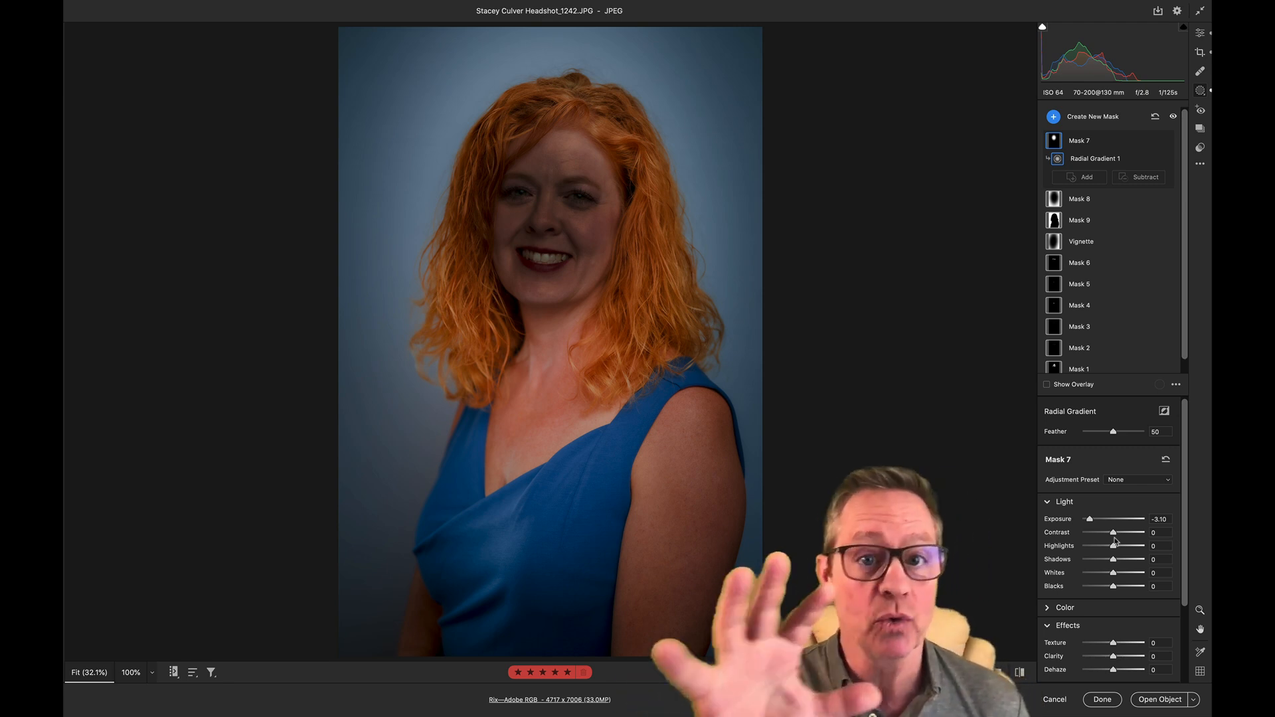
{"action": "key", "text": "x"}
{"action": "key", "text": "x"}
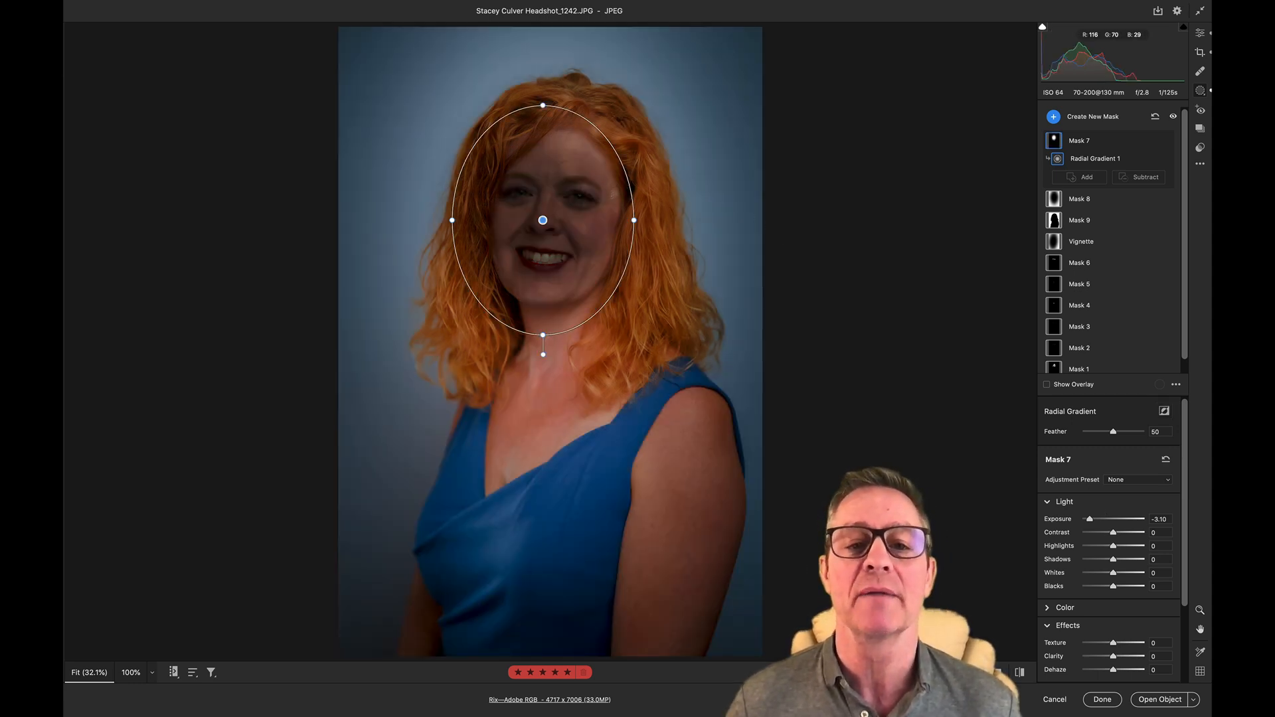
Fit the radial gradient around the tilted face by repositioning, rotating and resizing it into a narrower oval.
{"action": "mouse_move", "coordinate": [544, 220]}
{"action": "left_mouse_down"}
{"action": "mouse_move", "coordinate": [441, 341]}
{"action": "mouse_move", "coordinate": [465, 371]}
{"action": "mouse_move", "coordinate": [586, 418]}
{"action": "mouse_move", "coordinate": [678, 416]}
{"action": "mouse_move", "coordinate": [706, 228]}
{"action": "mouse_move", "coordinate": [668, 141]}
{"action": "mouse_move", "coordinate": [534, 116]}
{"action": "mouse_move", "coordinate": [562, 229]}
{"action": "left_mouse_up"}
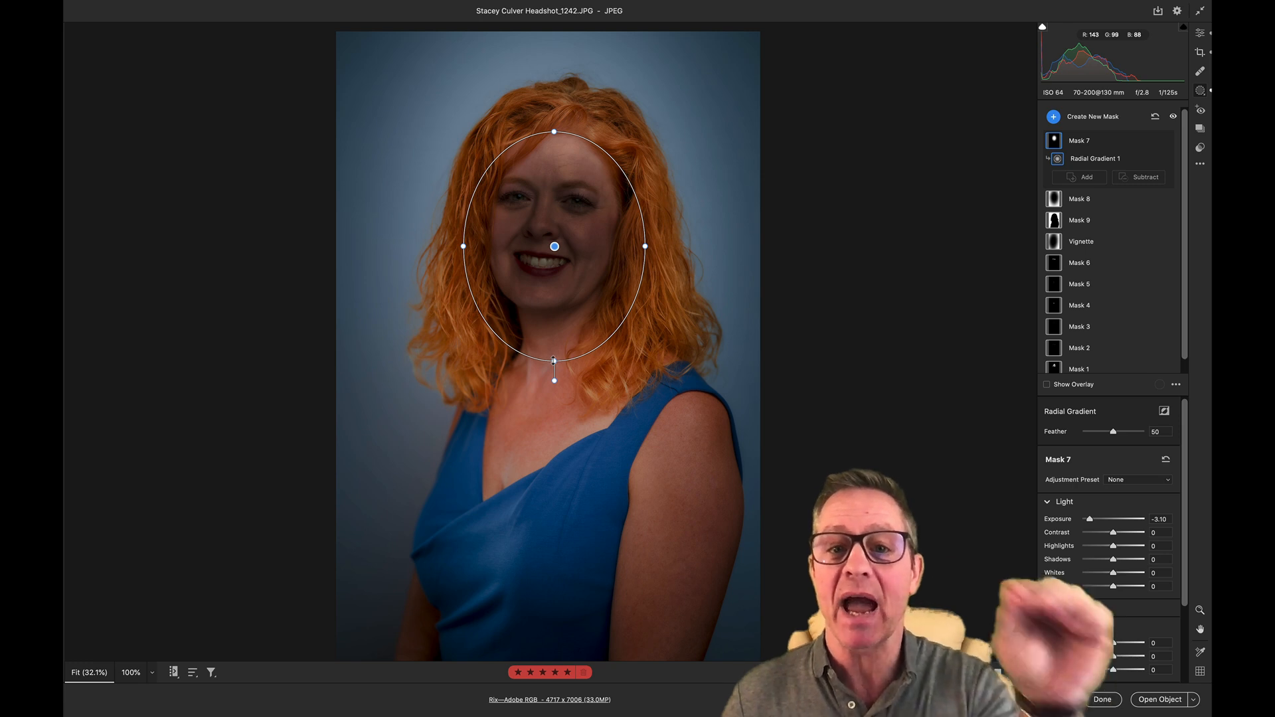
{"action": "left_click_drag", "start_coordinate": [645, 246], "coordinate": [600, 247]}
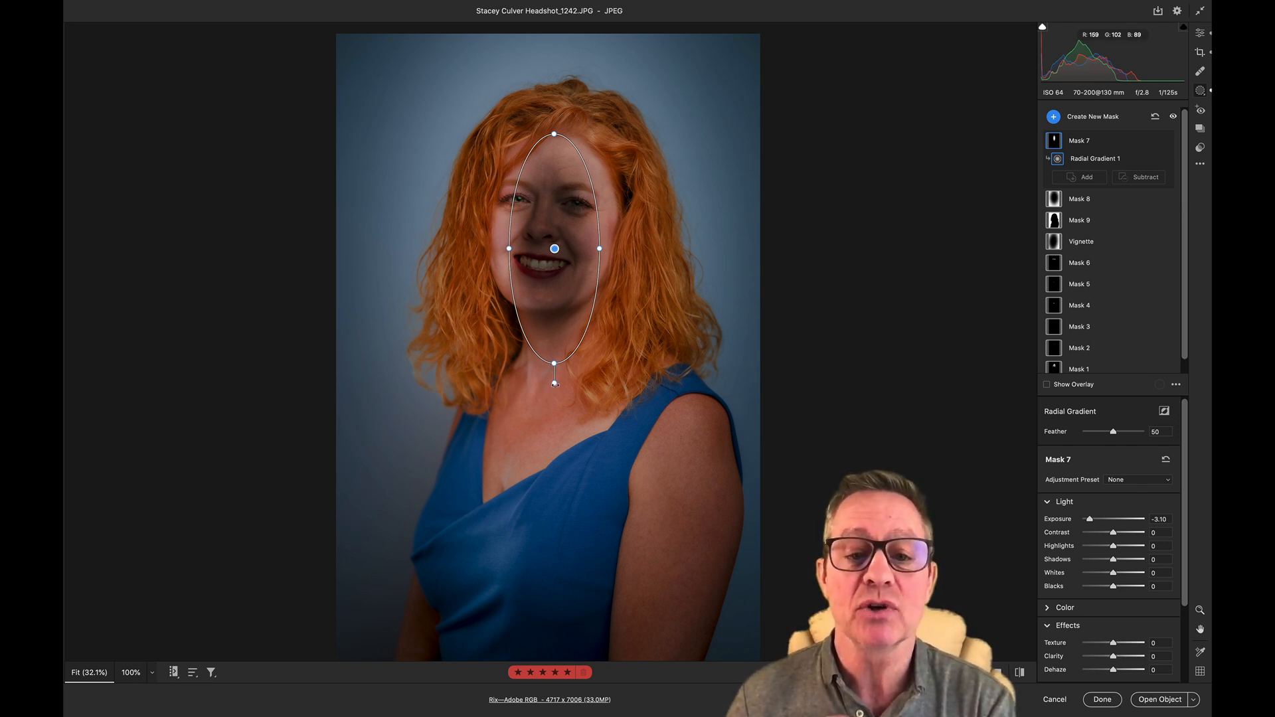
{"action": "left_click_drag", "start_coordinate": [555, 384], "coordinate": [532, 385]}
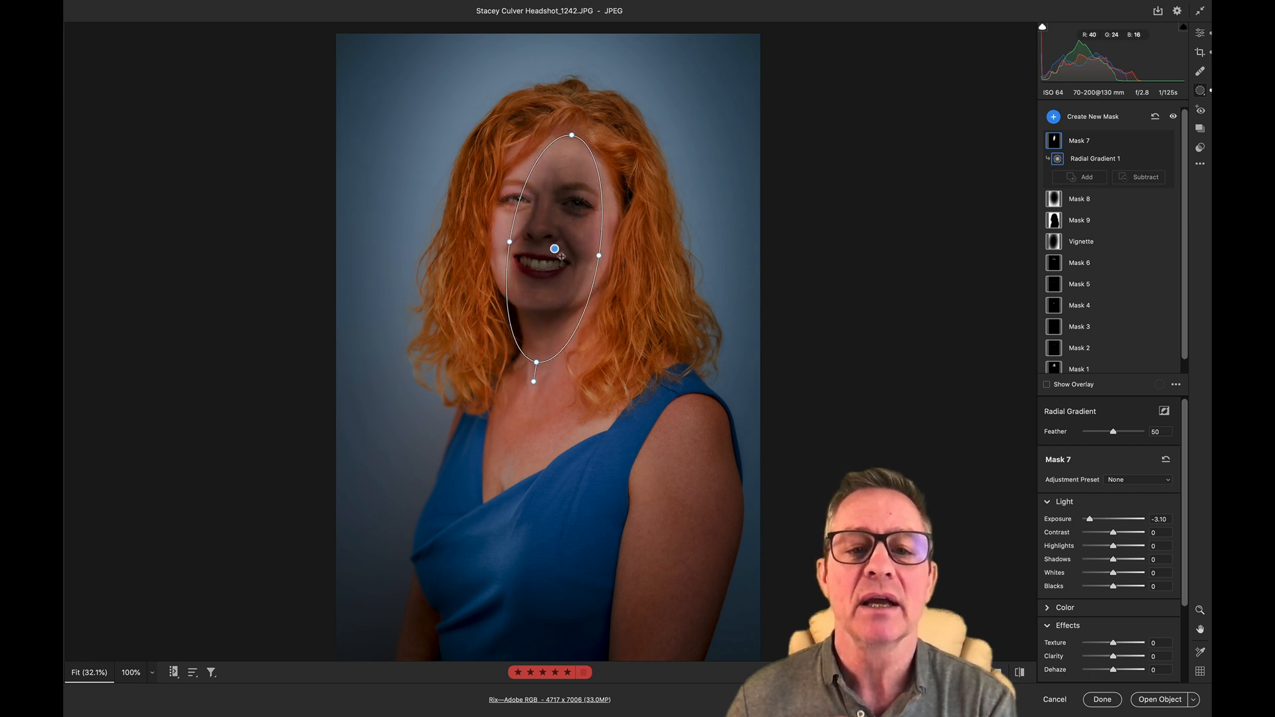
{"action": "left_click_drag", "start_coordinate": [554, 249], "coordinate": [623, 249]}
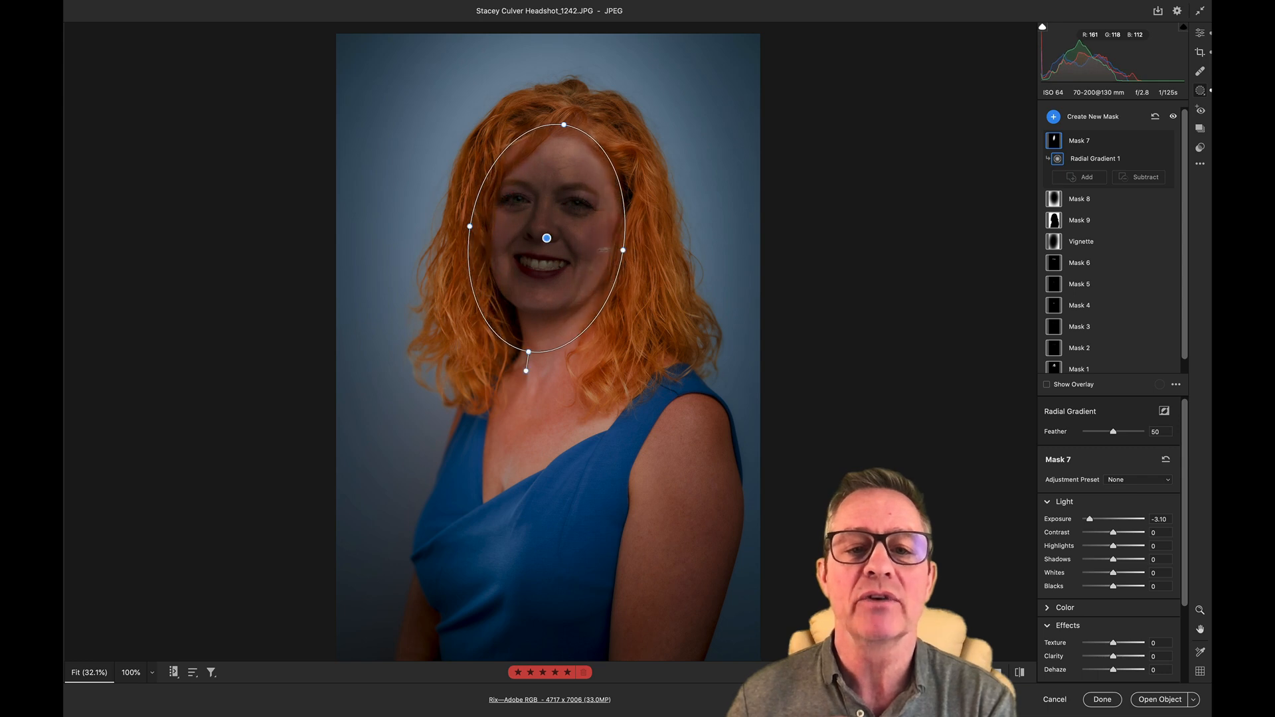
{"action": "left_click_drag", "start_coordinate": [547, 238], "coordinate": [548, 231]}
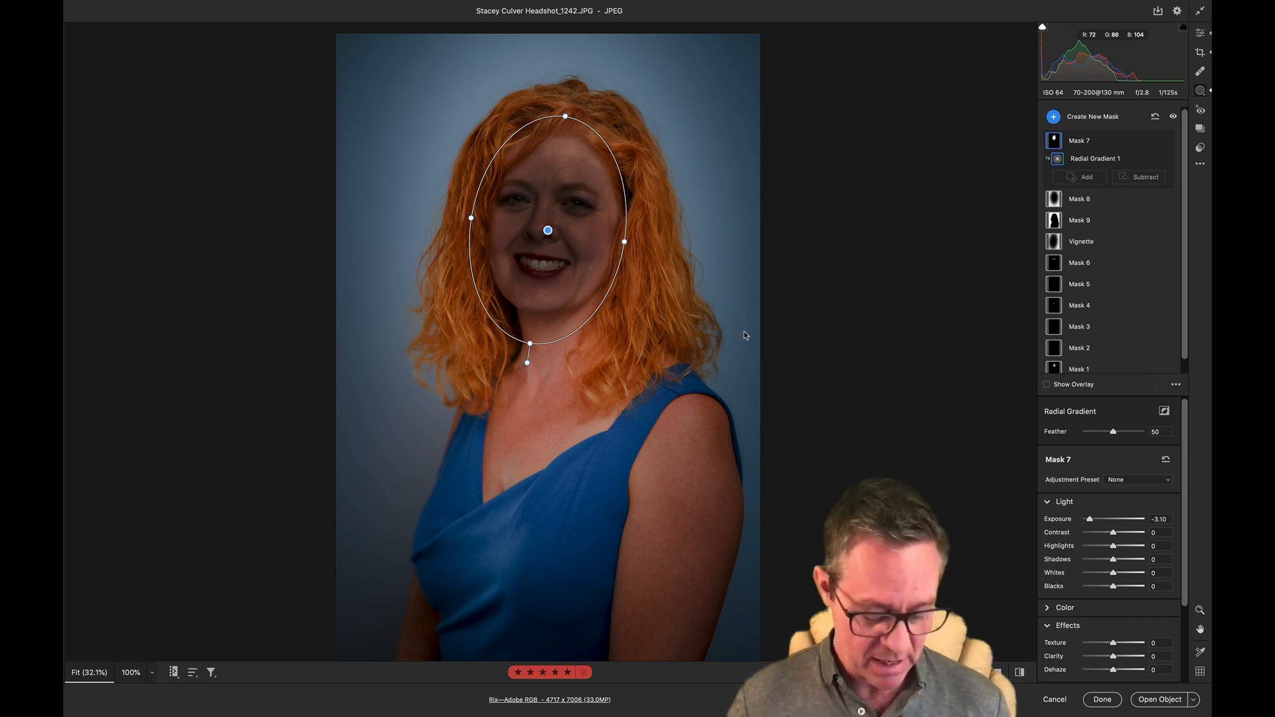
Invert Mask 7 to darken everything around the face, adjusting the gradient slightly upward and its exposure to a less negative value.
{"action": "key", "text": "apostrophe"}
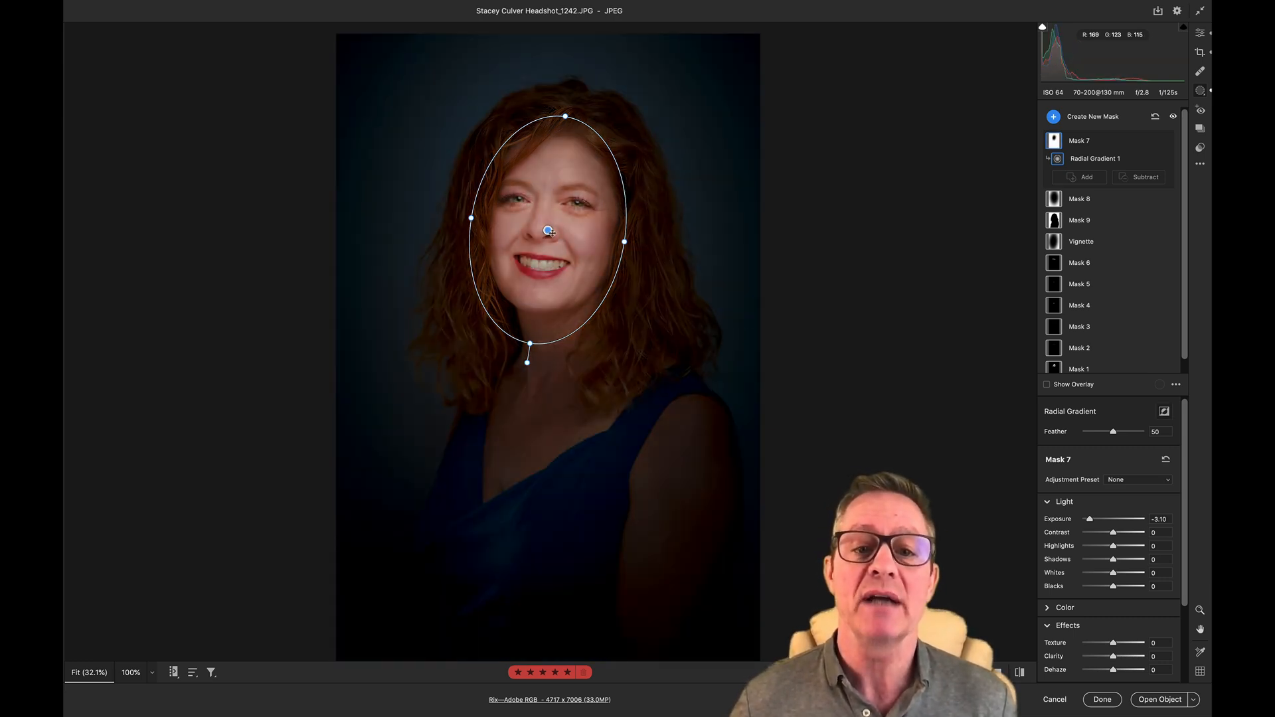
{"action": "left_click_drag", "start_coordinate": [548, 230], "coordinate": [549, 217]}
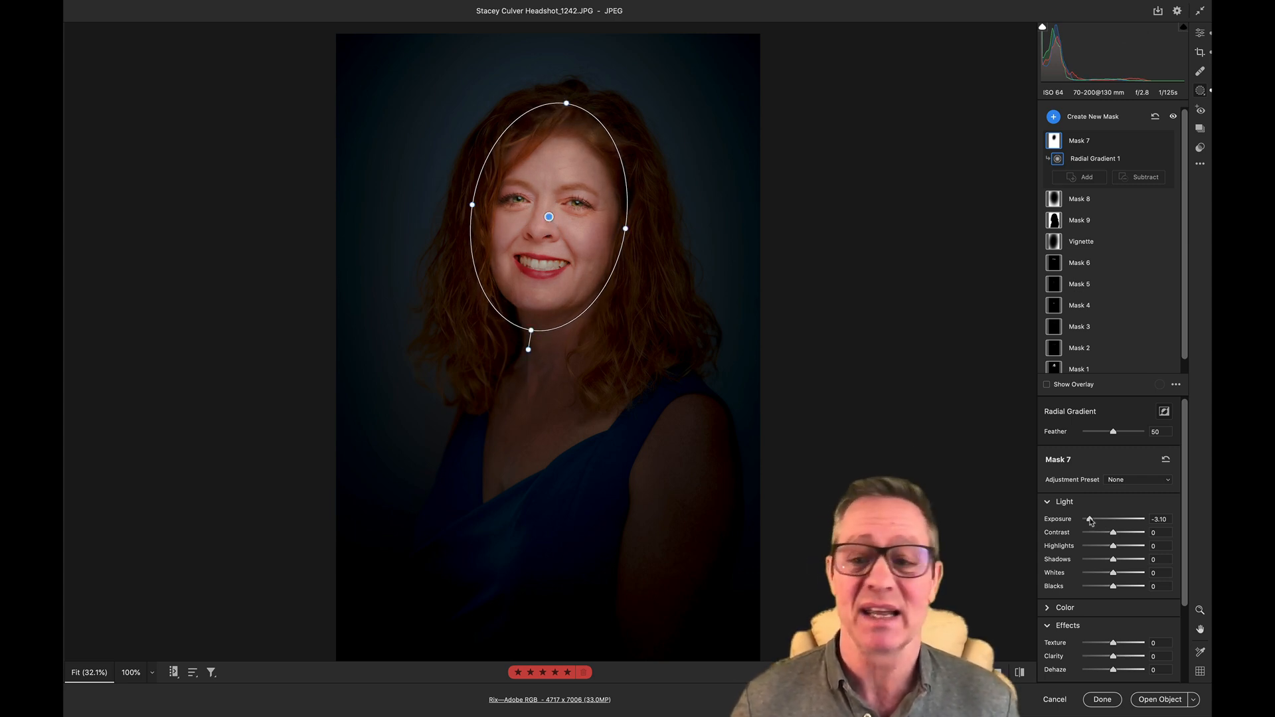
{"action": "left_click_drag", "start_coordinate": [1090, 521], "coordinate": [1108, 521]}
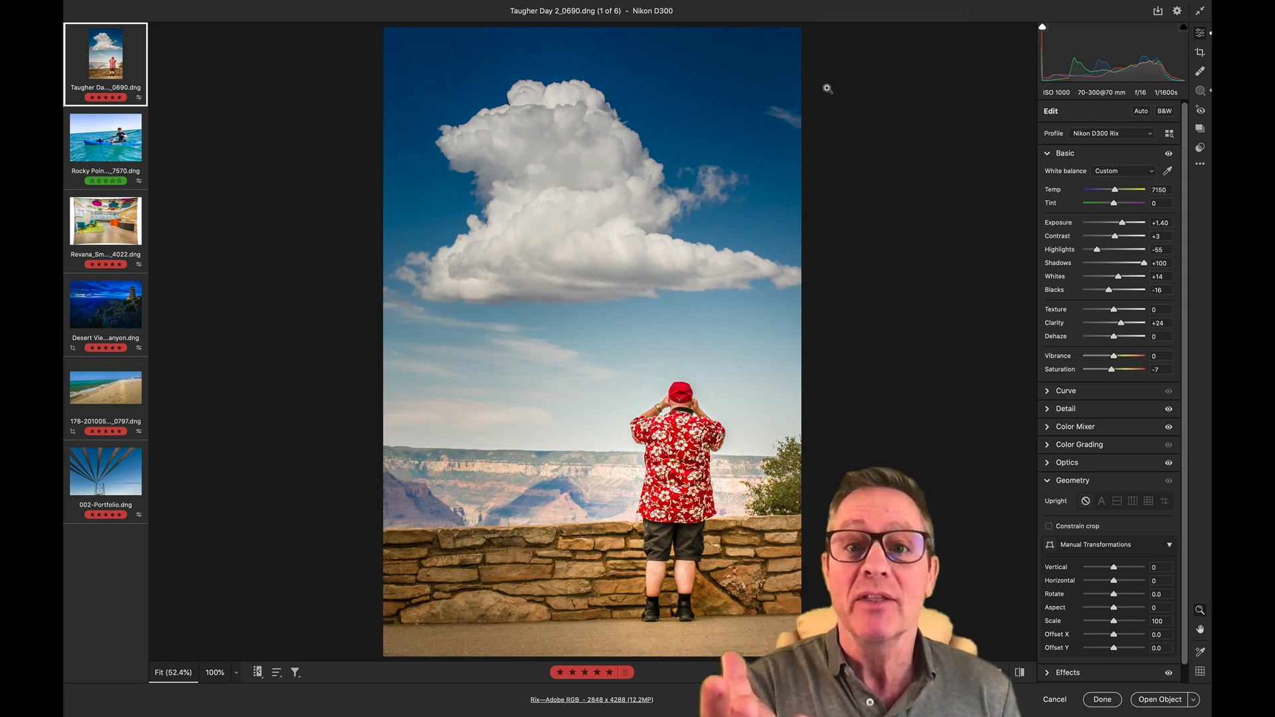
Rotate the crop of the canyon photo by hand to an angle of -1.36 and apply it.
{"action": "key", "text": "c"}
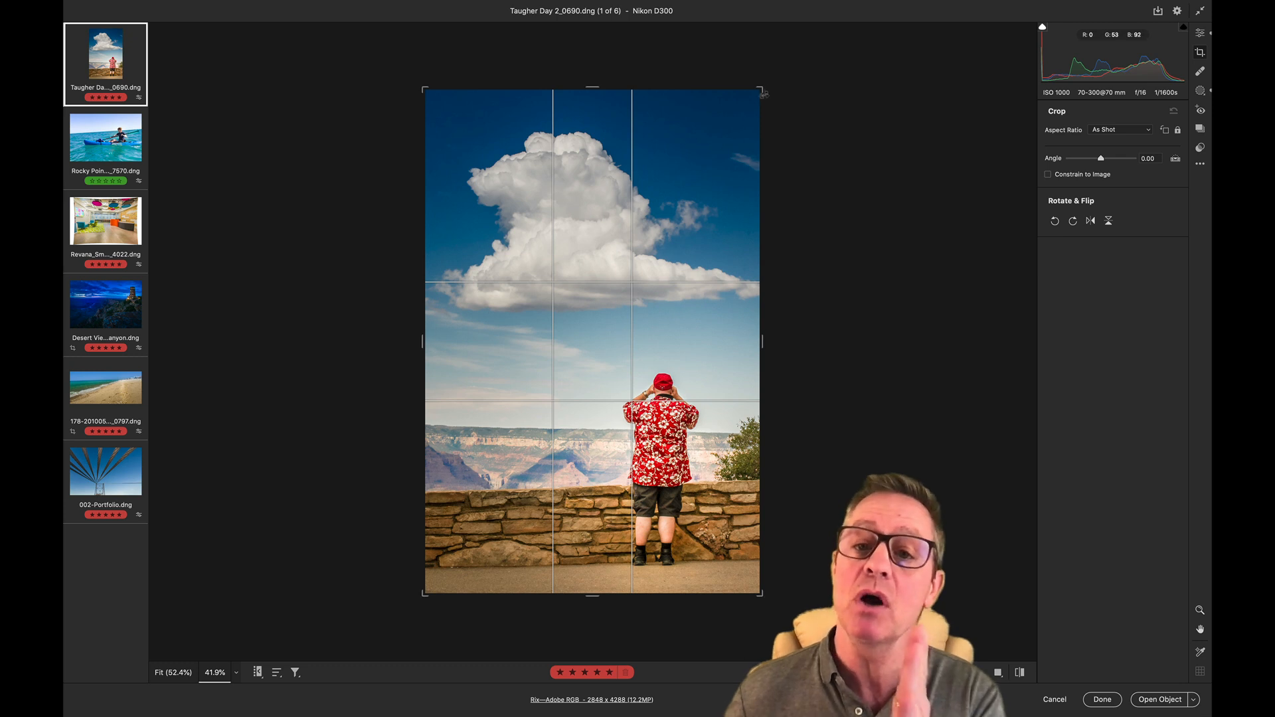
{"action": "left_click_drag", "start_coordinate": [764, 95], "coordinate": [788, 85]}
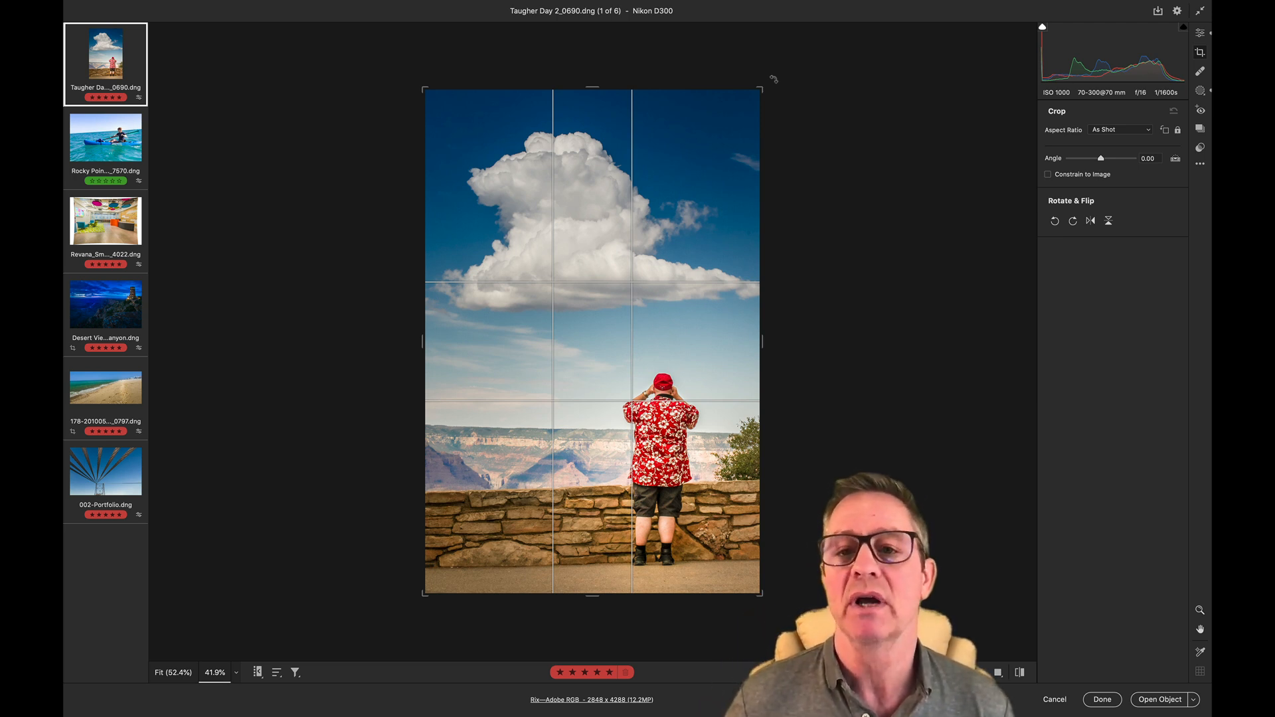
{"action": "left_click_drag", "start_coordinate": [774, 80], "coordinate": [765, 73]}
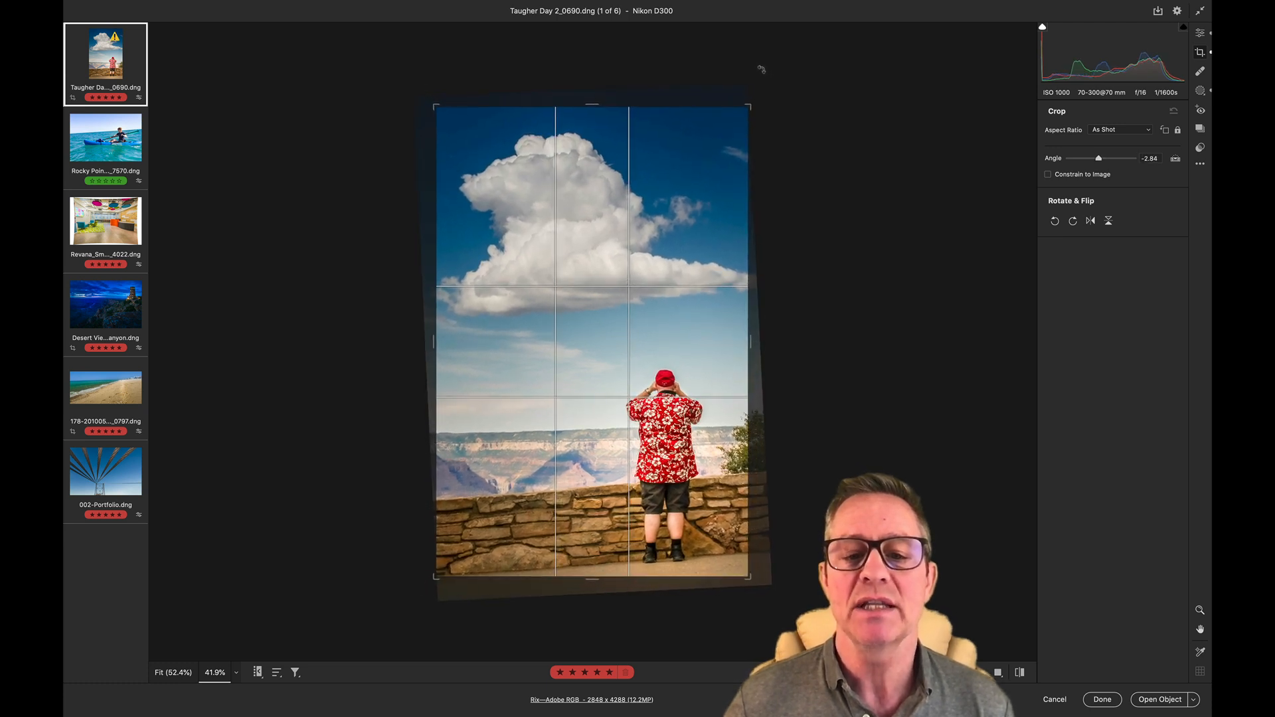
{"action": "mouse_move", "coordinate": [760, 68]}
{"action": "left_mouse_down"}
{"action": "mouse_move", "coordinate": [774, 105]}
{"action": "mouse_move", "coordinate": [762, 86]}
{"action": "left_mouse_up"}
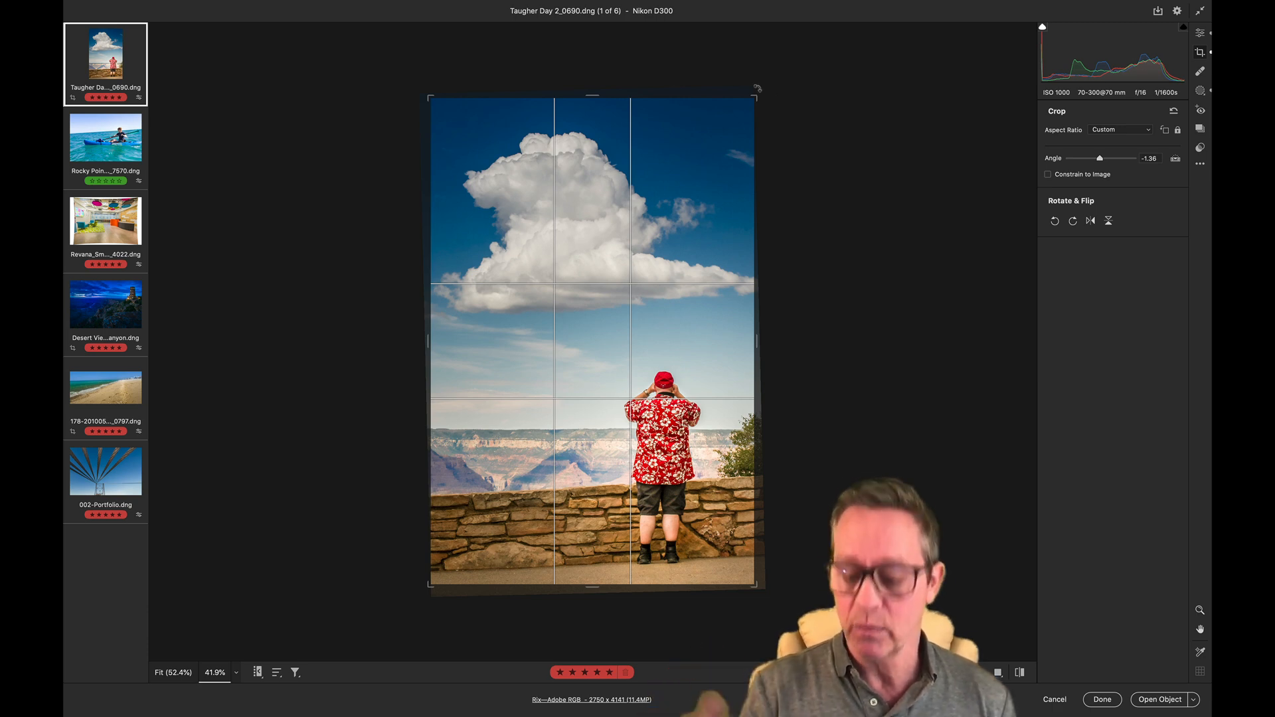
{"action": "key", "text": "Return"}
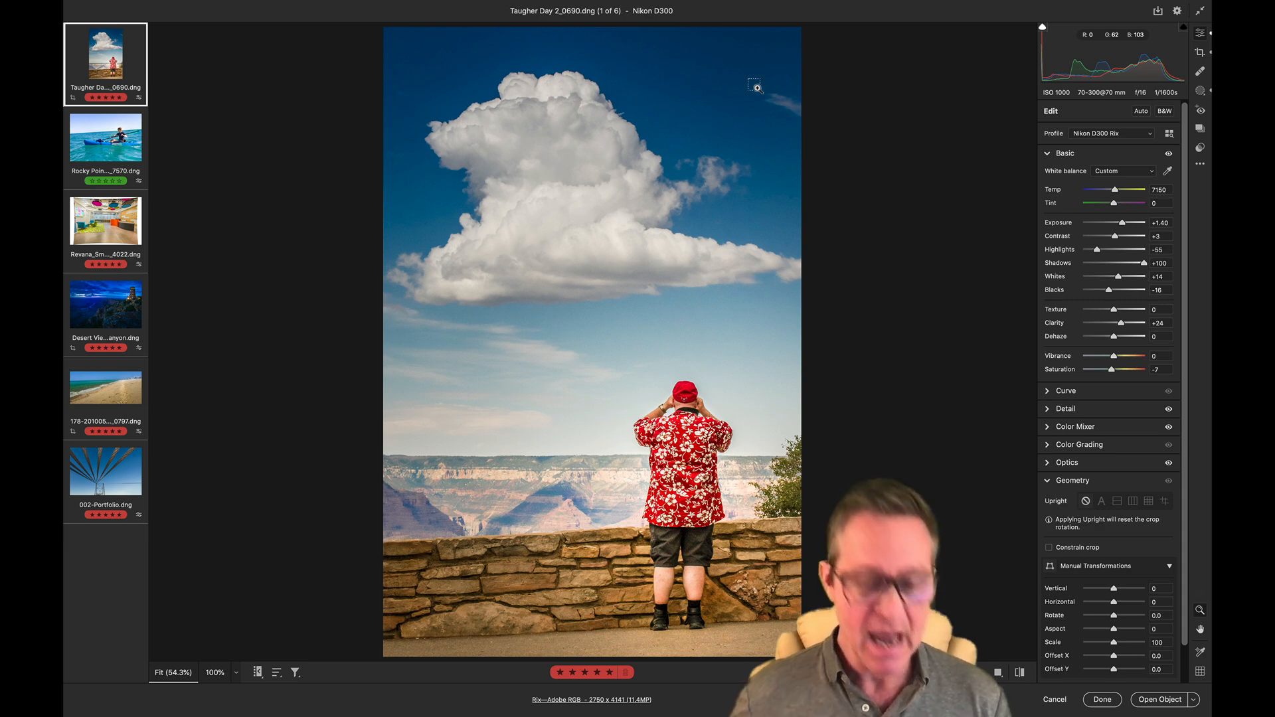
Try a steep crop rotation of 23.02 degrees on the canyon photo, and undo all its crop rotations.
{"action": "key", "text": "c"}
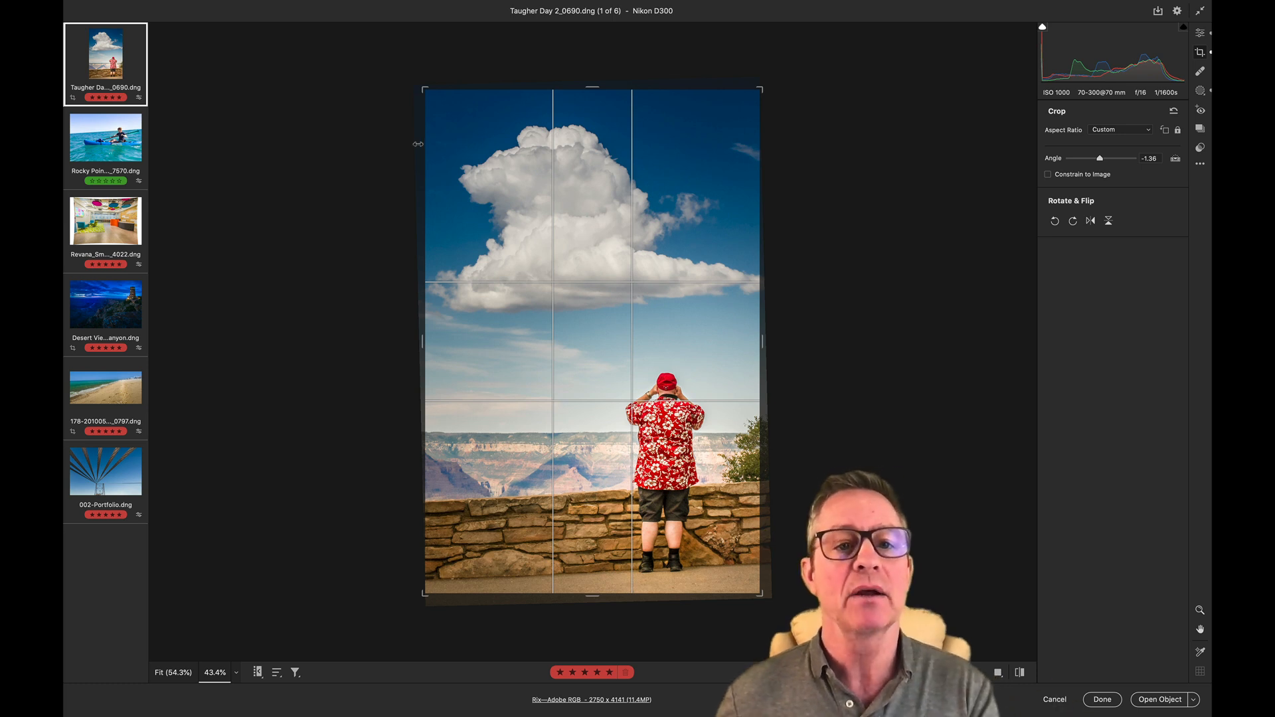
{"action": "left_click_drag", "start_coordinate": [655, 57], "coordinate": [796, 108]}
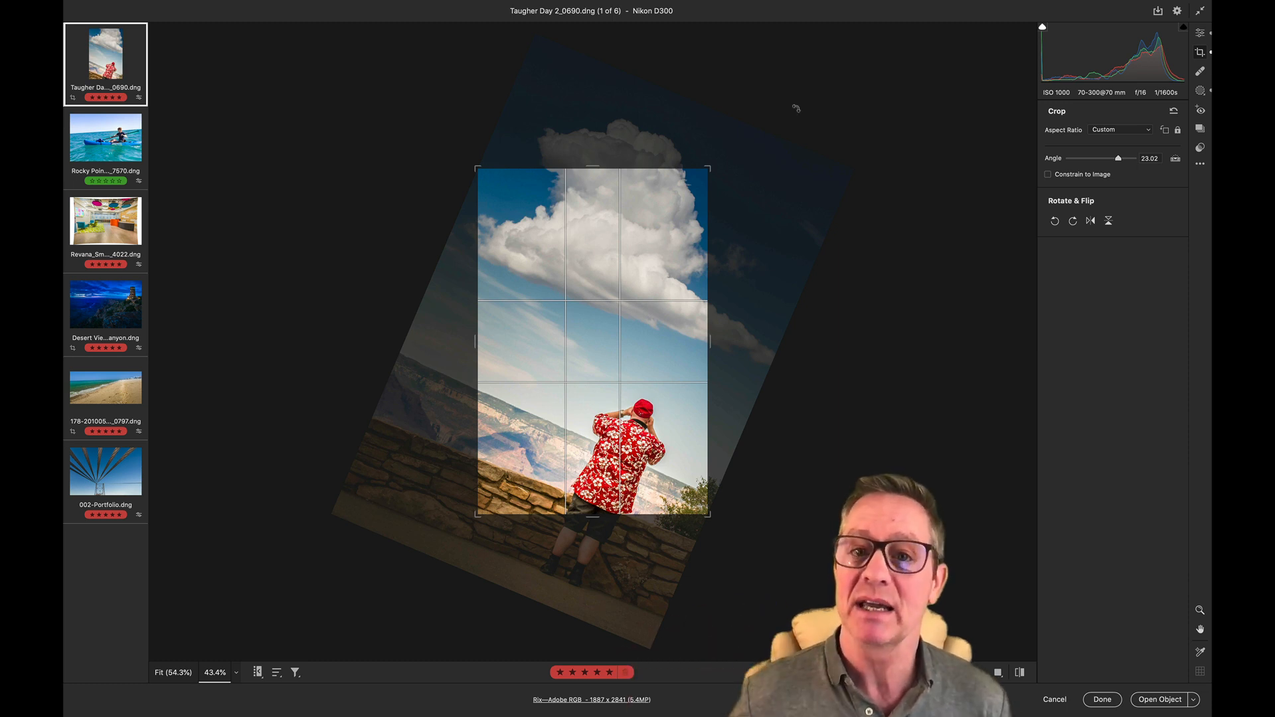
{"action": "key", "text": "super+z"}
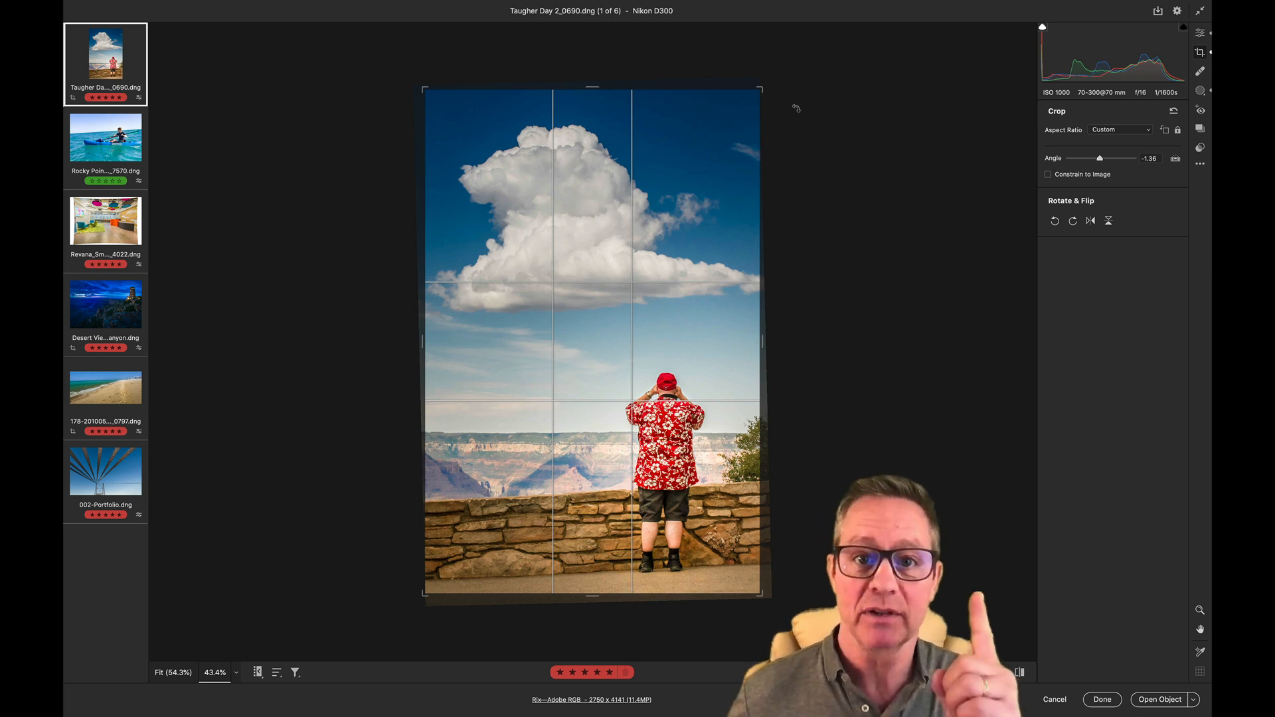
{"action": "key", "text": "super+z"}
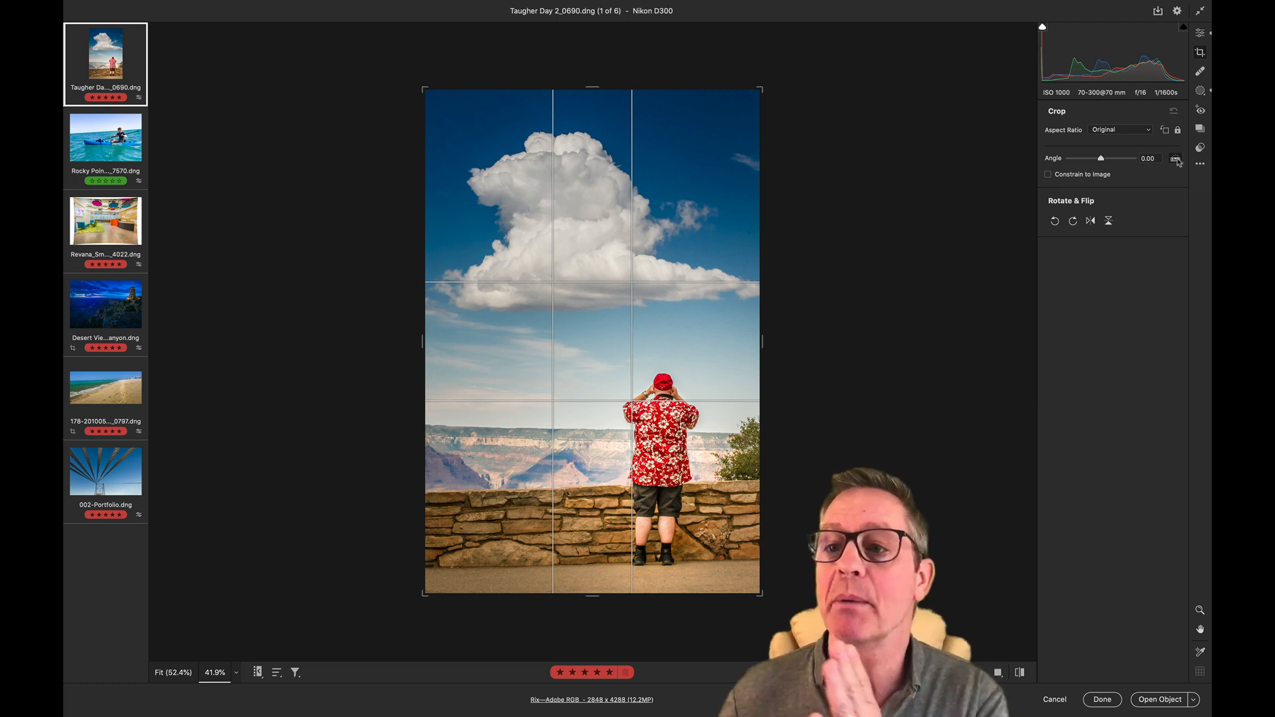
Auto-straighten the canyon photo to an angle of -1.08, apply the crop, and check it by reopening the crop once.
{"action": "double_click", "coordinate": [1176, 161]}
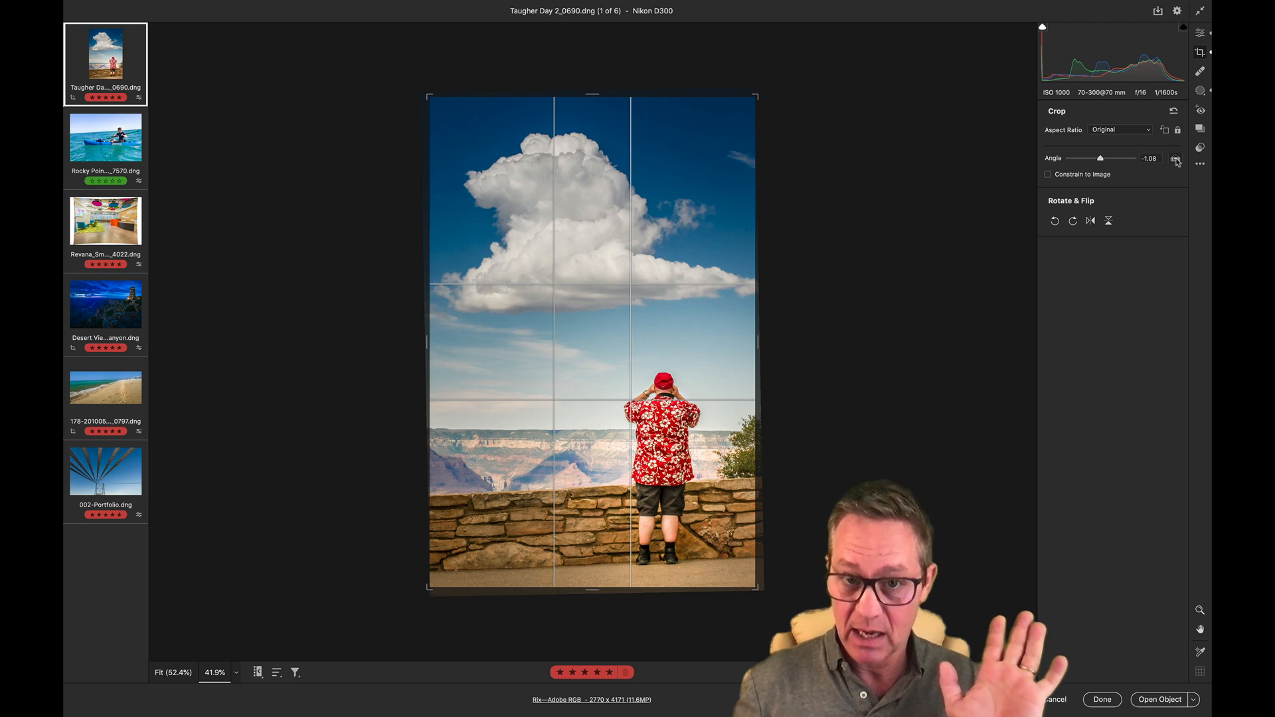
{"action": "key", "text": "Return"}
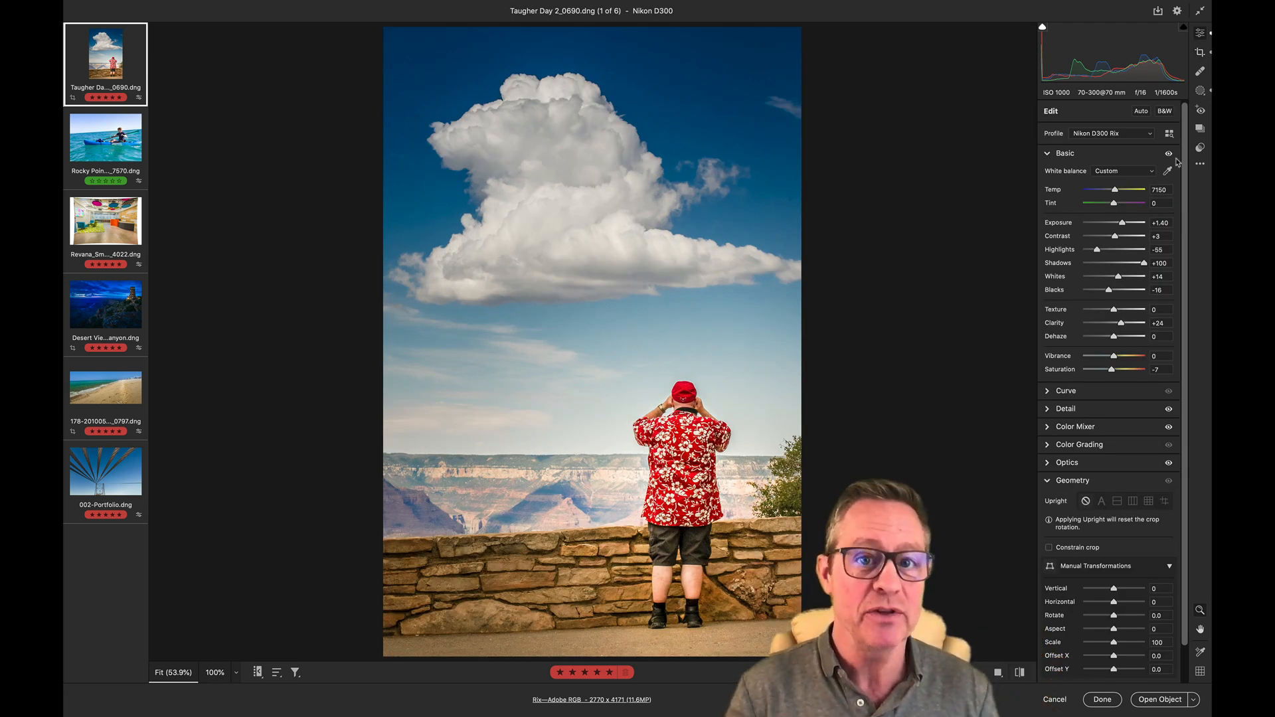
{"action": "key", "text": "c"}
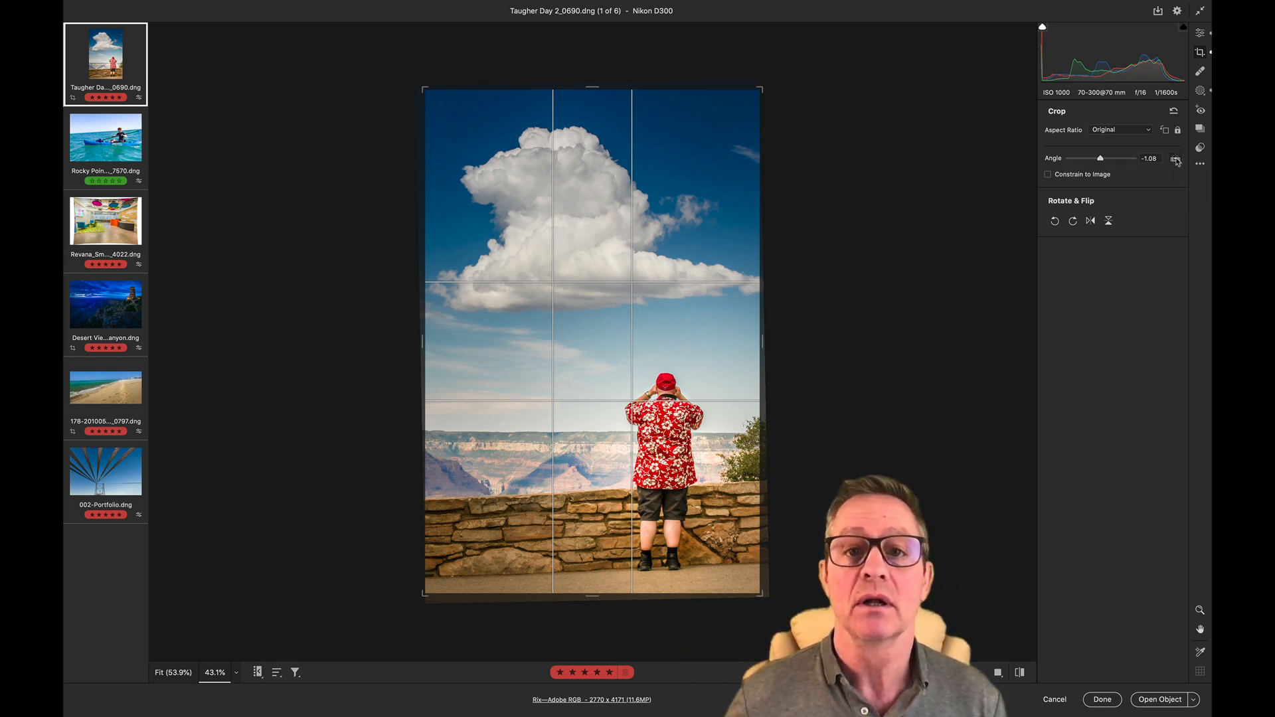
{"action": "key", "text": "Return"}
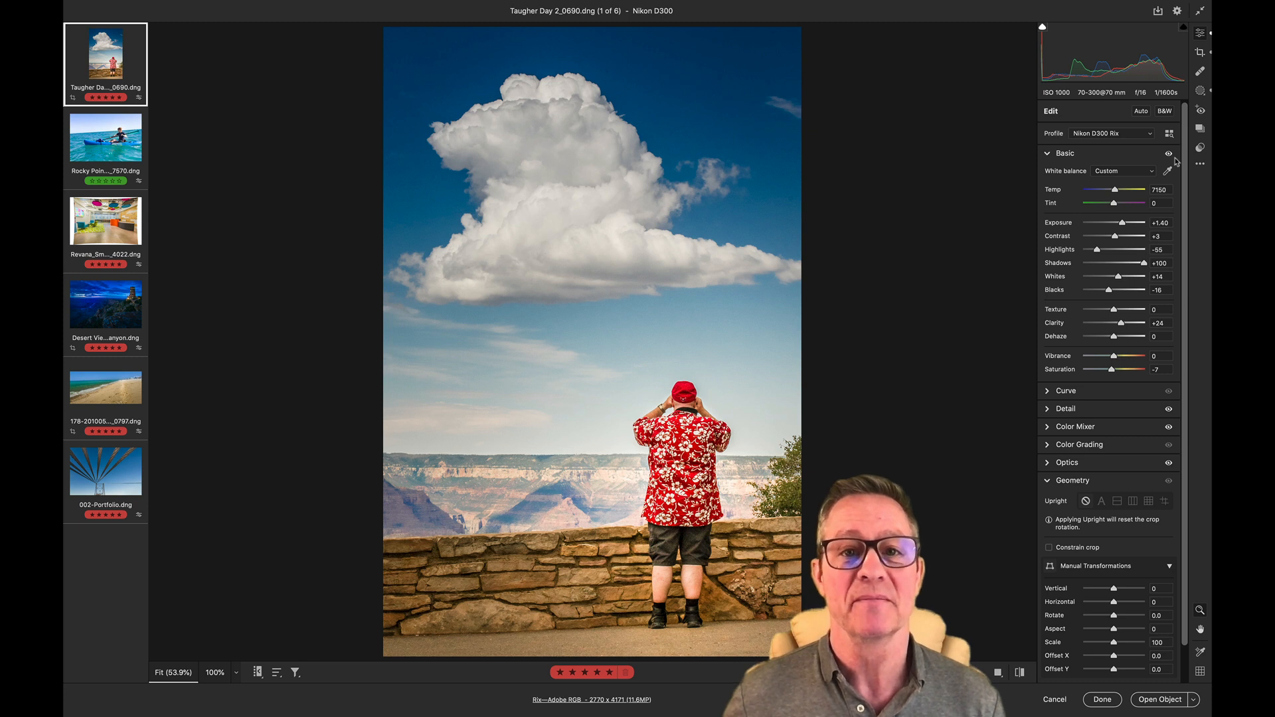
Straighten the canyon photo along the horizon, the top of the stone wall and the standing man in turn, ending at -3.08 degrees.
{"action": "key", "text": "c"}
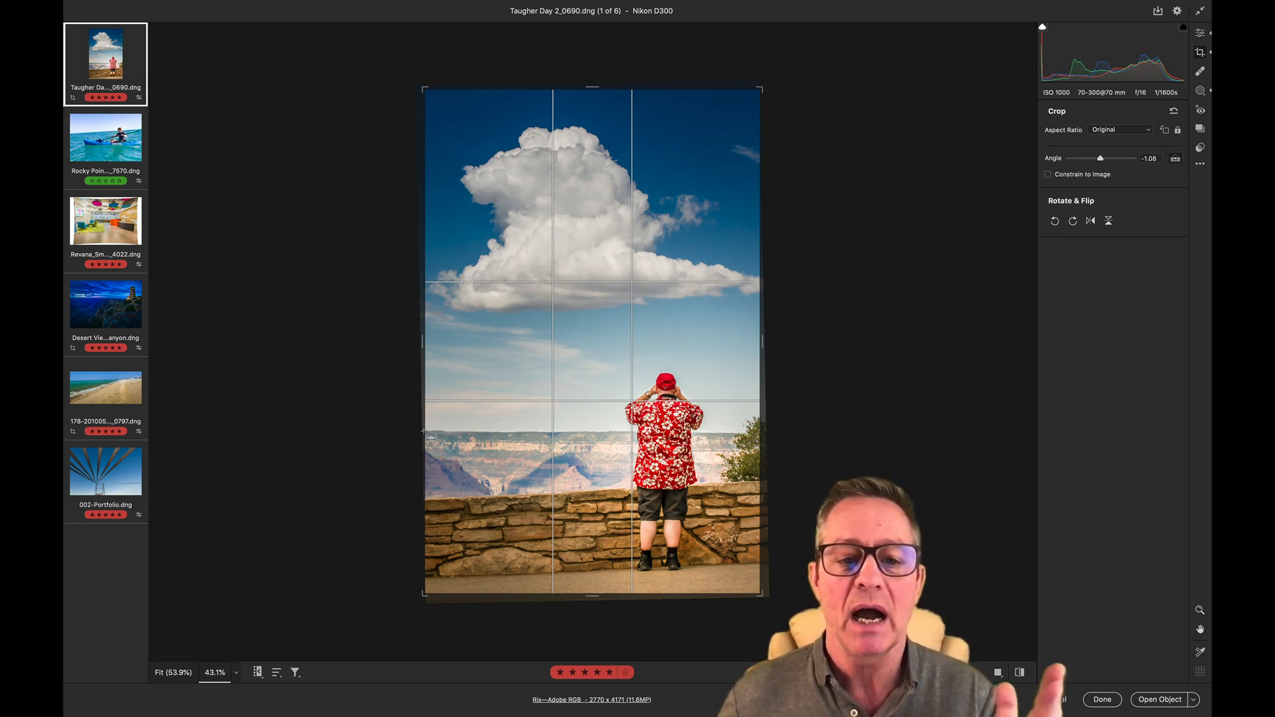
{"action": "left_click_drag", "start_coordinate": [425, 436], "coordinate": [756, 433]}
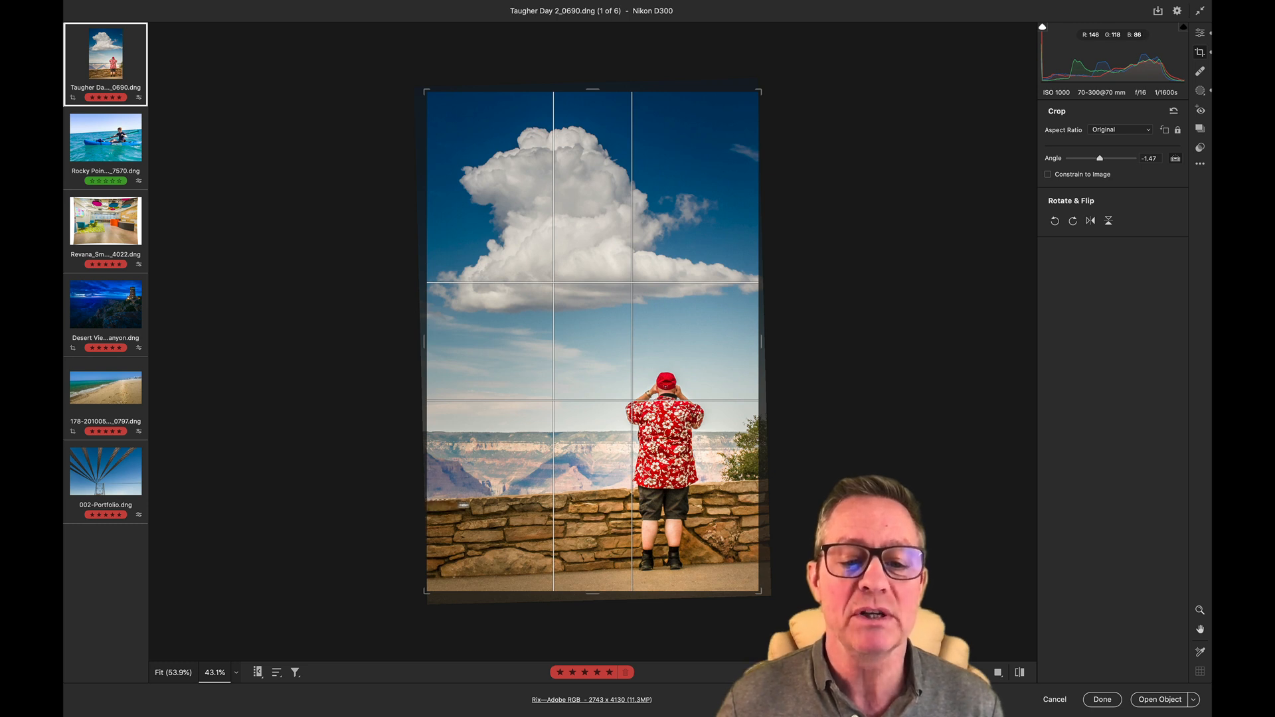
{"action": "left_click_drag", "start_coordinate": [659, 495], "coordinate": [760, 486]}
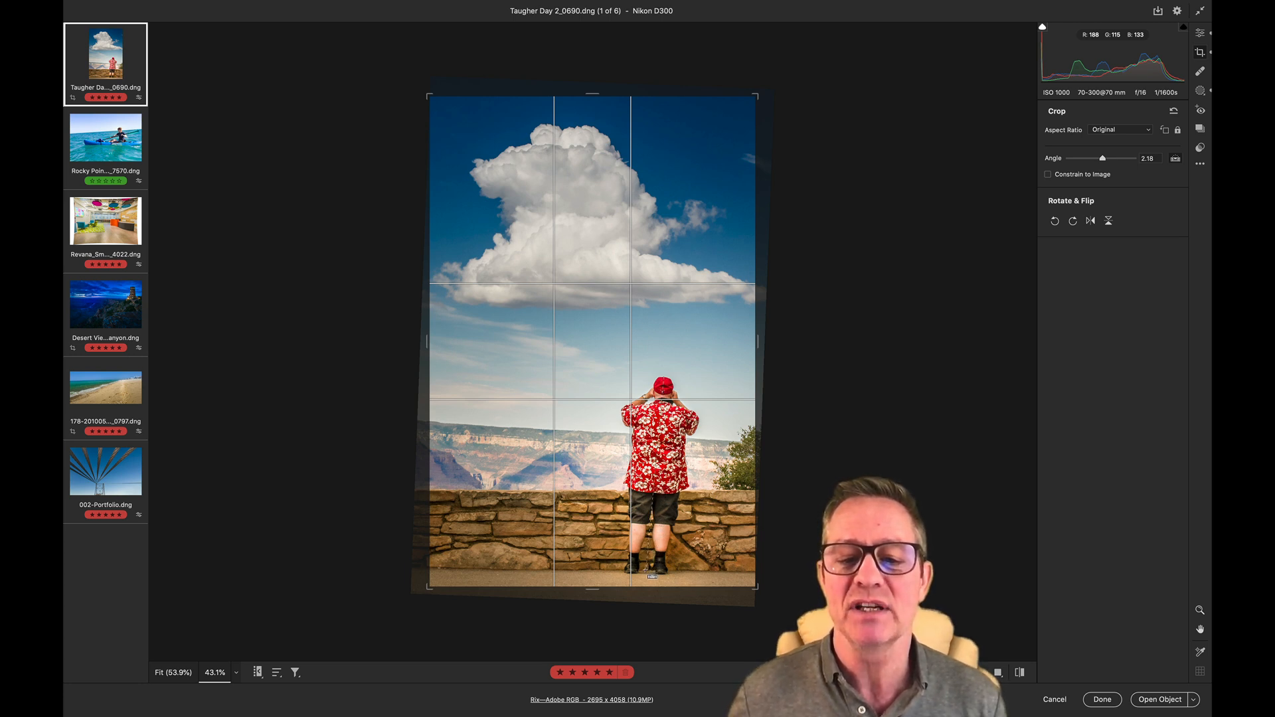
{"action": "left_click_drag", "start_coordinate": [646, 570], "coordinate": [646, 573]}
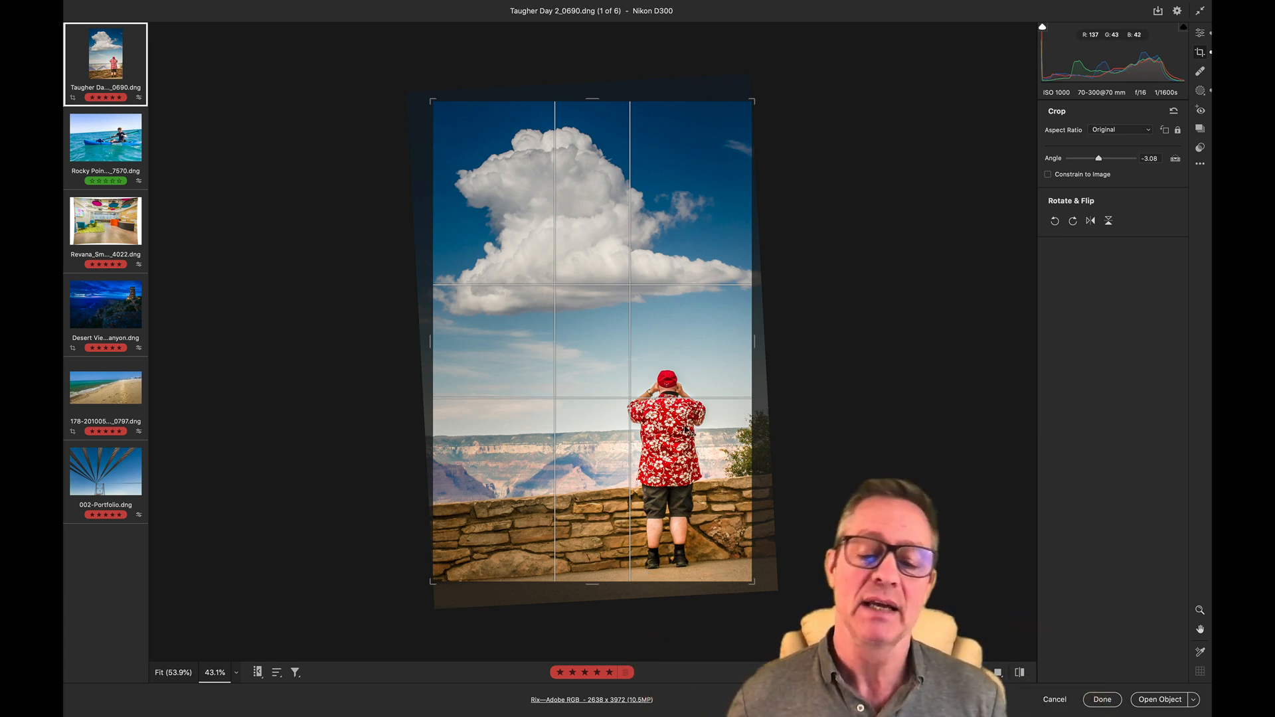
In the kayak photo, tilt the crop to -4.58 degrees and level the sea horizon to 3.64 degrees with the Straighten tool.
{"action": "left_click", "coordinate": [129, 169]}
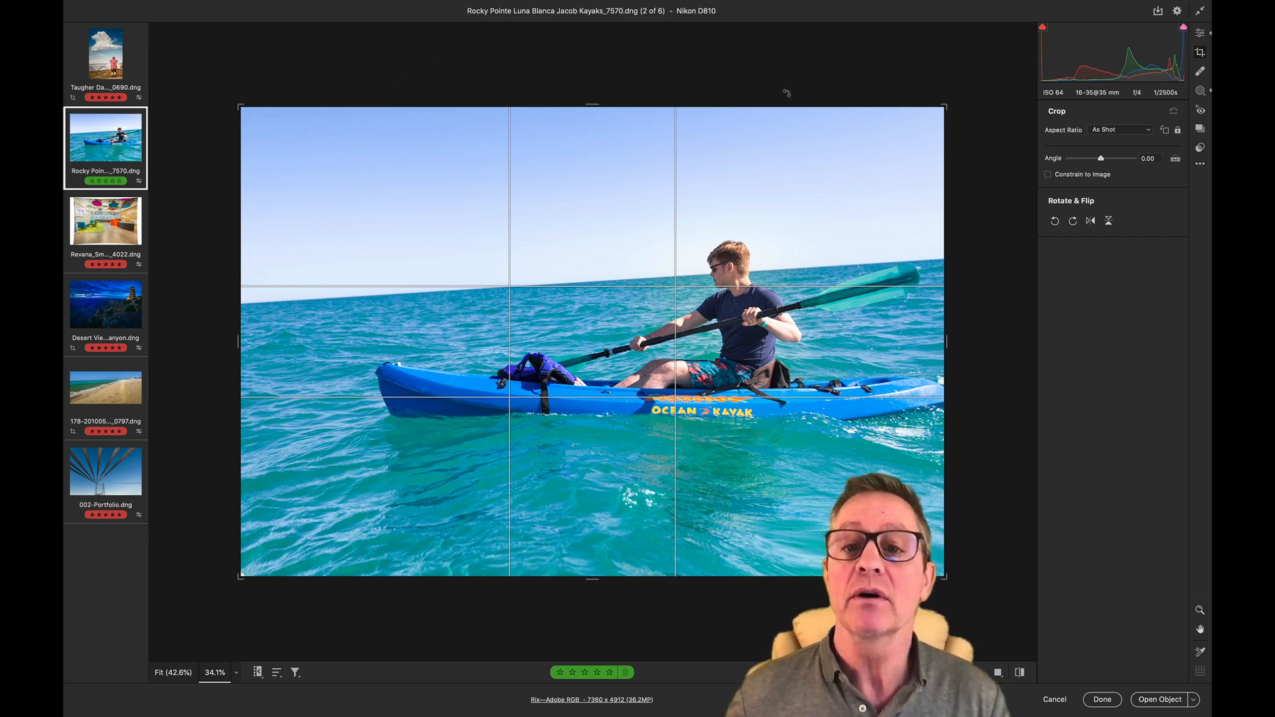
{"action": "left_click_drag", "start_coordinate": [743, 86], "coordinate": [715, 85]}
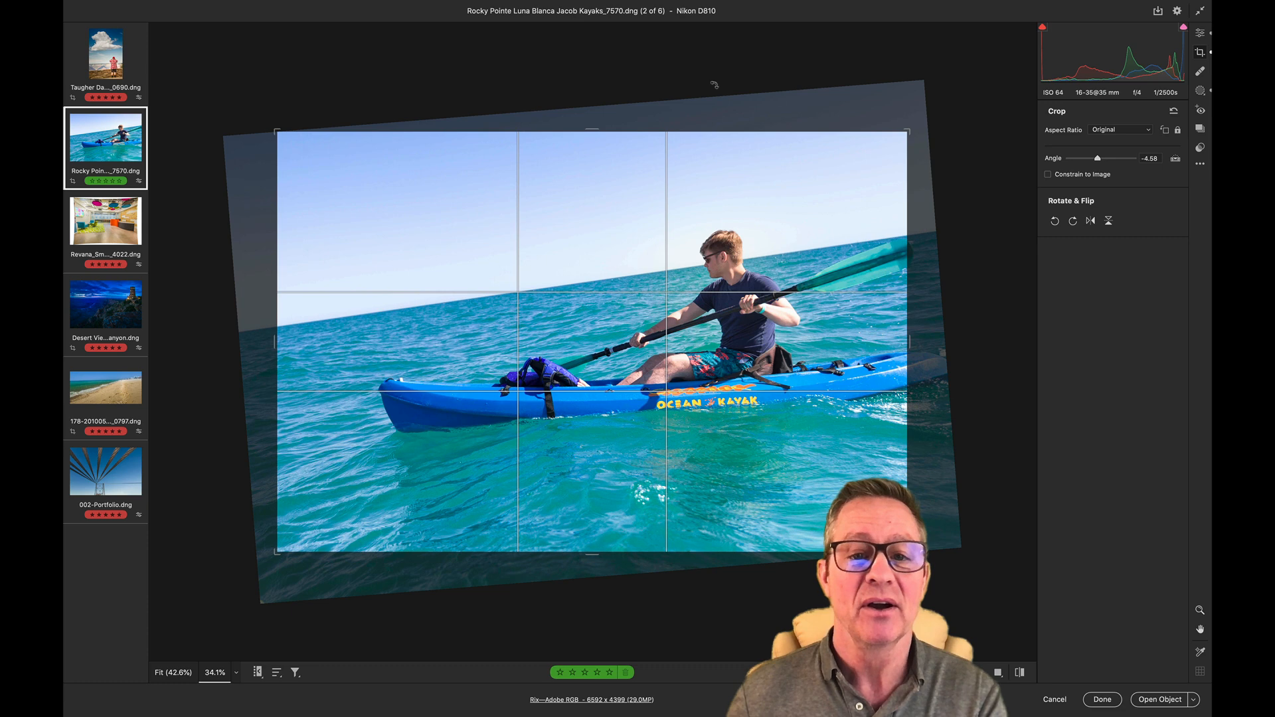
{"action": "left_click", "coordinate": [1176, 160]}
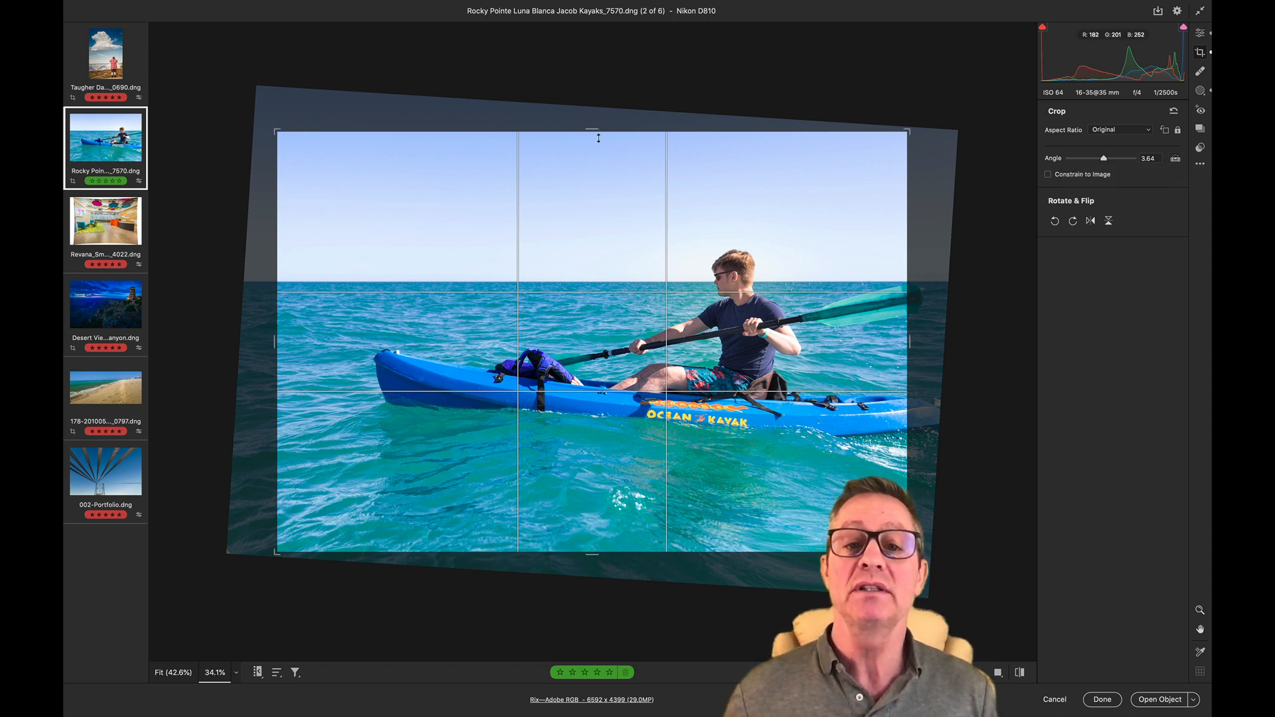
Tighten the kayak photo's crop at the original aspect ratio, shift the image so the whole paddle fits inside, and apply the crop.
{"action": "left_click_drag", "start_coordinate": [596, 553], "coordinate": [597, 540]}
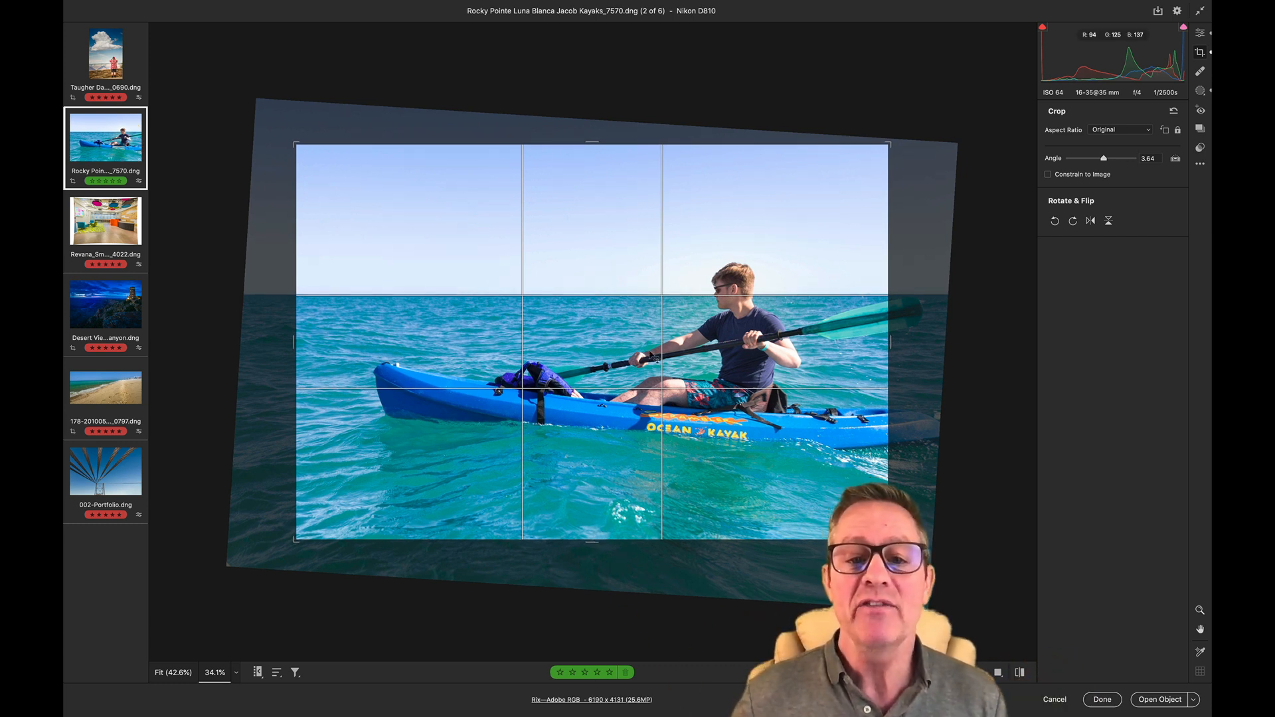
{"action": "left_click_drag", "start_coordinate": [622, 341], "coordinate": [570, 339]}
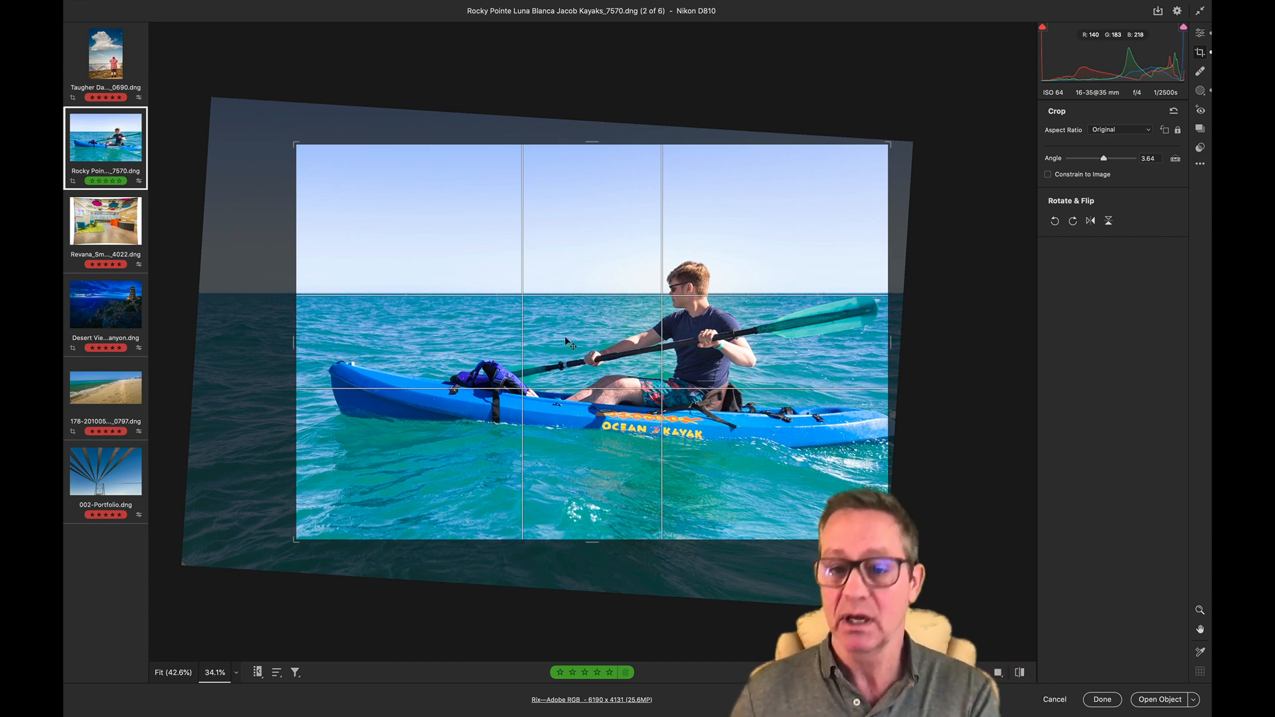
{"action": "key", "text": "Return"}
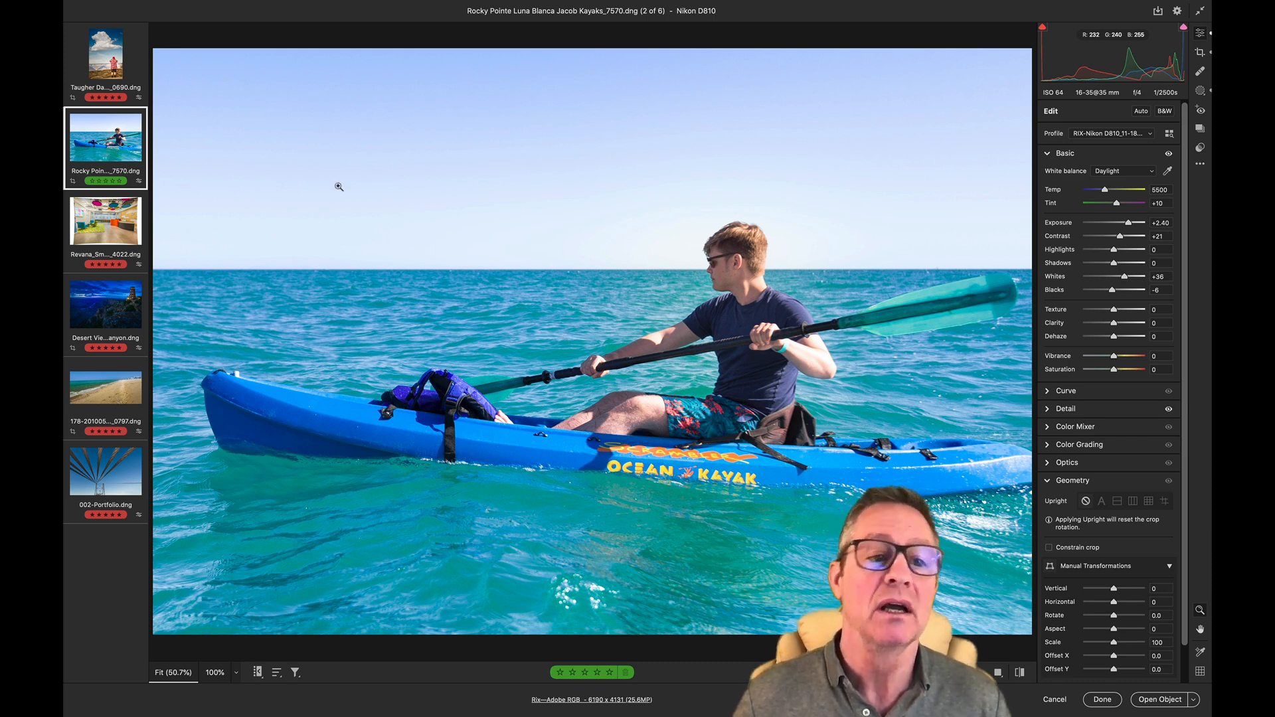
Reset the beach photo's crop and straighten it along the sea horizon to an angle of -0.01.
{"action": "left_click", "coordinate": [111, 318]}
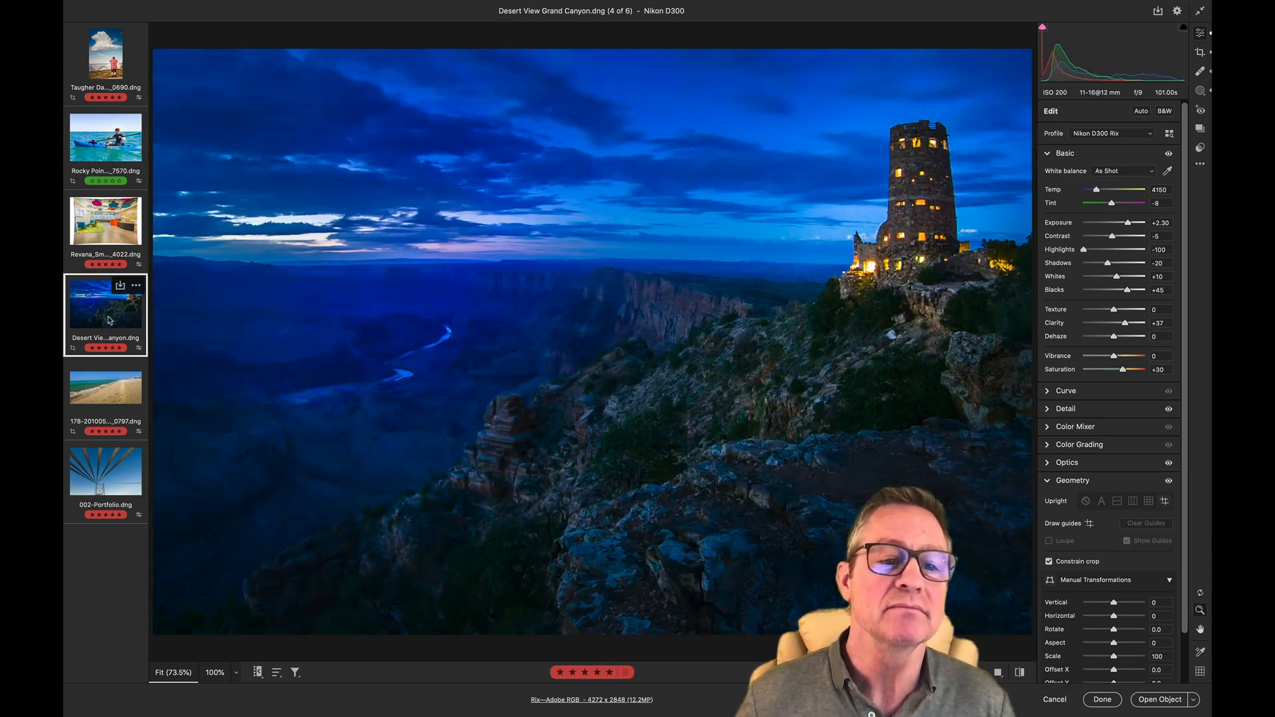
{"action": "key", "text": "c"}
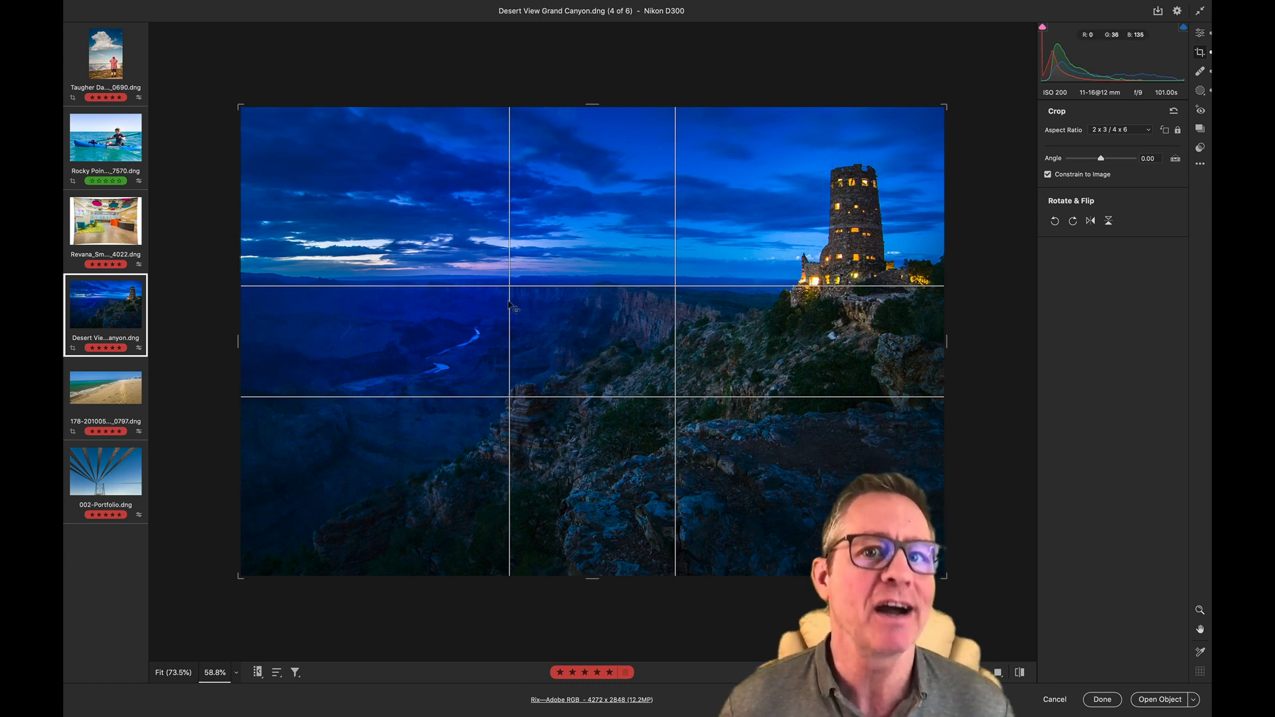
{"action": "left_click", "coordinate": [130, 396]}
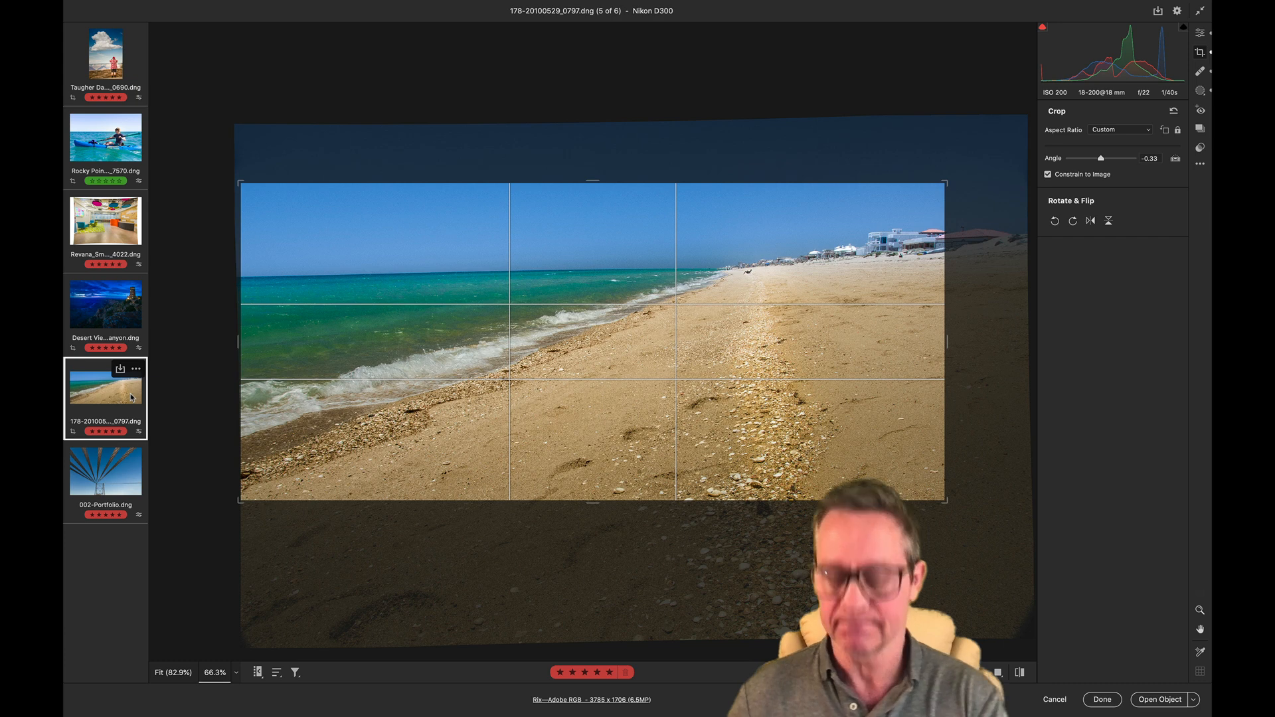
{"action": "left_click", "coordinate": [1174, 111]}
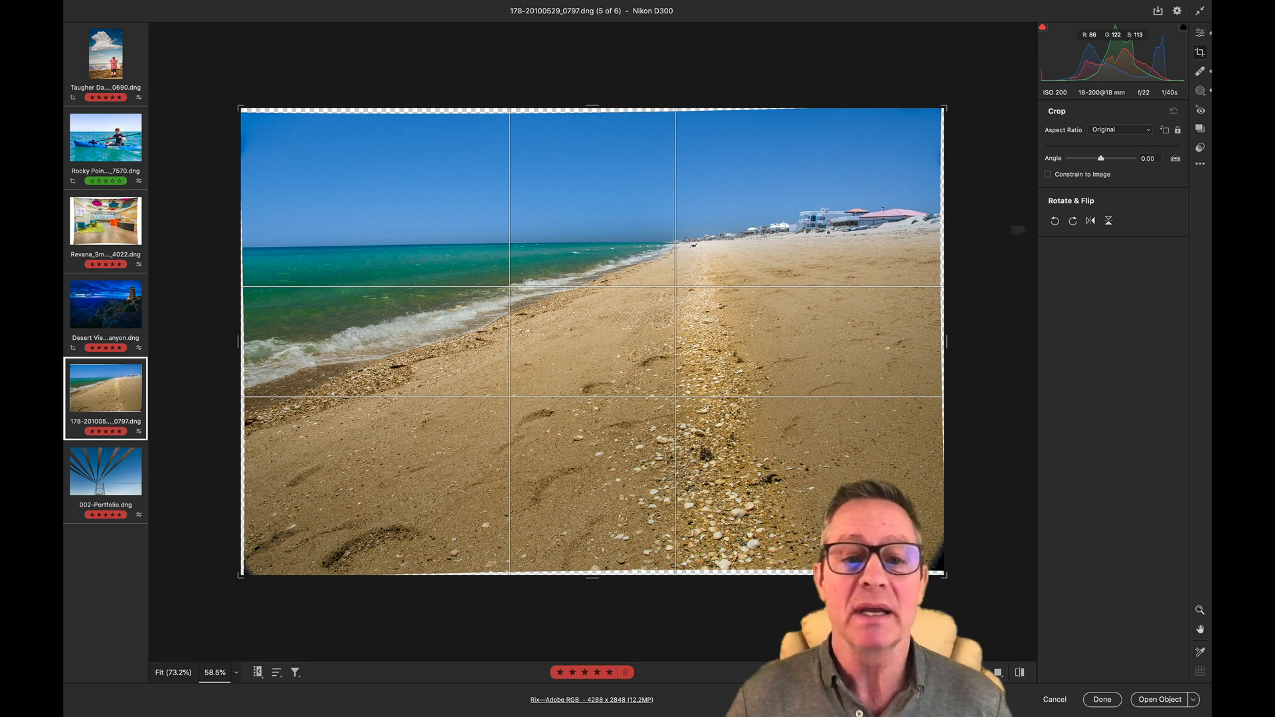
{"action": "left_click", "coordinate": [1176, 160]}
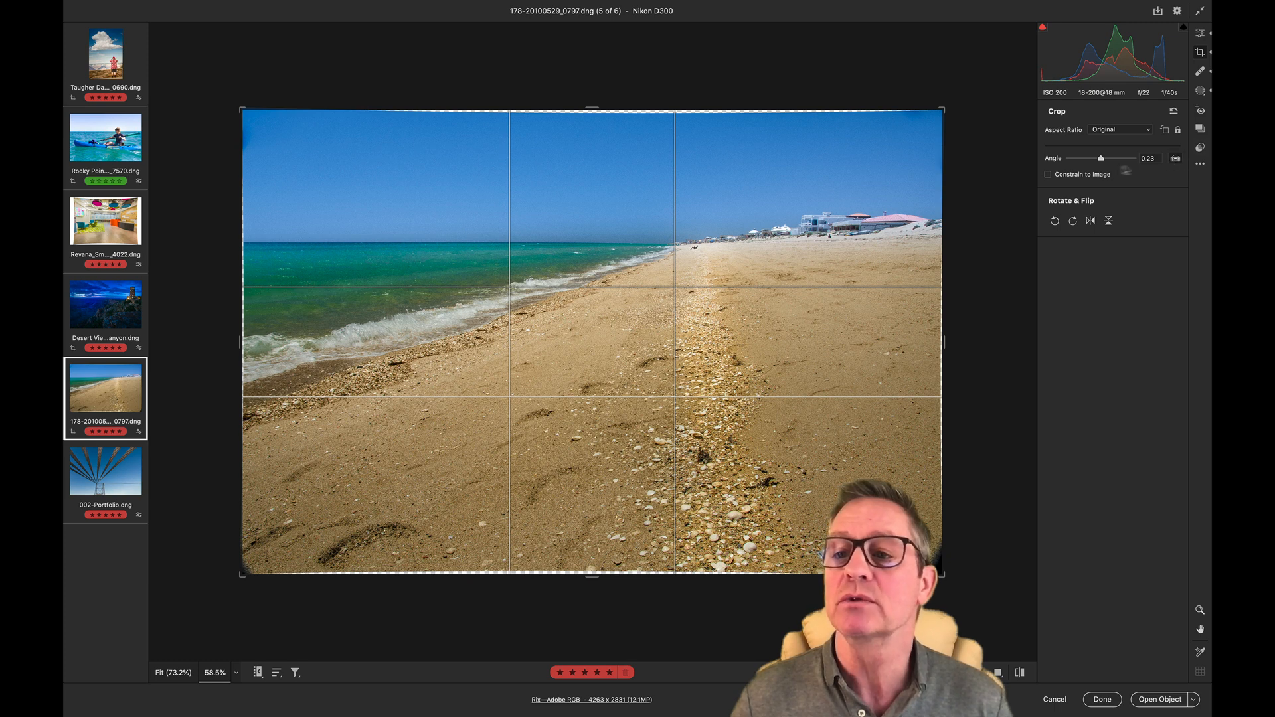
{"action": "mouse_move", "coordinate": [246, 243]}
{"action": "left_mouse_down"}
{"action": "mouse_move", "coordinate": [927, 244]}
{"action": "mouse_move", "coordinate": [920, 253]}
{"action": "left_mouse_up"}
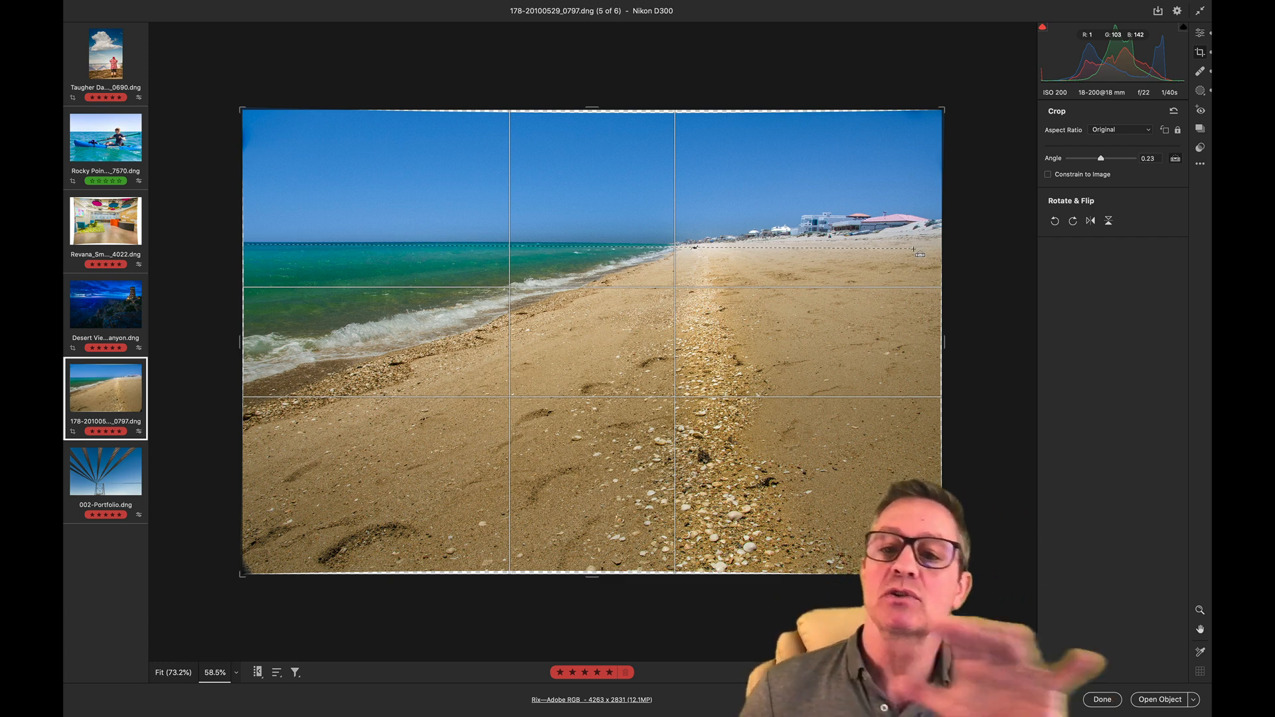
{"action": "left_click_drag", "start_coordinate": [920, 253], "coordinate": [921, 253]}
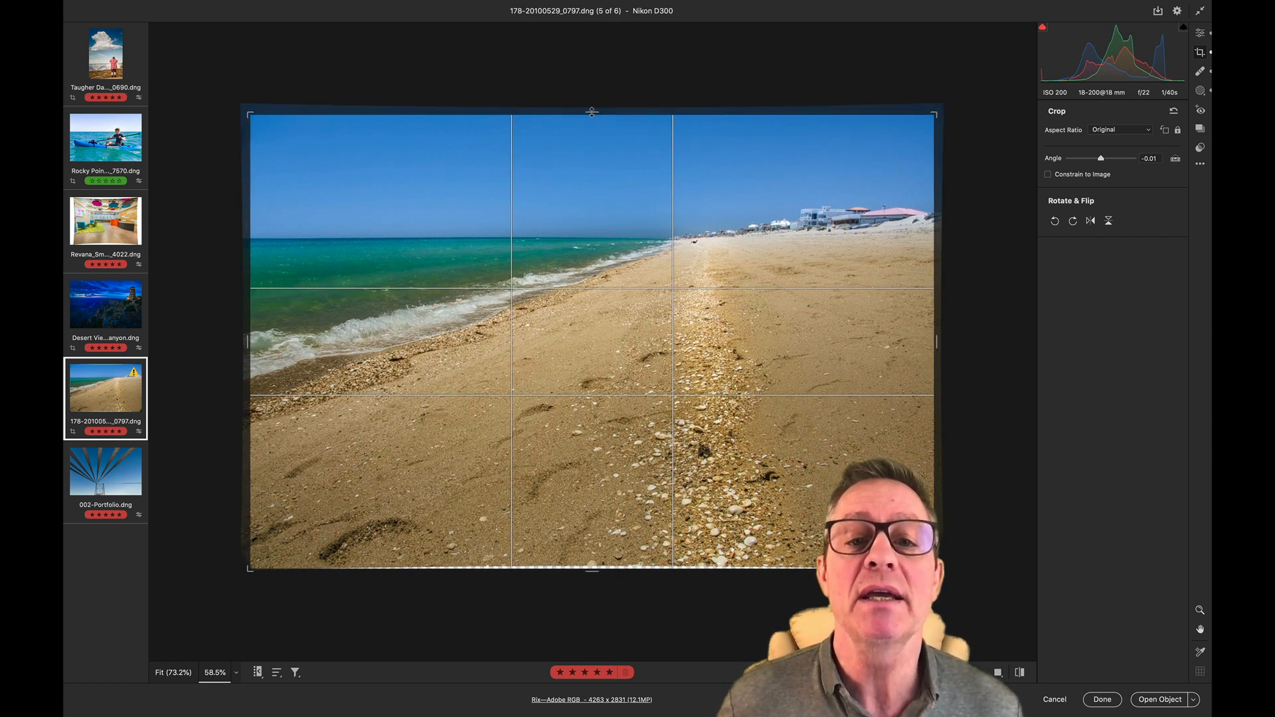
Resize the beach photo's crop to about 4149 x 2756 pixels, leaving out the empty areas along the image edges.
{"action": "left_click_drag", "start_coordinate": [591, 106], "coordinate": [596, 166]}
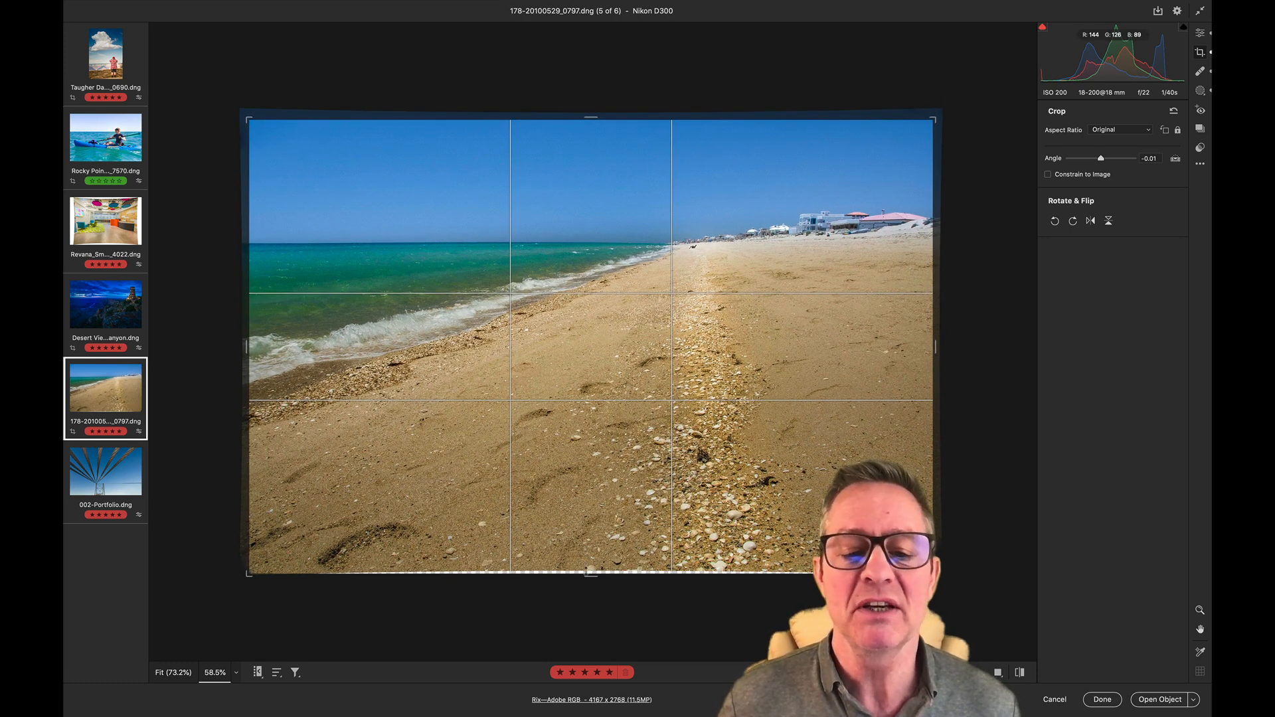
{"action": "left_click_drag", "start_coordinate": [589, 575], "coordinate": [593, 548]}
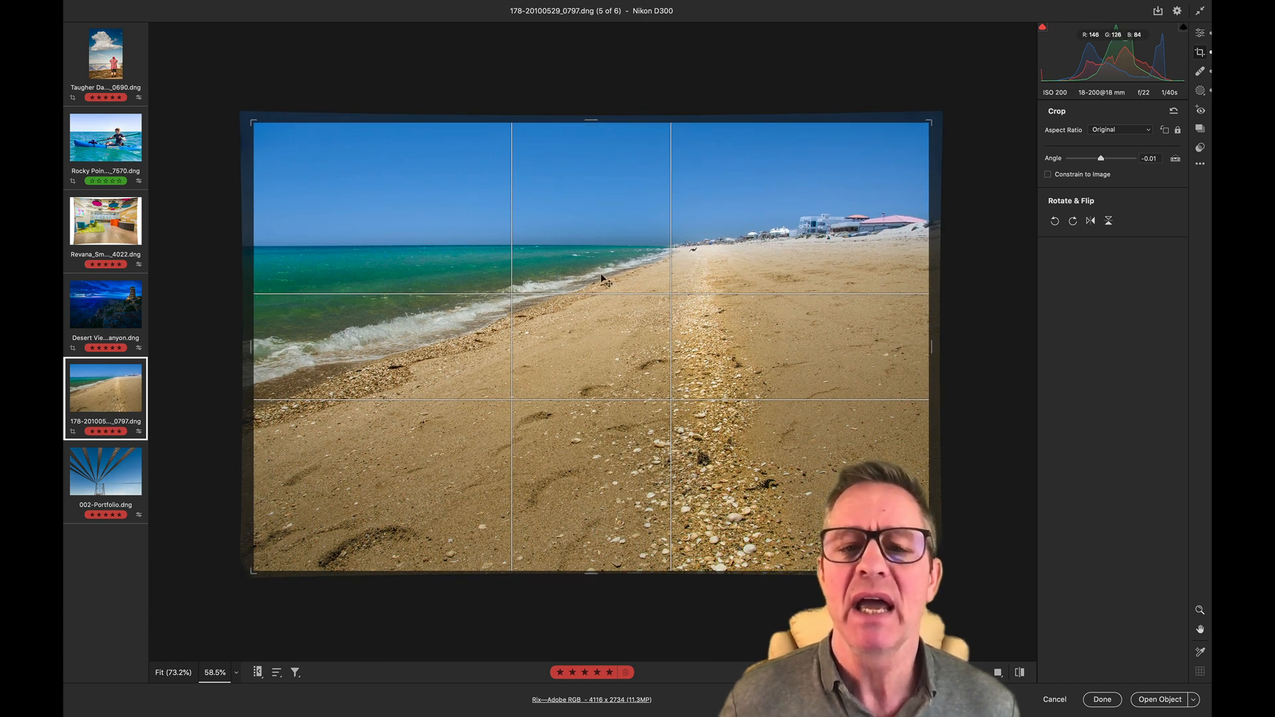
{"action": "left_click_drag", "start_coordinate": [591, 121], "coordinate": [591, 120]}
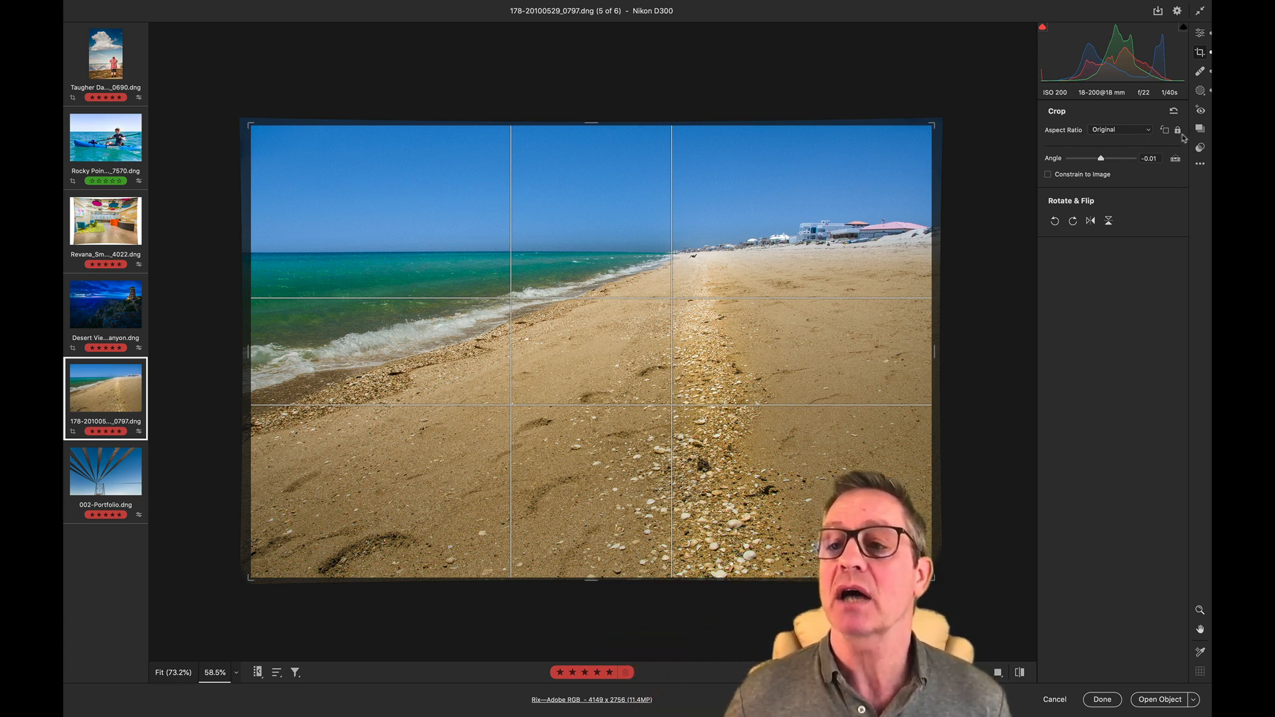
Set the beach crop's aspect ratio to 5 x 7, reposition the image to include more of the beach houses, and apply the crop.
{"action": "left_click", "coordinate": [1136, 134]}
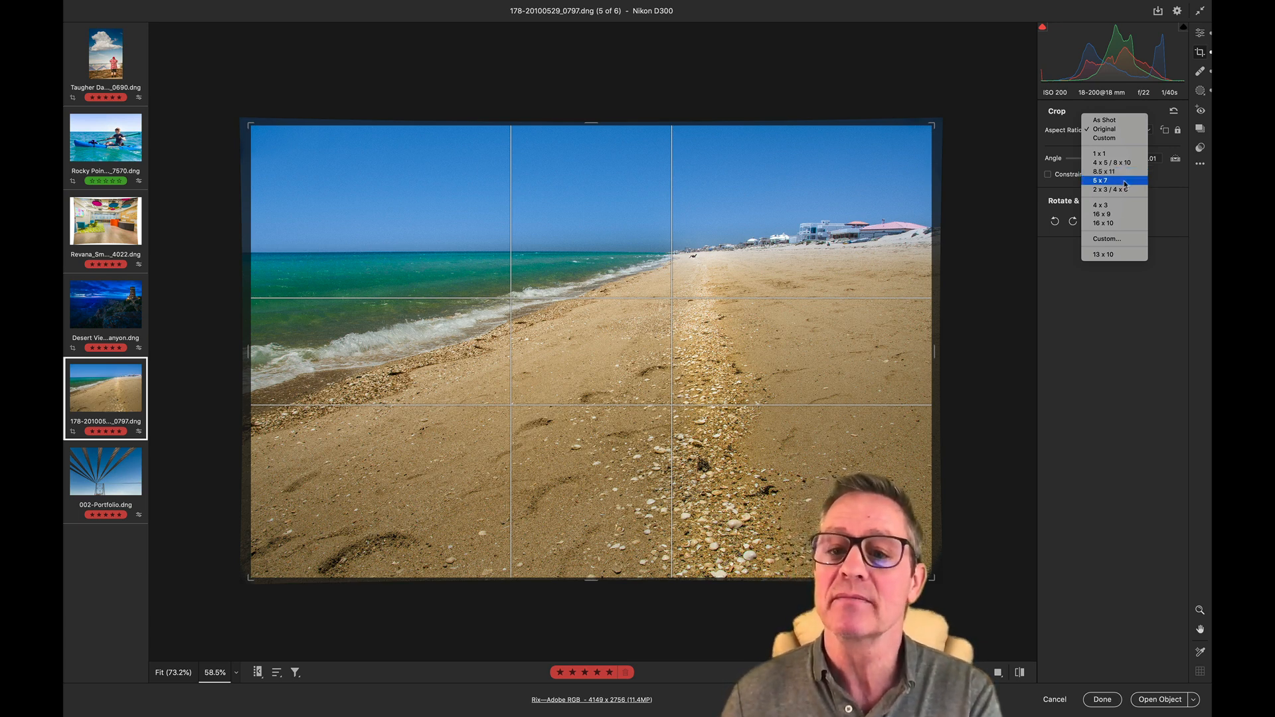
{"action": "left_click", "coordinate": [1125, 181]}
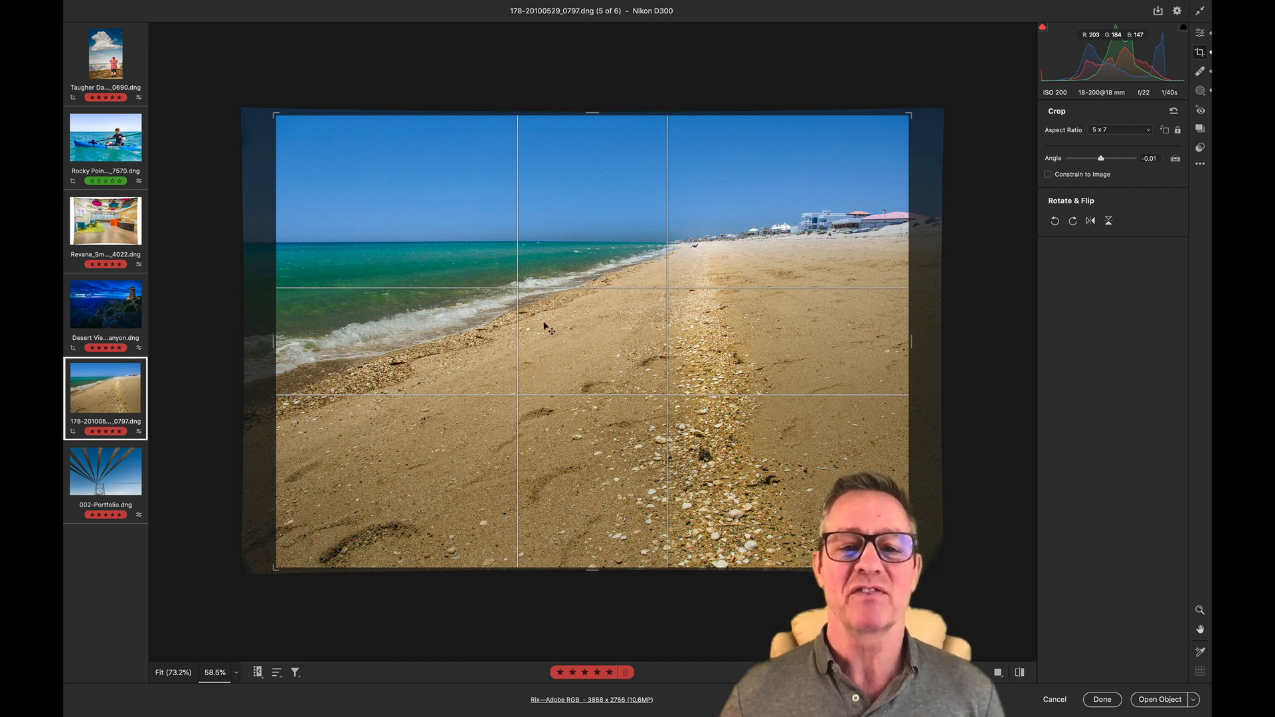
{"action": "left_click_drag", "start_coordinate": [549, 328], "coordinate": [514, 324]}
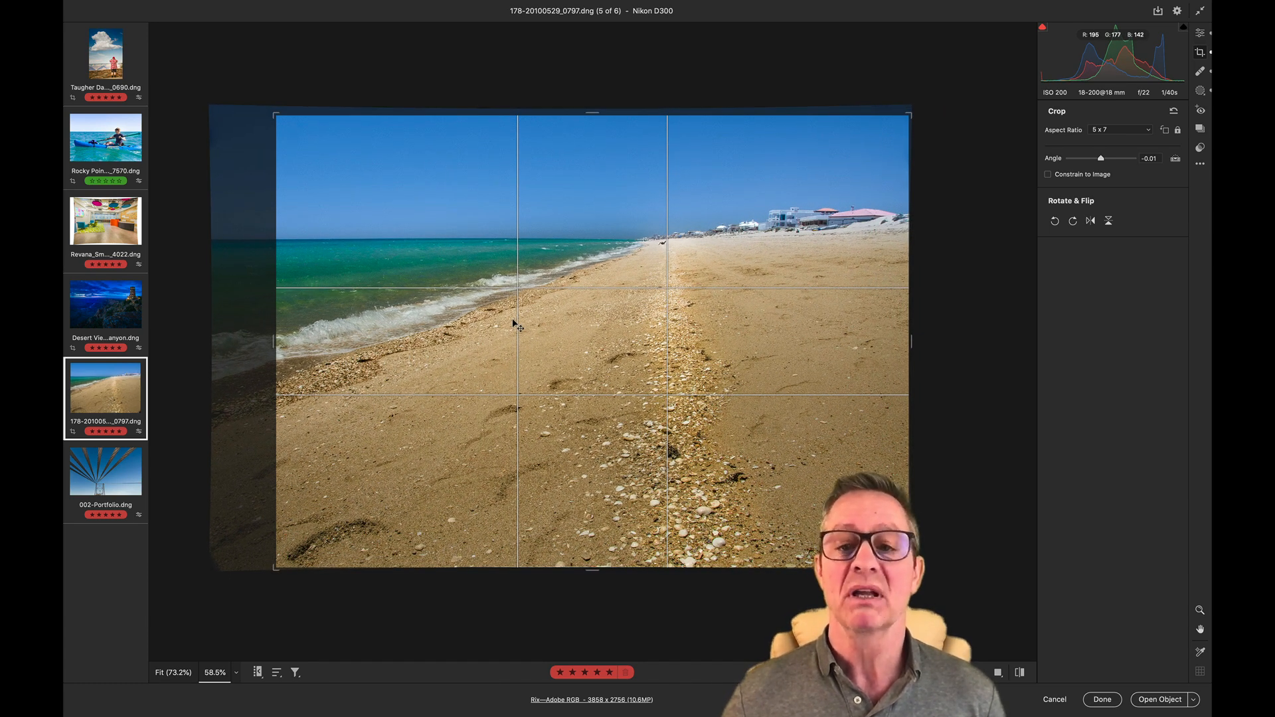
{"action": "key", "text": "Return"}
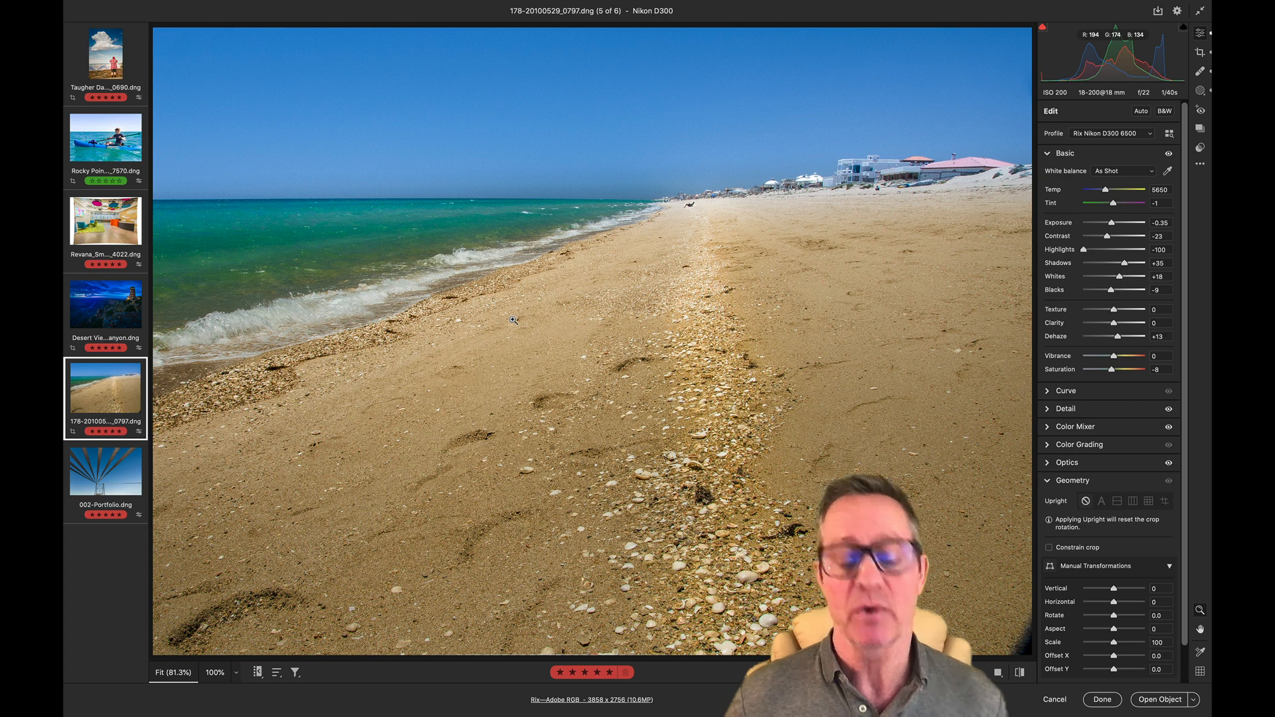
Unlock the beach crop's aspect ratio, resize it freely to about 3724 x 2662 pixels, and apply it.
{"action": "key", "text": "c"}
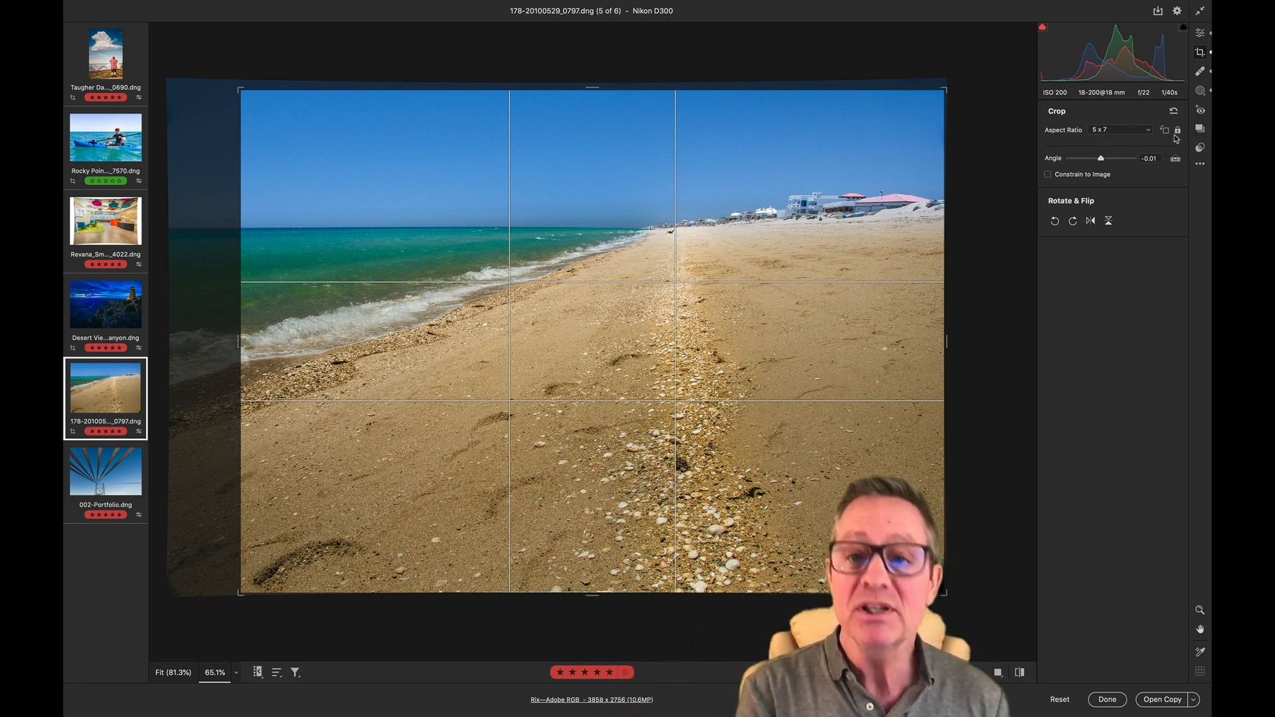
{"action": "left_click", "coordinate": [1176, 135]}
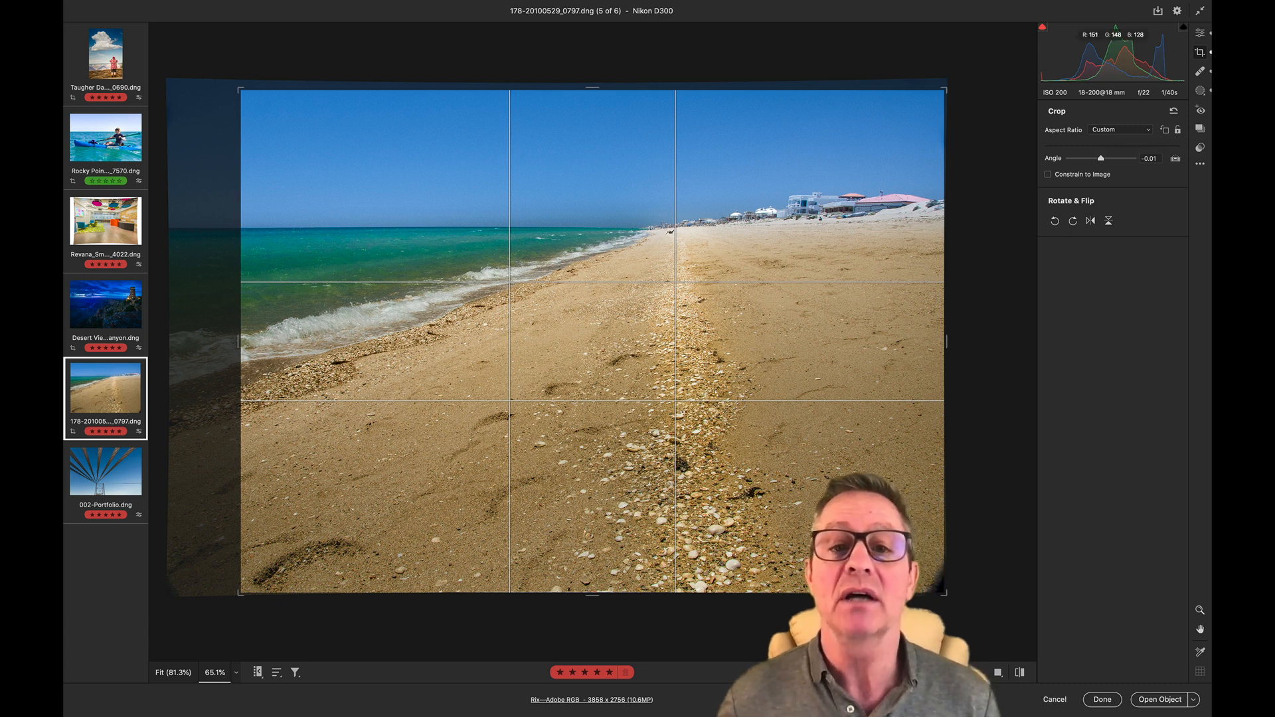
{"action": "mouse_move", "coordinate": [239, 343]}
{"action": "left_mouse_down"}
{"action": "mouse_move", "coordinate": [271, 344]}
{"action": "mouse_move", "coordinate": [226, 347]}
{"action": "left_mouse_up"}
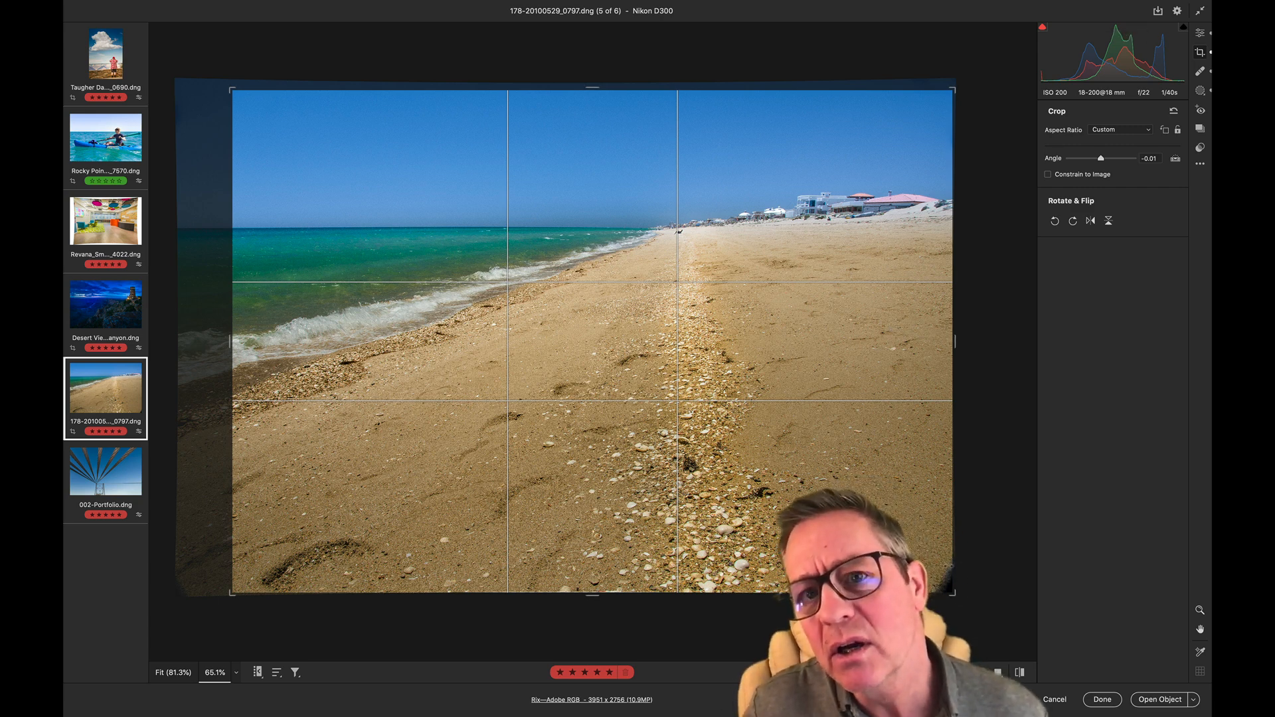
{"action": "left_click_drag", "start_coordinate": [954, 593], "coordinate": [949, 582]}
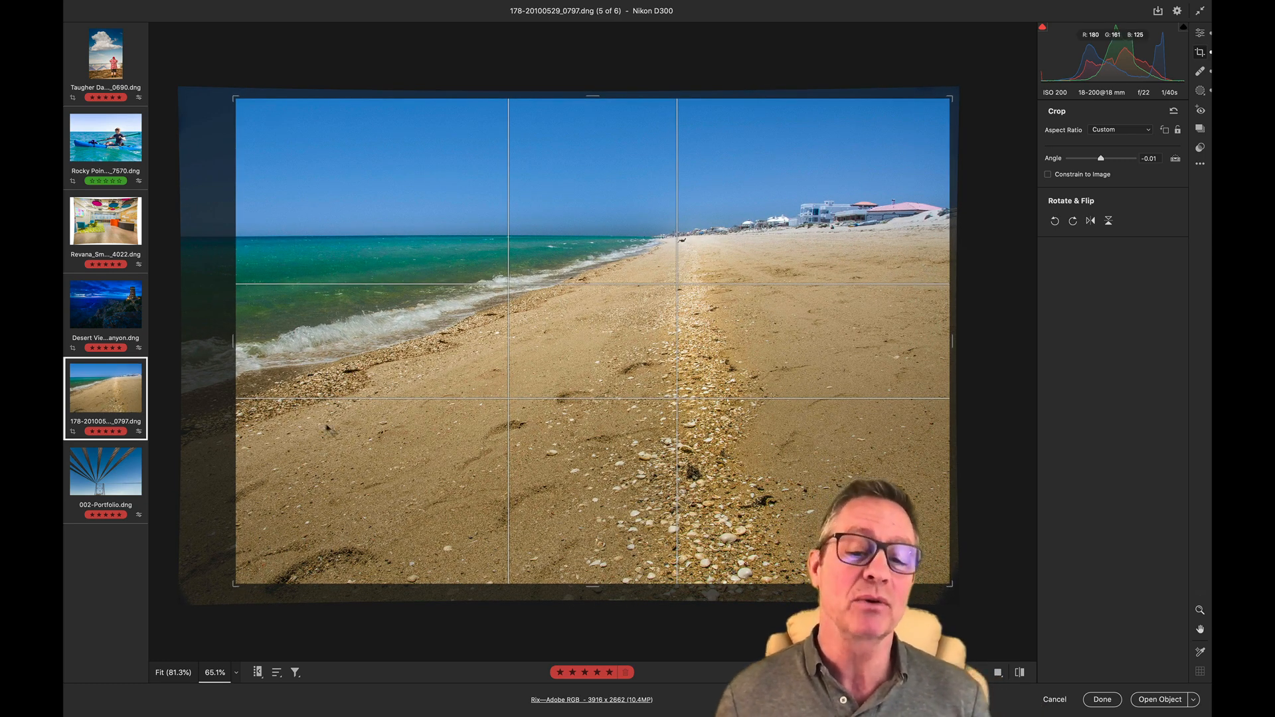
{"action": "left_click_drag", "start_coordinate": [236, 356], "coordinate": [250, 350]}
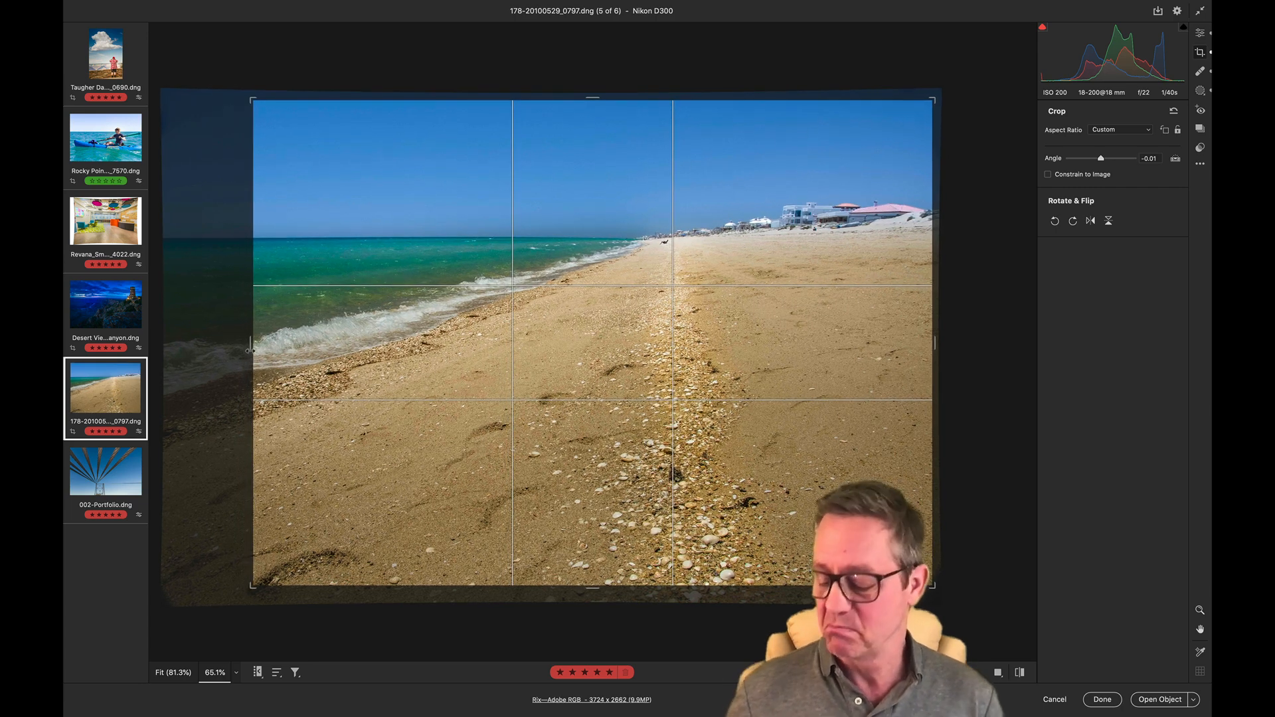
{"action": "key", "text": "Return"}
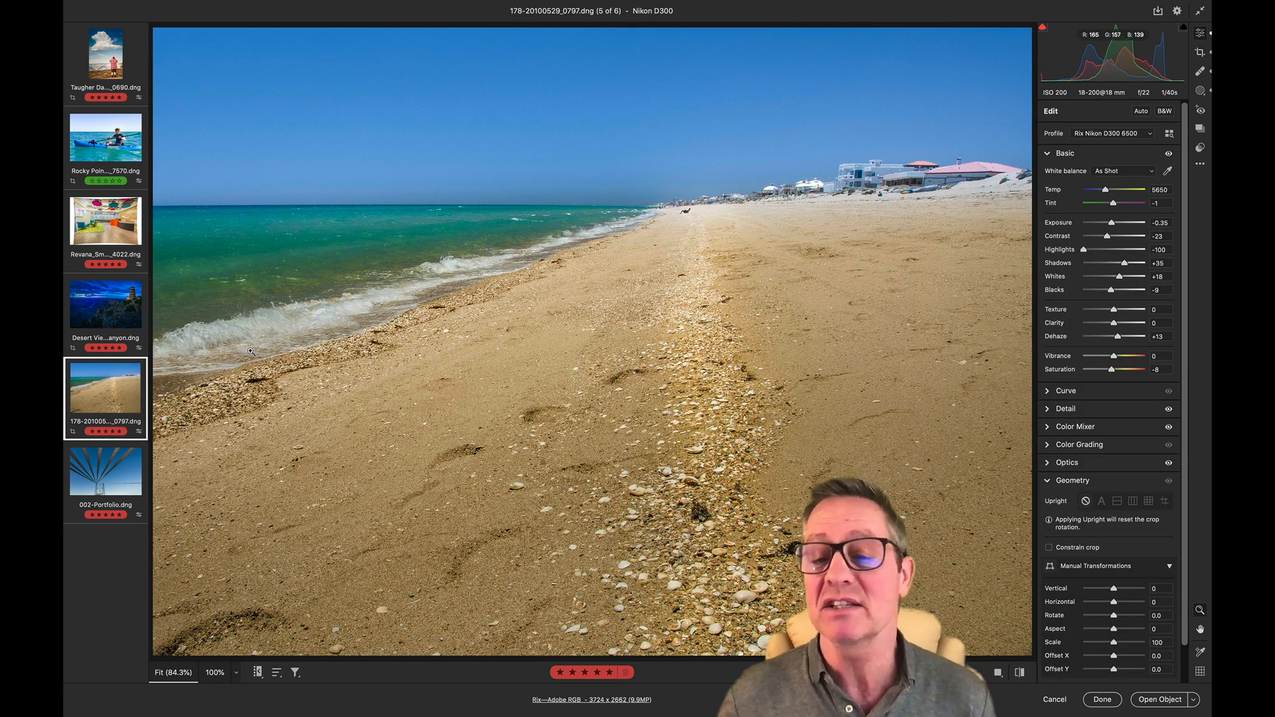
Trim the sky from the beach crop's upper edge and give the crop a custom ratio of 1350 to 1080.
{"action": "key", "text": "c"}
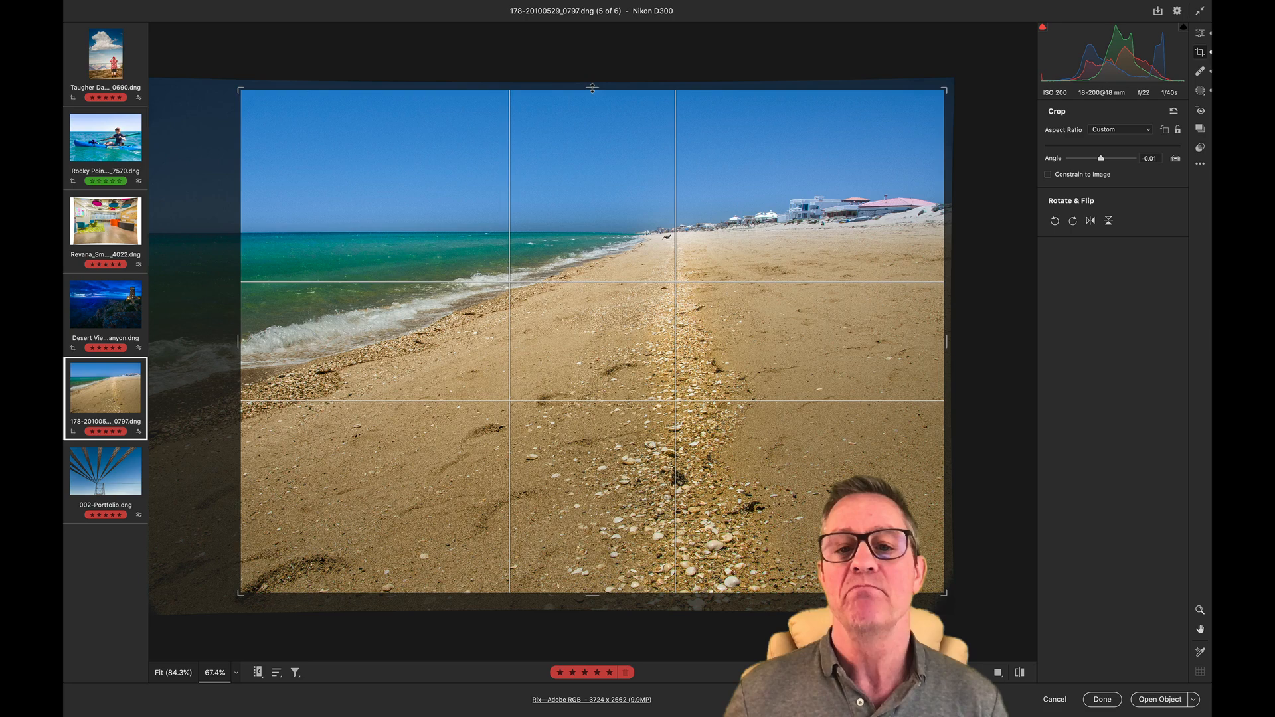
{"action": "left_click_drag", "start_coordinate": [592, 87], "coordinate": [592, 126]}
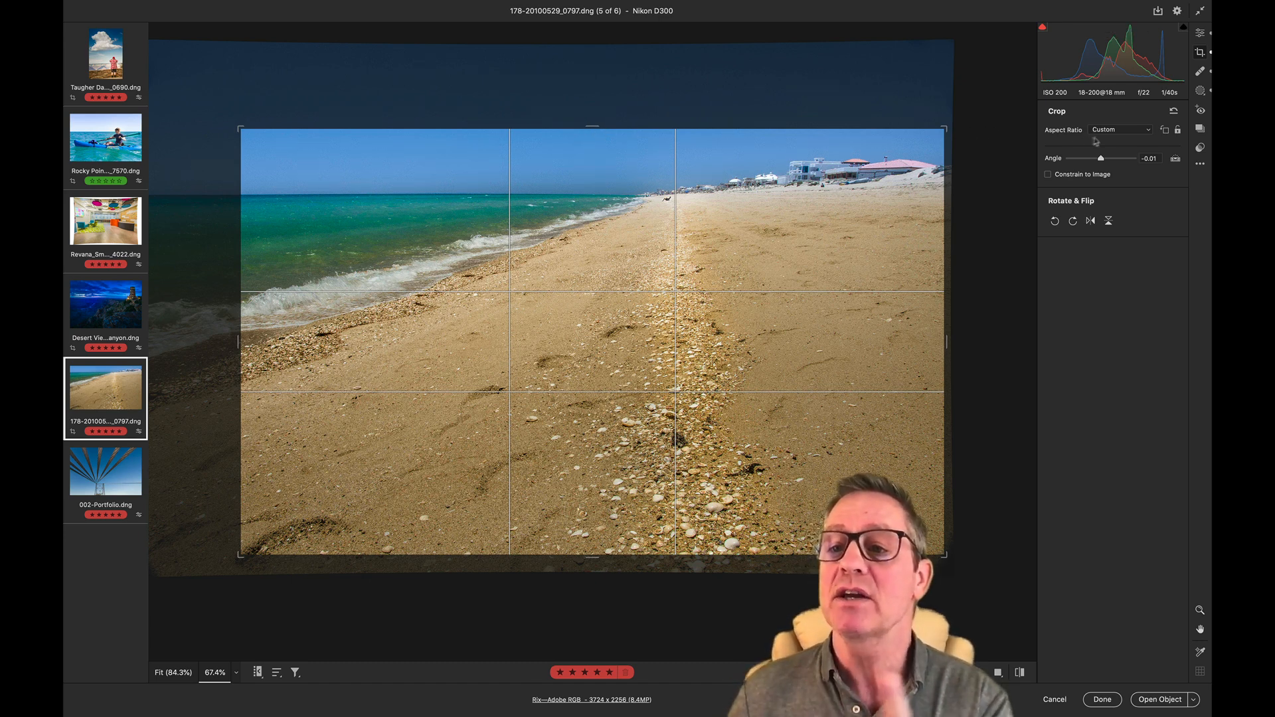
{"action": "left_click", "coordinate": [1124, 131]}
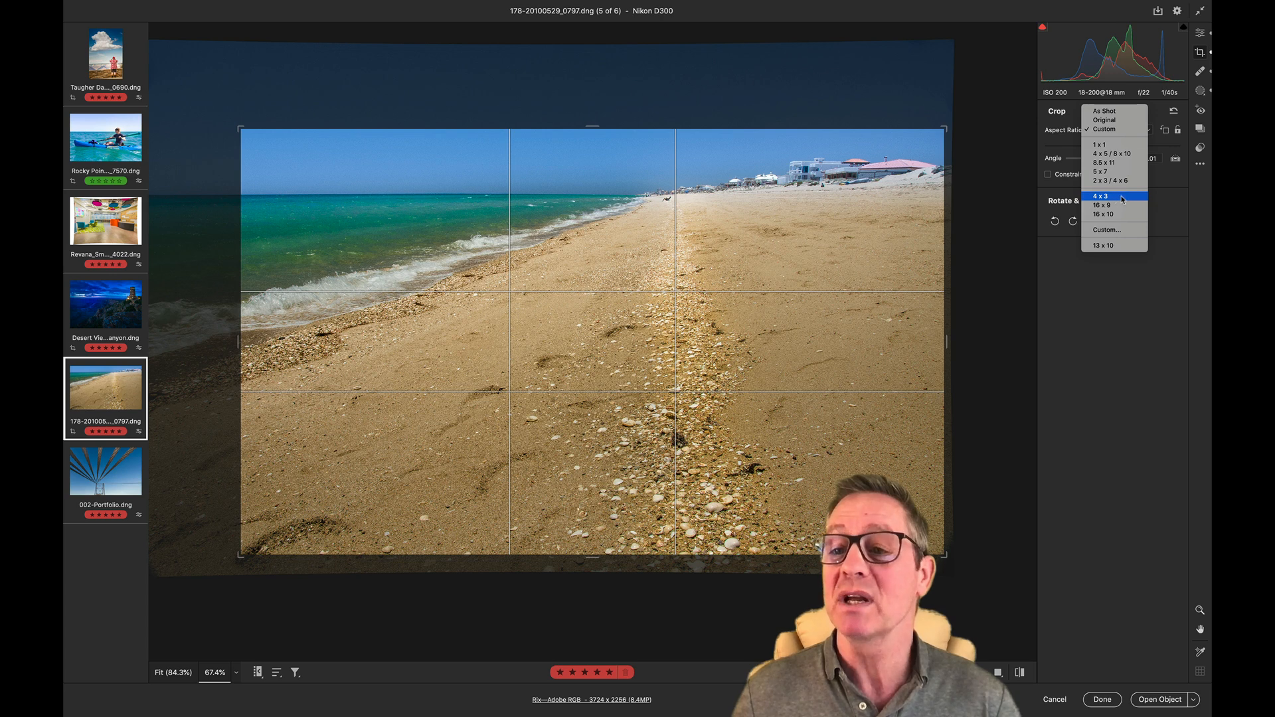
{"action": "left_click", "coordinate": [1100, 231]}
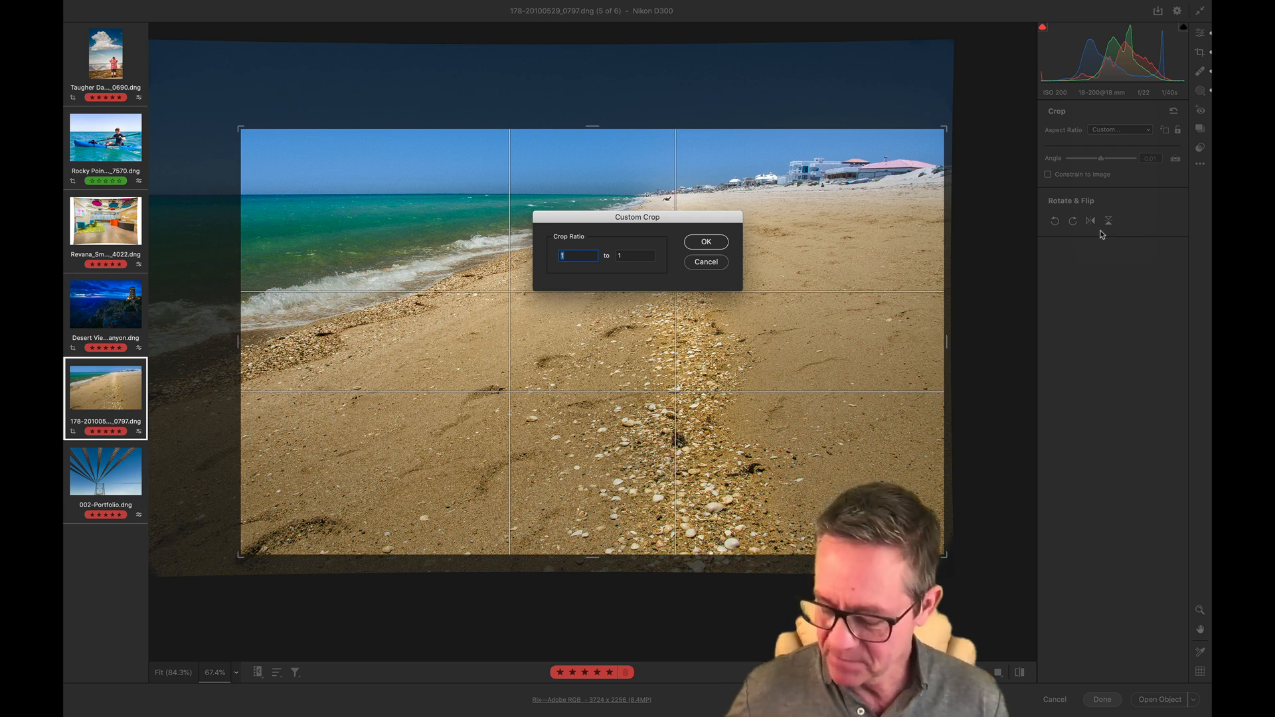
{"action": "type", "text": "1350"}
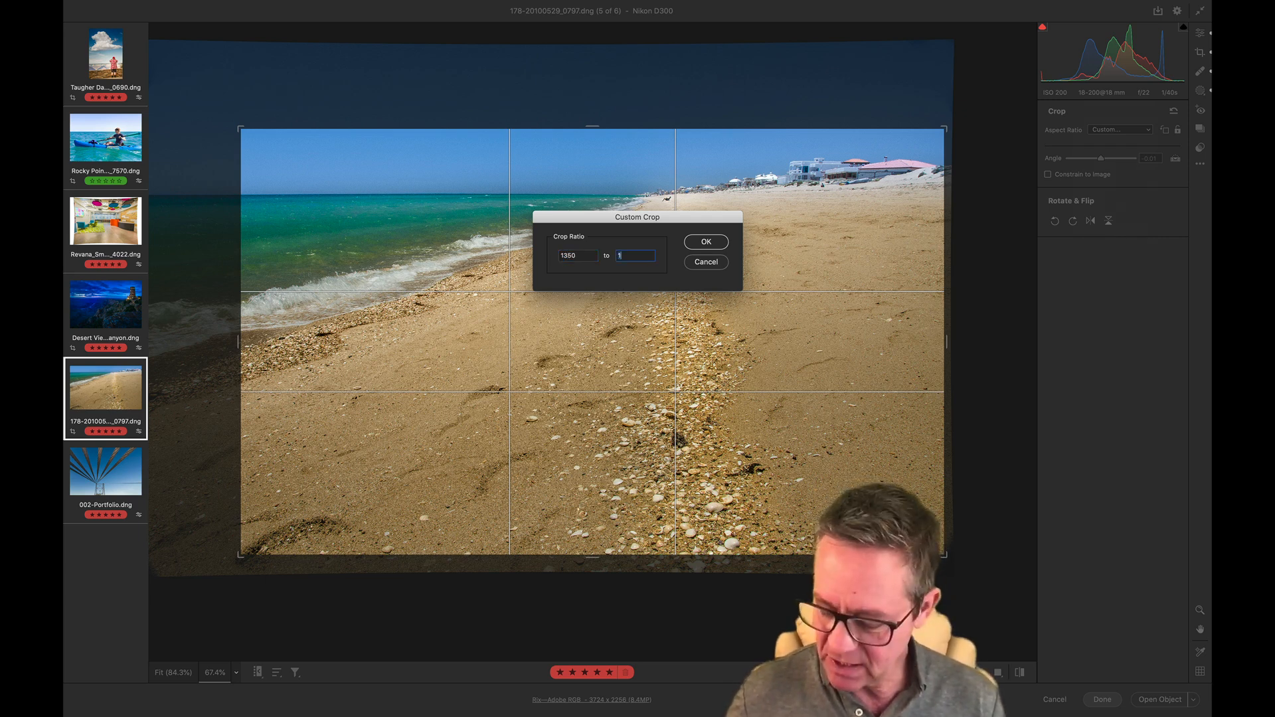
{"action": "type", "text": "1080"}
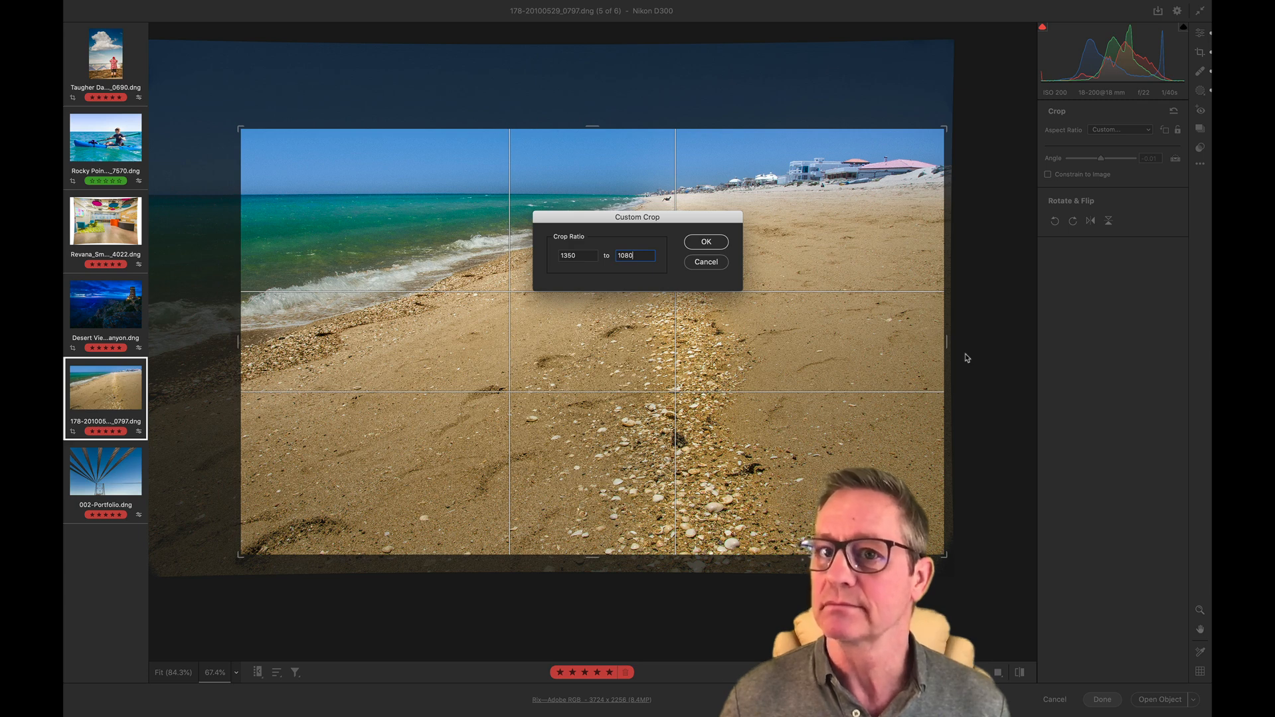
{"action": "left_click", "coordinate": [593, 256]}
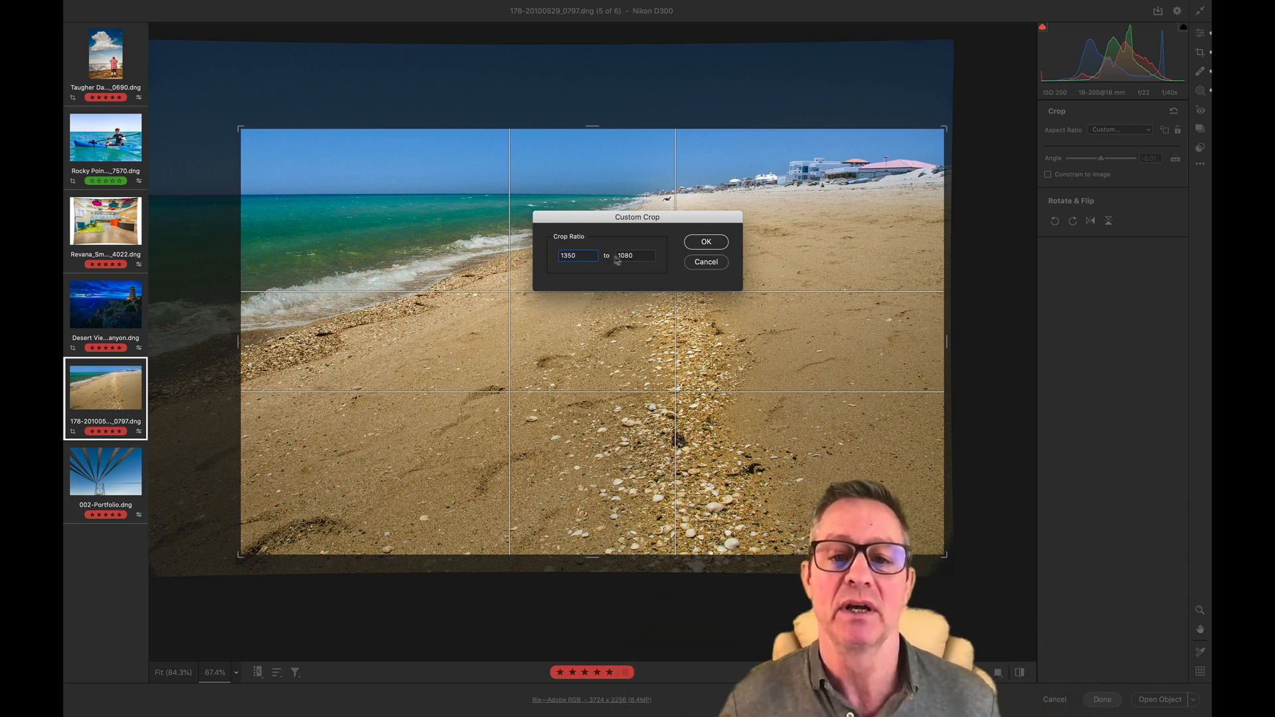
{"action": "left_click", "coordinate": [698, 245]}
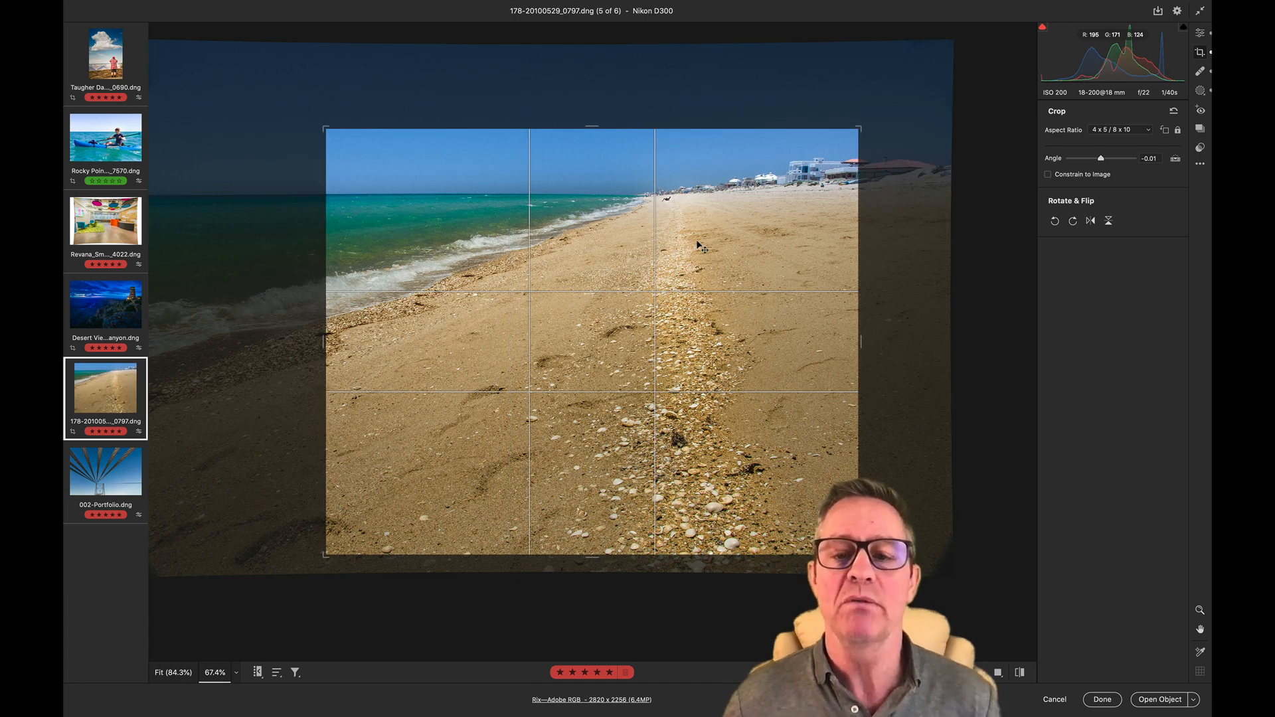
Reposition the crop toward the beach houses, shrink it to about 2101 x 1681 pixels, and apply it.
{"action": "left_click_drag", "start_coordinate": [706, 328], "coordinate": [612, 321]}
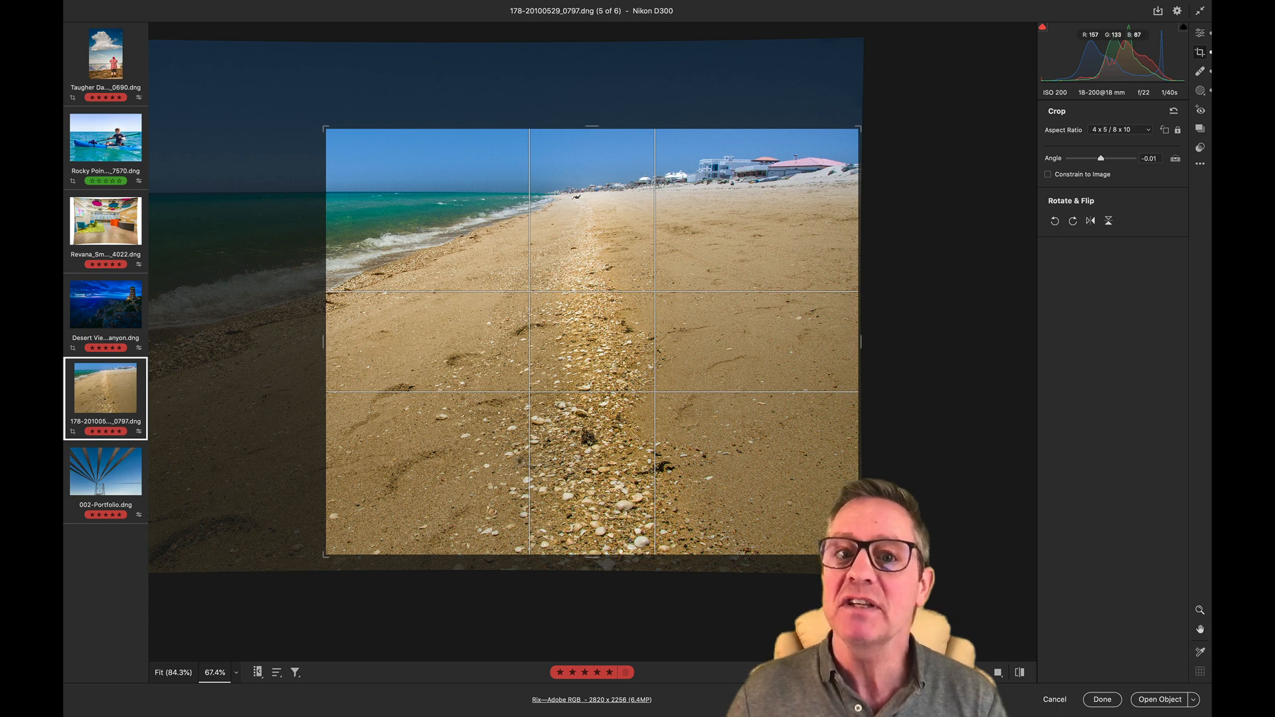
{"action": "left_click_drag", "start_coordinate": [323, 553], "coordinate": [353, 500]}
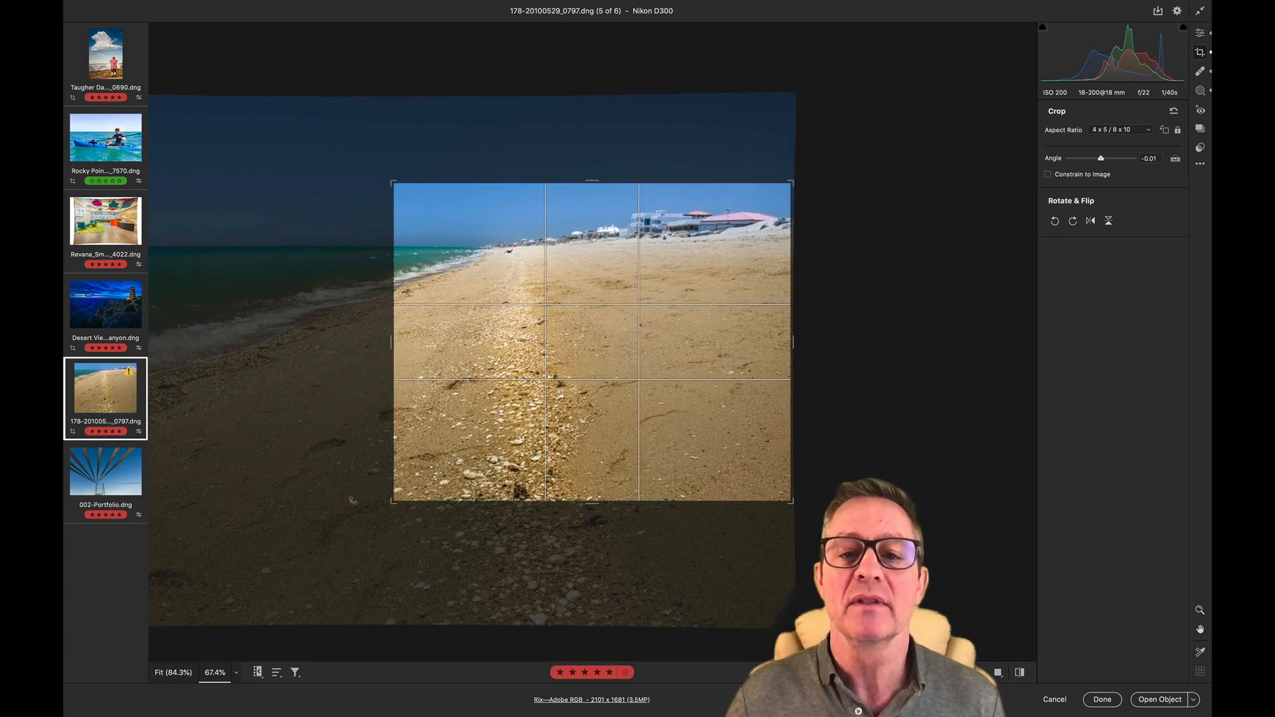
{"action": "key", "text": "Return"}
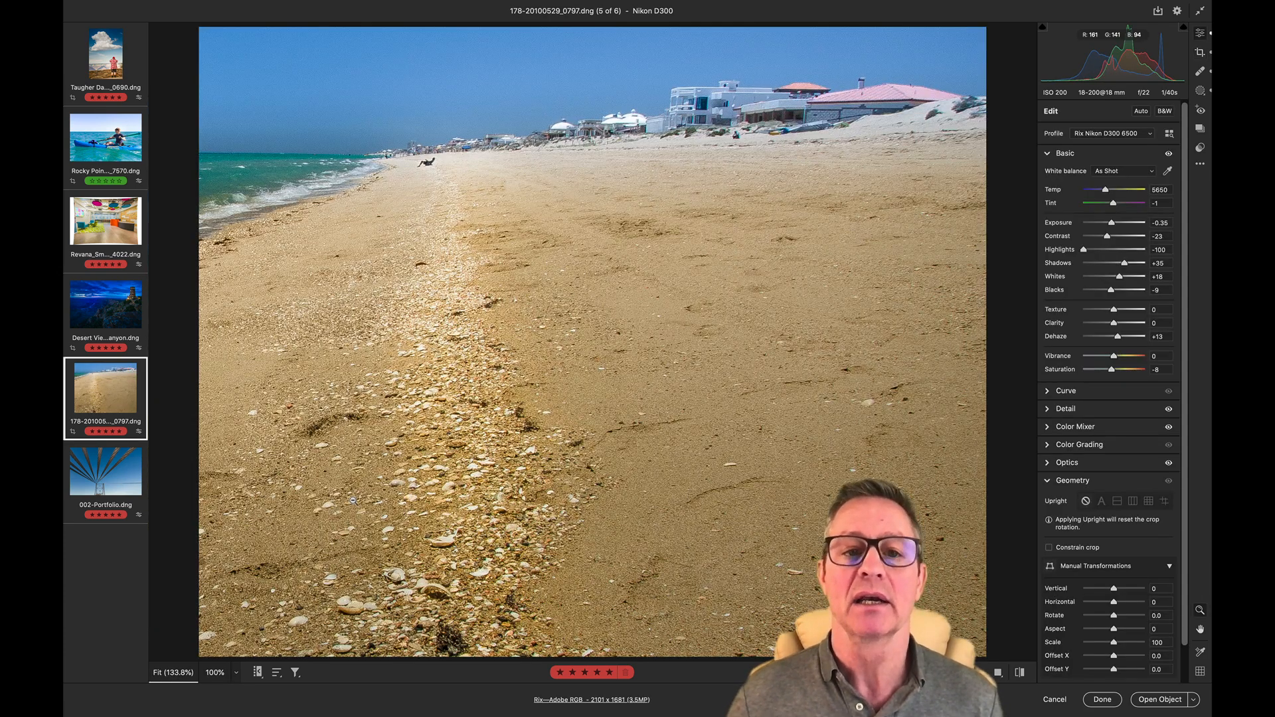
Reposition the beach image within the crop to include more of the ocean and shoreline, and apply the crop.
{"action": "key", "text": "c"}
{"action": "left_click_drag", "start_coordinate": [354, 503], "coordinate": [914, 491]}
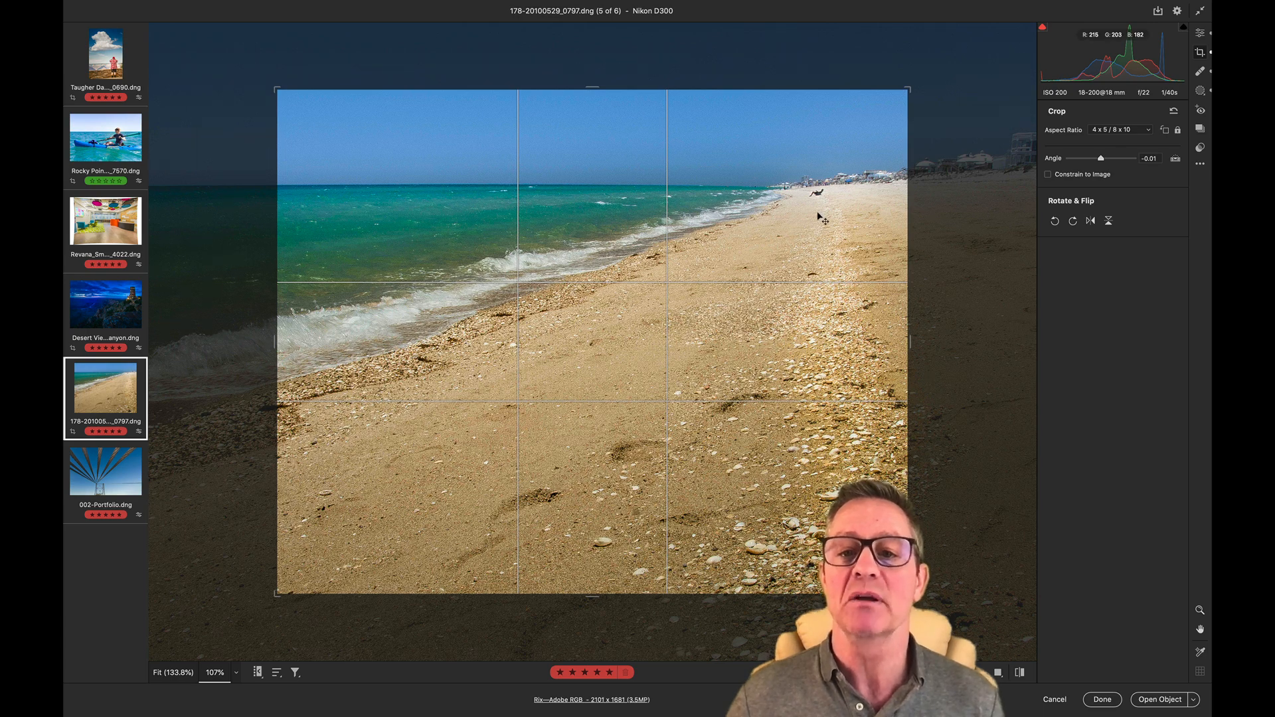
{"action": "key", "text": "Return"}
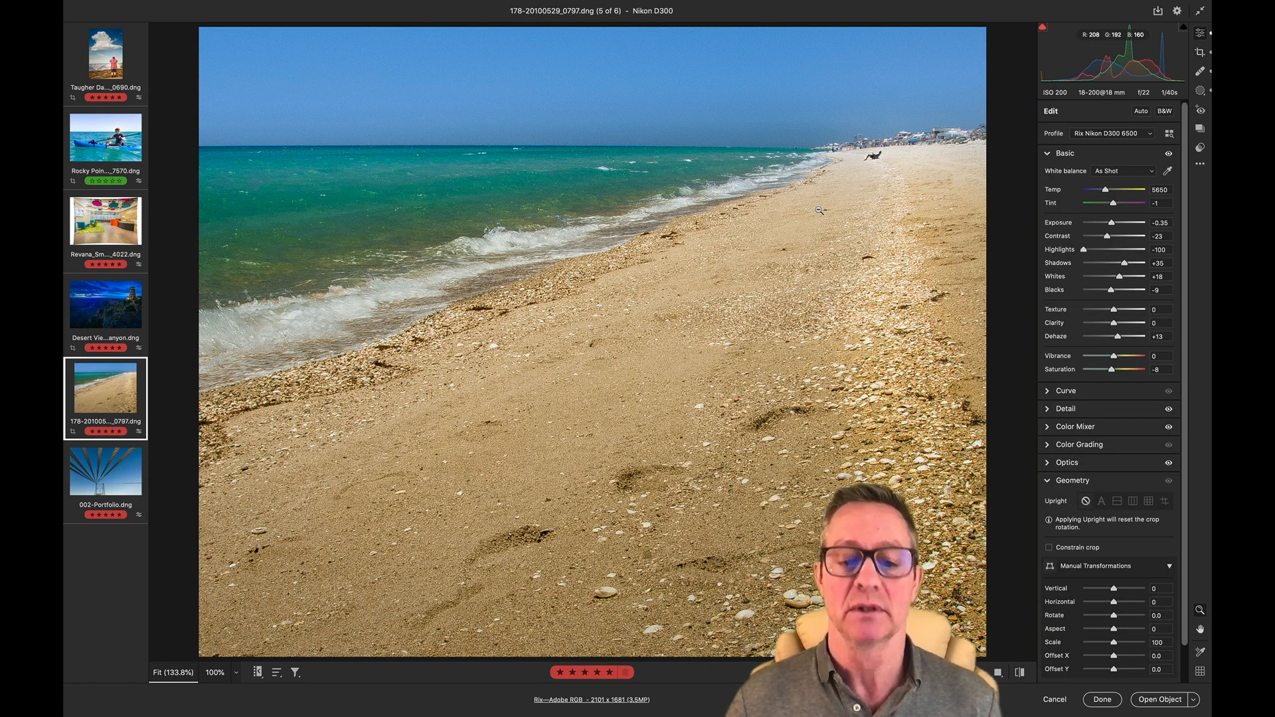
Reopen the beach crop, switch its aspect ratio from the preset to Custom, and flip the photo horizontally.
{"action": "key", "text": "c"}
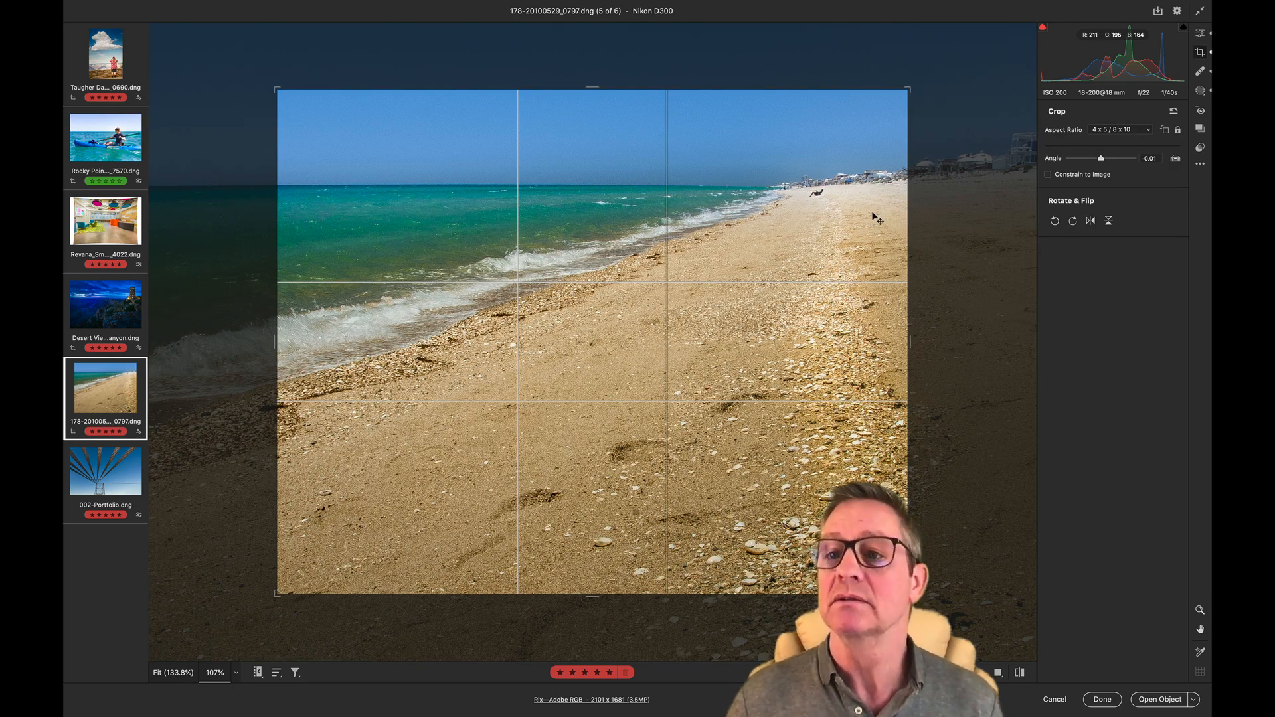
{"action": "left_click", "coordinate": [1102, 131]}
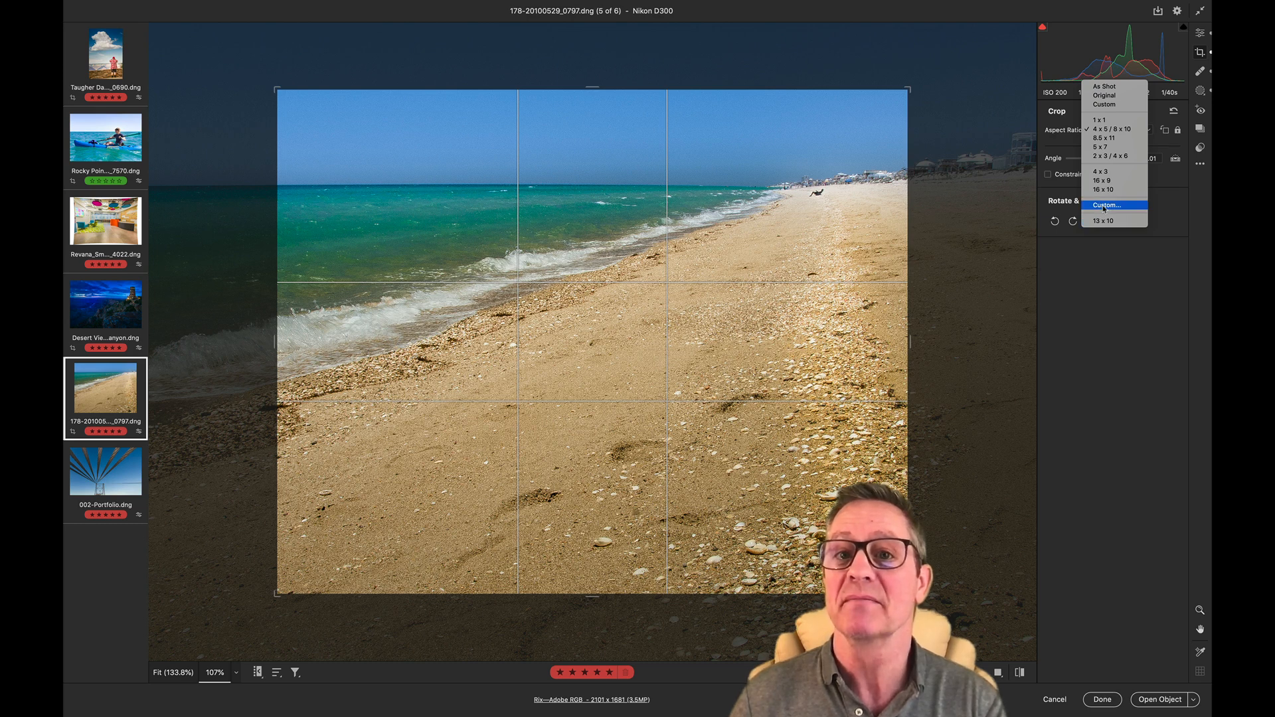
{"action": "left_click", "coordinate": [1106, 269]}
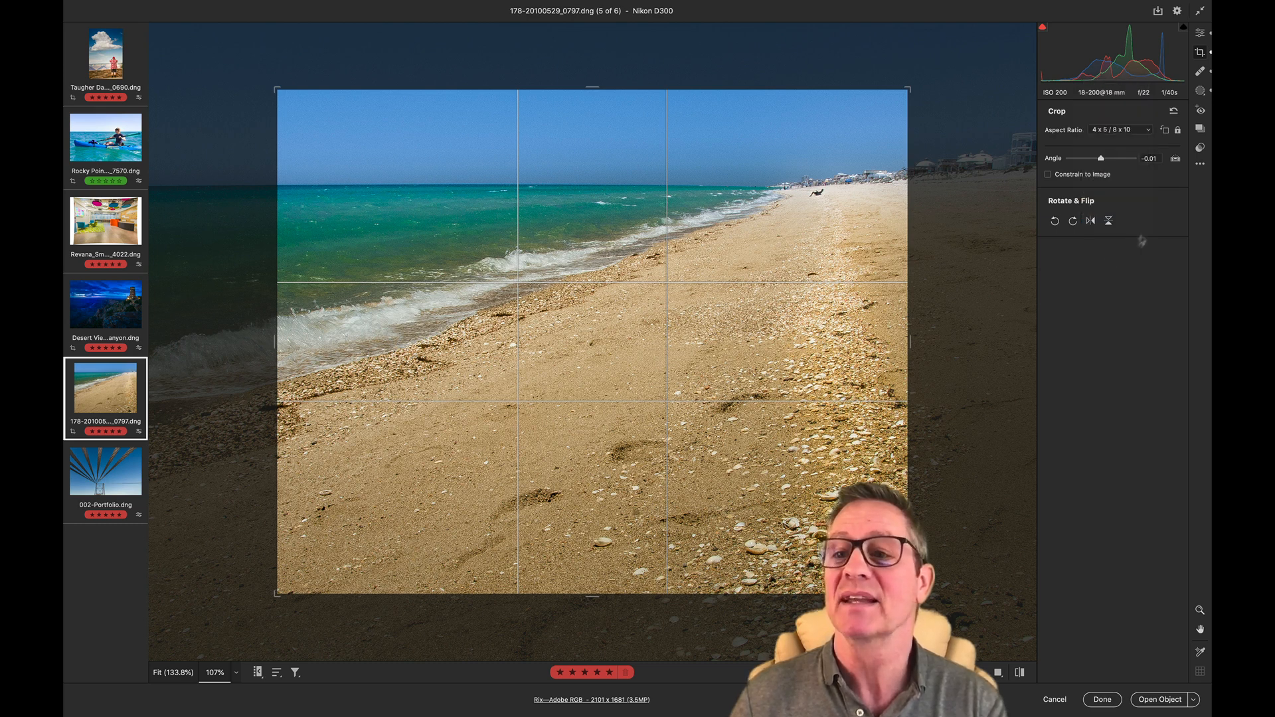
{"action": "left_click", "coordinate": [1179, 131]}
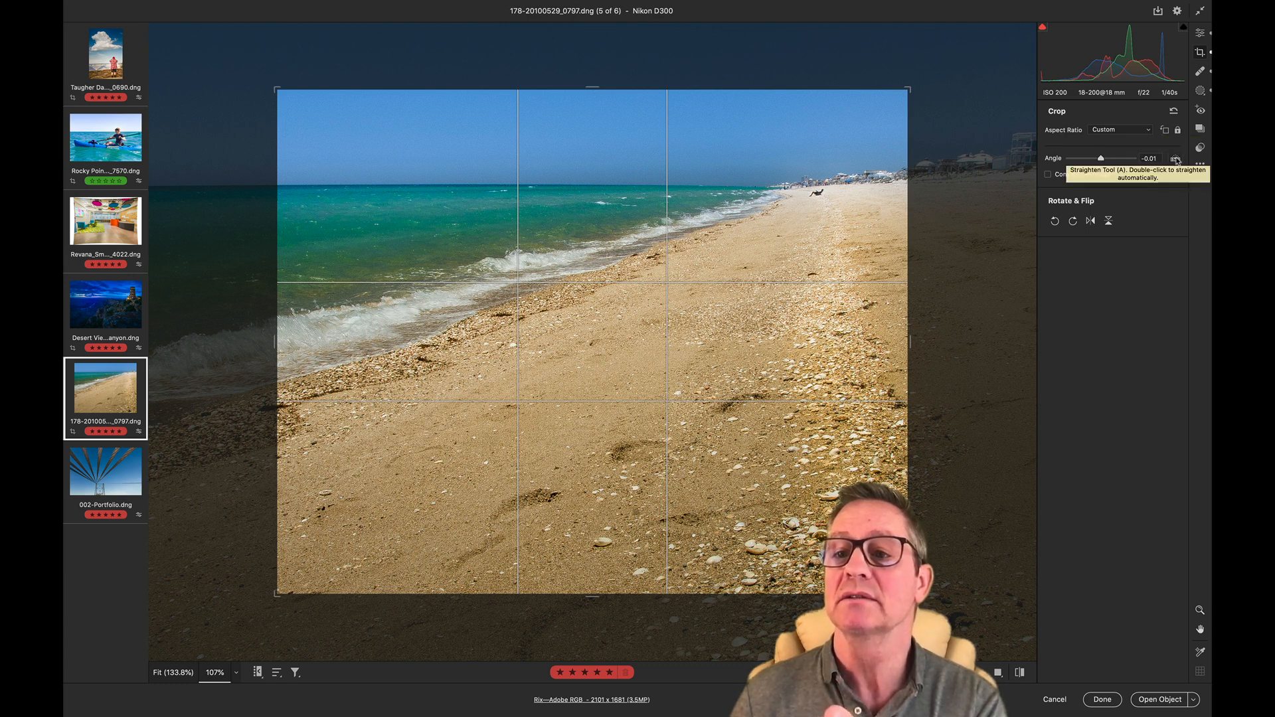
{"action": "left_click", "coordinate": [1091, 222]}
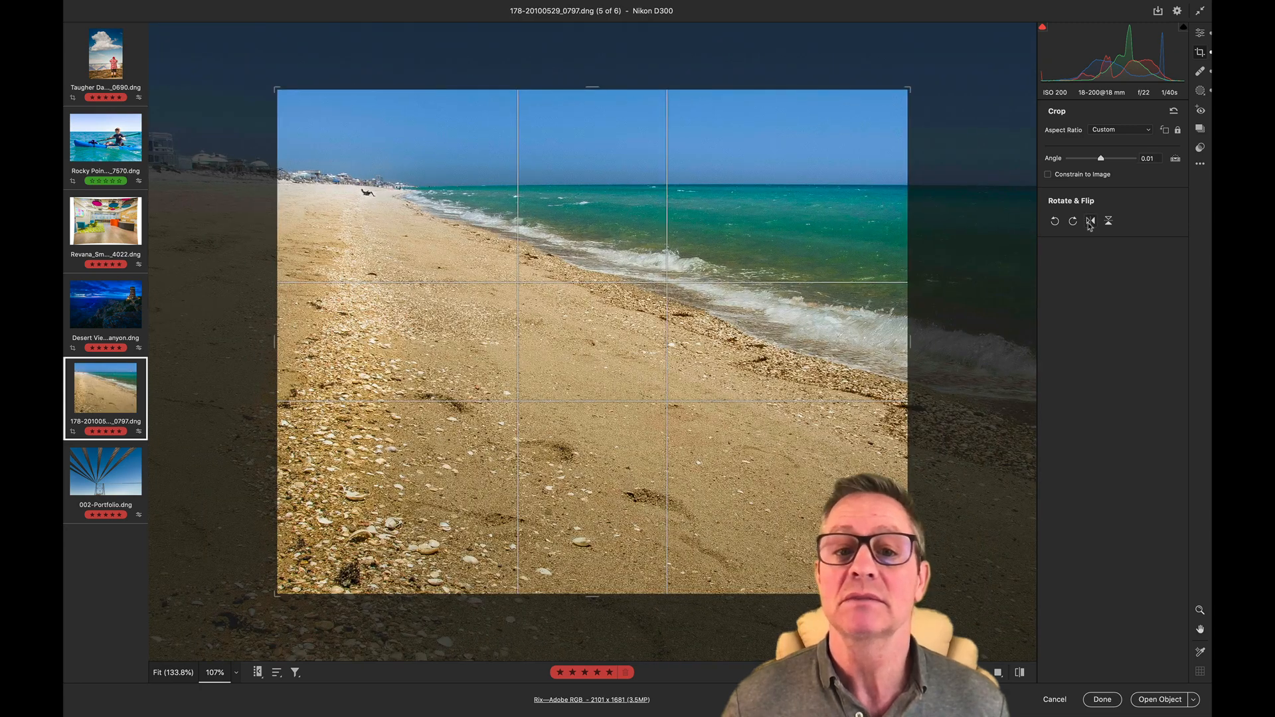
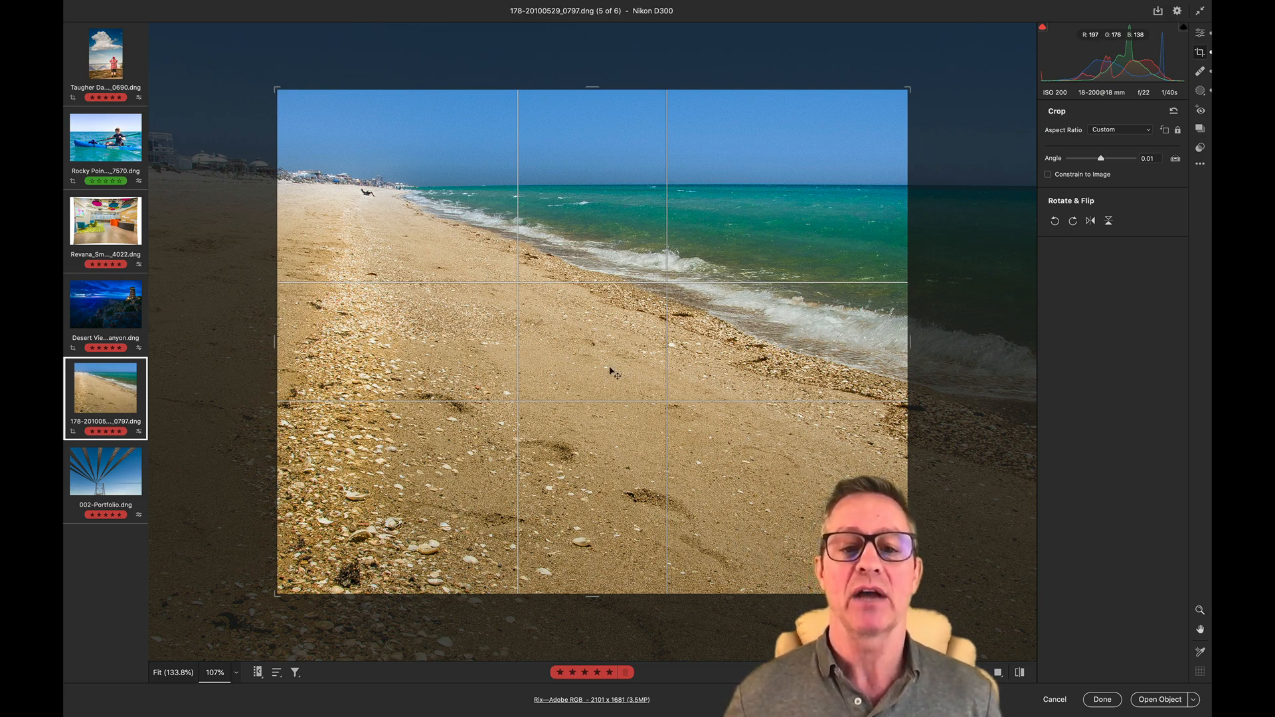
Reposition the flipped beach image so the small dark figure on the sand sits at the crop grid's upper-left intersection, and apply the crop.
{"action": "left_click_drag", "start_coordinate": [611, 372], "coordinate": [760, 458]}
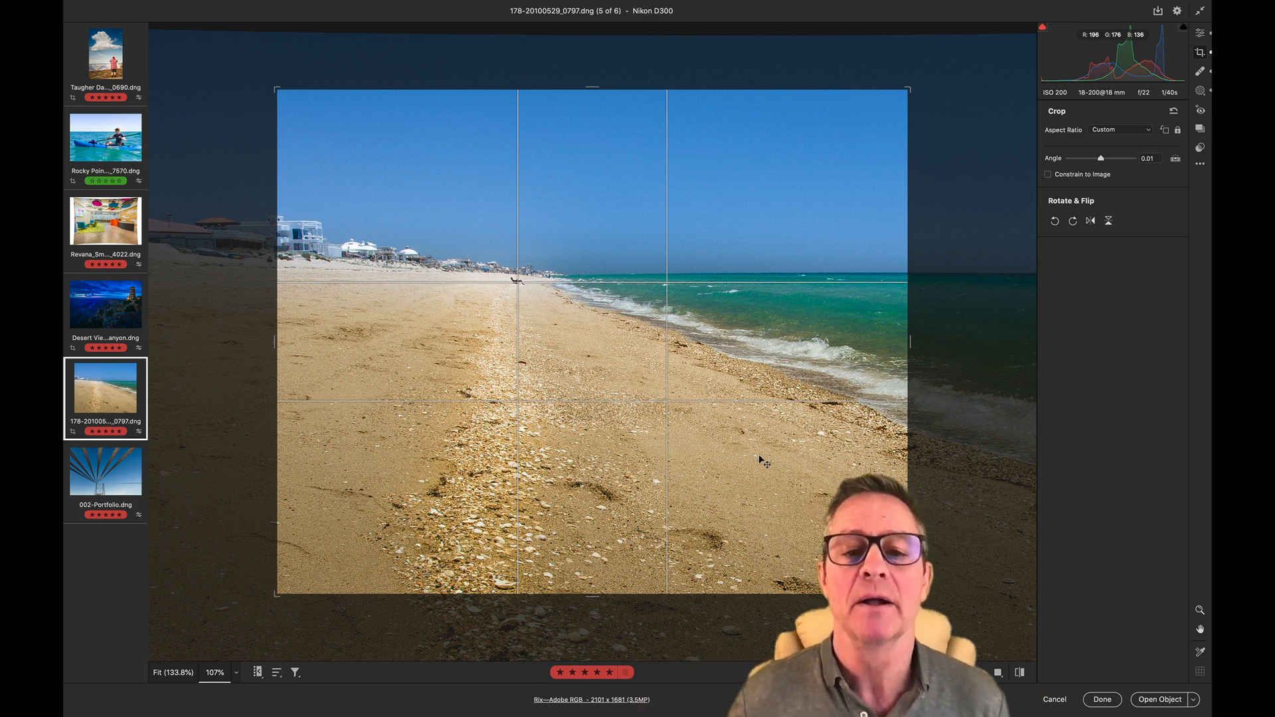
{"action": "left_click_drag", "start_coordinate": [529, 347], "coordinate": [525, 274]}
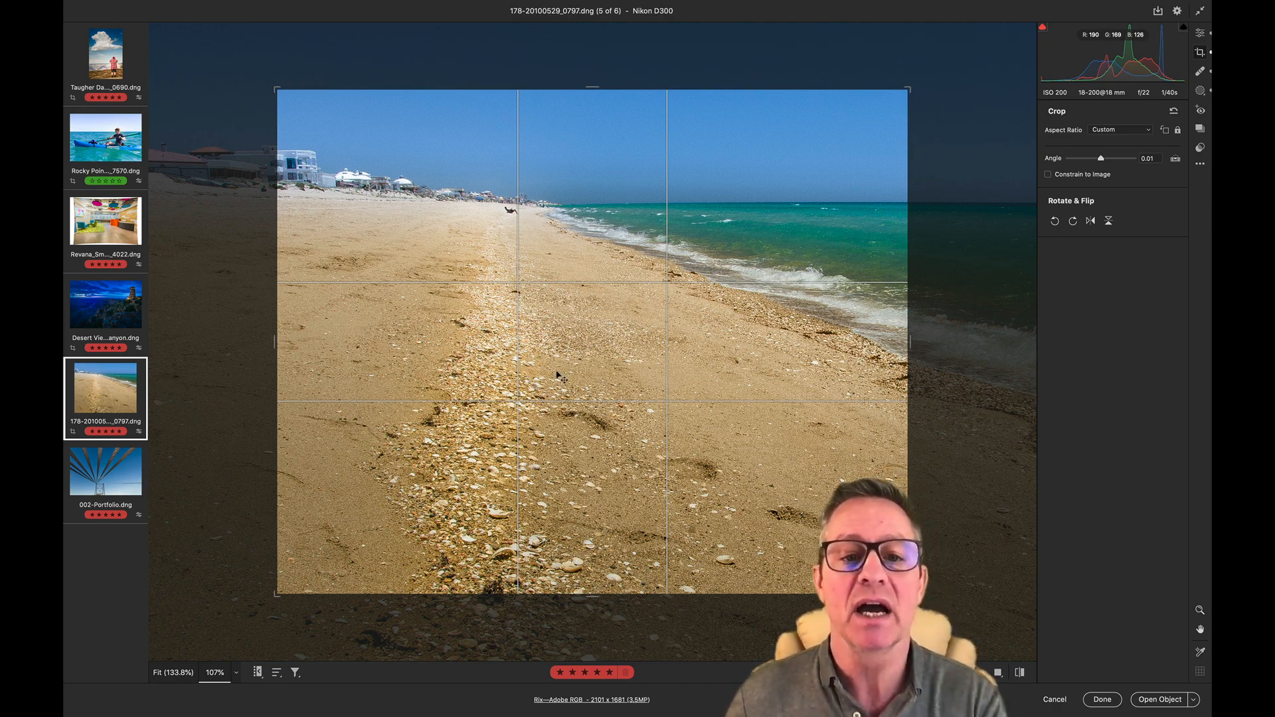
{"action": "left_click_drag", "start_coordinate": [559, 377], "coordinate": [559, 407]}
{"action": "left_click_drag", "start_coordinate": [566, 436], "coordinate": [562, 441]}
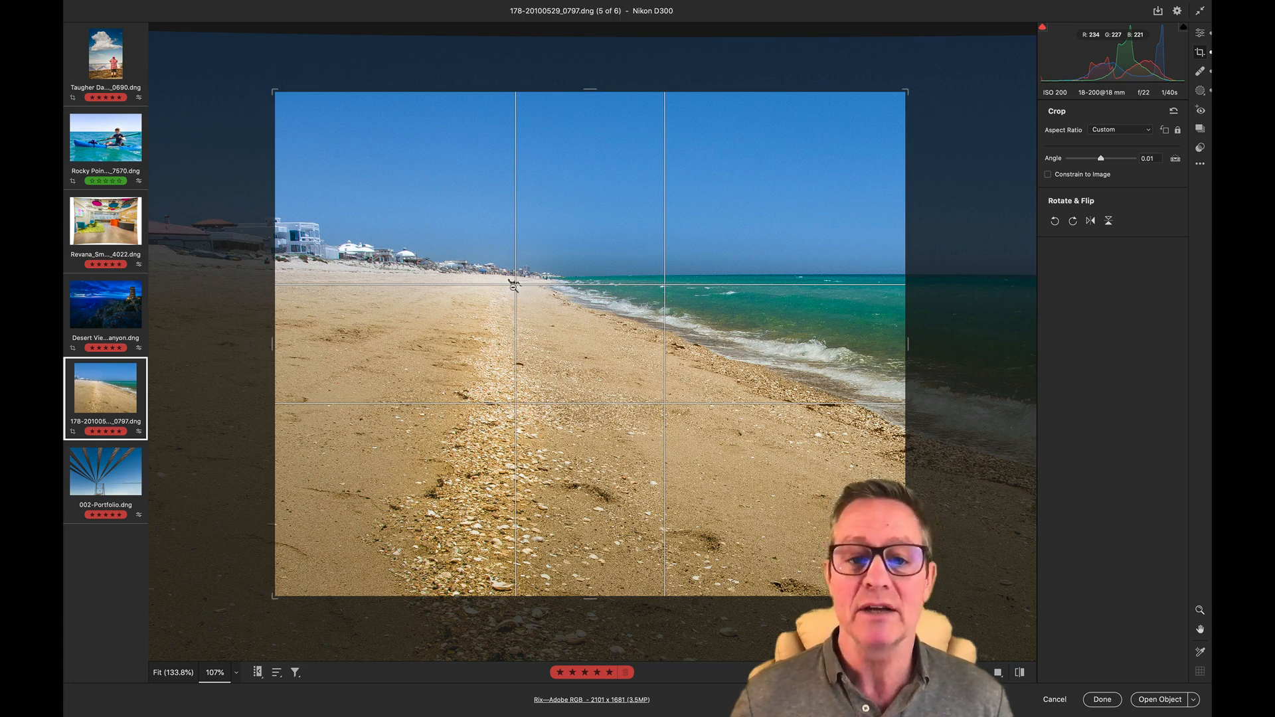
{"action": "key", "text": "Return"}
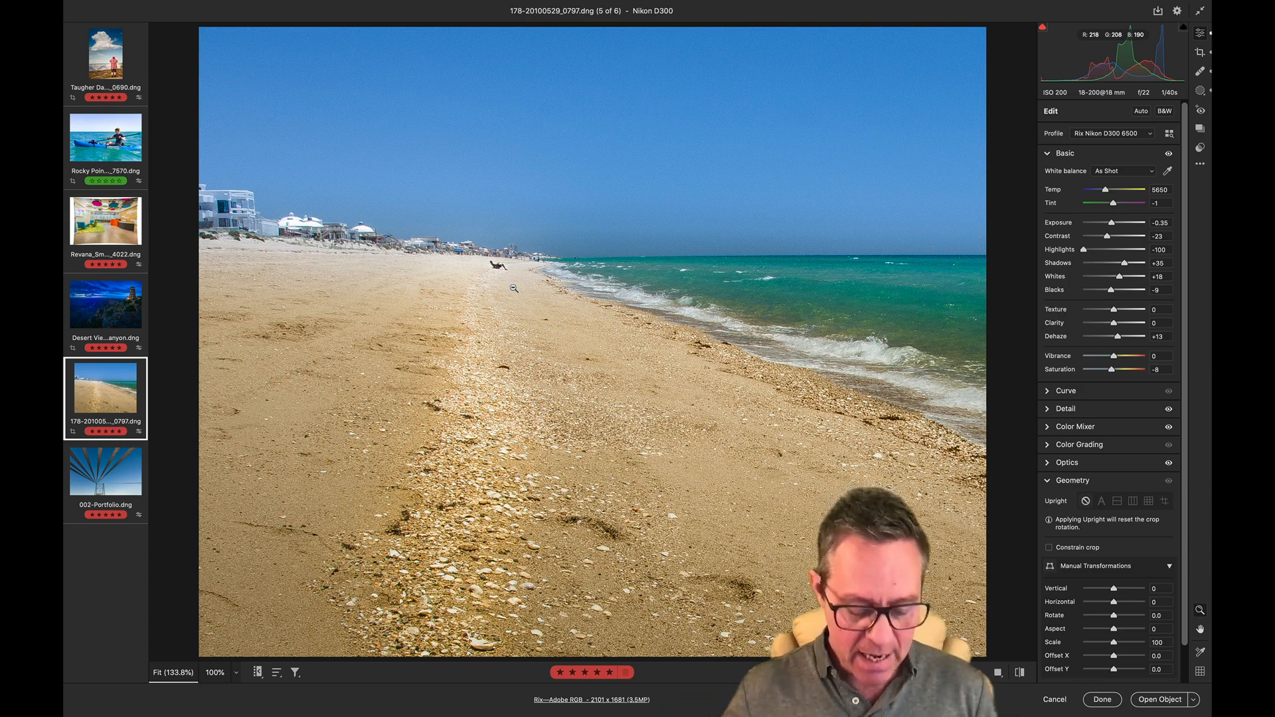
Reopen the beach crop and cycle its overlay through golden ratio, golden spiral, grid, thirds, diagonal and center, ending on the triangle overlay.
{"action": "key", "text": "c"}
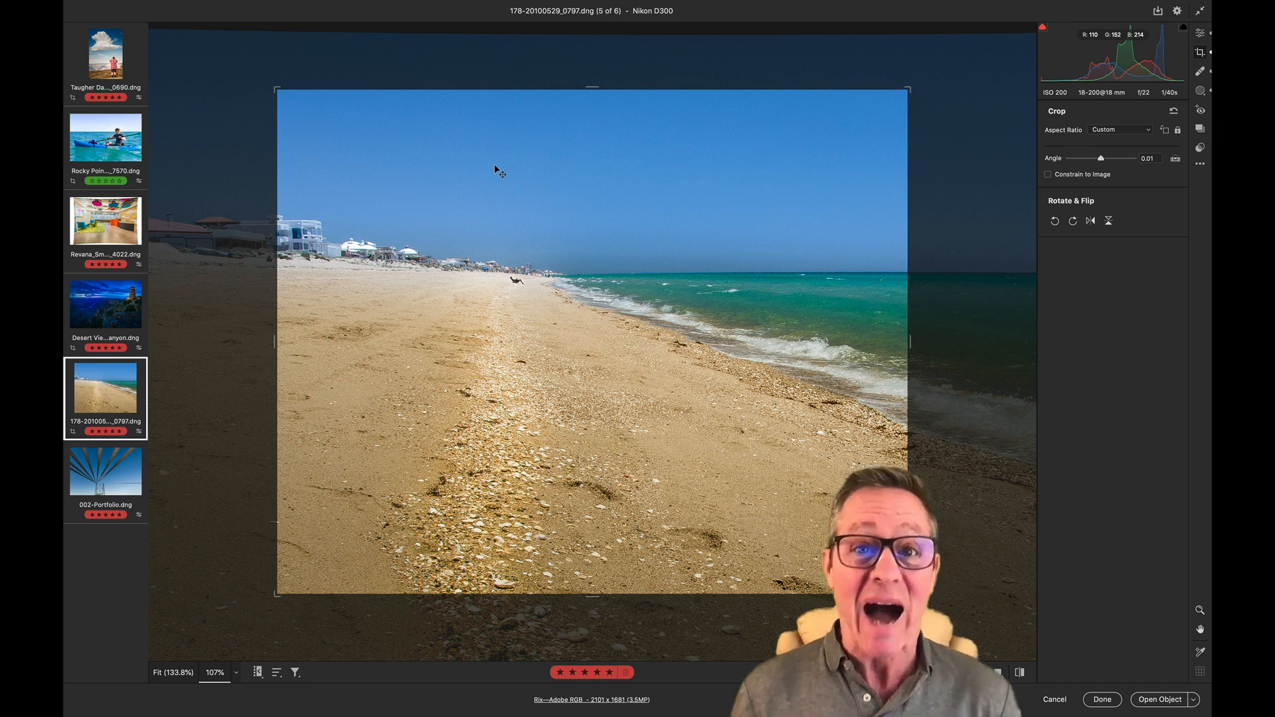
{"action": "left_click", "coordinate": [495, 166]}
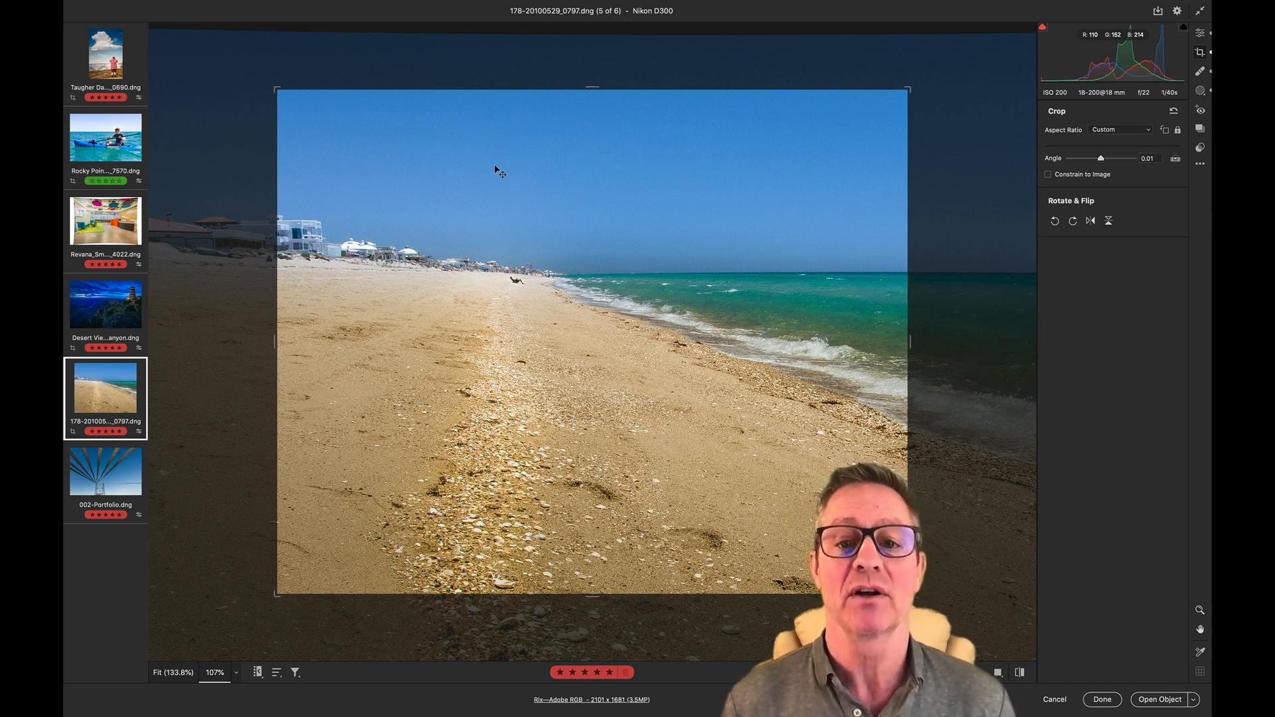
{"action": "left_click", "coordinate": [495, 166]}
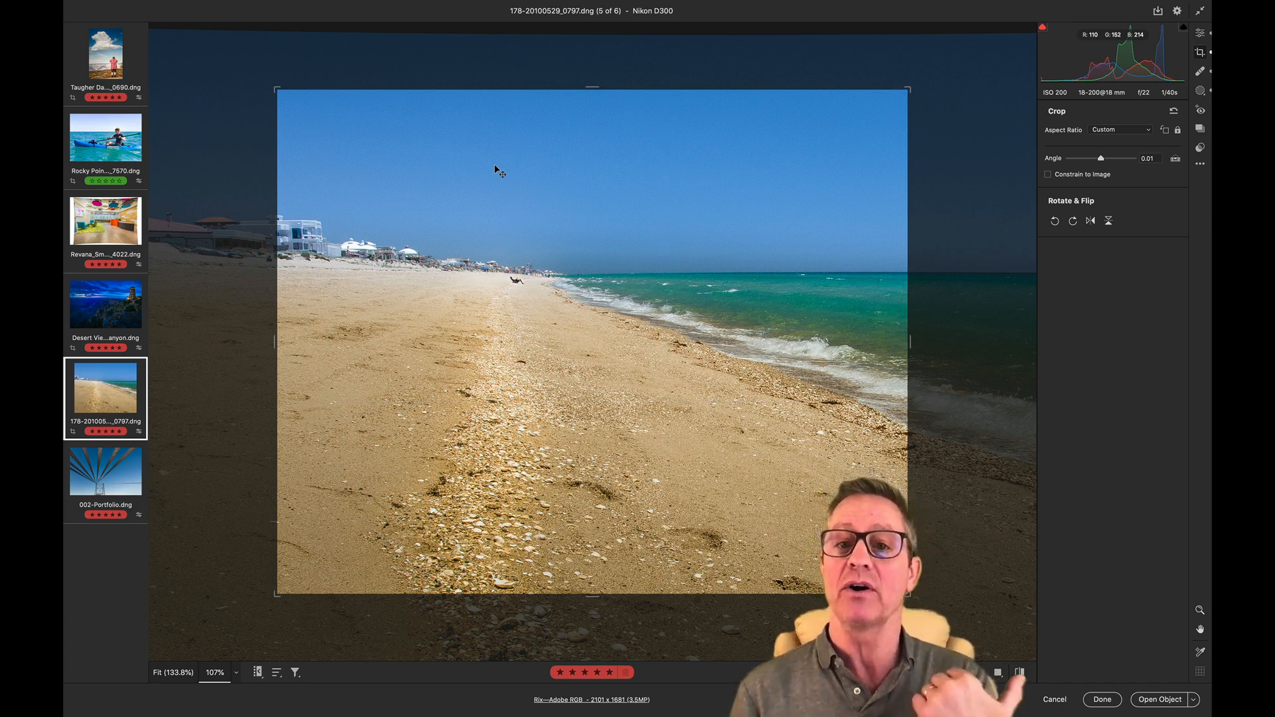
{"action": "left_click", "coordinate": [495, 167]}
{"action": "left_click", "coordinate": [495, 166]}
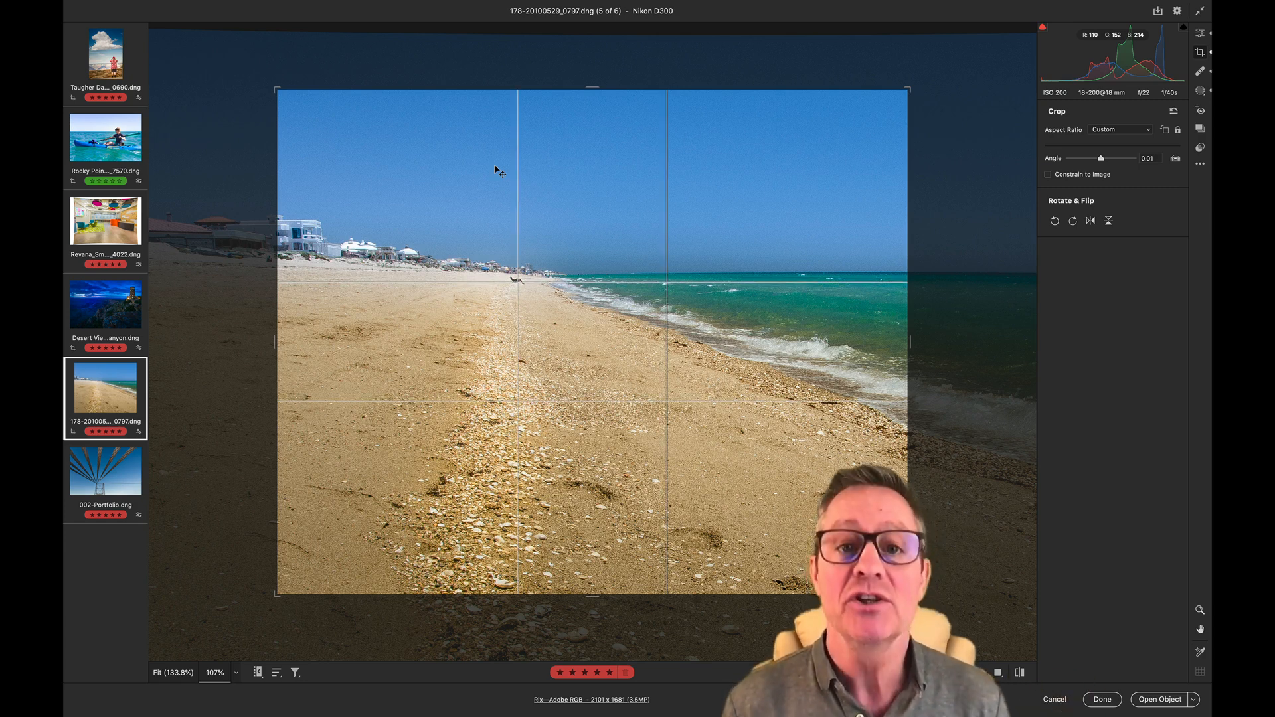
{"action": "key", "text": "shift"}
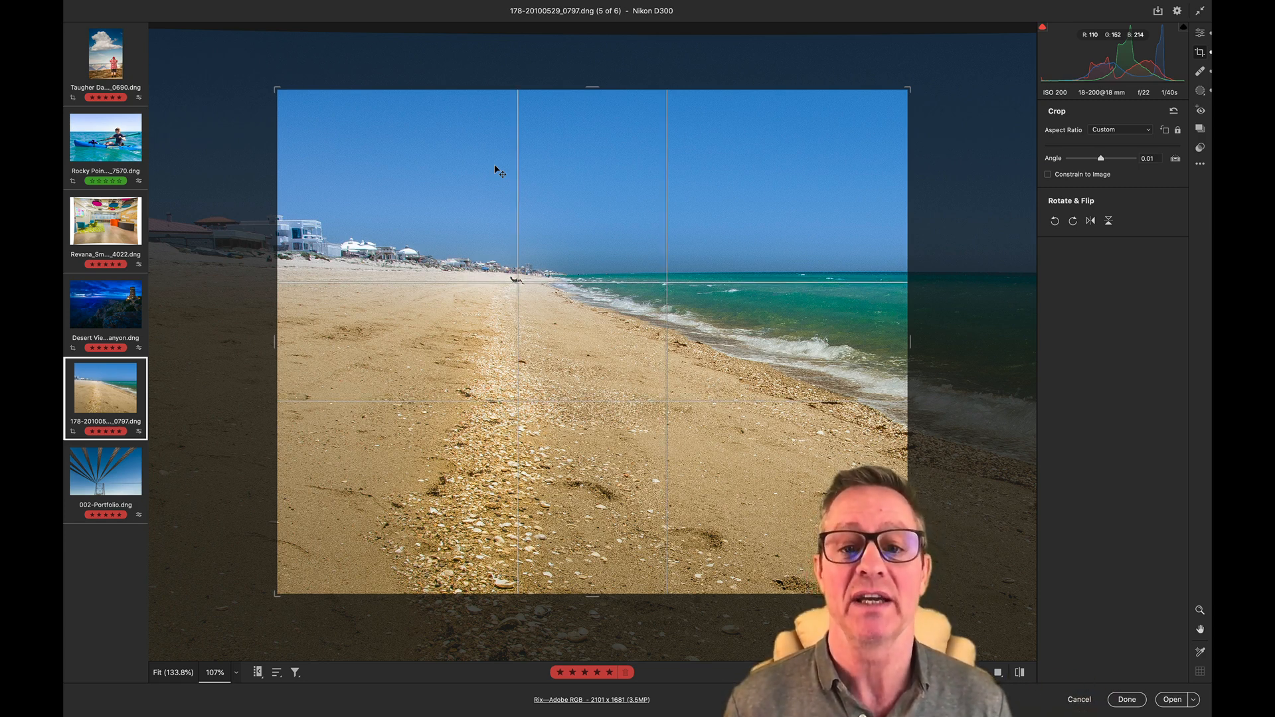
{"action": "key", "text": "o"}
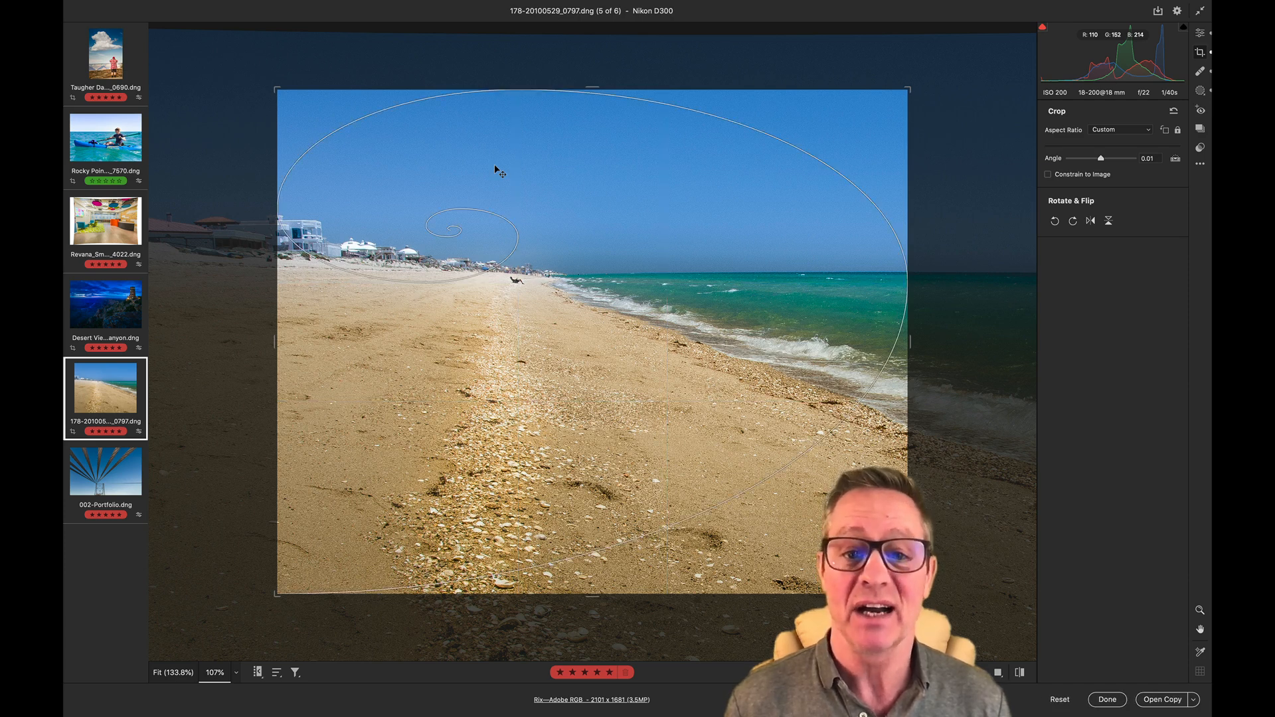
{"action": "key", "text": "alt"}
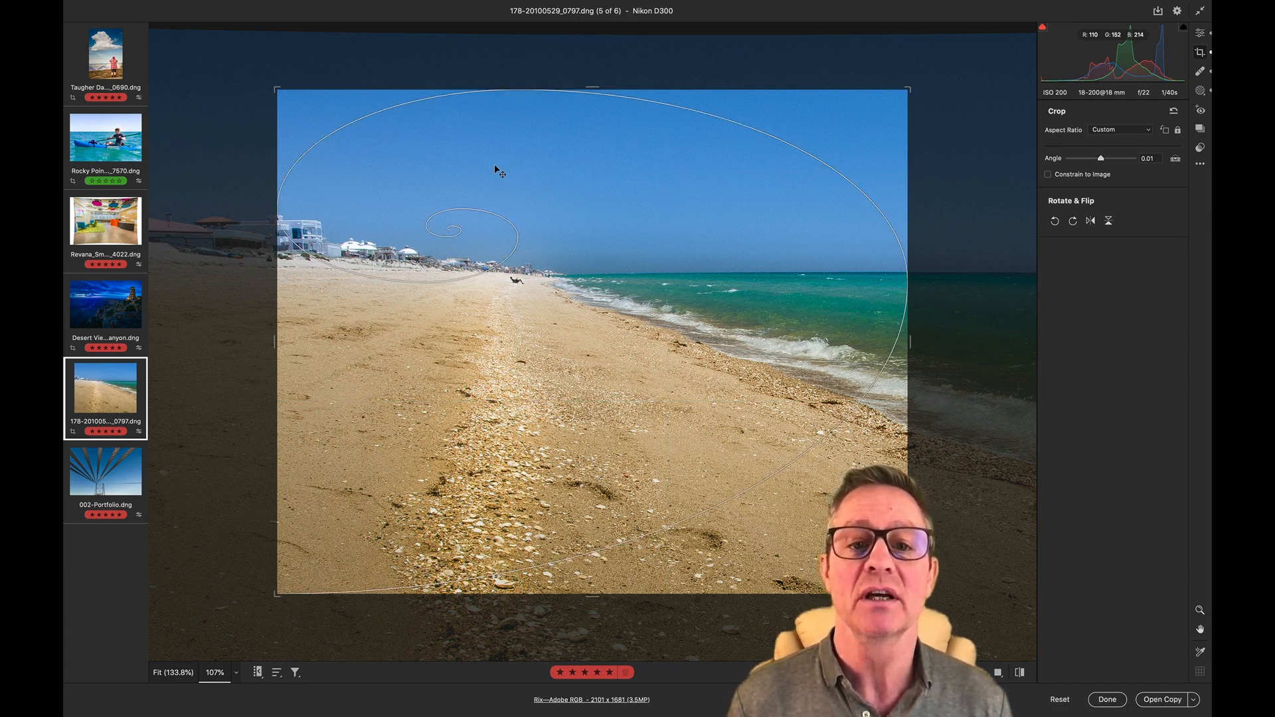
{"action": "key", "text": "o"}
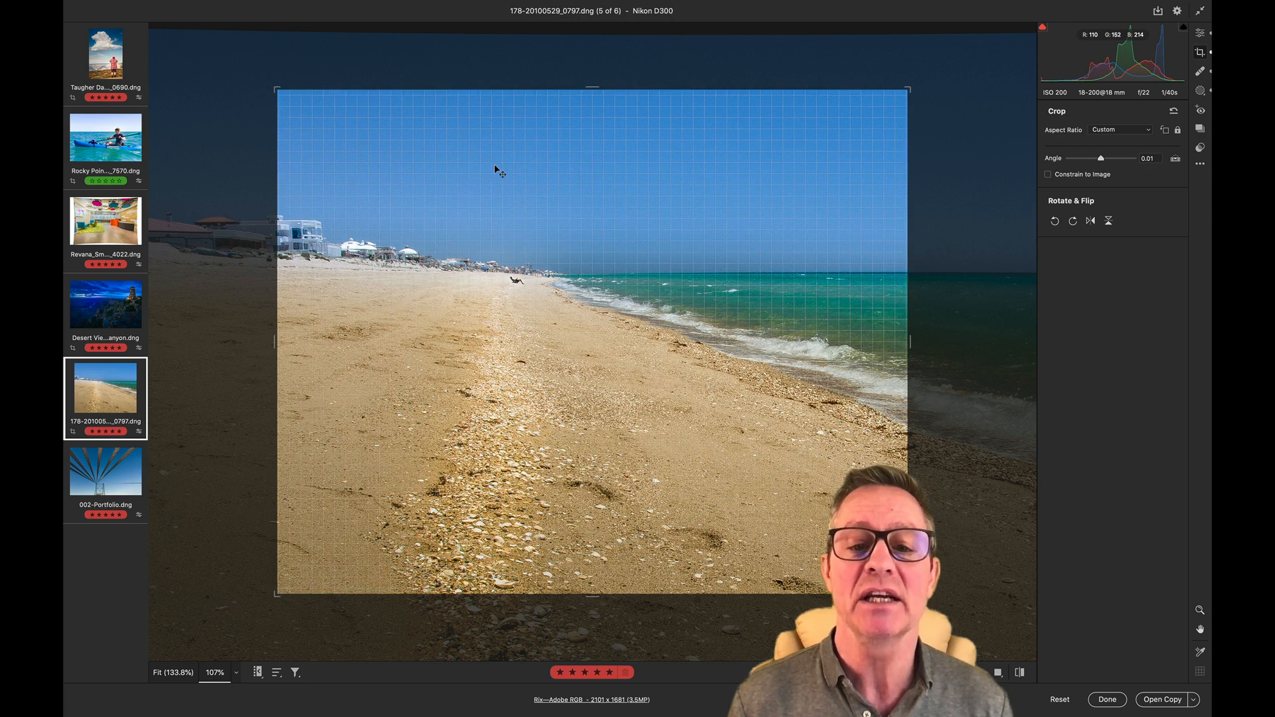
{"action": "key", "text": "o"}
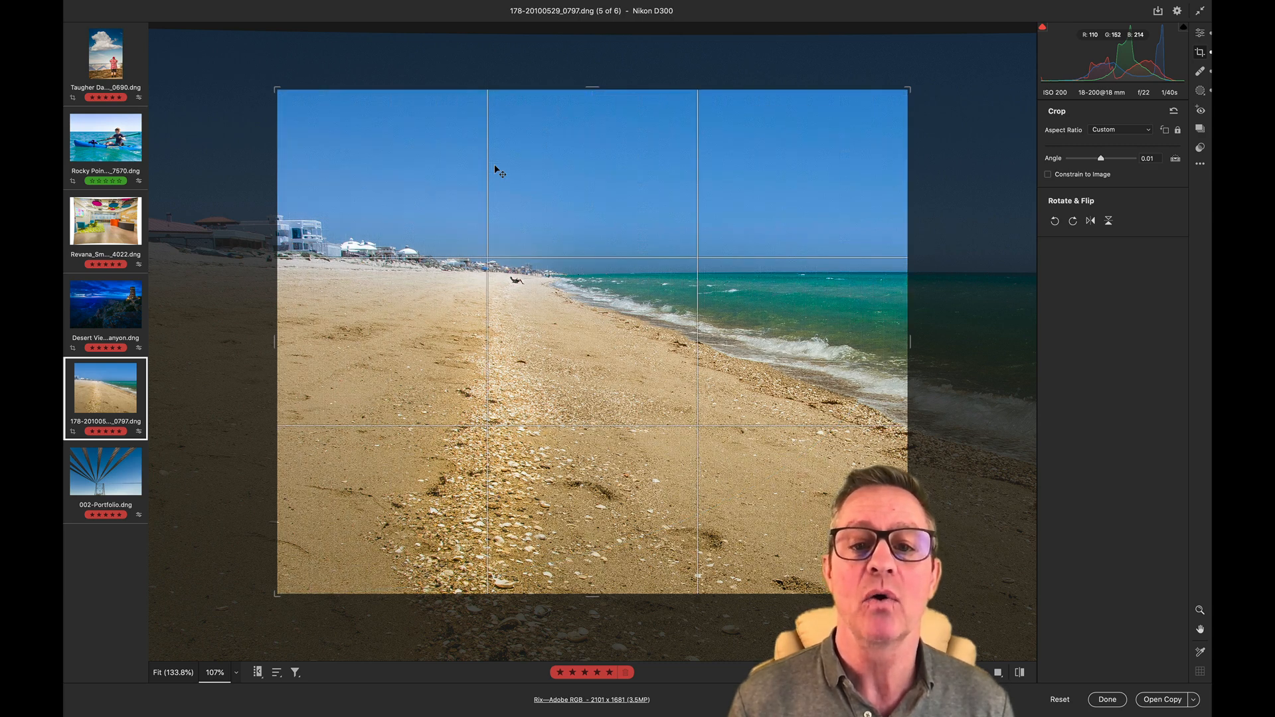
{"action": "key", "text": "o"}
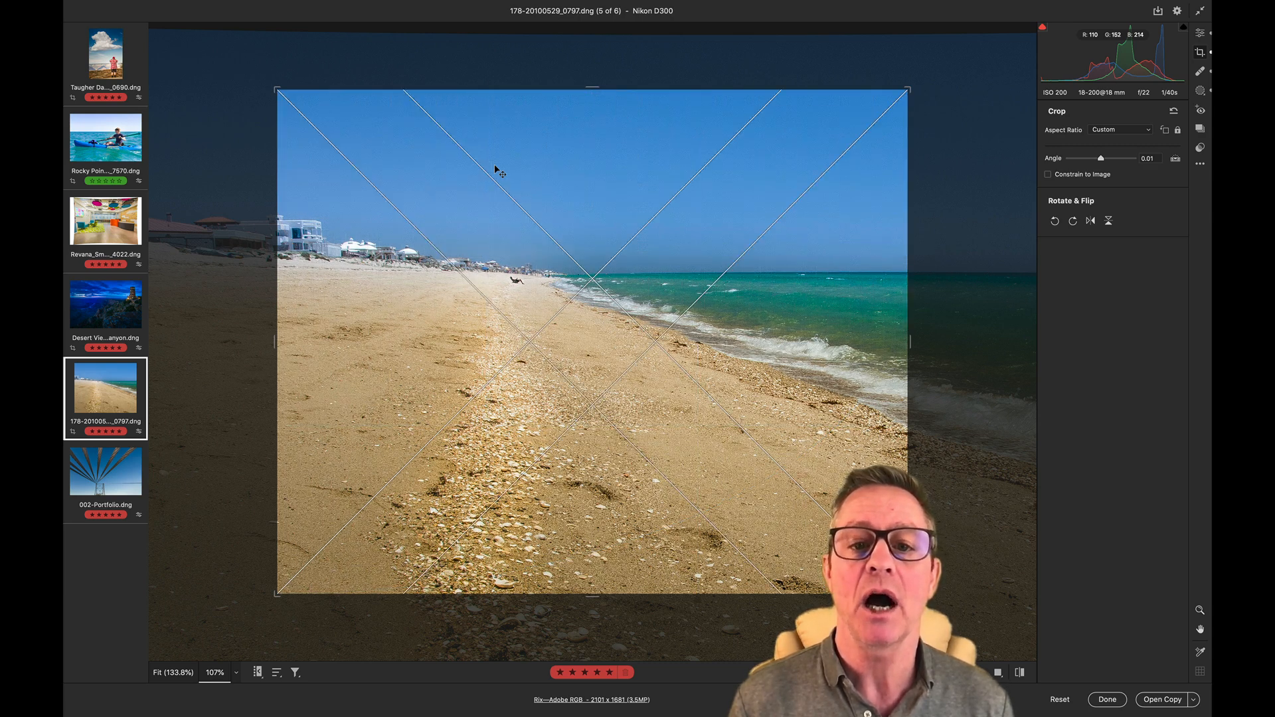
{"action": "key", "text": "o"}
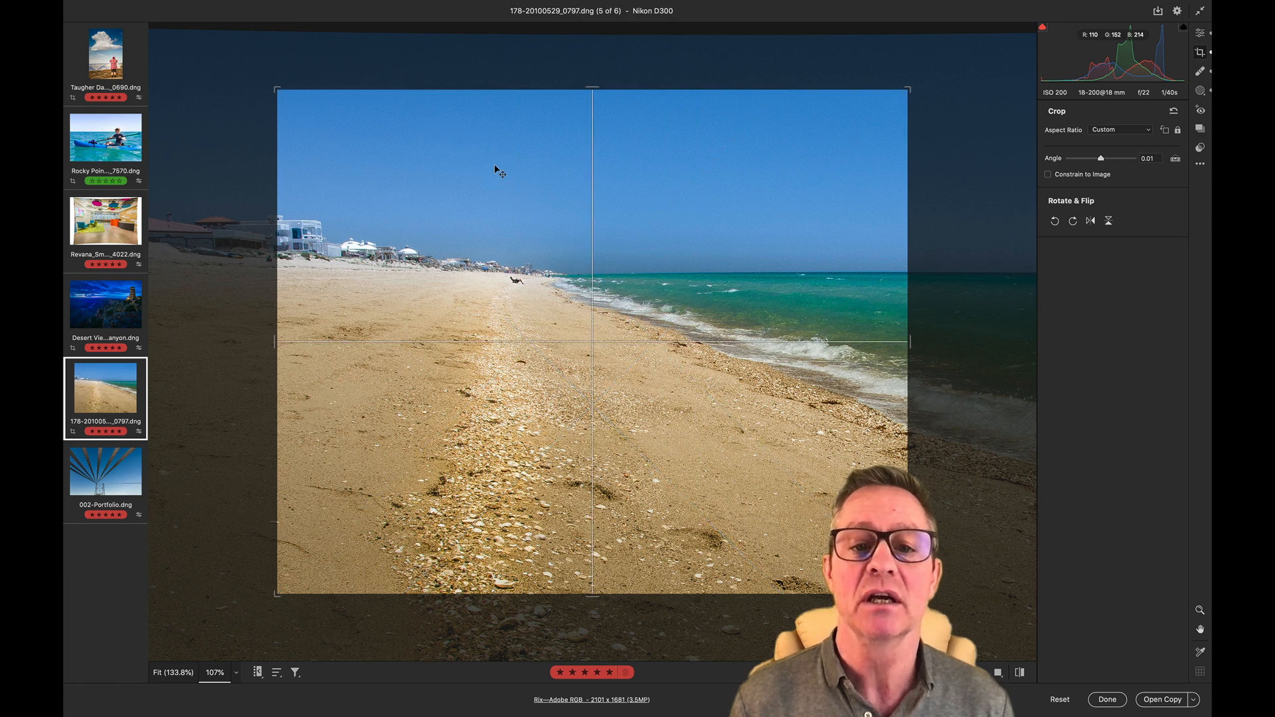
{"action": "key", "text": "o"}
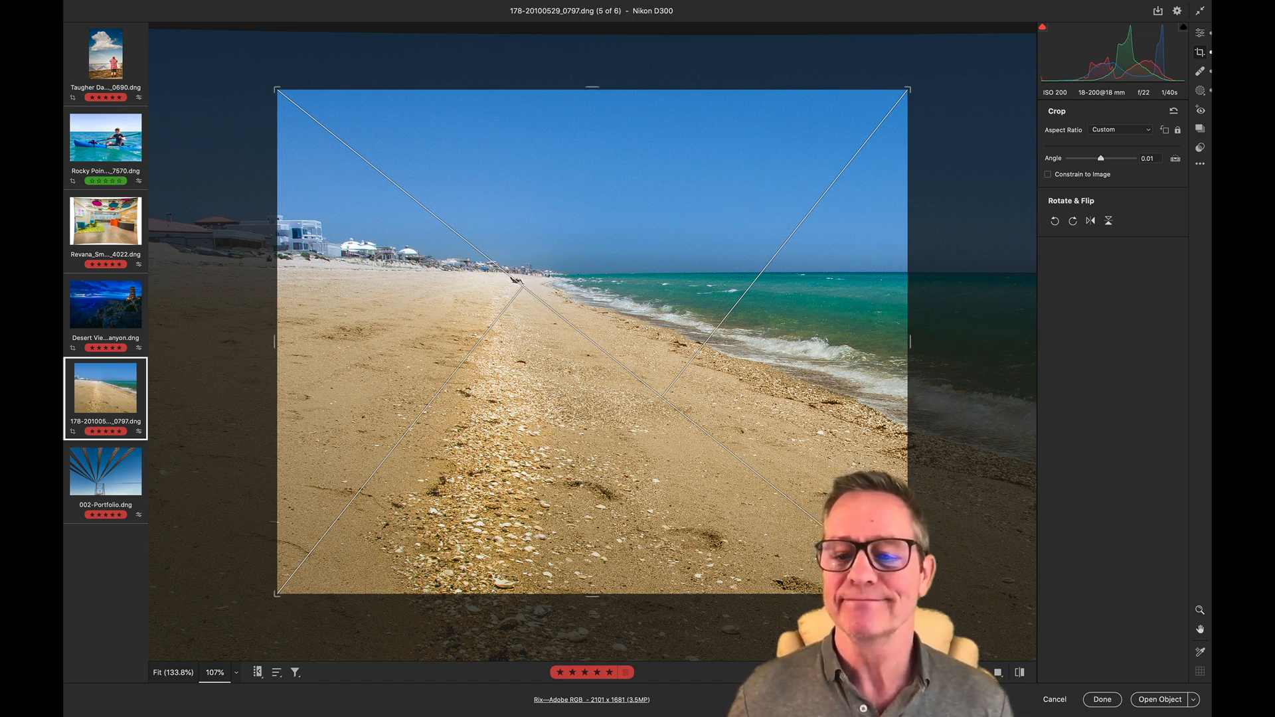
Shrink the beach crop to about 2053 x 1642 pixels and cycle through all the crop overlays back to the triangle overlay.
{"action": "left_click_drag", "start_coordinate": [909, 595], "coordinate": [901, 588]}
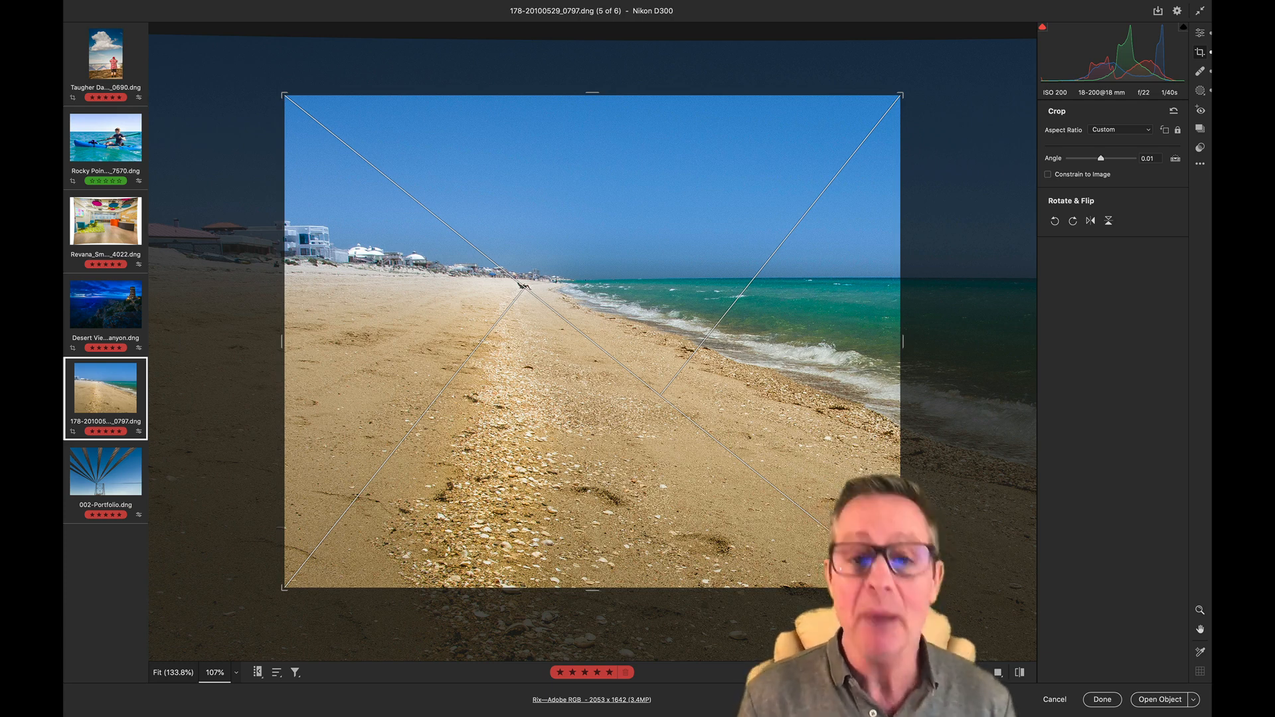
{"action": "key", "text": "alt"}
{"action": "key", "text": "o"}
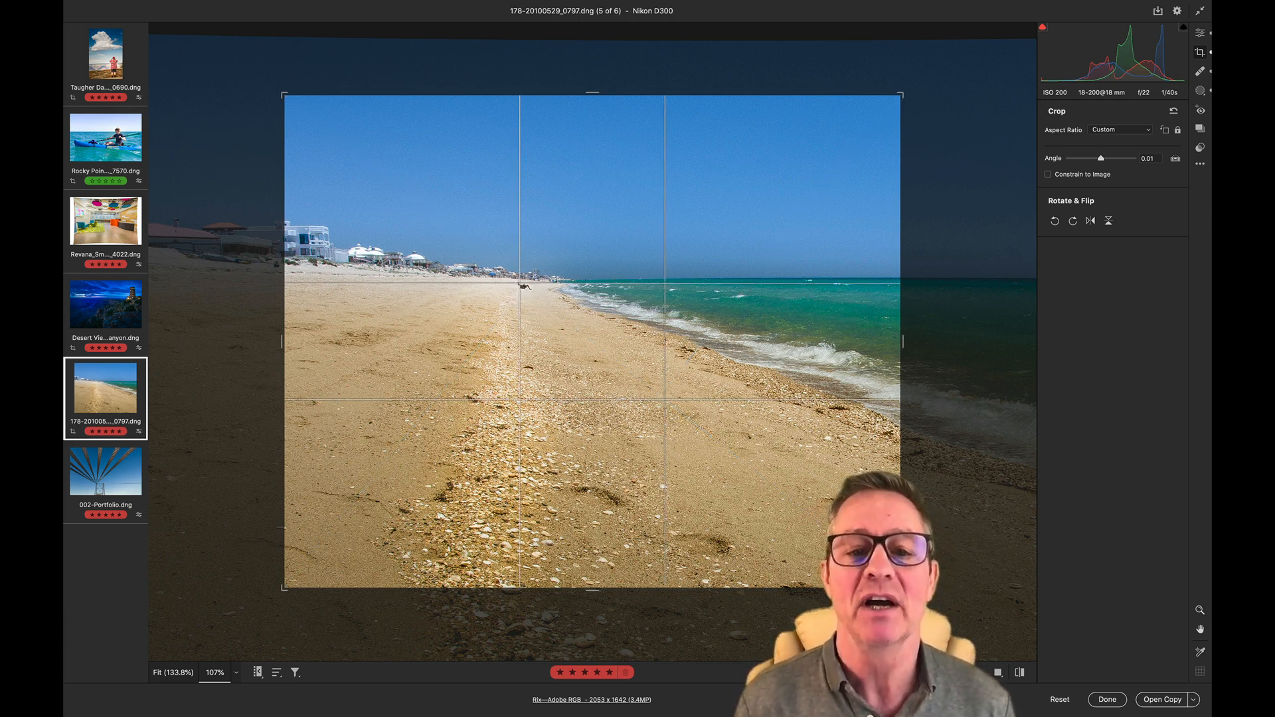
{"action": "key", "text": "o"}
{"action": "key", "text": "o"}
{"action": "key", "text": "o"}
{"action": "key", "text": "o"}
{"action": "key", "text": "o"}
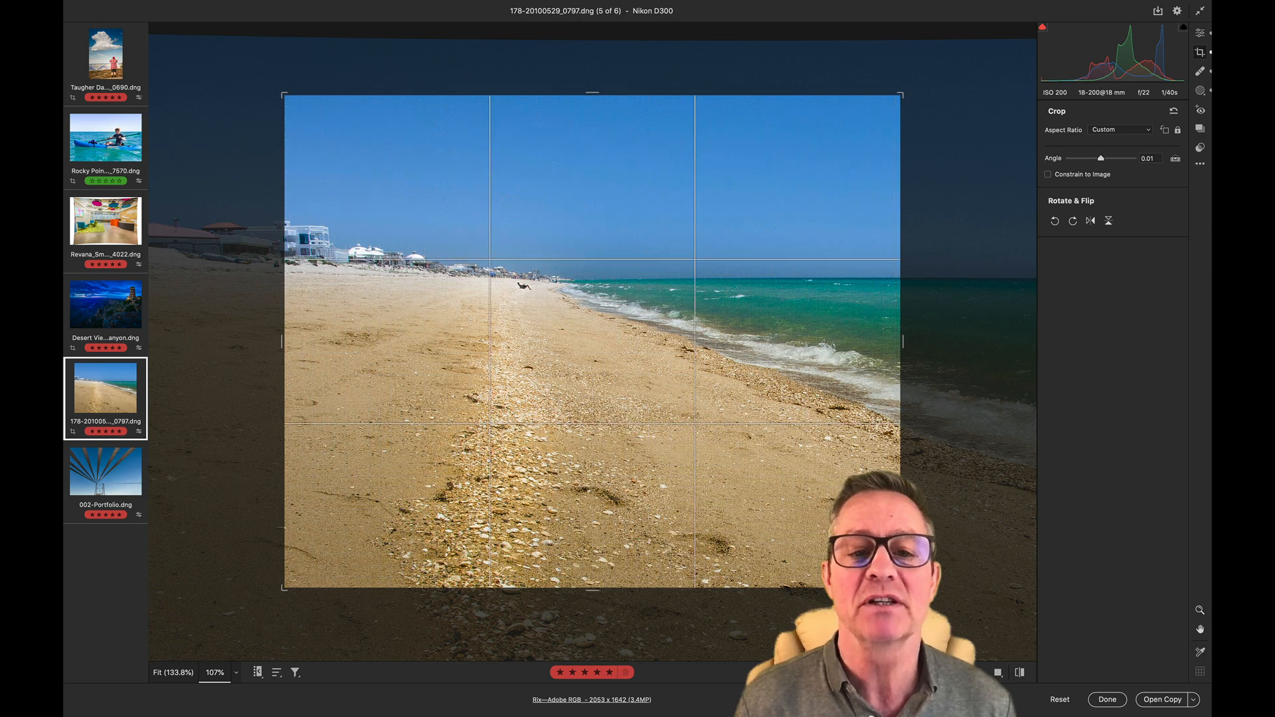
{"action": "key", "text": "o"}
{"action": "key", "text": "o"}
{"action": "key", "text": "o"}
{"action": "key", "text": "o"}
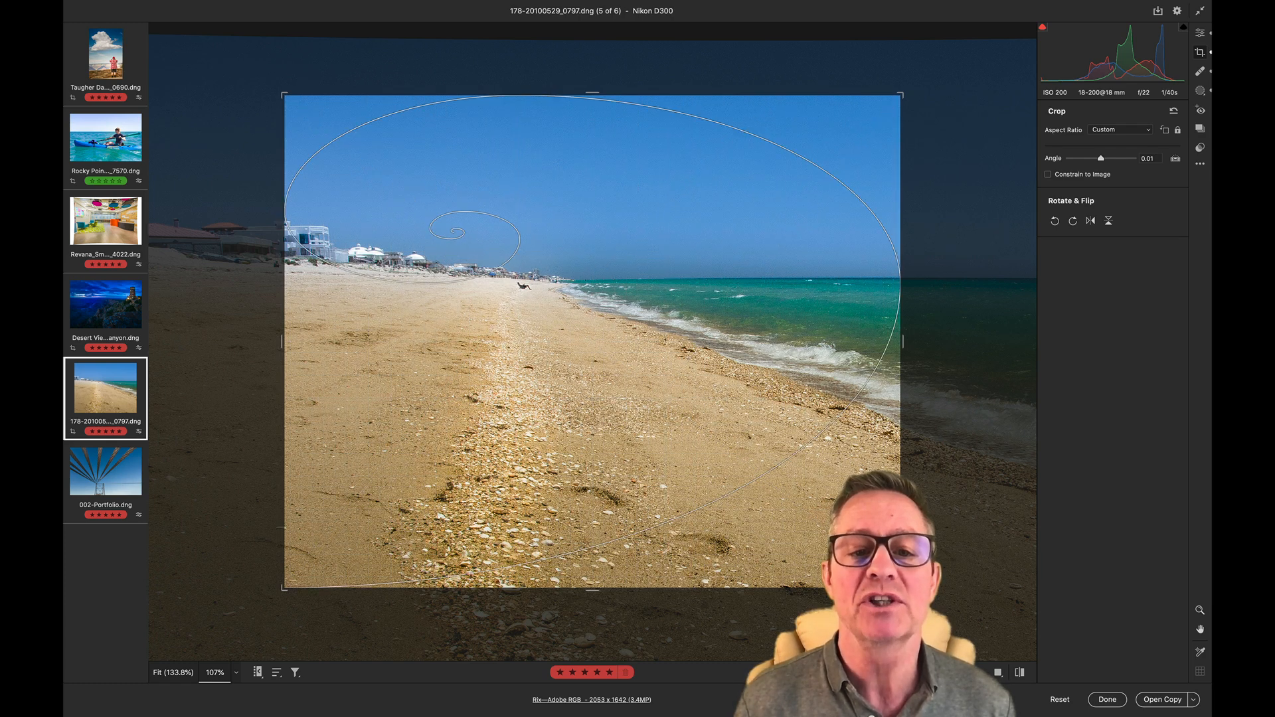
{"action": "key", "text": "o"}
{"action": "key", "text": "o"}
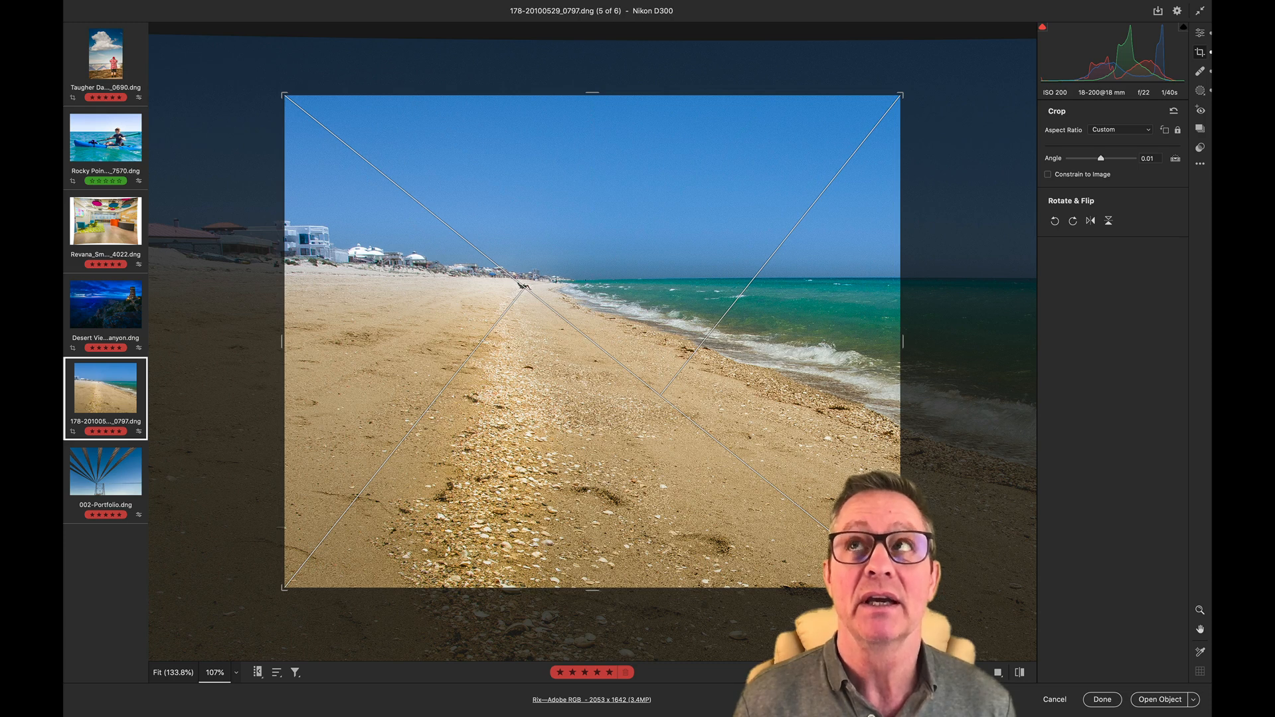
Flip the triangle crop overlay's orientation back and forth to compare both directions on the beach photo.
{"action": "key", "text": "shift+o"}
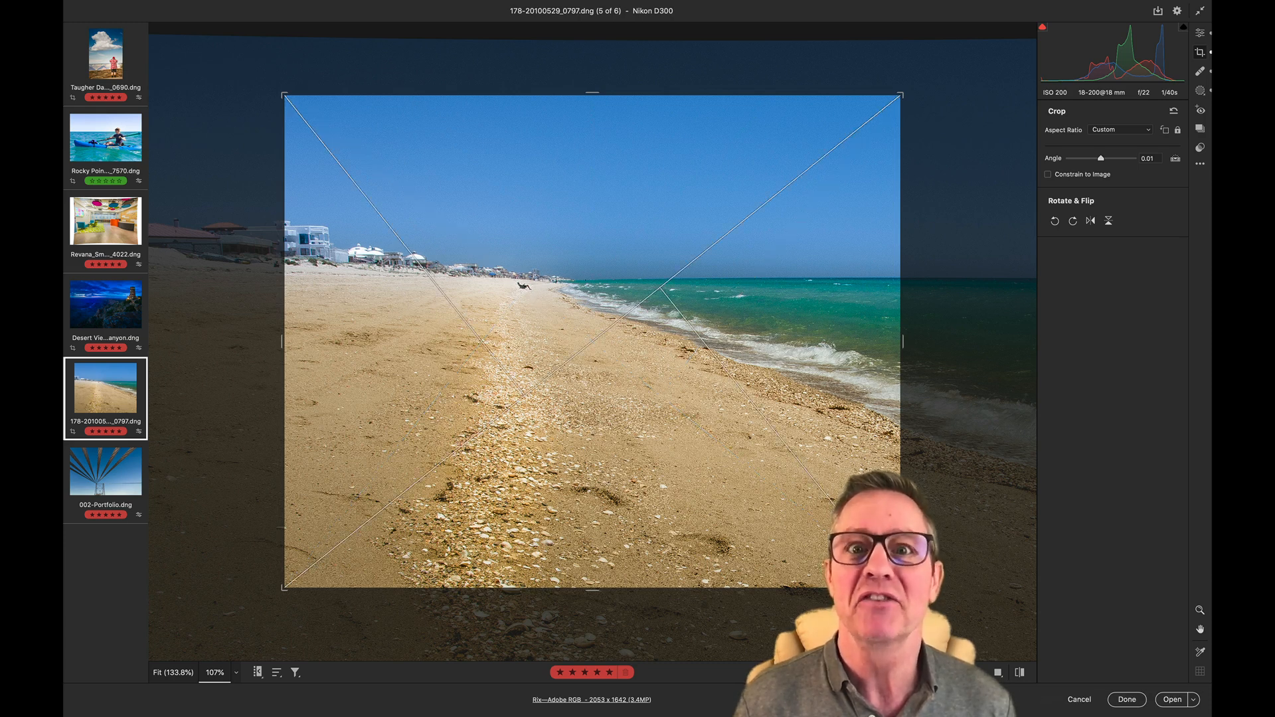
{"action": "key", "text": "shift+o"}
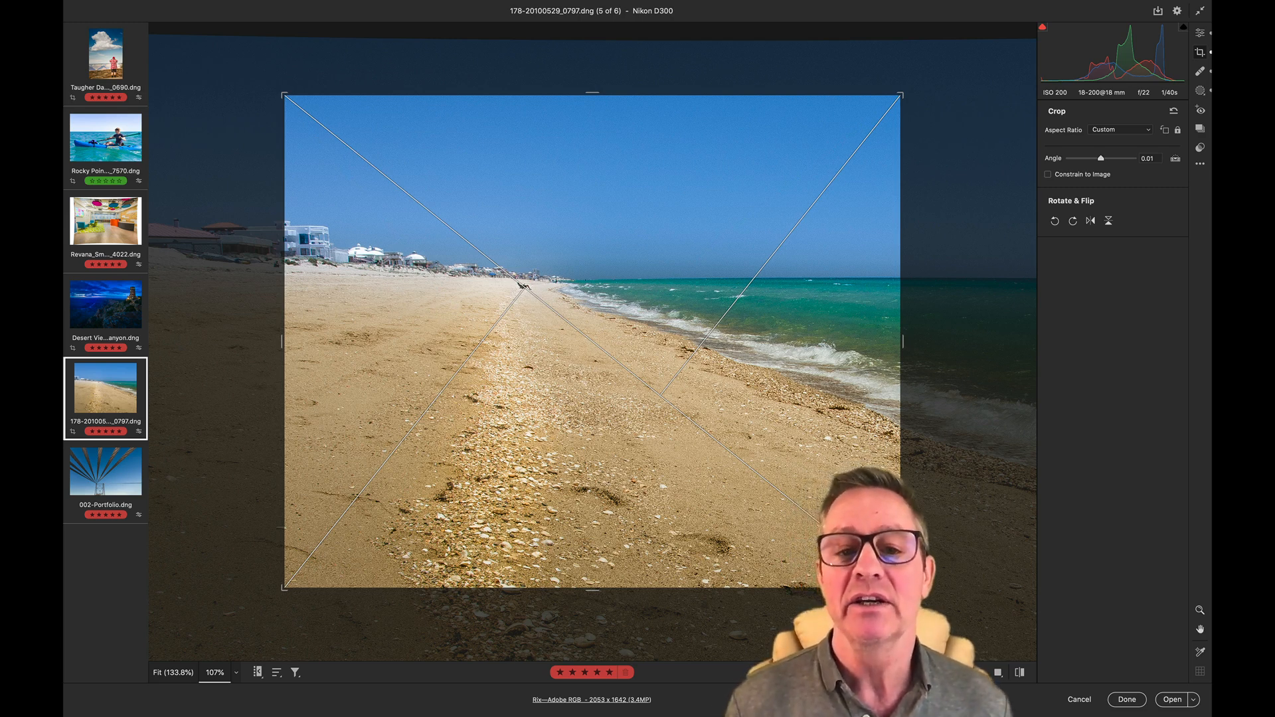
{"action": "key", "text": "shift+o"}
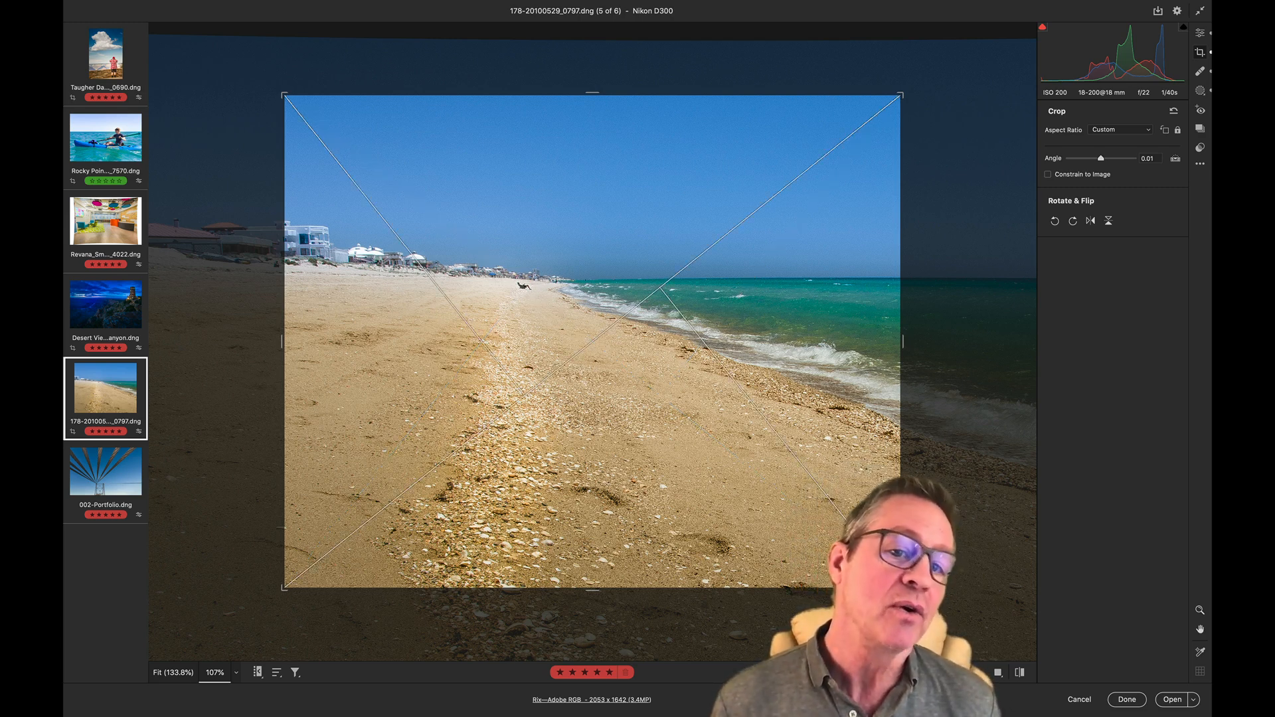
{"action": "key", "text": "shift+o"}
{"action": "key", "text": "shift+o"}
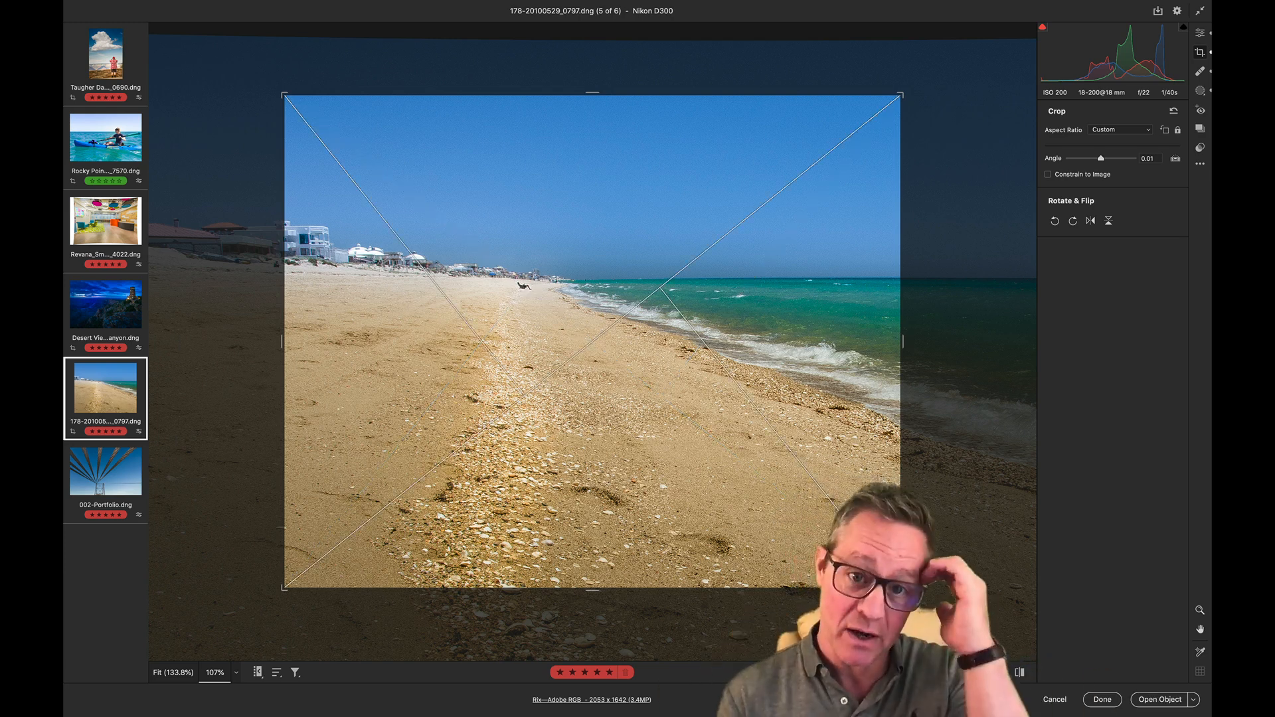
{"action": "key", "text": "shift+o"}
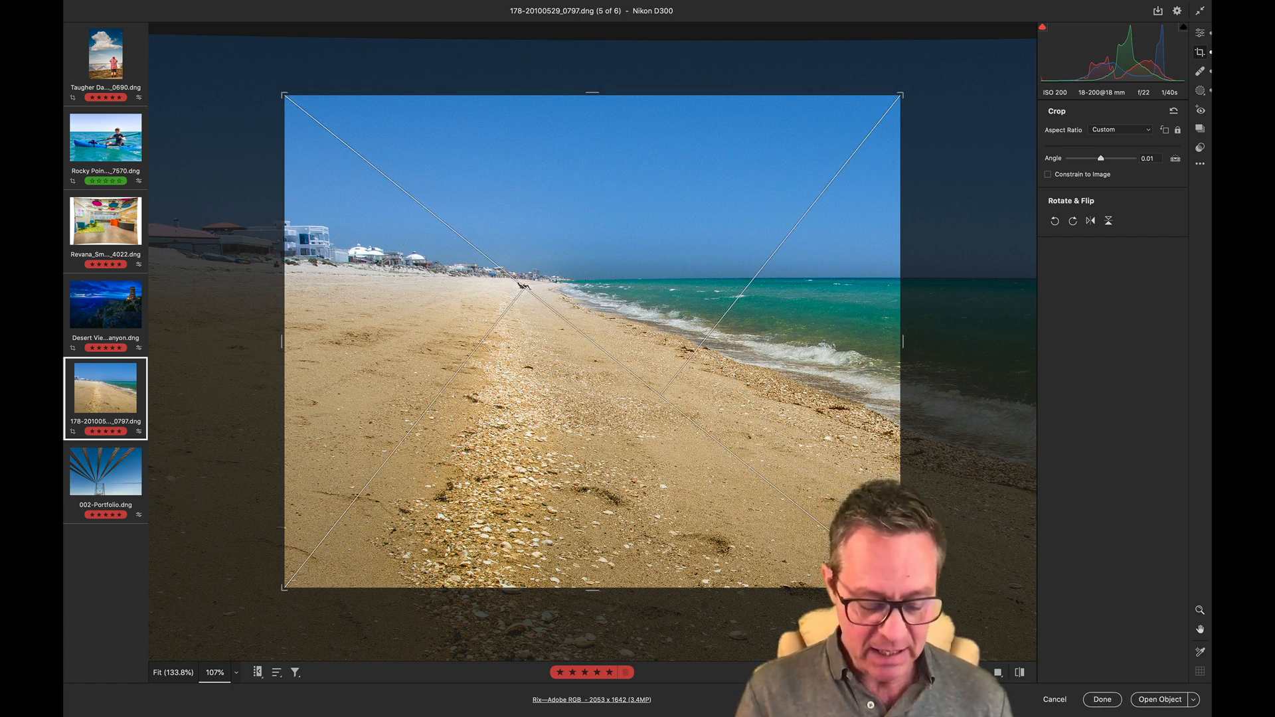
{"action": "key", "text": "alt"}
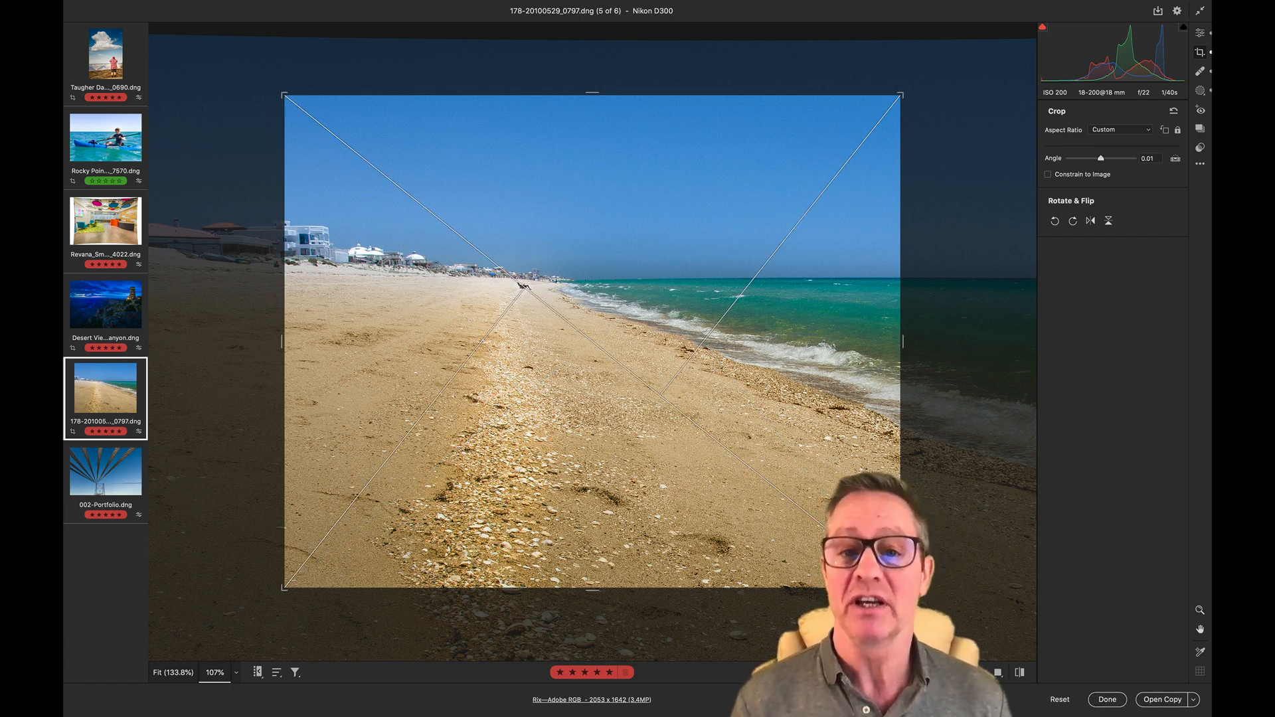
Switch the beach crop overlay to the golden spiral, shrink the crop to about 1736 x 1389 pixels, and apply it.
{"action": "key", "text": "o"}
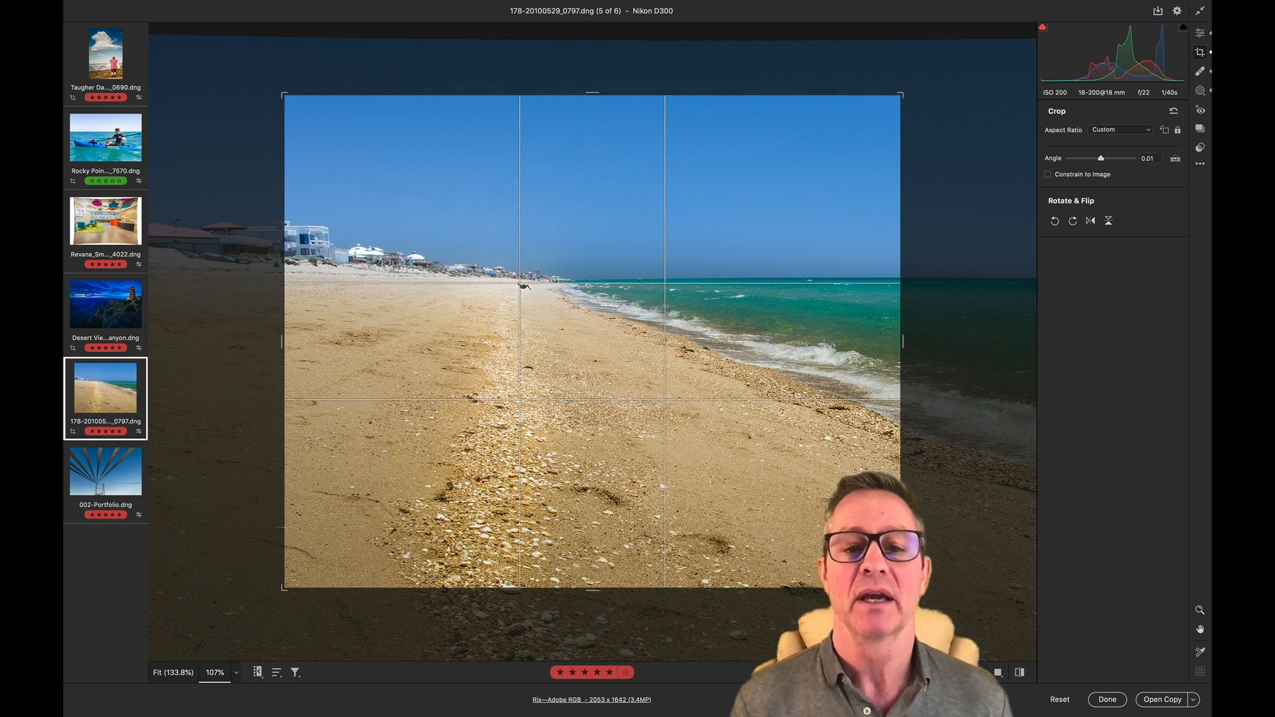
{"action": "key", "text": "o"}
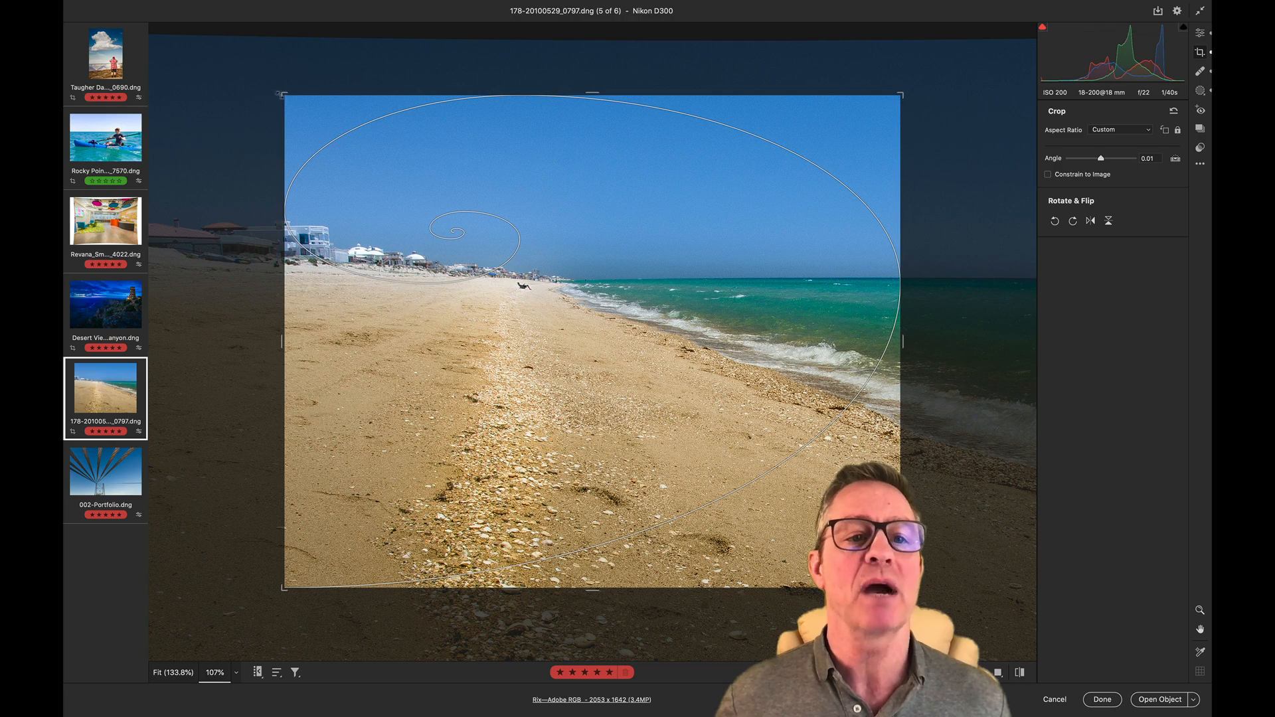
{"action": "left_click_drag", "start_coordinate": [282, 95], "coordinate": [329, 116]}
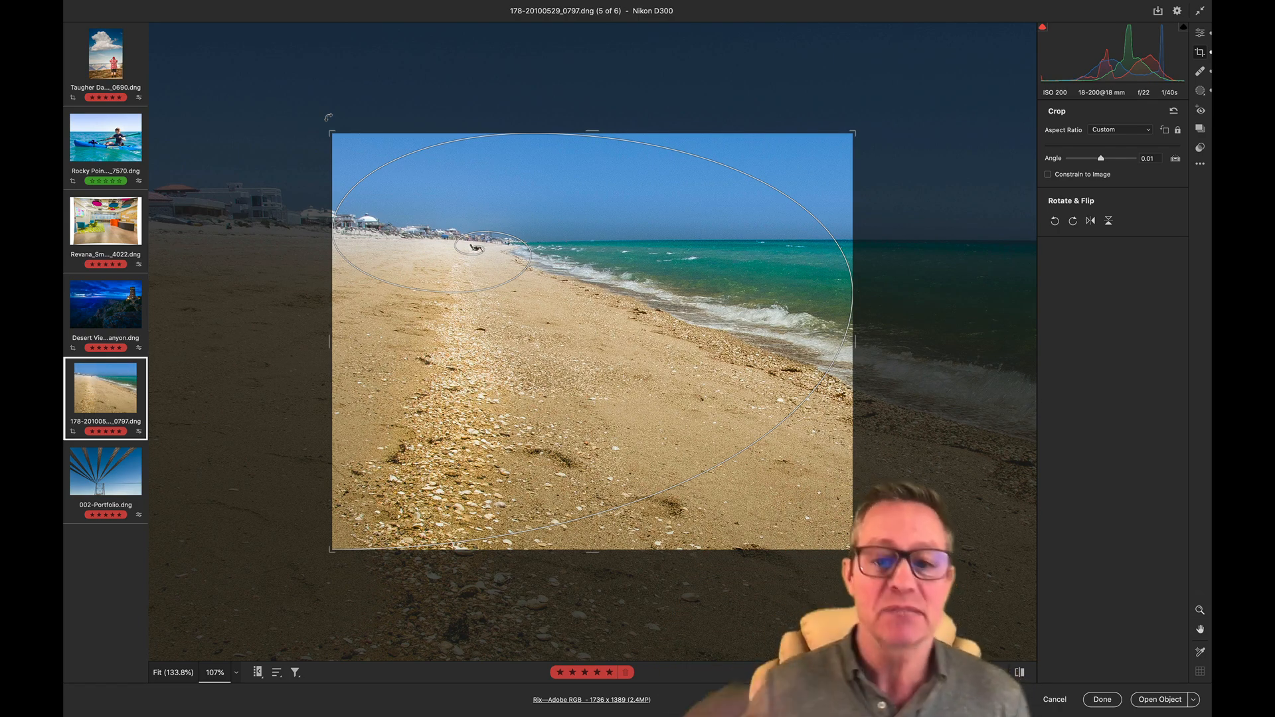
{"action": "key", "text": "Return"}
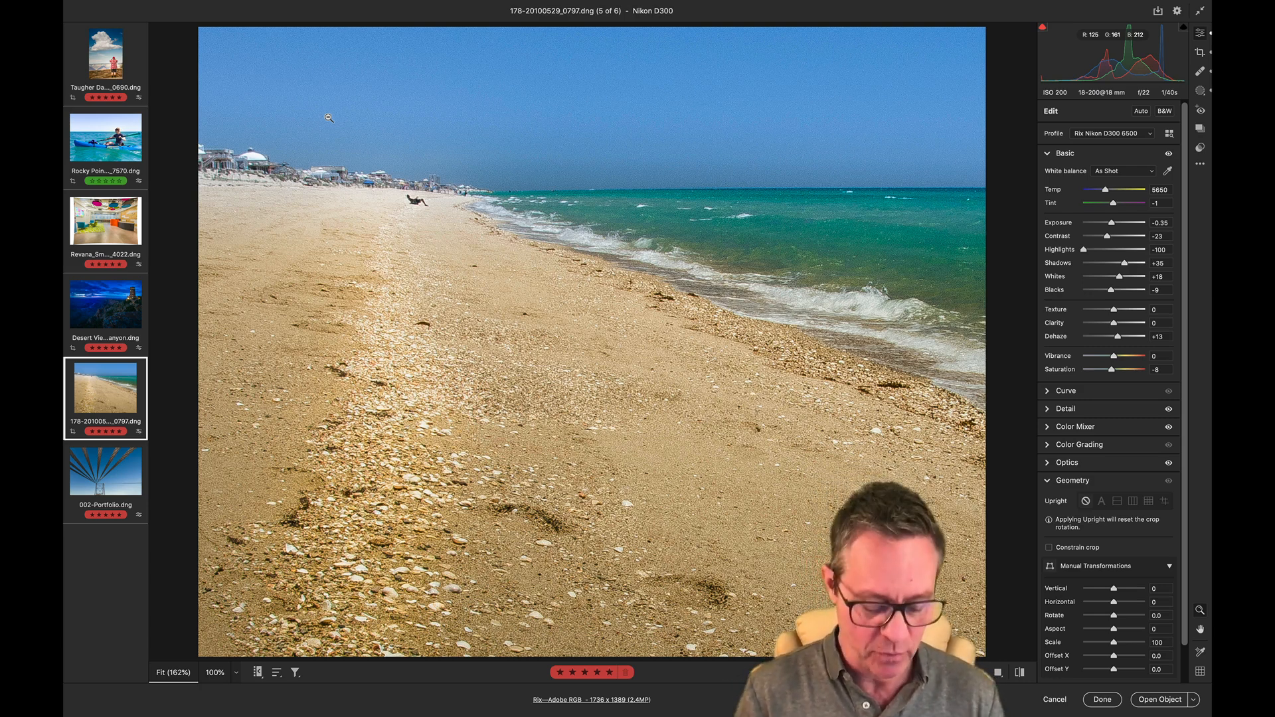
Reopen the beach crop and cycle the golden spiral overlay through all its orientations, returning to the spiral centred on the small dark figure.
{"action": "key", "text": "c"}
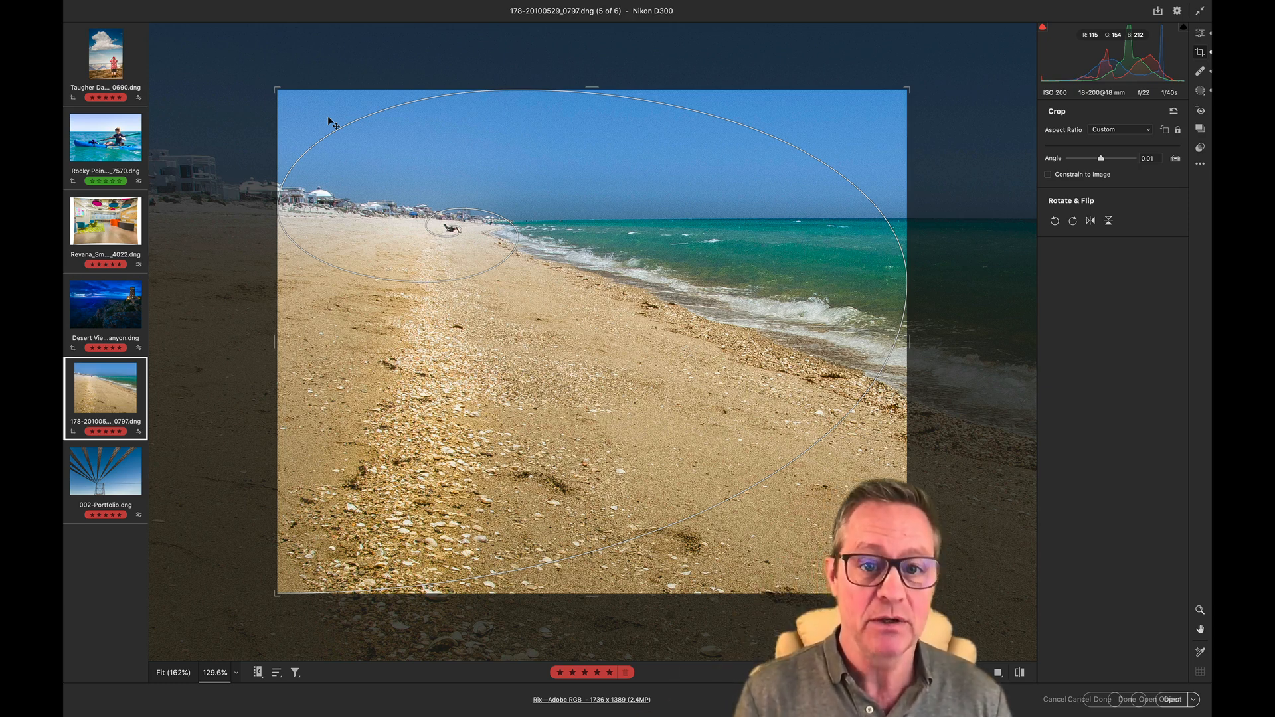
{"action": "key", "text": "shift"}
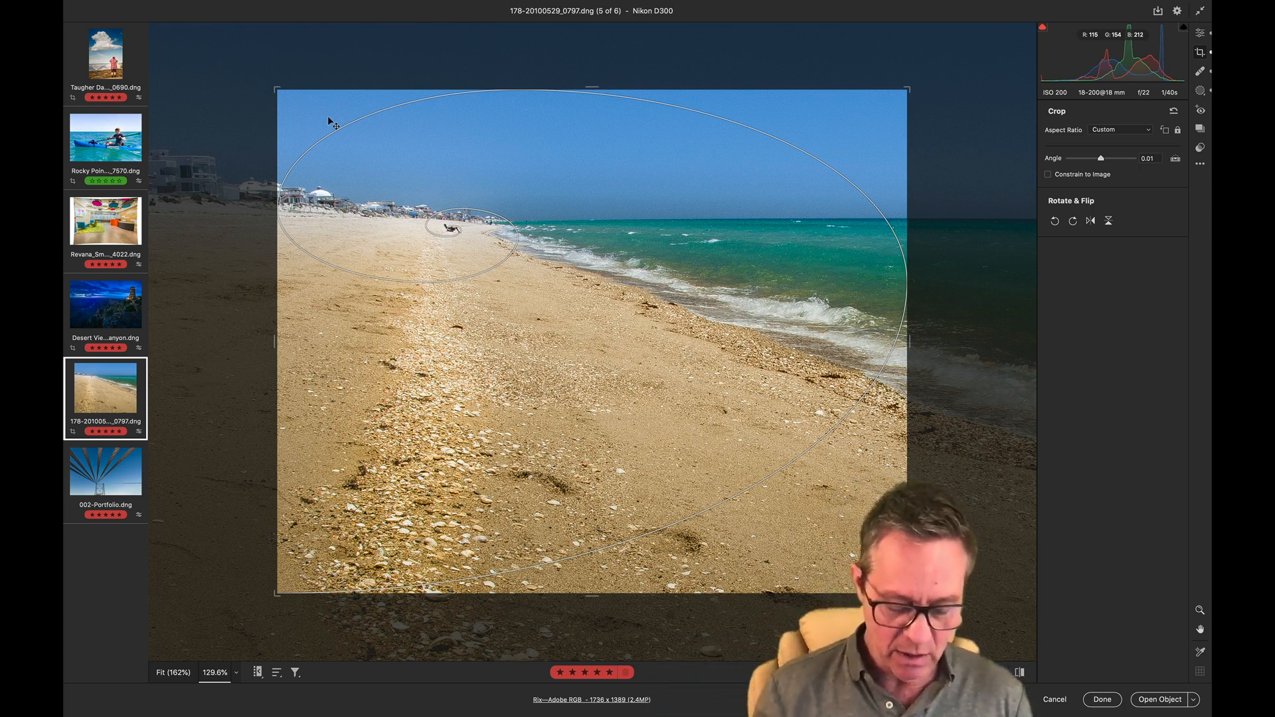
{"action": "key", "text": "shift+o"}
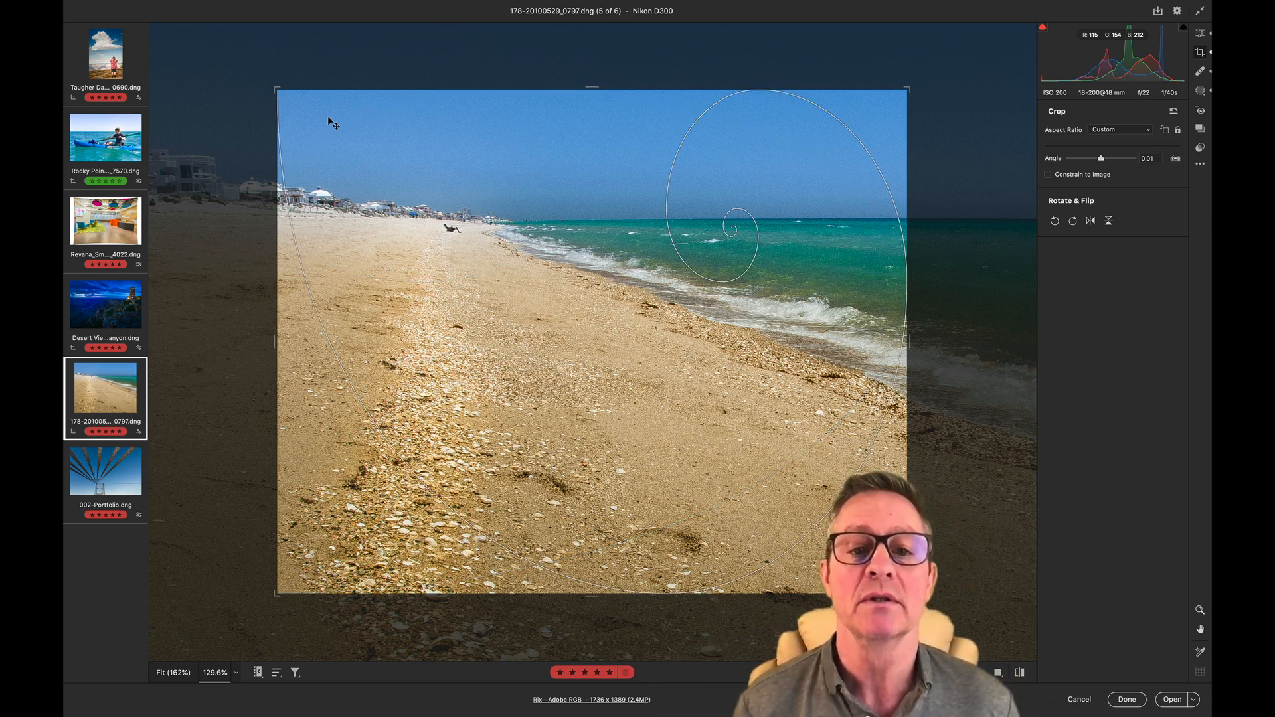
{"action": "key", "text": "shift+o"}
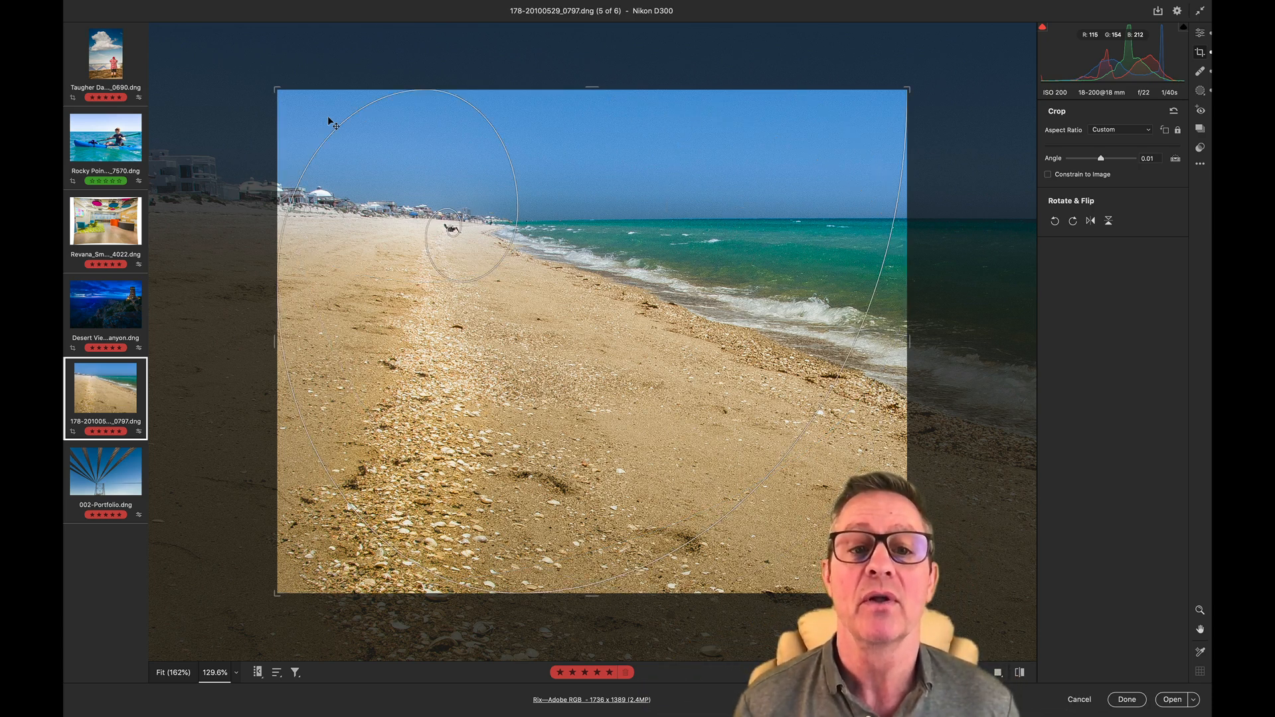
{"action": "key", "text": "shift+o"}
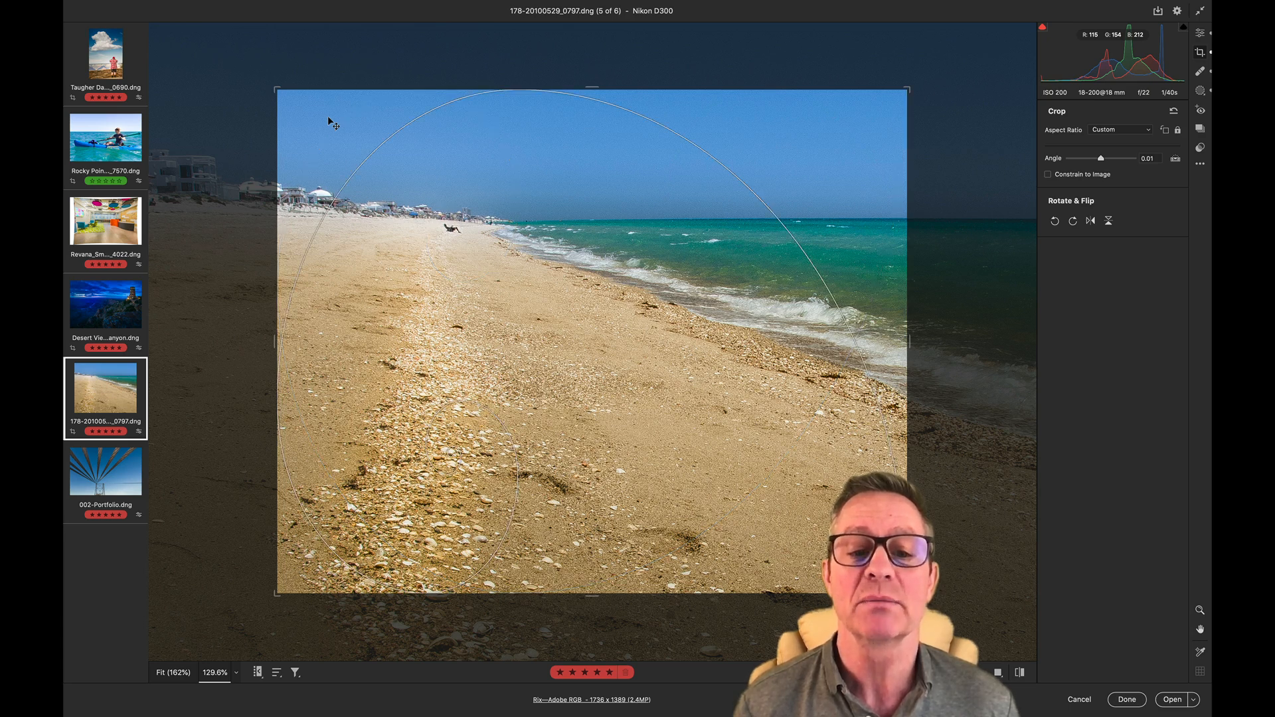
{"action": "key", "text": "shift+o"}
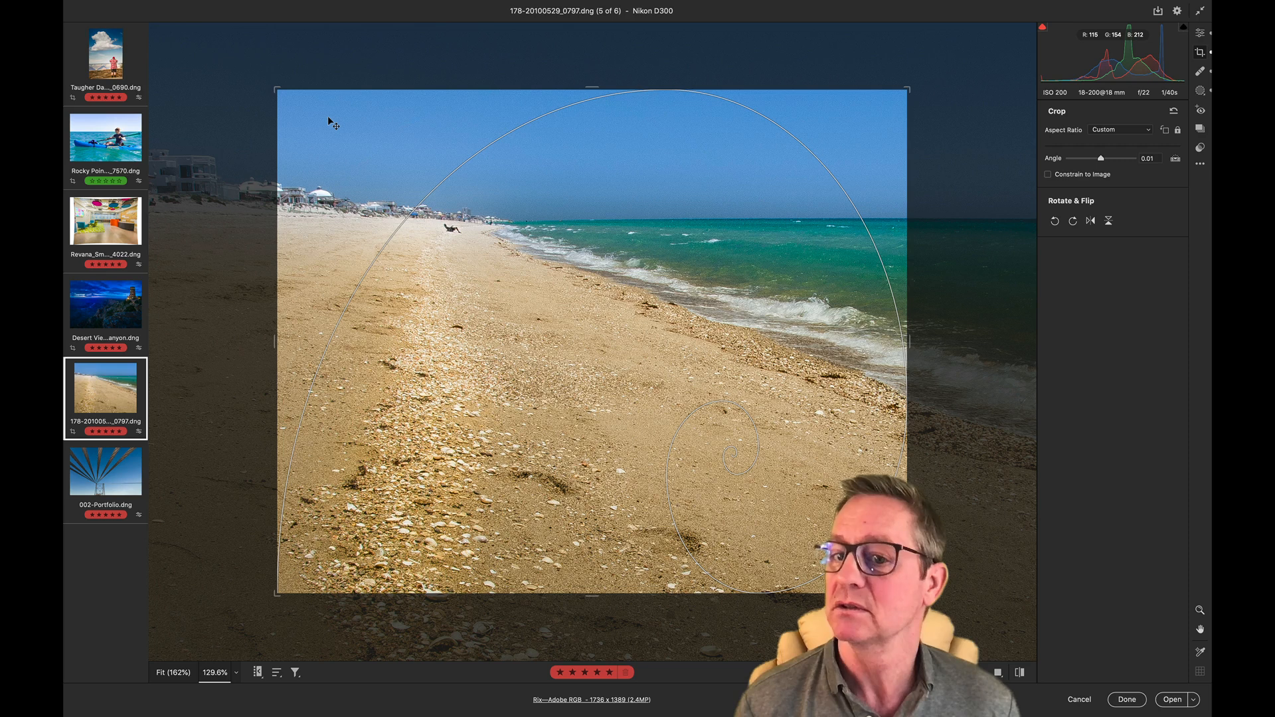
{"action": "key", "text": "shift+o"}
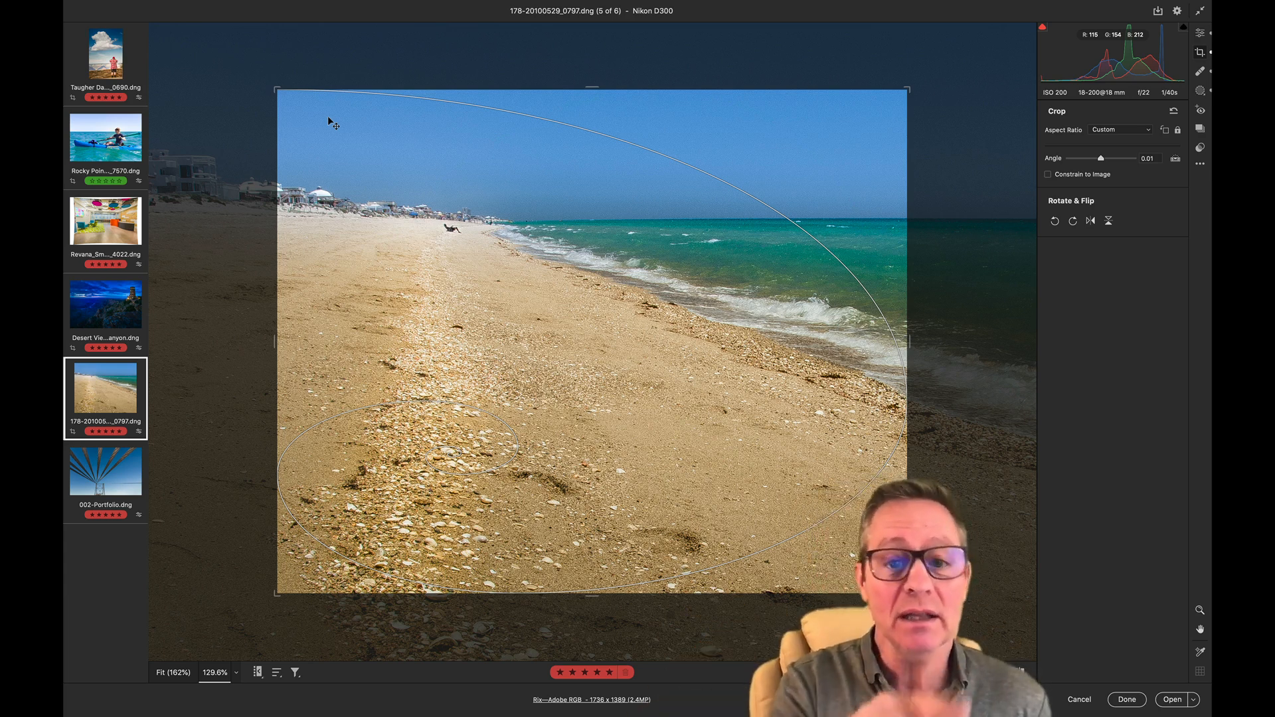
{"action": "key", "text": "shift+o"}
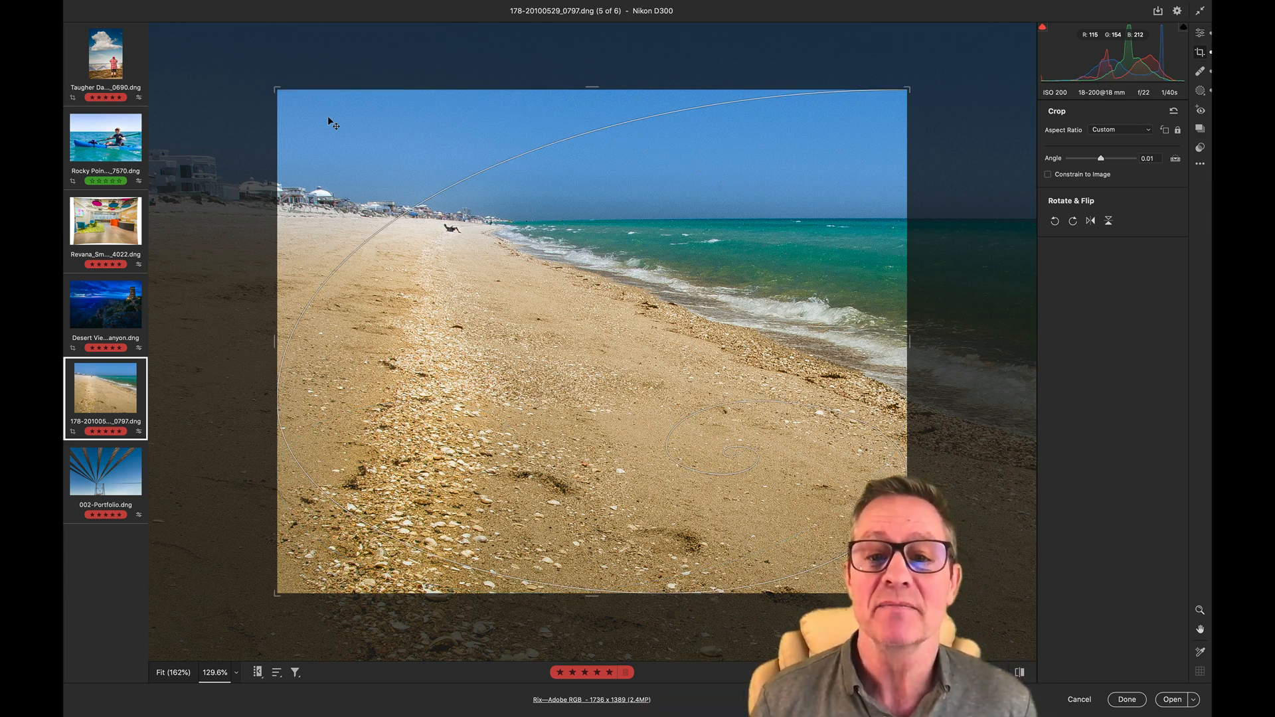
{"action": "key", "text": "shift+o"}
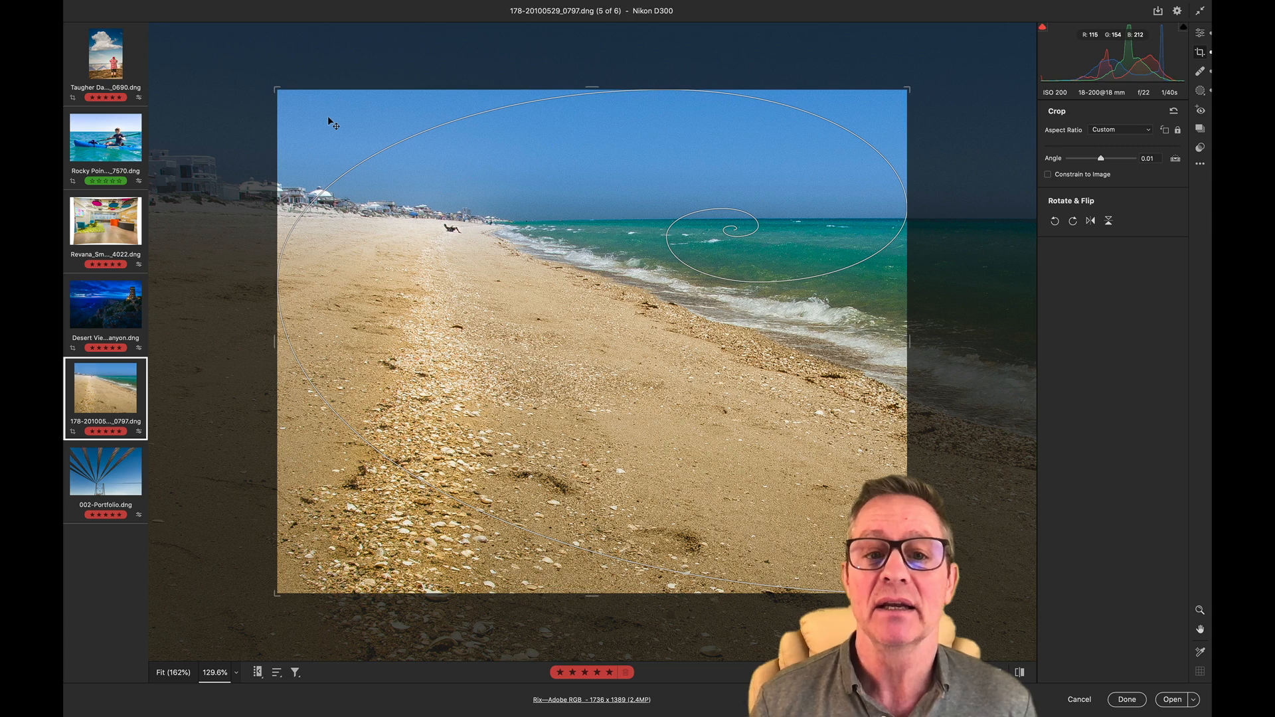
{"action": "key", "text": "shift+o"}
{"action": "key", "text": "shift+o"}
{"action": "key", "text": "shift+o"}
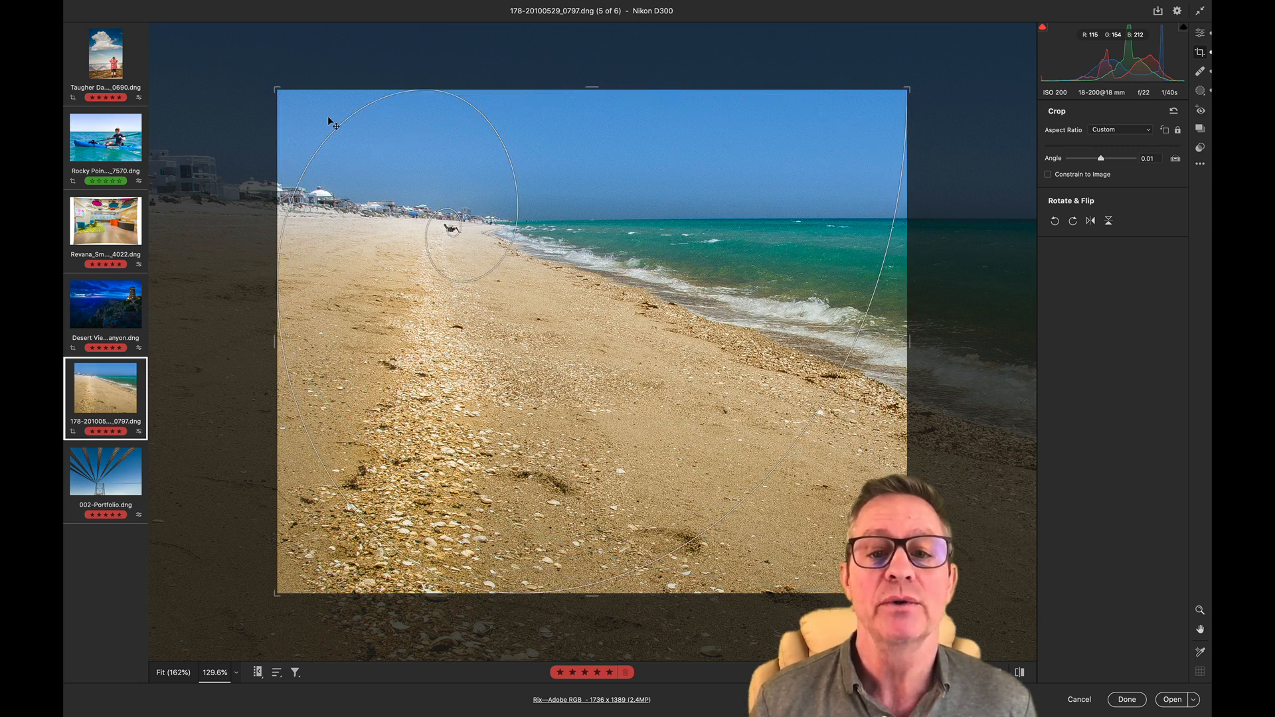
{"action": "key", "text": "shift+o"}
{"action": "key", "text": "shift+o"}
{"action": "key", "text": "shift+o"}
{"action": "key", "text": "shift+o"}
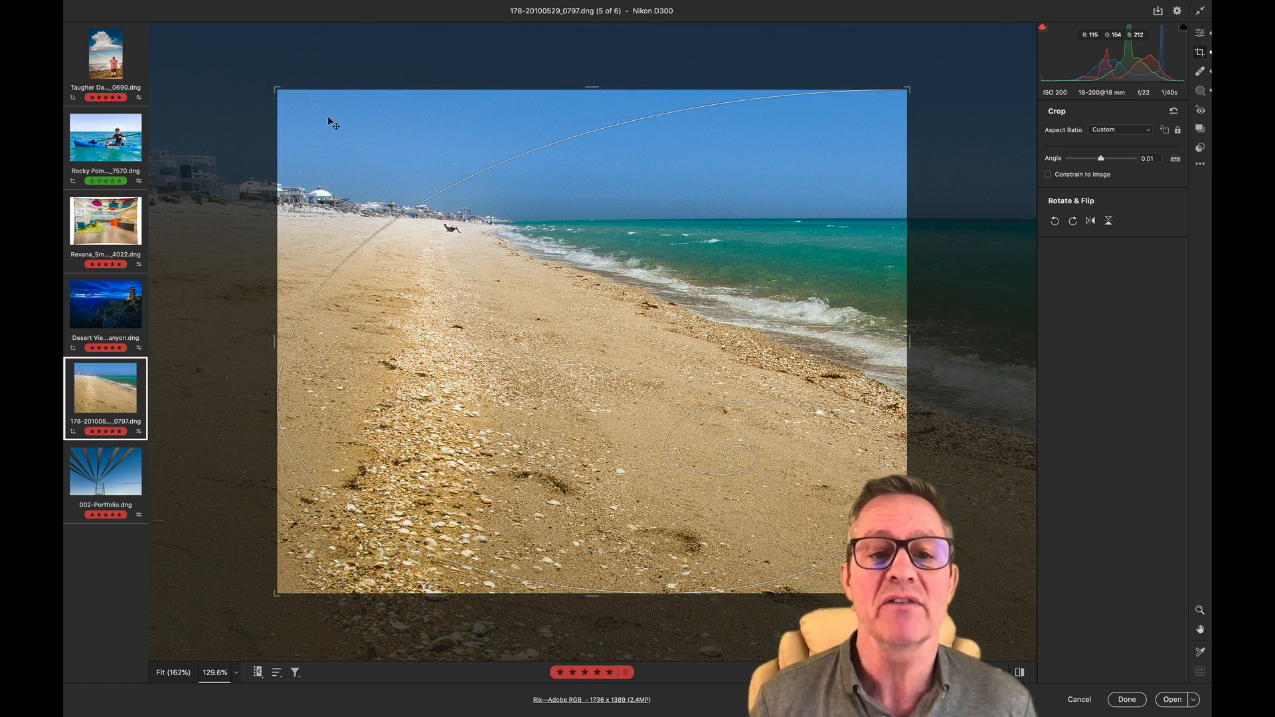
{"action": "key", "text": "shift+o"}
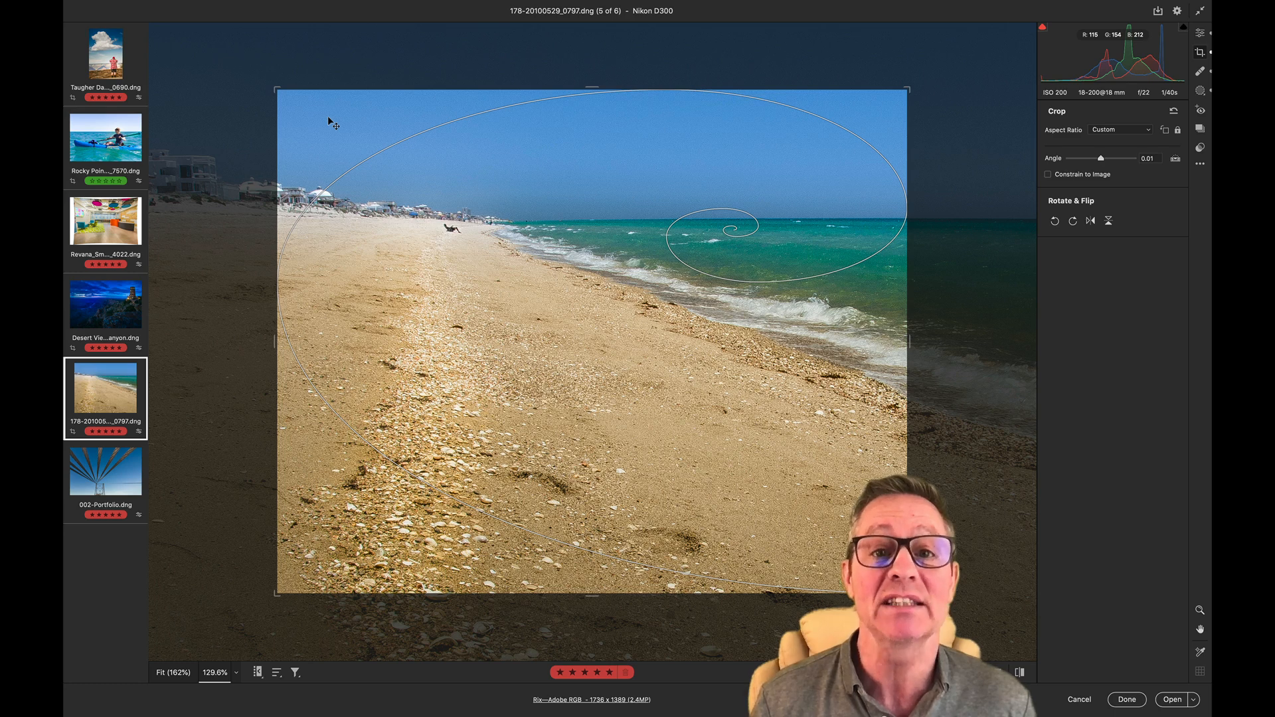
{"action": "key", "text": "shift+o"}
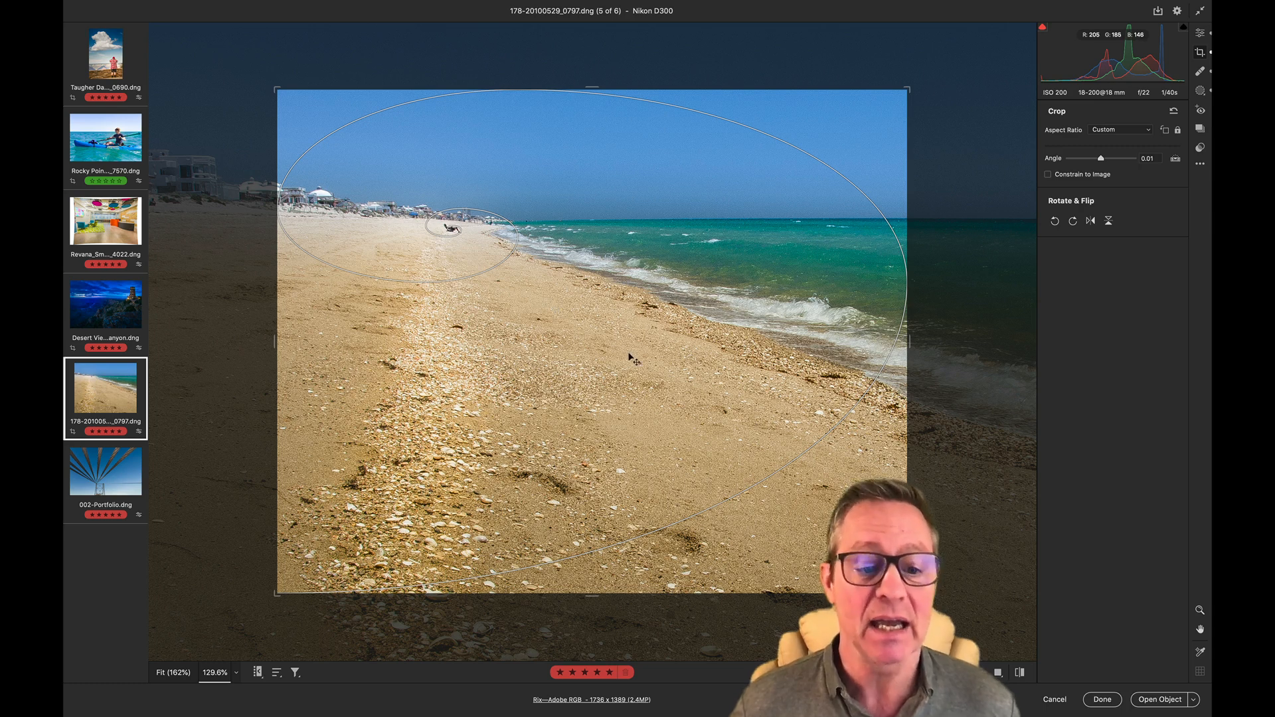
Review the beach crop's aspect ratio, crop mask opacity and overlay style options without changing any of them.
{"action": "right_click", "coordinate": [616, 397]}
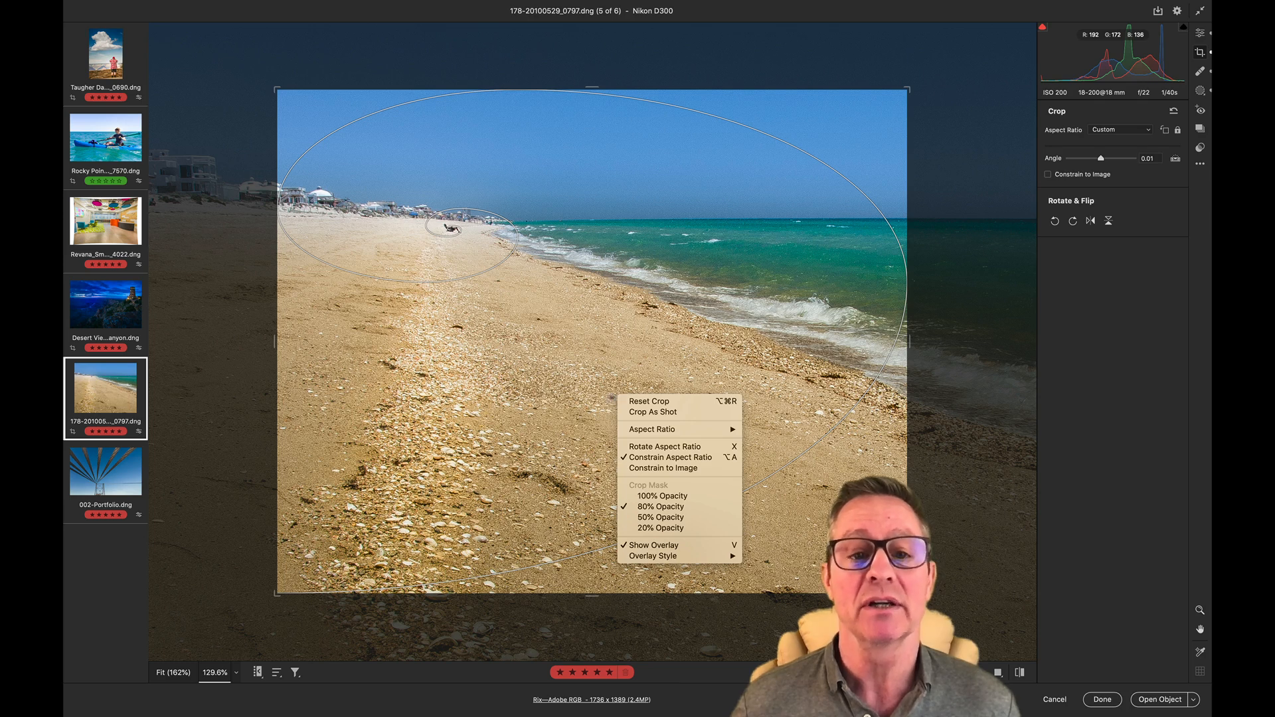
{"action": "left_click", "coordinate": [556, 397]}
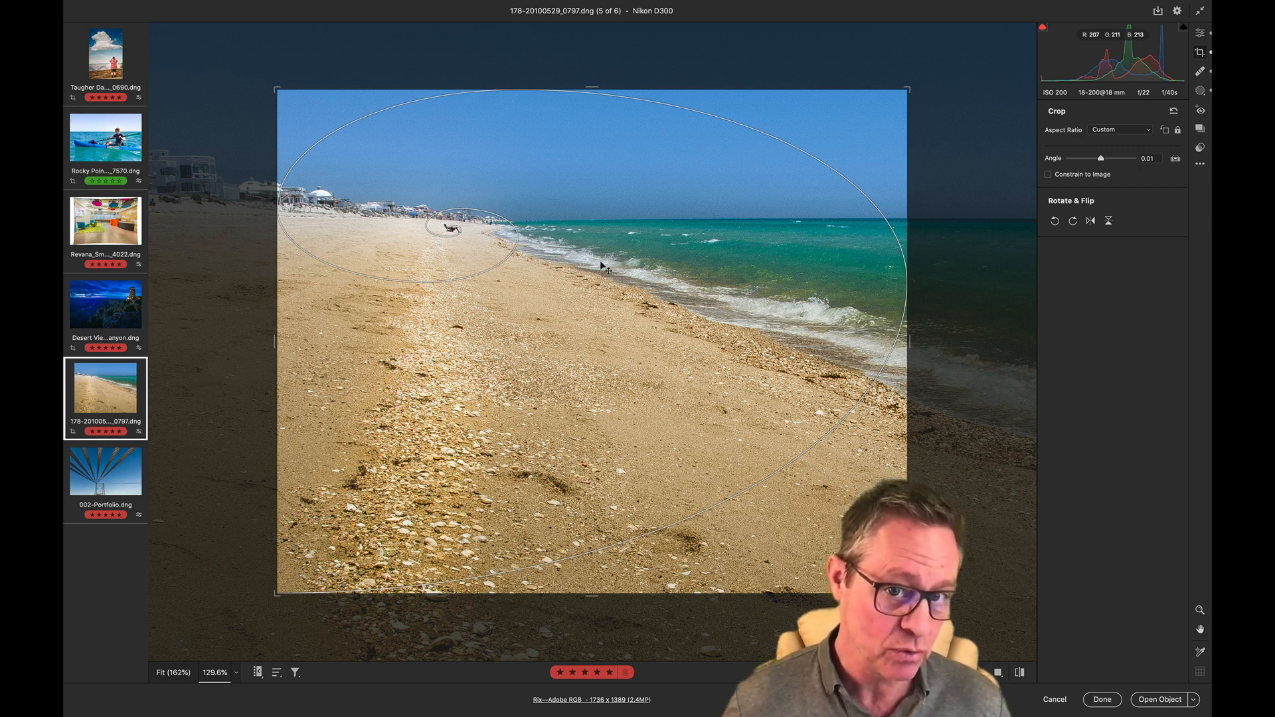
{"action": "right_click", "coordinate": [637, 246]}
{"action": "mouse_move", "coordinate": [655, 281]}
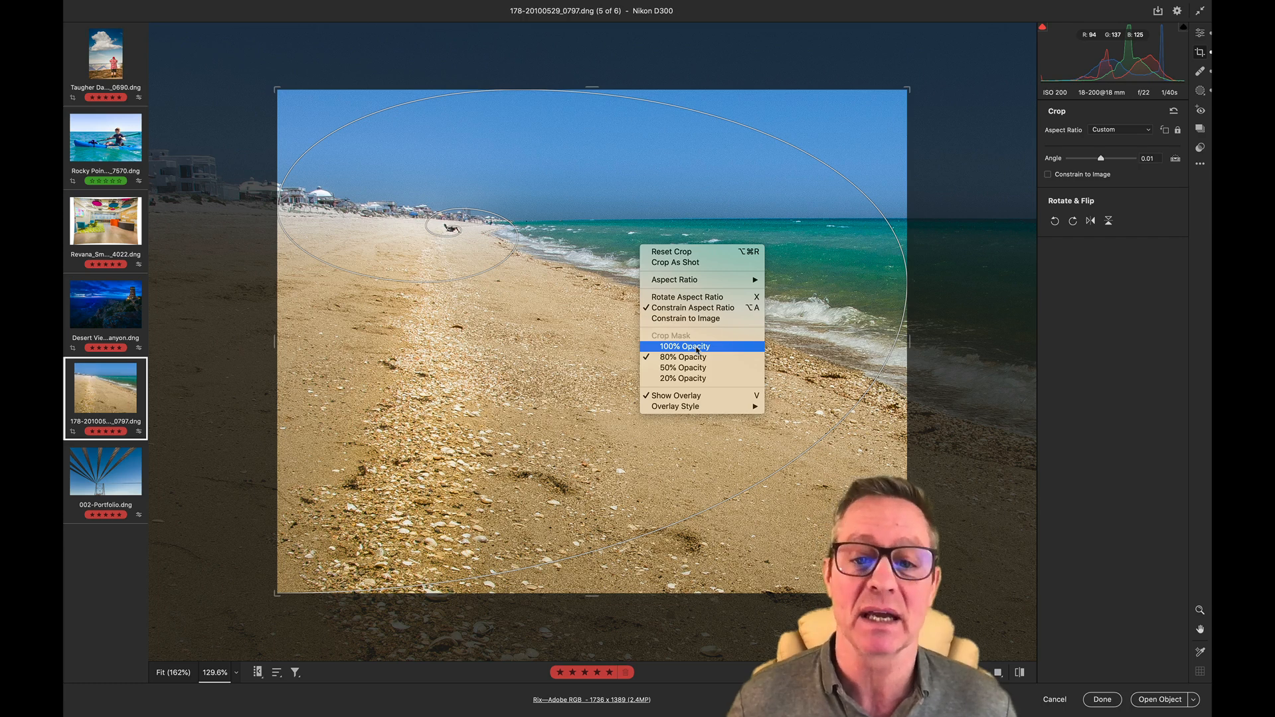
{"action": "mouse_move", "coordinate": [696, 407]}
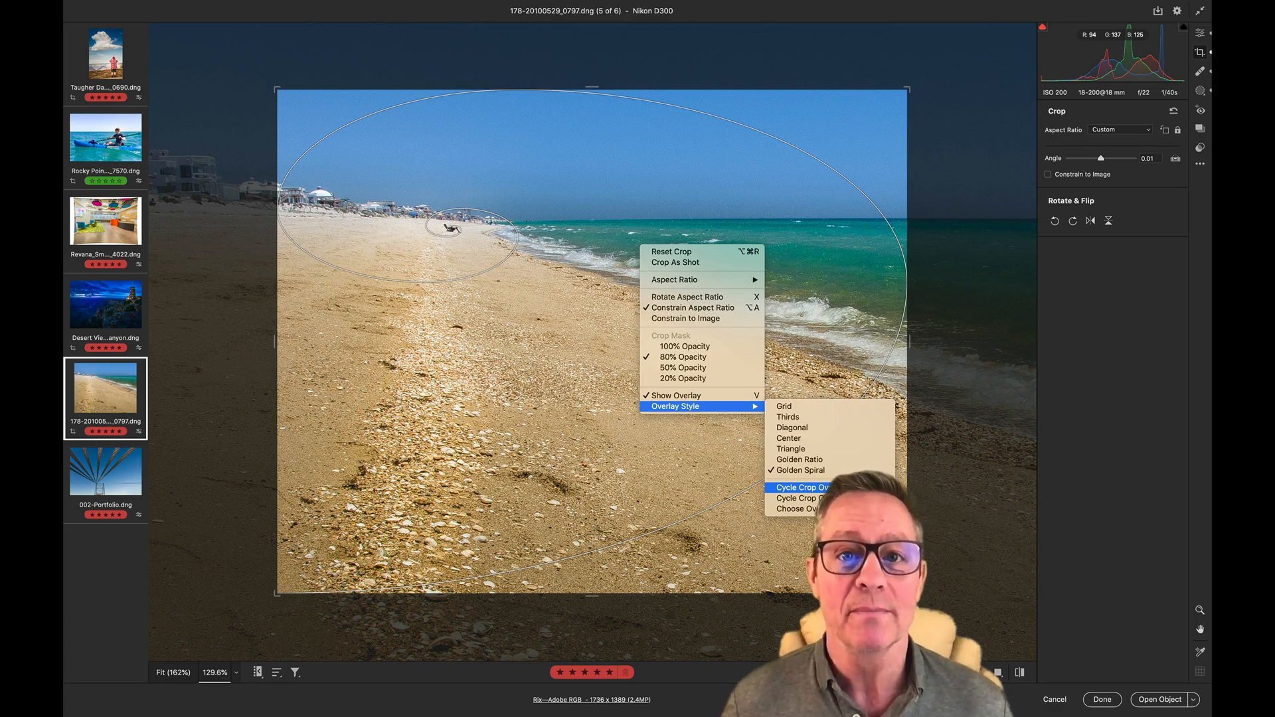
{"action": "left_click", "coordinate": [648, 513]}
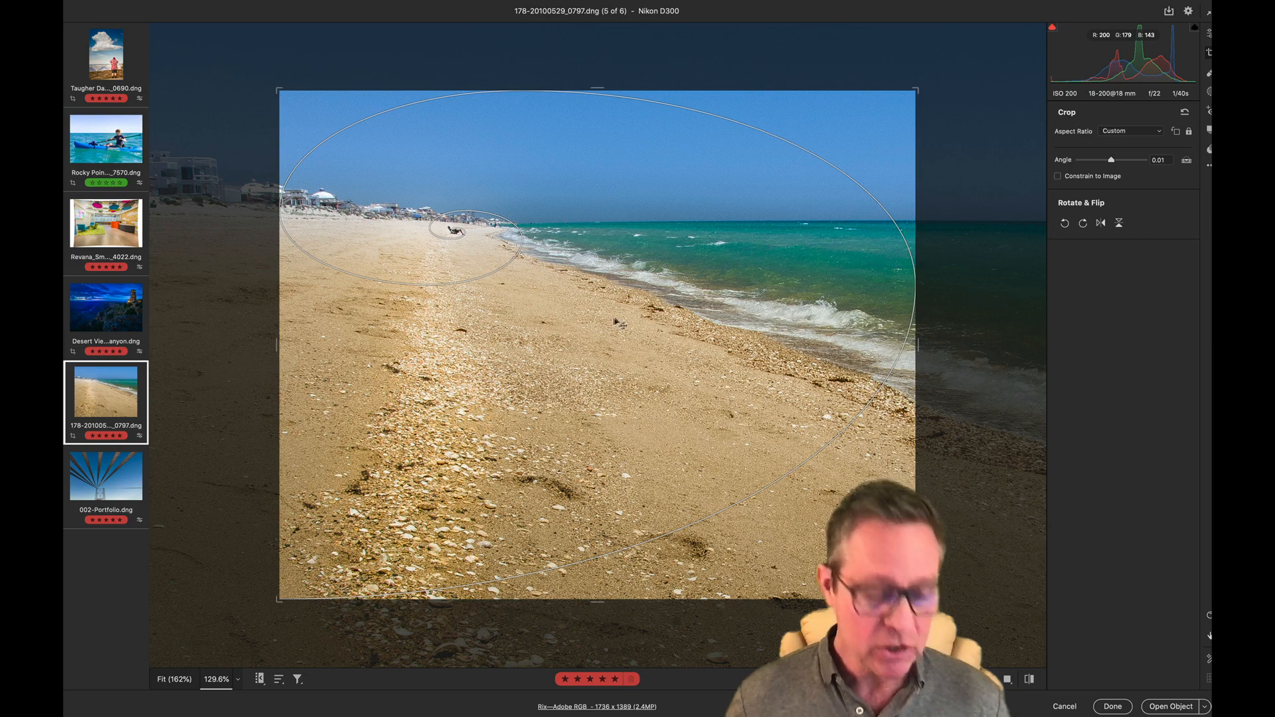
Open the choice of crop overlays to cycle, disable and re-enable Golden Spiral, and confirm with all seven overlays included.
{"action": "right_click", "coordinate": [628, 320]}
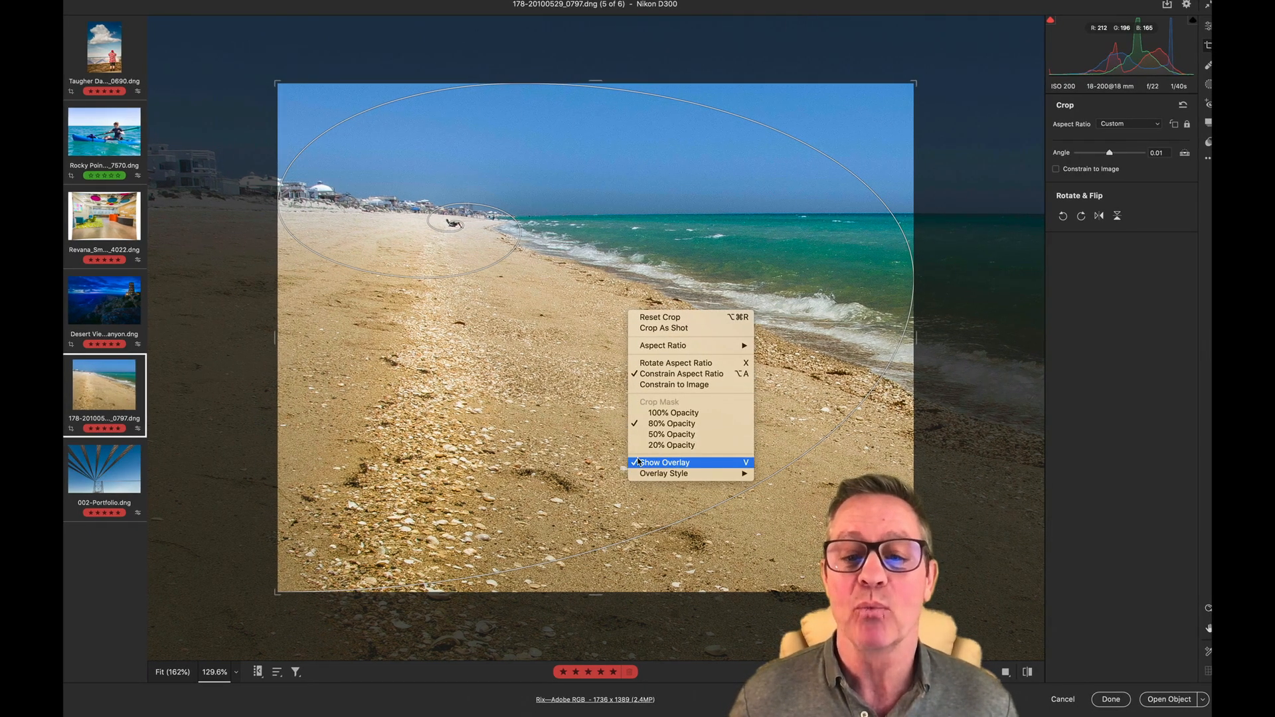
{"action": "mouse_move", "coordinate": [643, 476]}
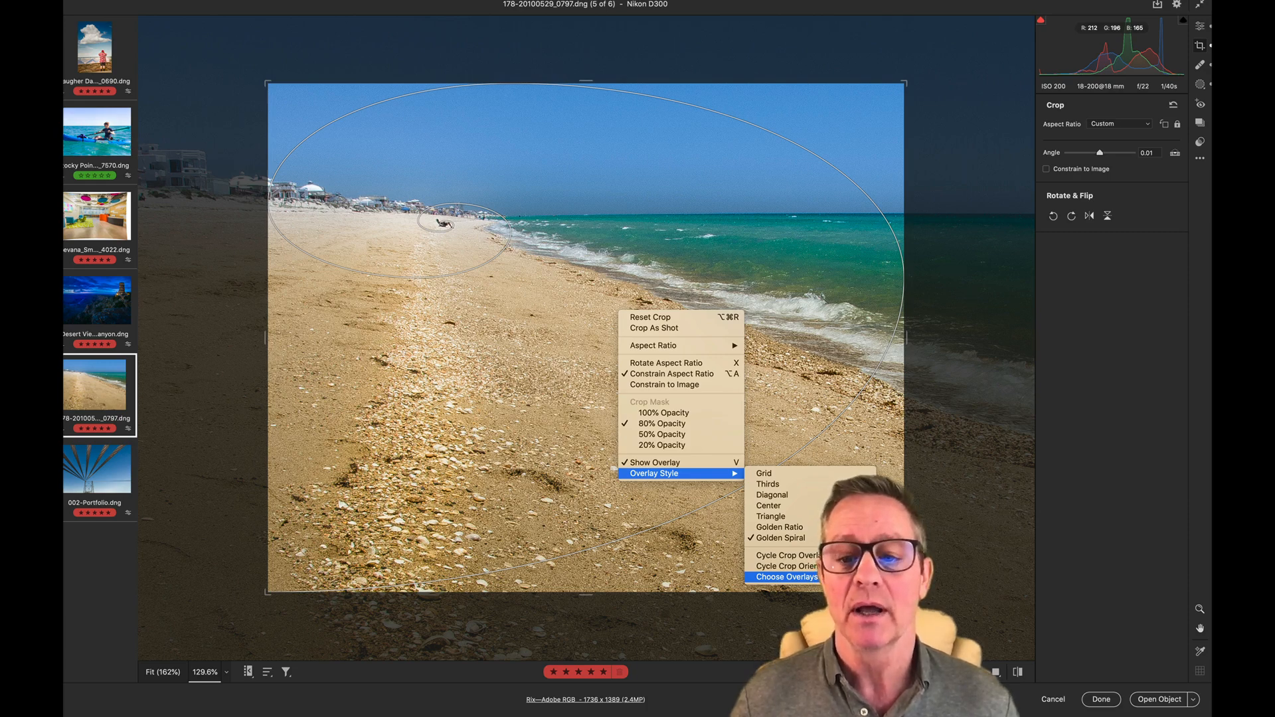
{"action": "left_click", "coordinate": [790, 577]}
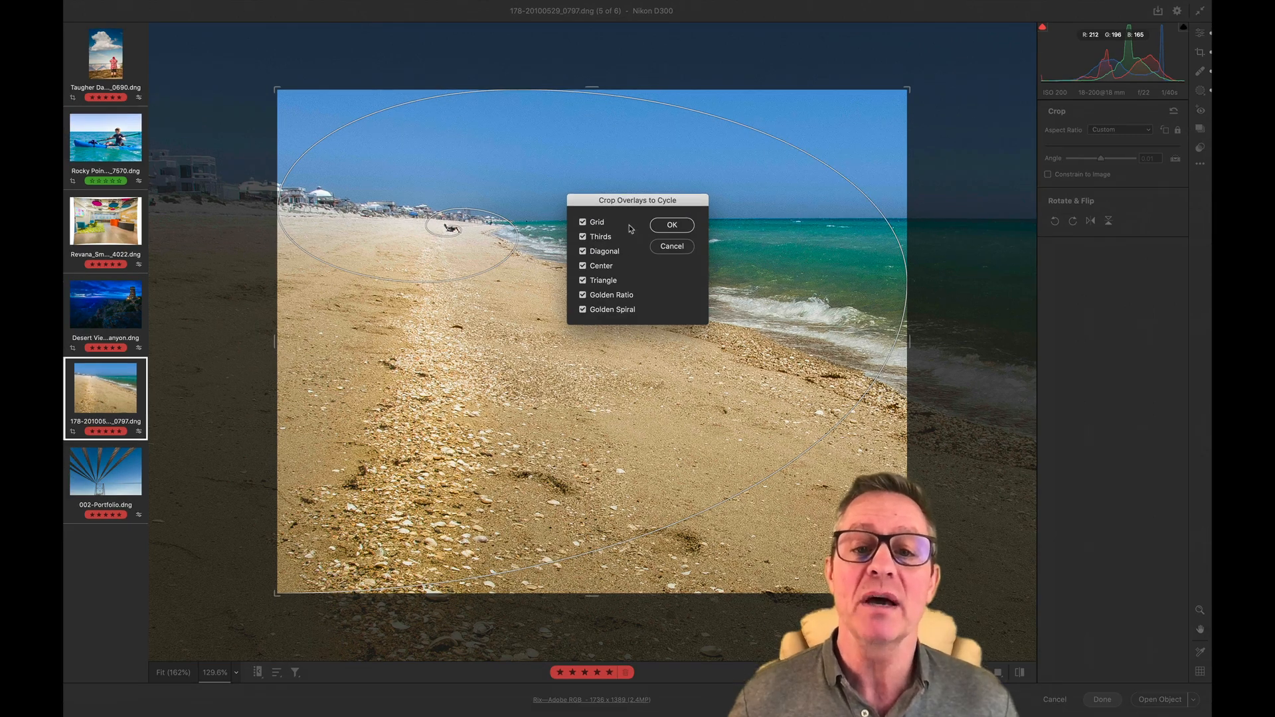
{"action": "left_click", "coordinate": [583, 309]}
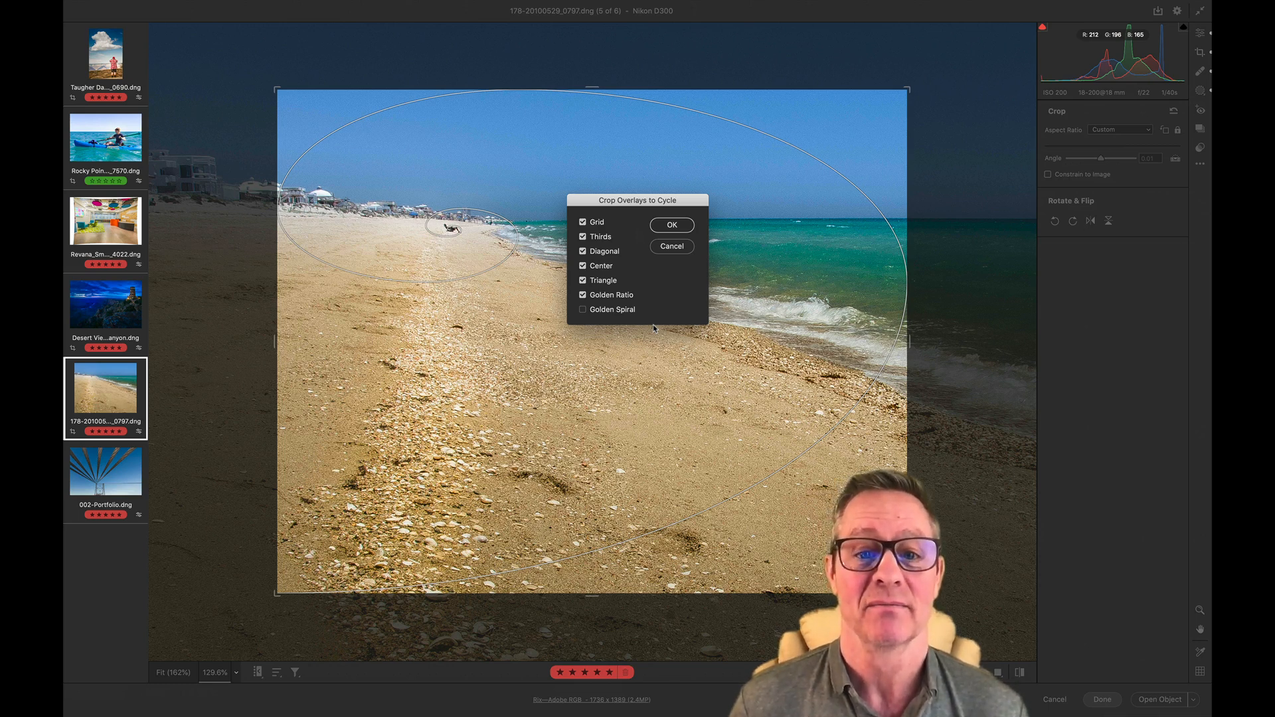
{"action": "left_click", "coordinate": [583, 309]}
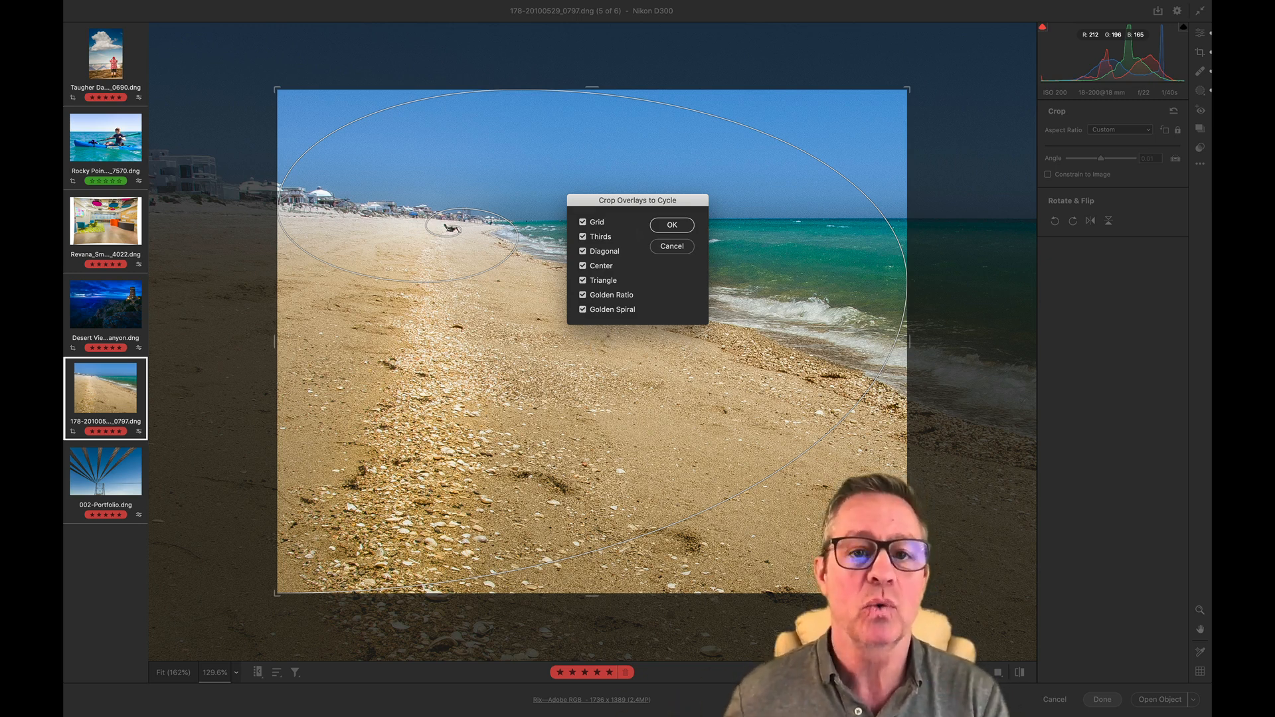
{"action": "left_click", "coordinate": [670, 226]}
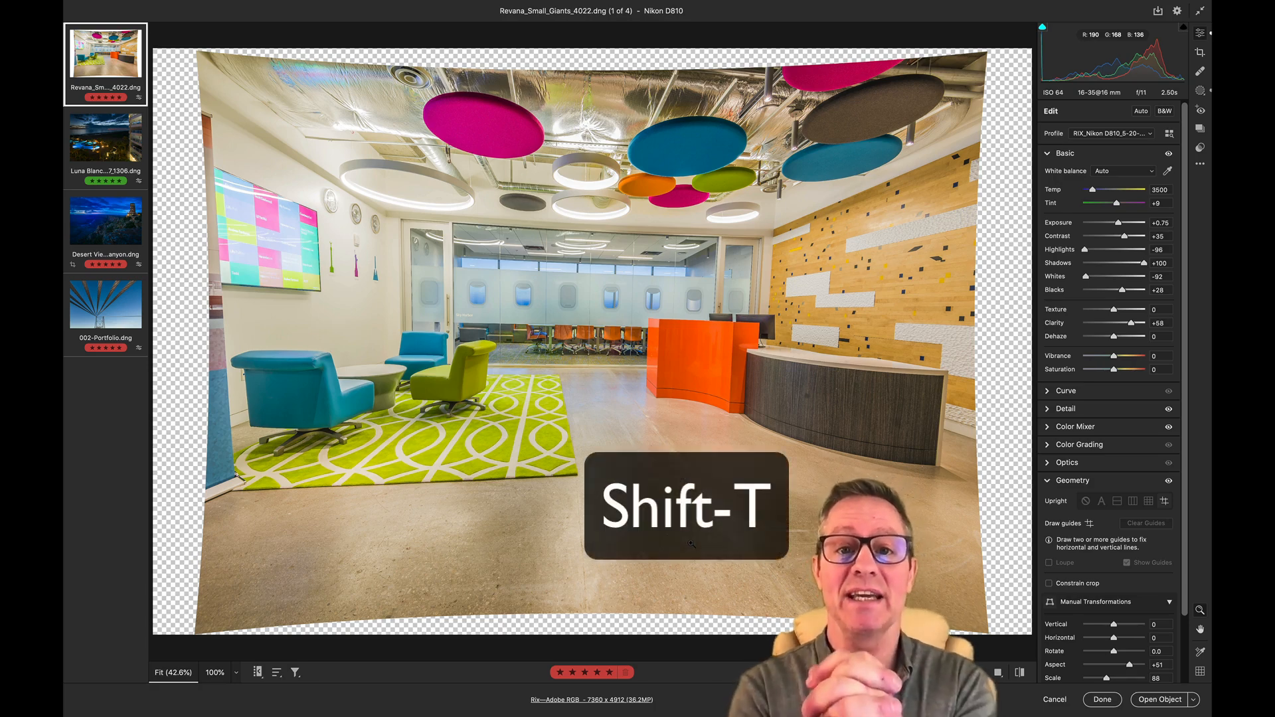
Activate the Guided Upright tool on the office lobby photo, leave it, and collapse the Geometry settings.
{"action": "key", "text": "shift+t"}
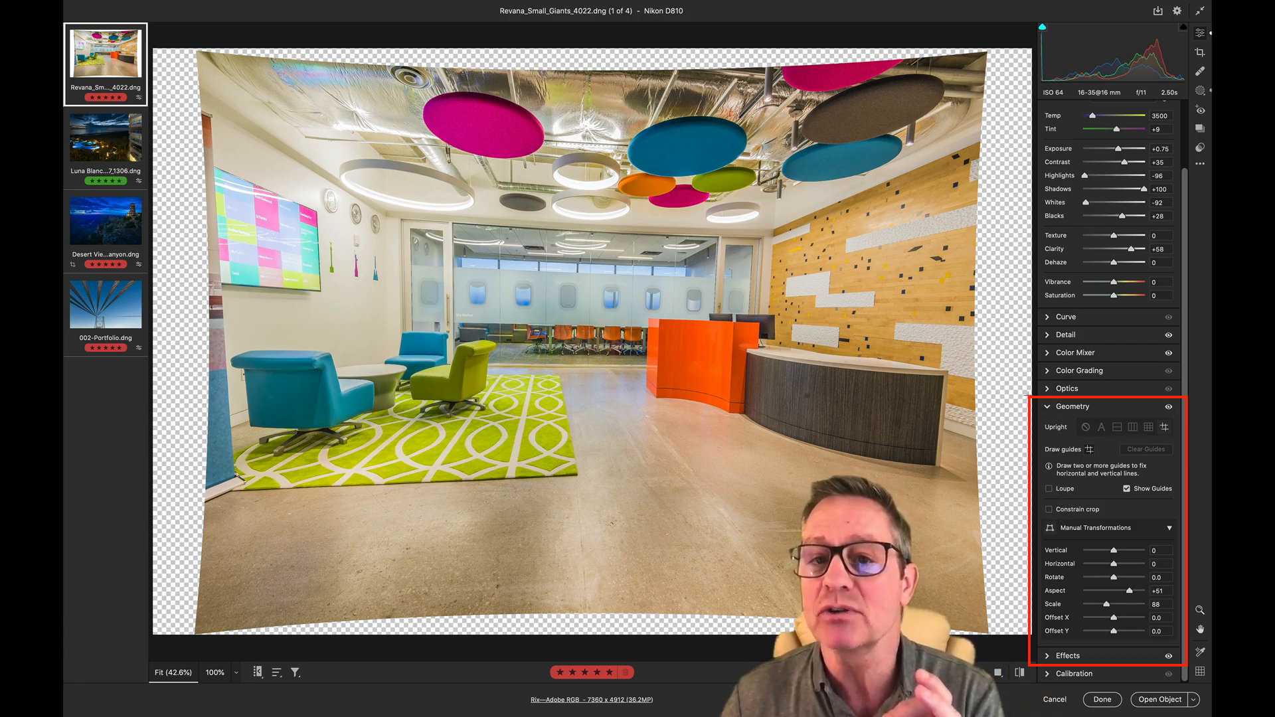
{"action": "key", "text": "z"}
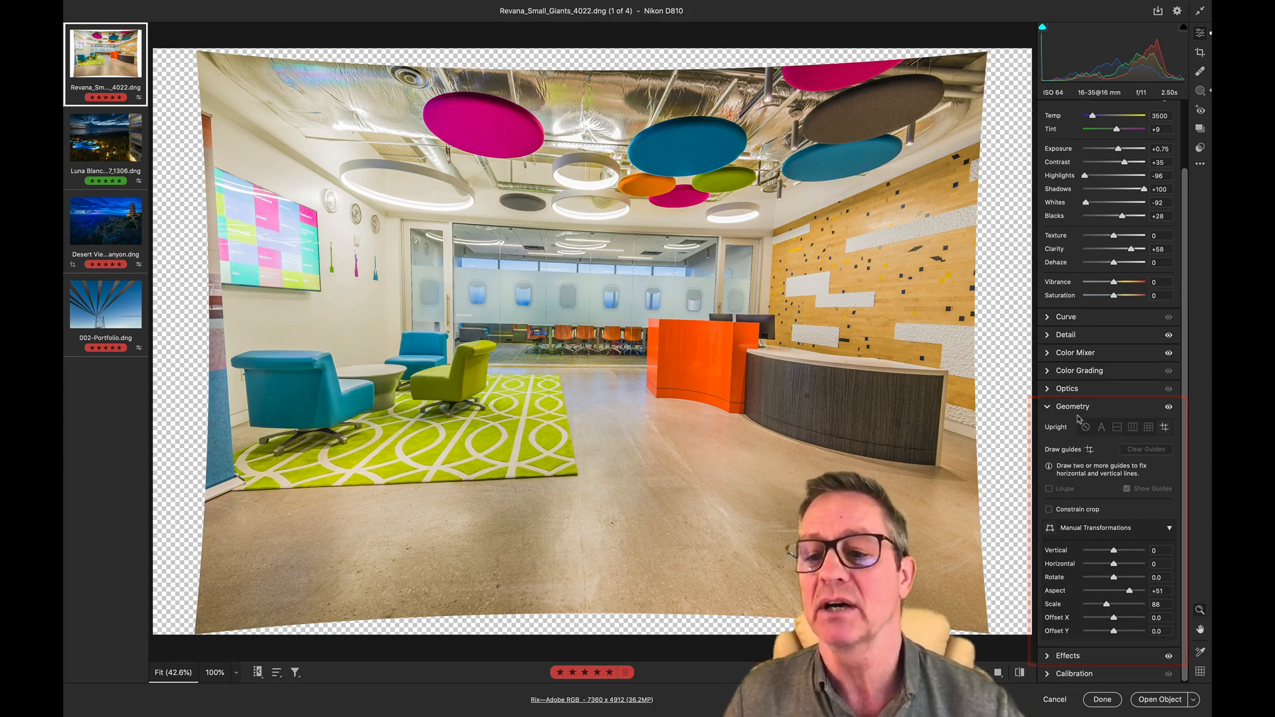
{"action": "left_click", "coordinate": [1049, 407]}
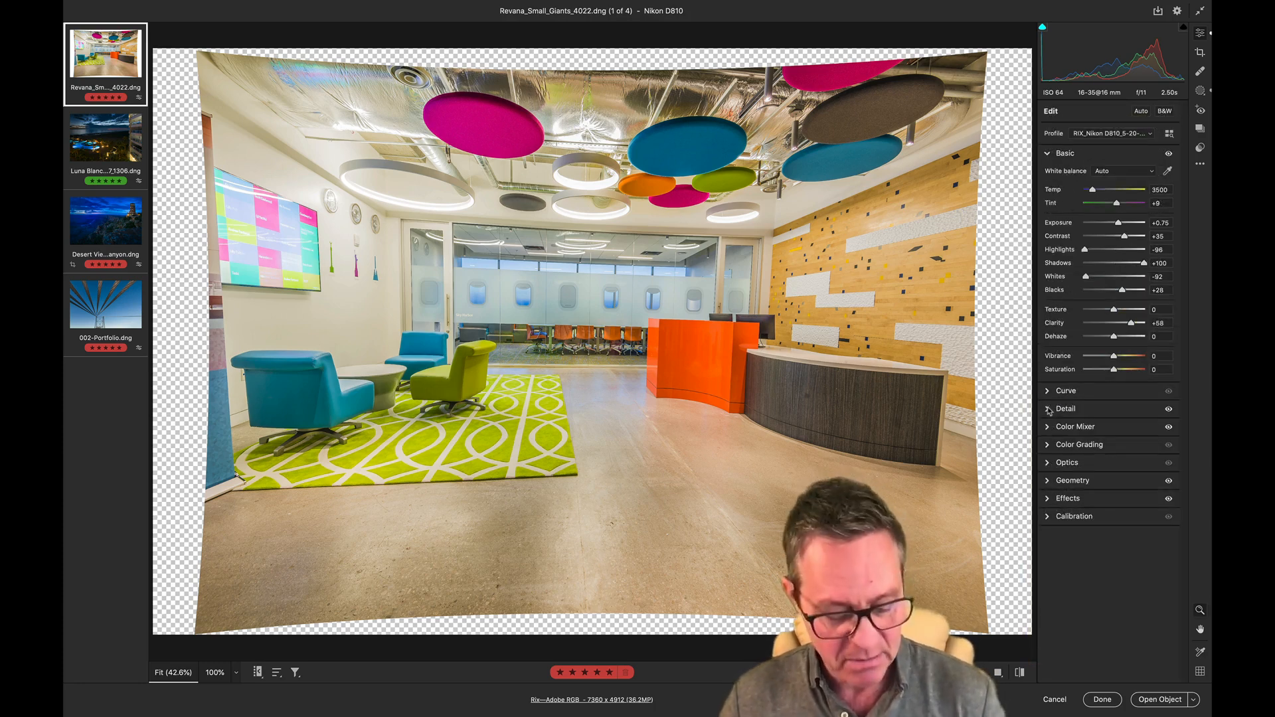
Expand the adjustment sections in turn from Curve through Optics to Geometry, and turn Upright off for the office lobby photo.
{"action": "key", "text": "super+2"}
{"action": "key", "text": "super+3"}
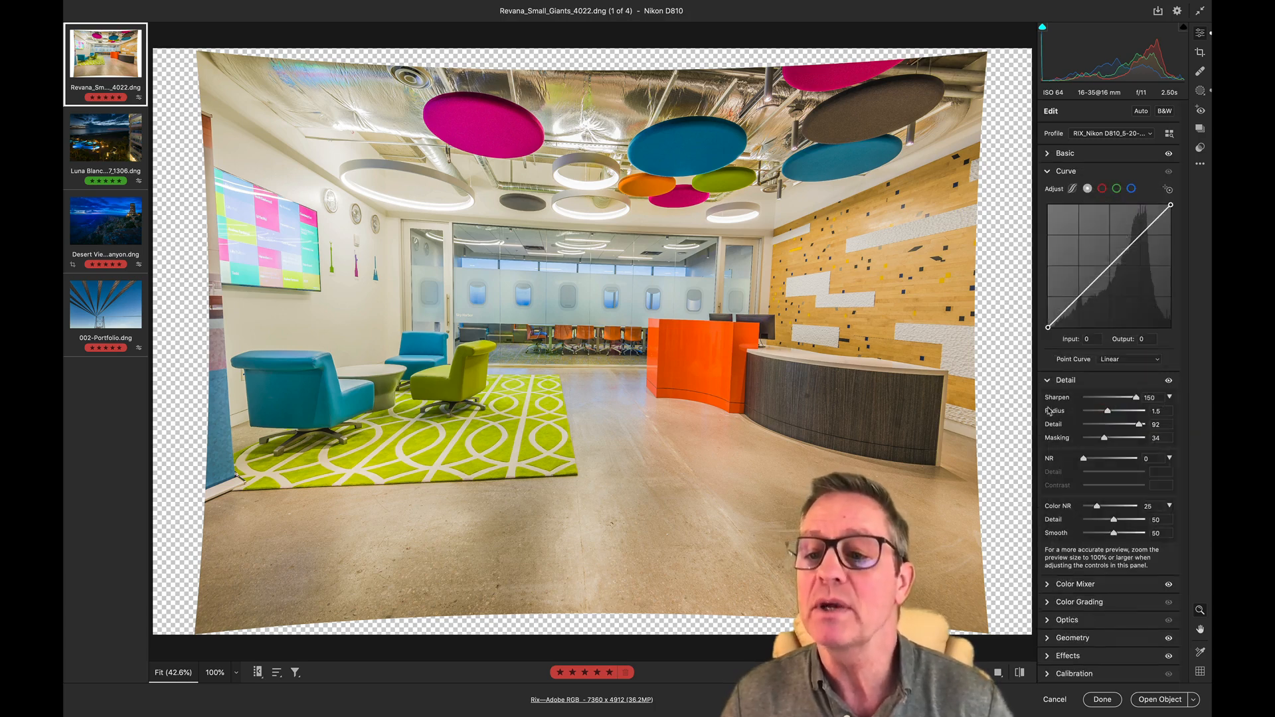
{"action": "key", "text": "super+4"}
{"action": "key", "text": "super+5"}
{"action": "key", "text": "super+6"}
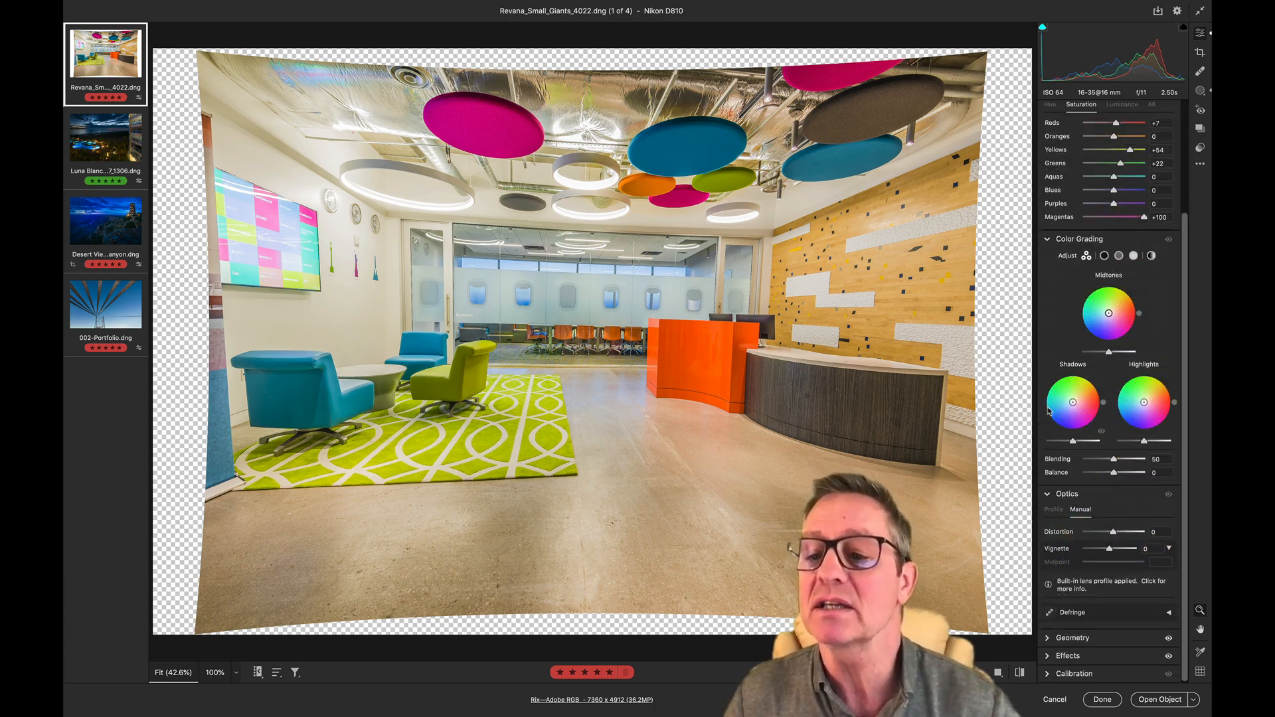
{"action": "key", "text": "super+7"}
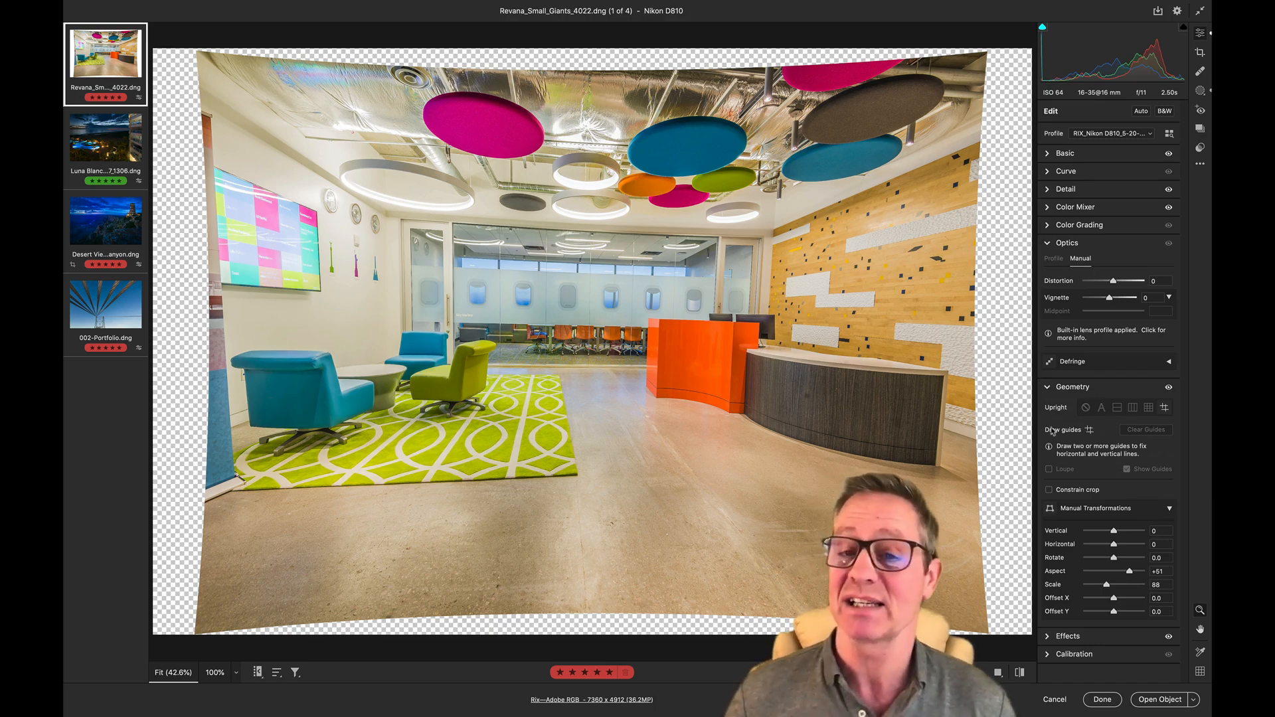
{"action": "left_click", "coordinate": [1087, 408]}
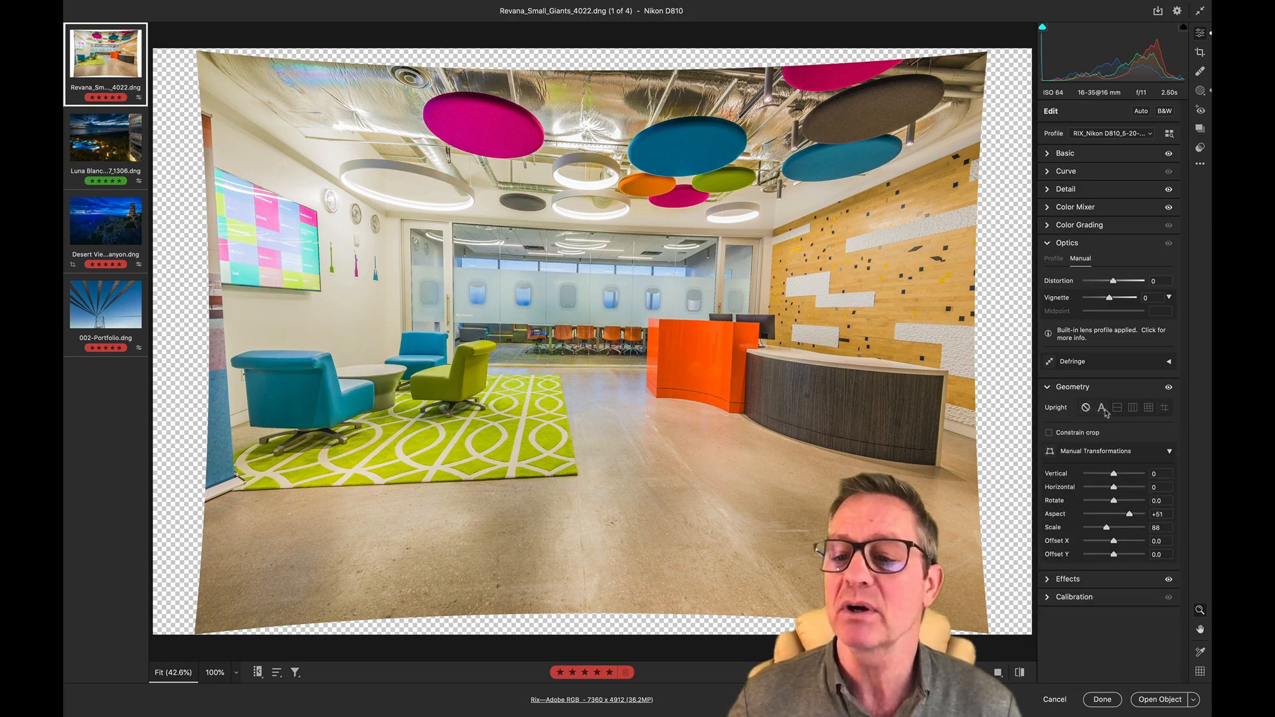
Try the Auto, Level, Vertical and Full Upright corrections on the office lobby photo, and settle on Guided Upright.
{"action": "left_click", "coordinate": [1102, 408]}
{"action": "left_click", "coordinate": [1118, 409]}
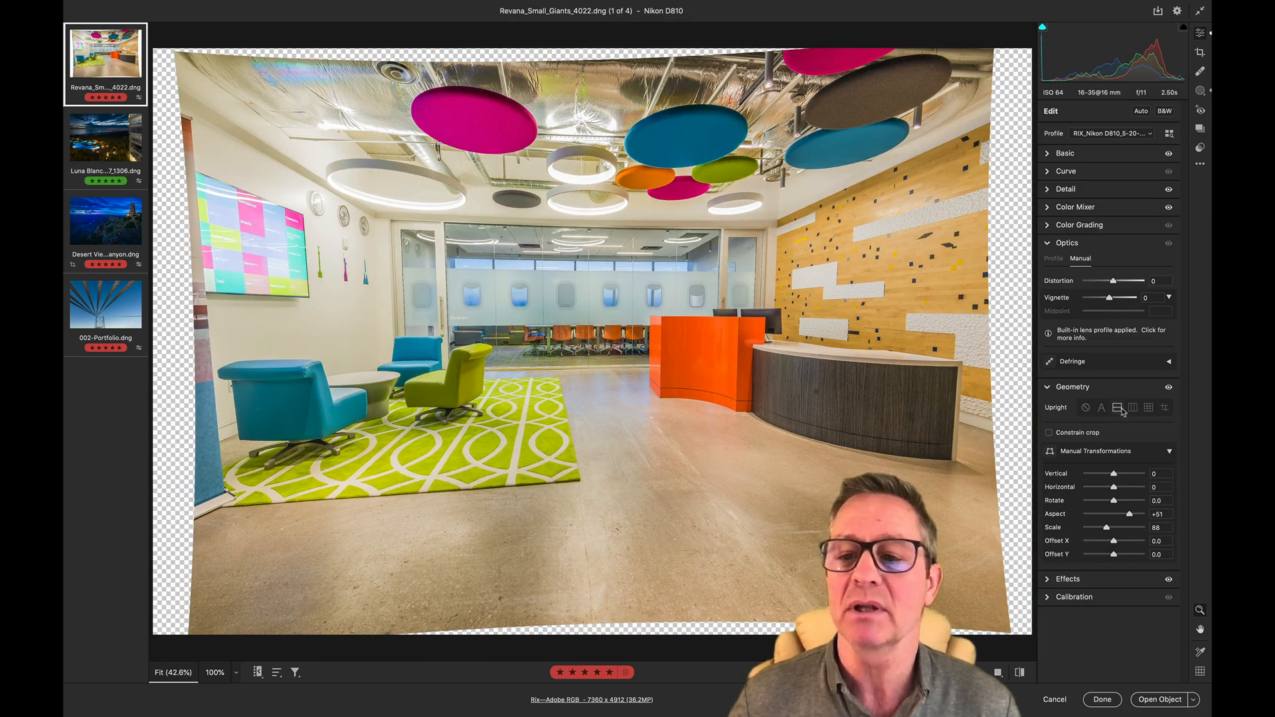
{"action": "left_click", "coordinate": [1134, 409]}
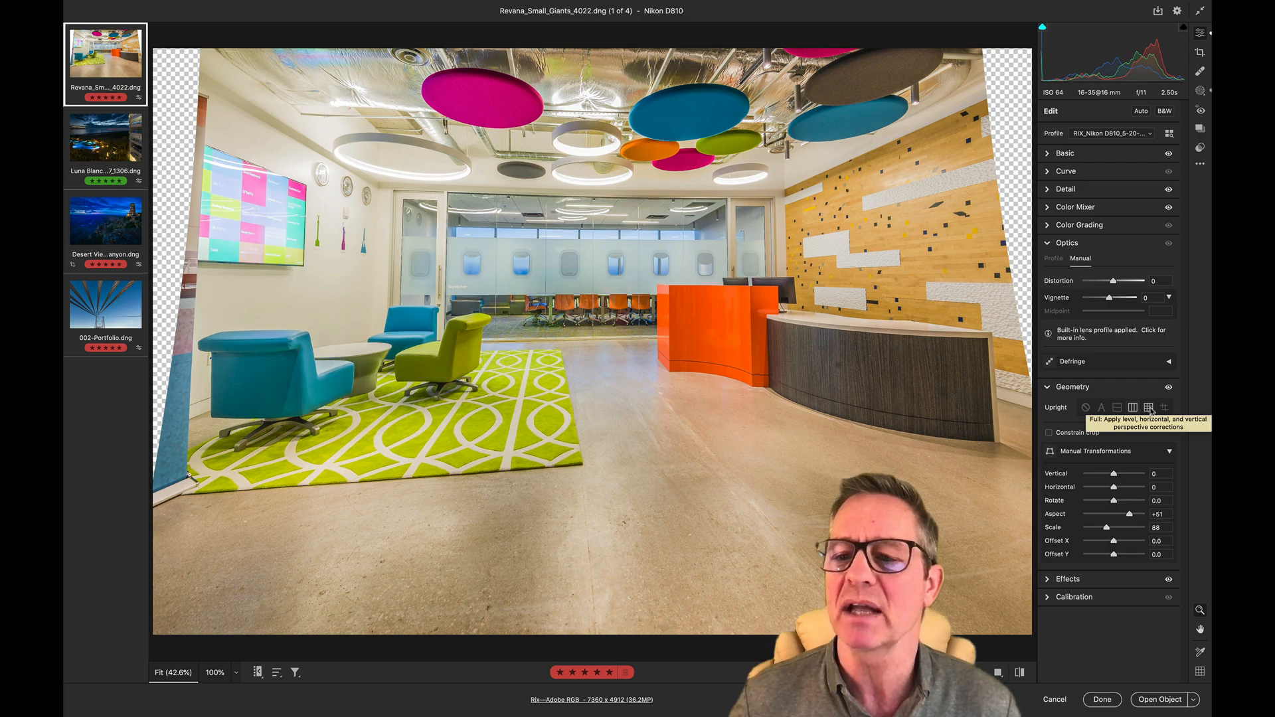
{"action": "left_click", "coordinate": [1154, 409]}
{"action": "left_click", "coordinate": [1164, 408]}
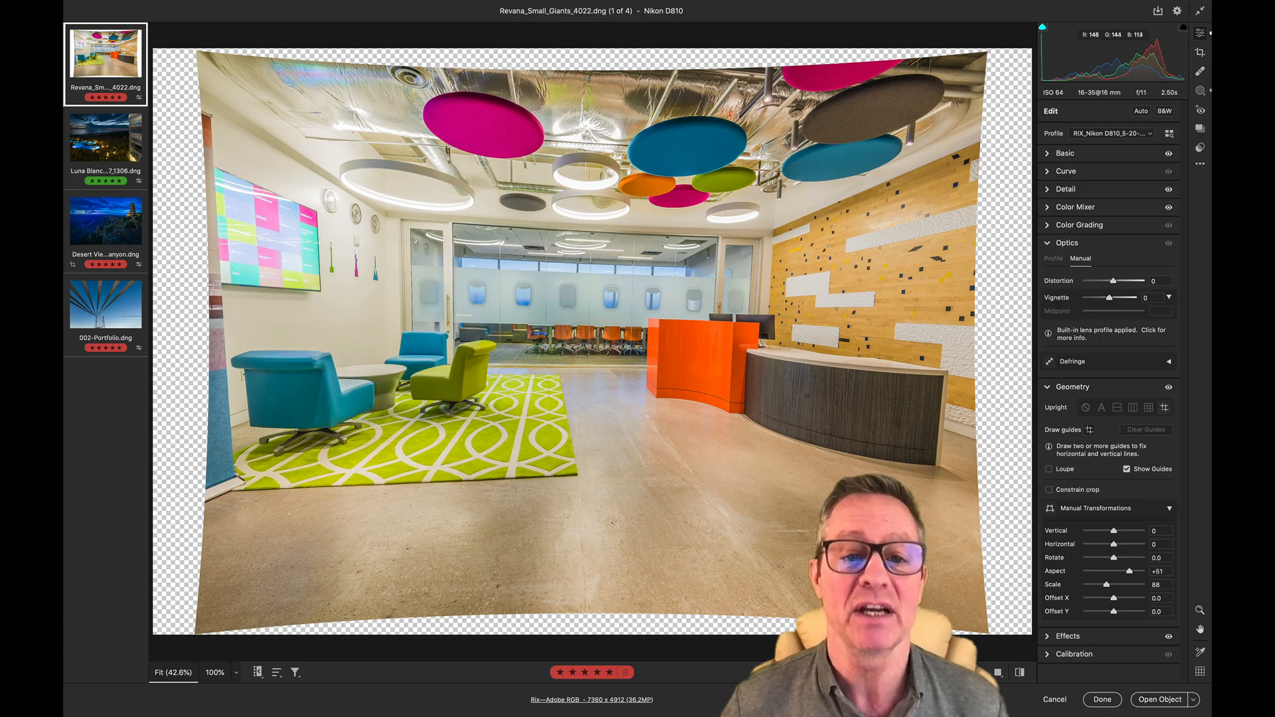
Draw horizontal Upright guides along the glass wall's top and the rug's near edge, and vertical guides along the glass wall's left frame and the right wall corner.
{"action": "key", "text": "shift+t"}
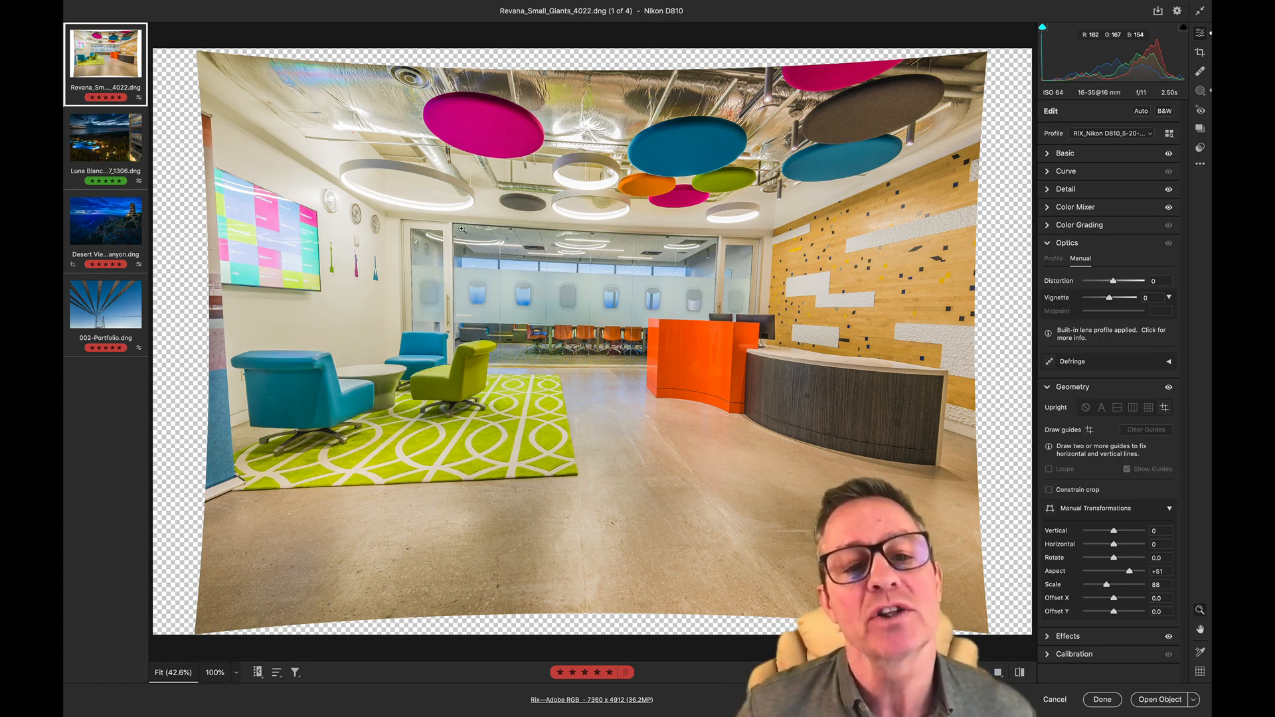
{"action": "key", "text": "shift+t"}
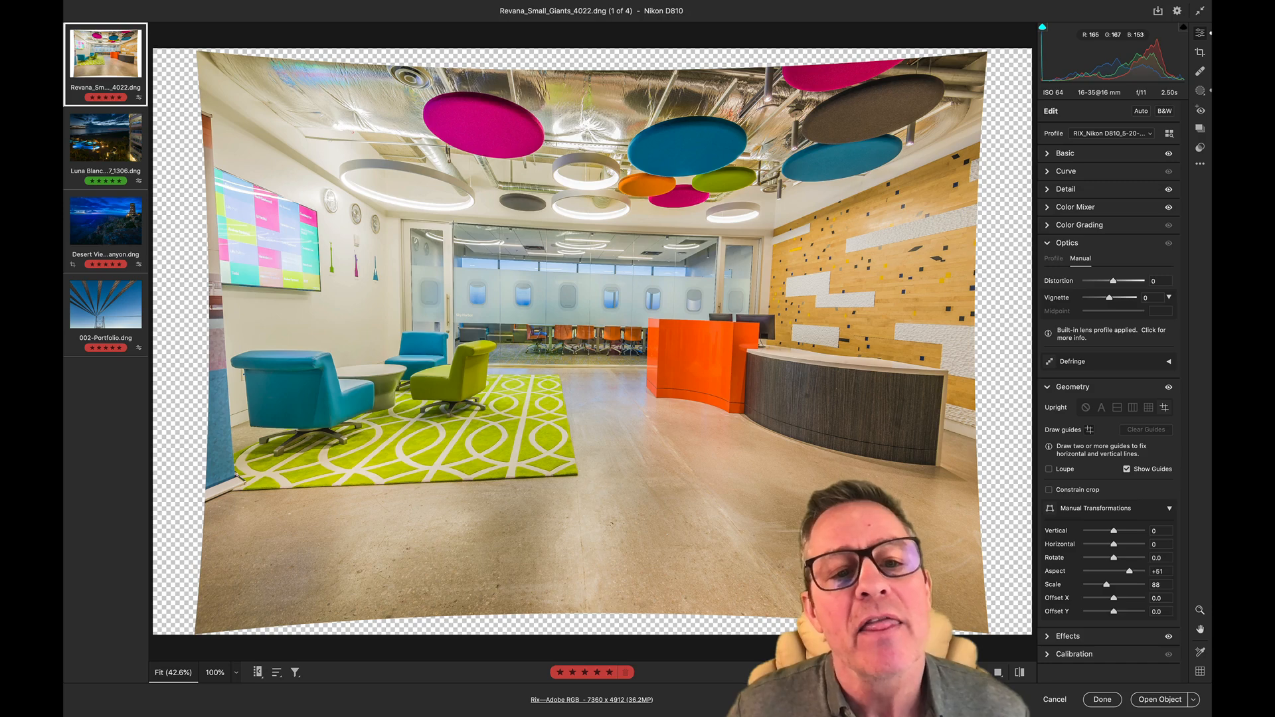
{"action": "left_click_drag", "start_coordinate": [509, 226], "coordinate": [769, 238]}
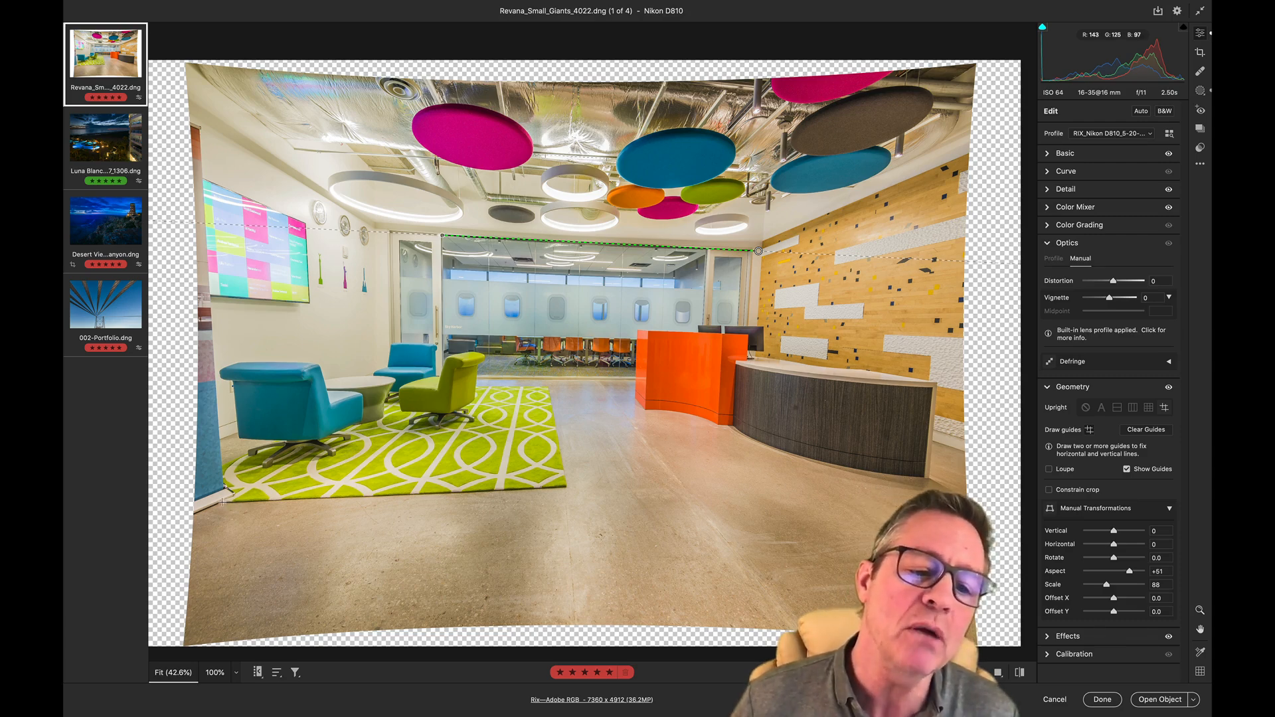
{"action": "mouse_move", "coordinate": [222, 503]}
{"action": "left_mouse_down"}
{"action": "mouse_move", "coordinate": [519, 507]}
{"action": "mouse_move", "coordinate": [766, 483]}
{"action": "mouse_move", "coordinate": [557, 487]}
{"action": "left_mouse_up"}
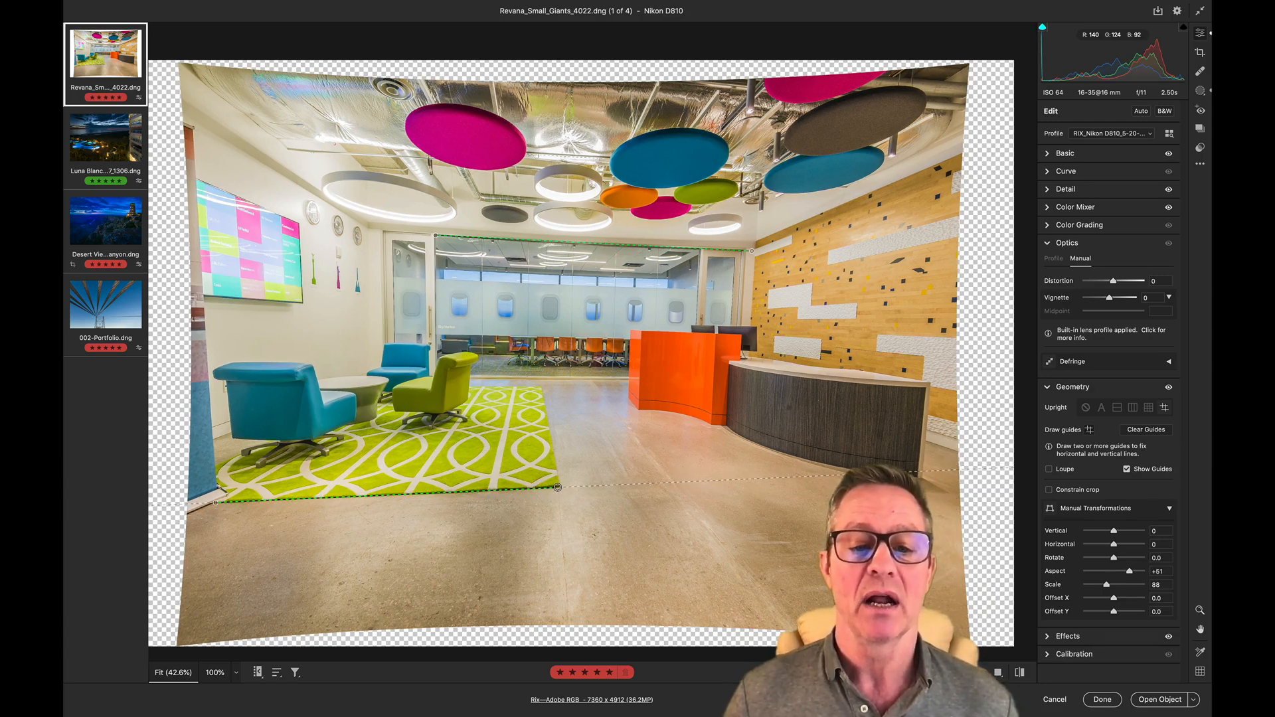
{"action": "left_click_drag", "start_coordinate": [558, 487], "coordinate": [557, 488]}
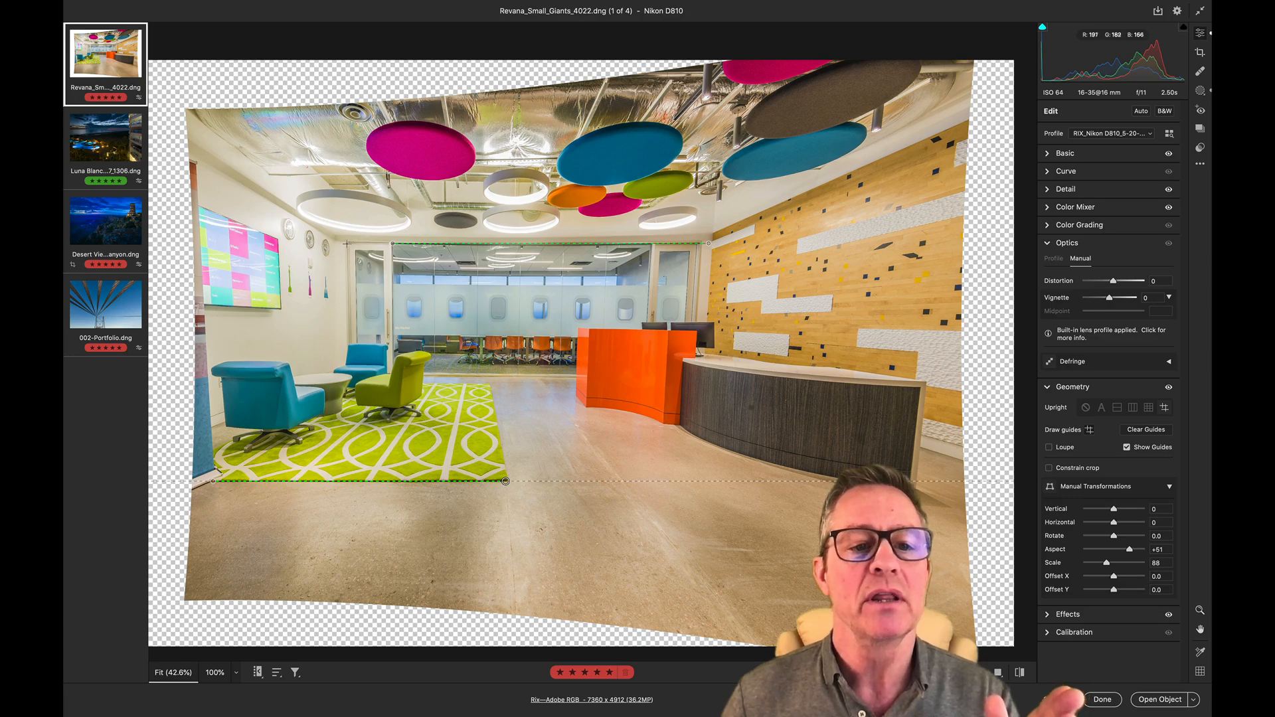
{"action": "left_click_drag", "start_coordinate": [347, 244], "coordinate": [345, 359]}
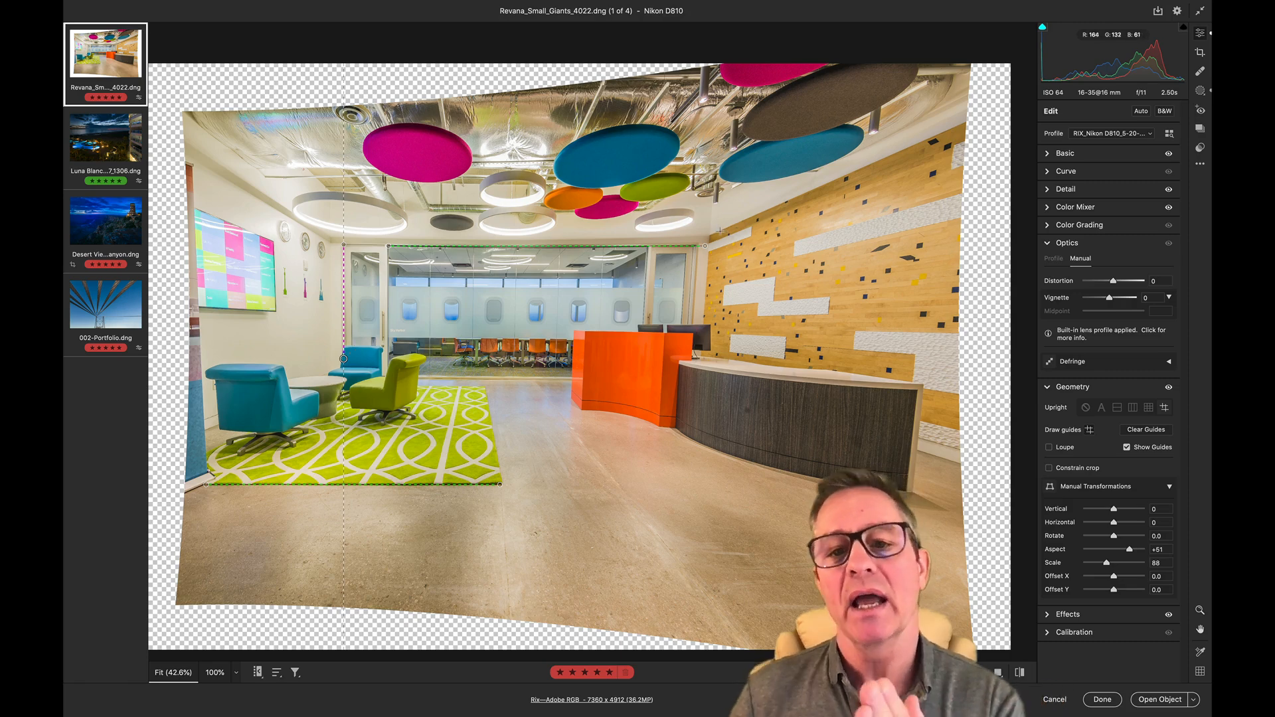
{"action": "mouse_move", "coordinate": [709, 234]}
{"action": "left_mouse_down"}
{"action": "mouse_move", "coordinate": [702, 347]}
{"action": "mouse_move", "coordinate": [701, 329]}
{"action": "left_mouse_up"}
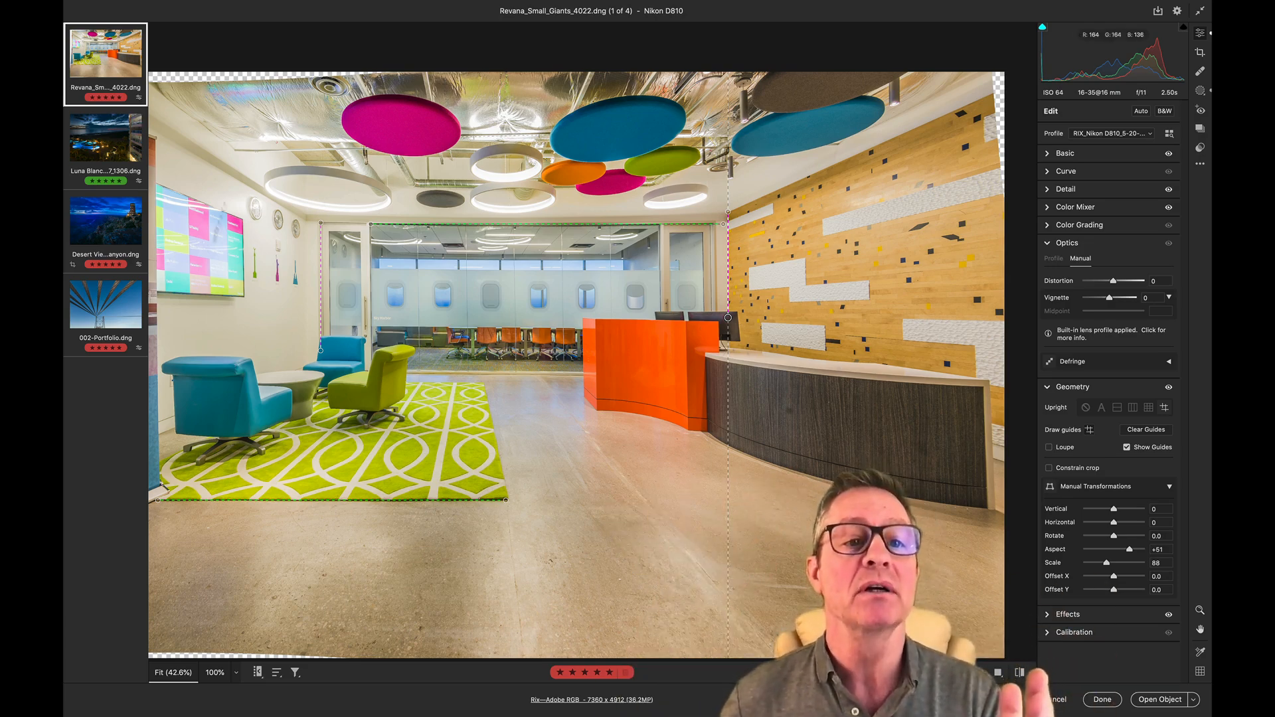
Crop the lobby photo at its original aspect ratio to about 6995 x 4668 pixels, repositioned to exclude the transparent edges, and apply the crop.
{"action": "key", "text": "c"}
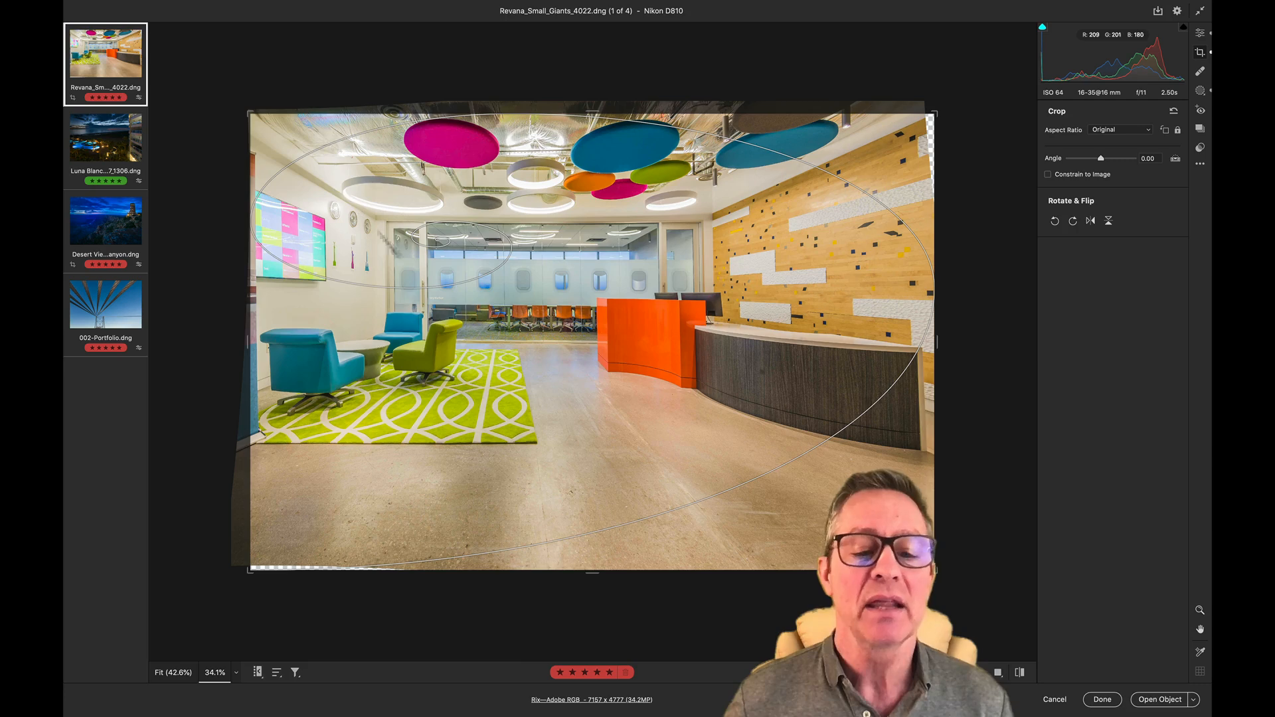
{"action": "left_click_drag", "start_coordinate": [594, 570], "coordinate": [593, 564]}
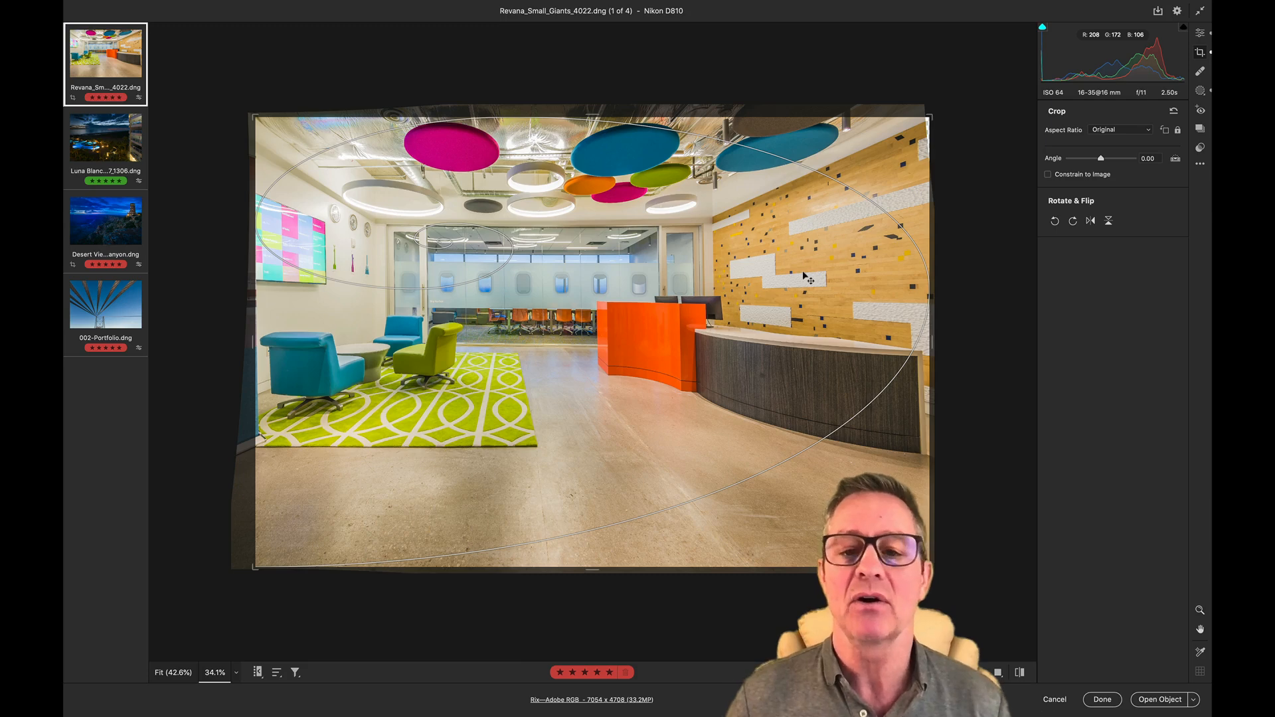
{"action": "left_click_drag", "start_coordinate": [803, 272], "coordinate": [808, 284]}
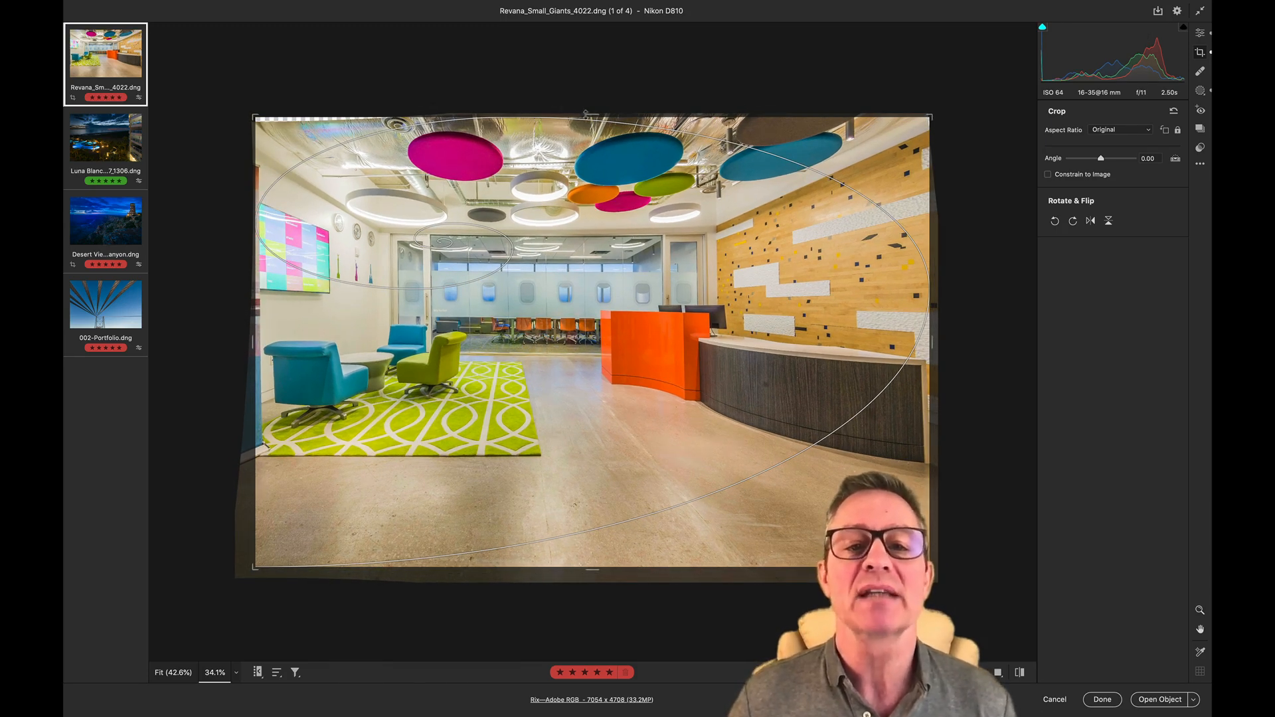
{"action": "left_click_drag", "start_coordinate": [586, 114], "coordinate": [586, 115]}
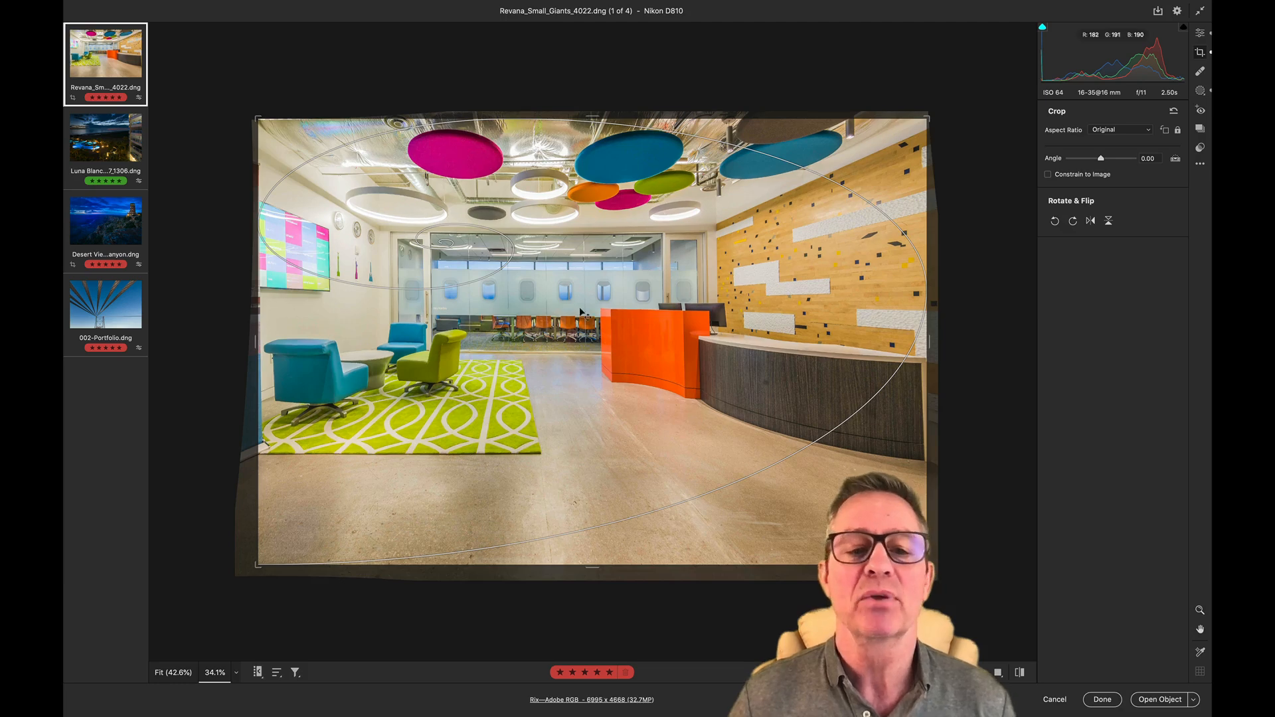
{"action": "left_click_drag", "start_coordinate": [580, 311], "coordinate": [585, 311]}
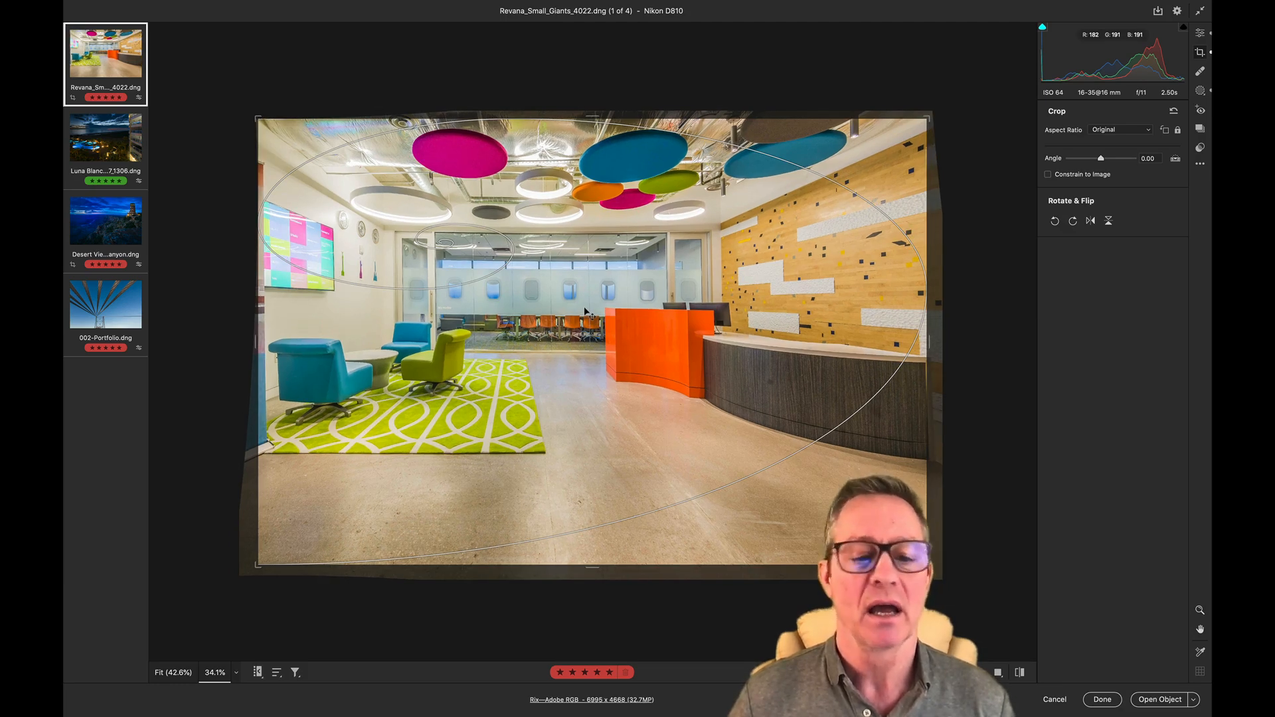
{"action": "key", "text": "Return"}
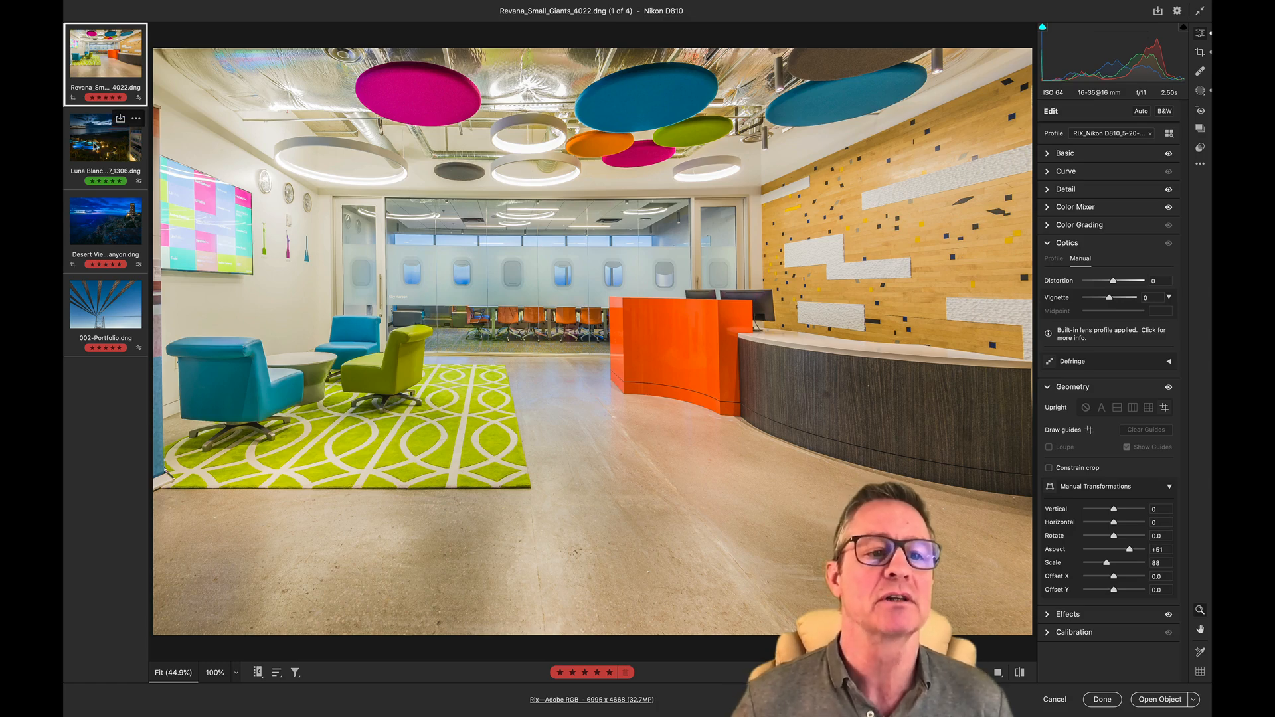
Replace the Upright guides on the Luna Blanca photo with a horizontal guide along the sea horizon and a vertical one along the building's edge.
{"action": "left_click", "coordinate": [96, 144]}
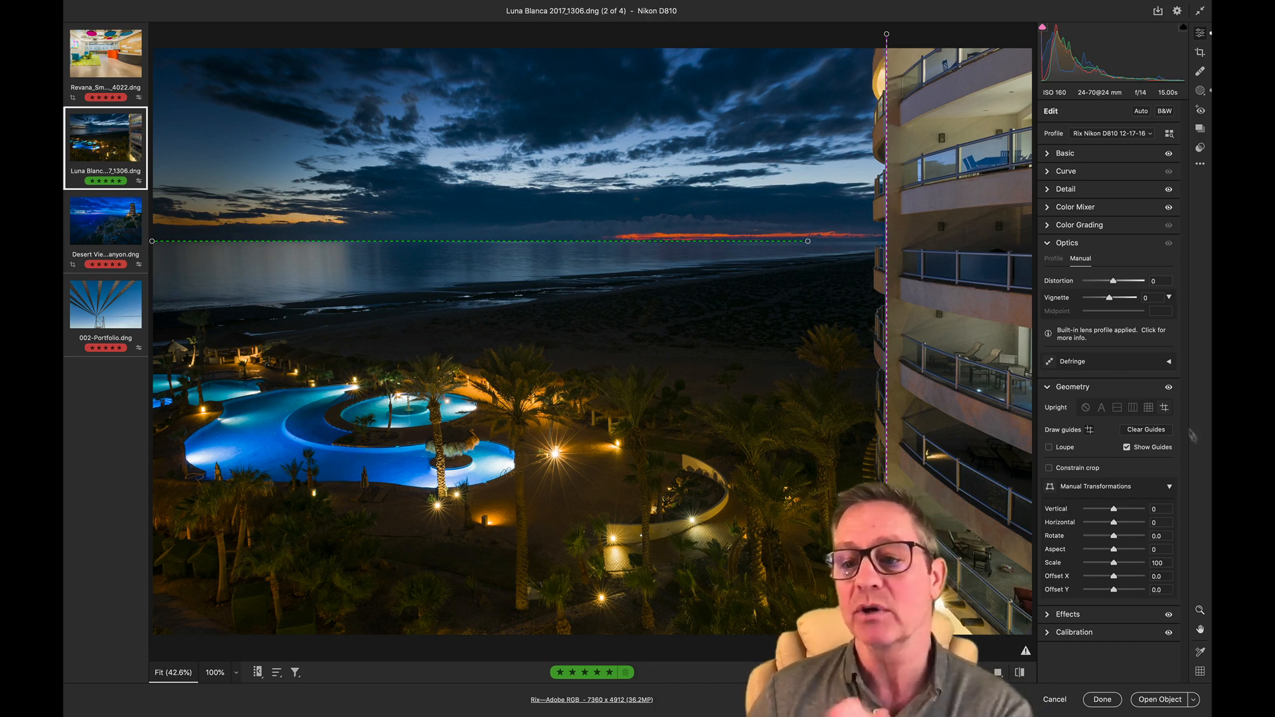
{"action": "left_click", "coordinate": [1142, 430]}
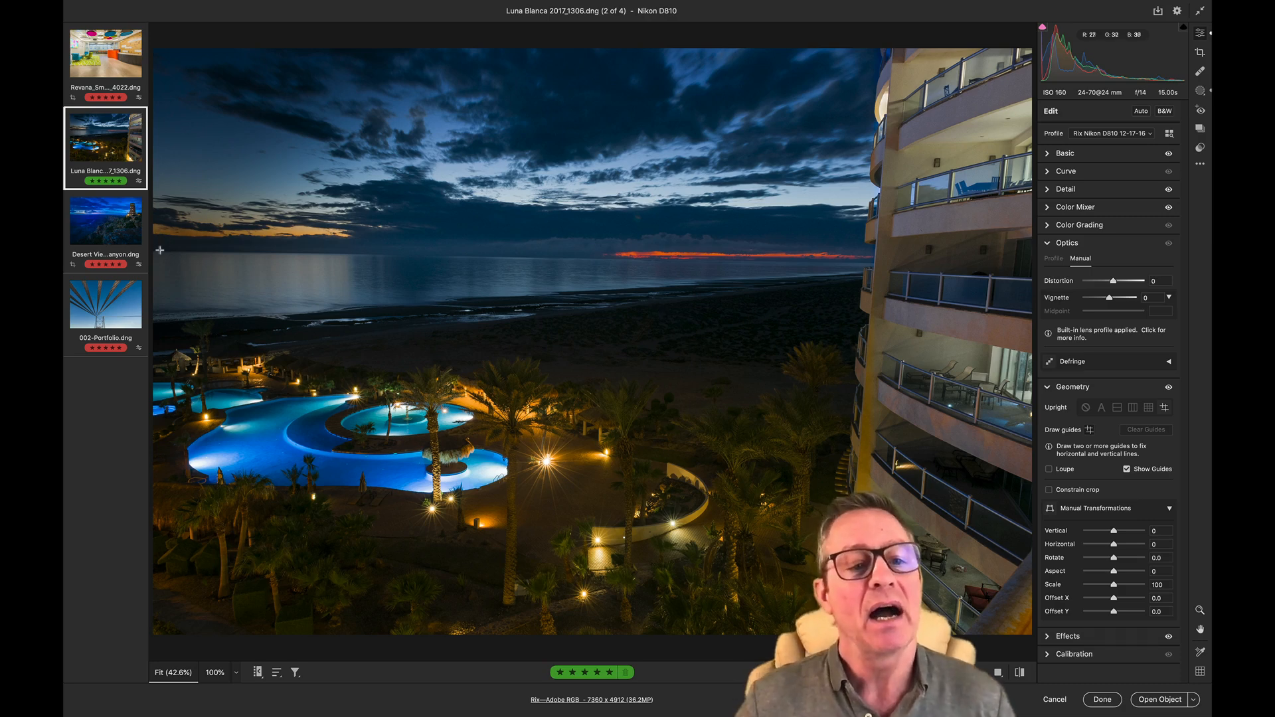
{"action": "left_click_drag", "start_coordinate": [155, 250], "coordinate": [816, 258]}
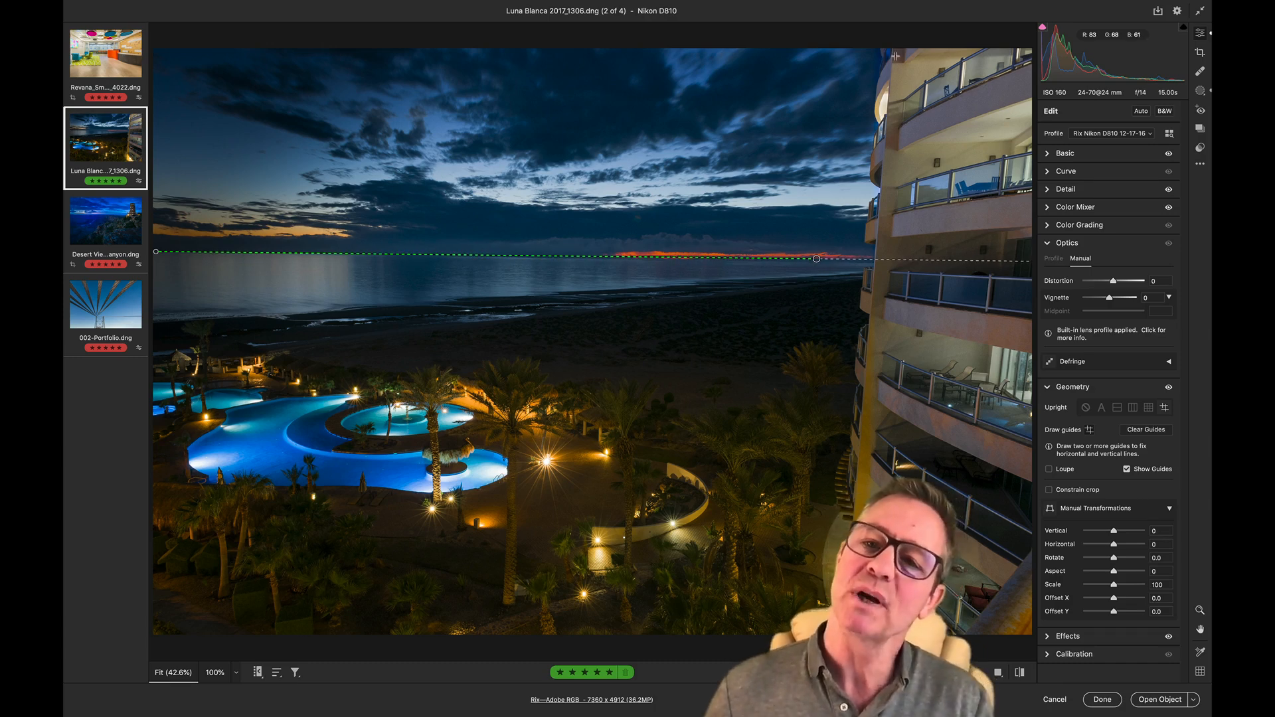
{"action": "left_click_drag", "start_coordinate": [892, 59], "coordinate": [887, 247]}
{"action": "left_click_drag", "start_coordinate": [893, 283], "coordinate": [852, 552]}
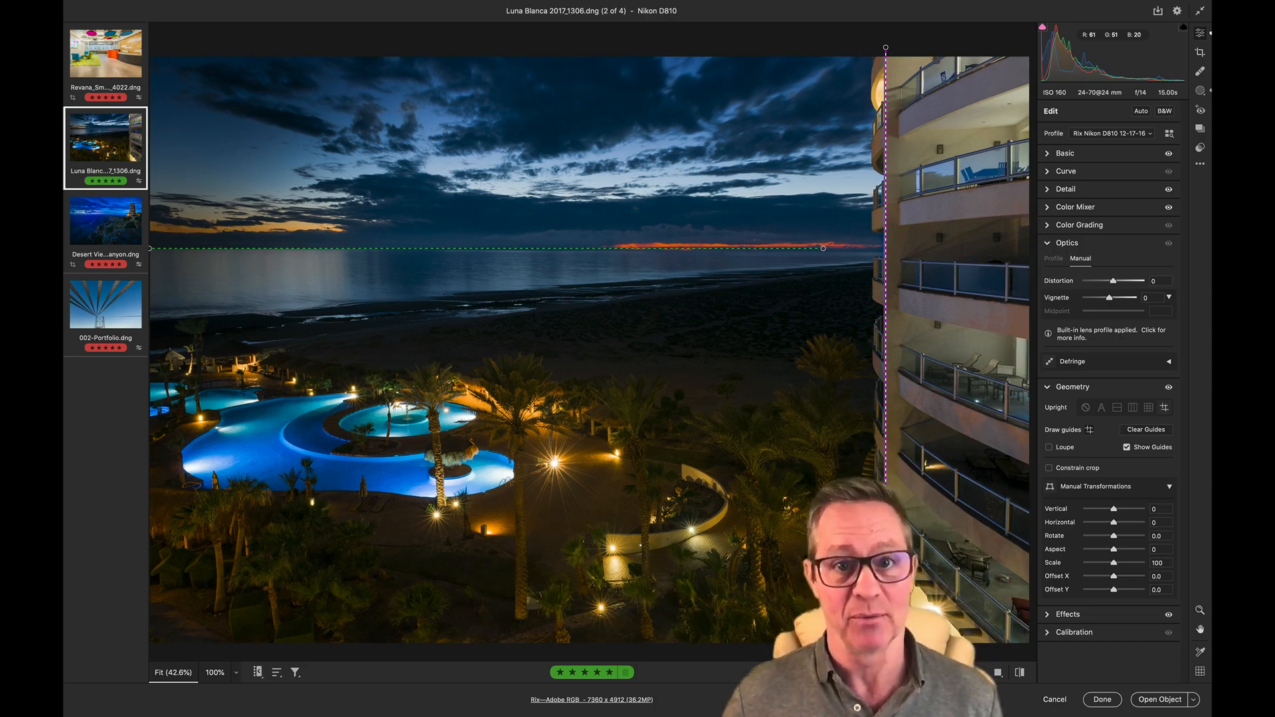
Replace the Upright guides on the Desert View Grand Canyon photo with one along the horizon and one down the stone tower's centre.
{"action": "left_click", "coordinate": [95, 225]}
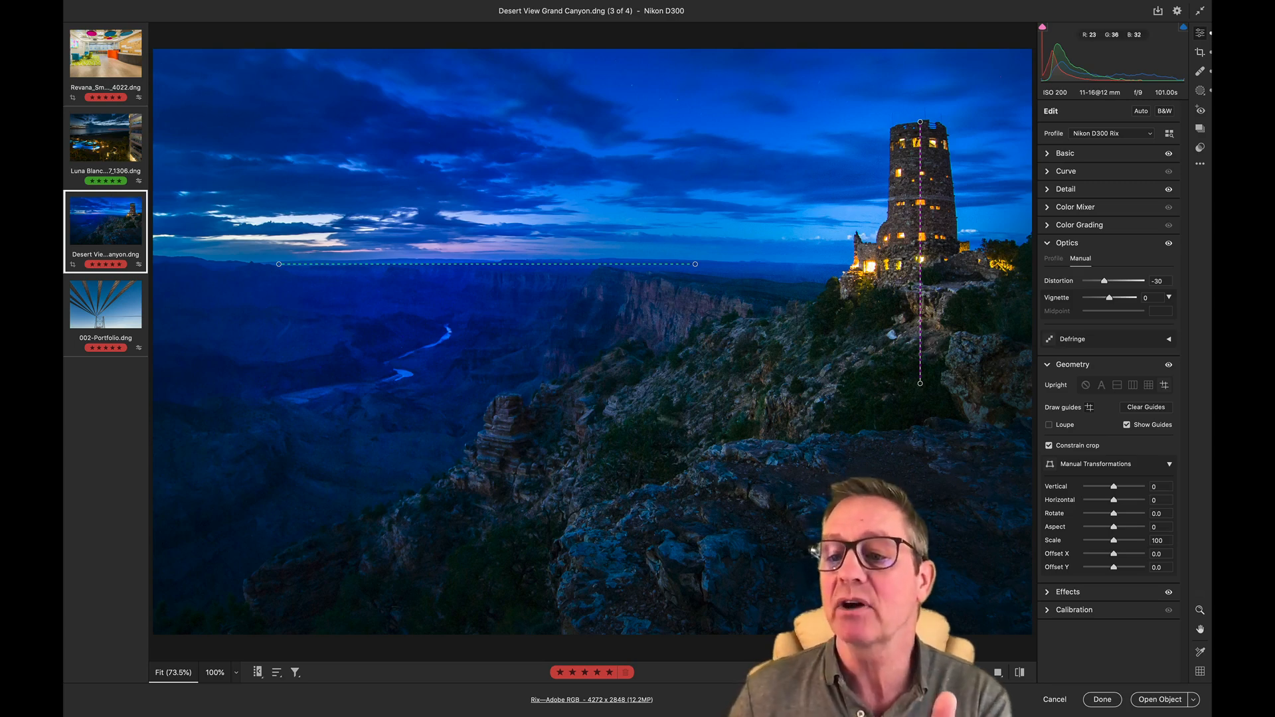
{"action": "left_click", "coordinate": [1136, 409]}
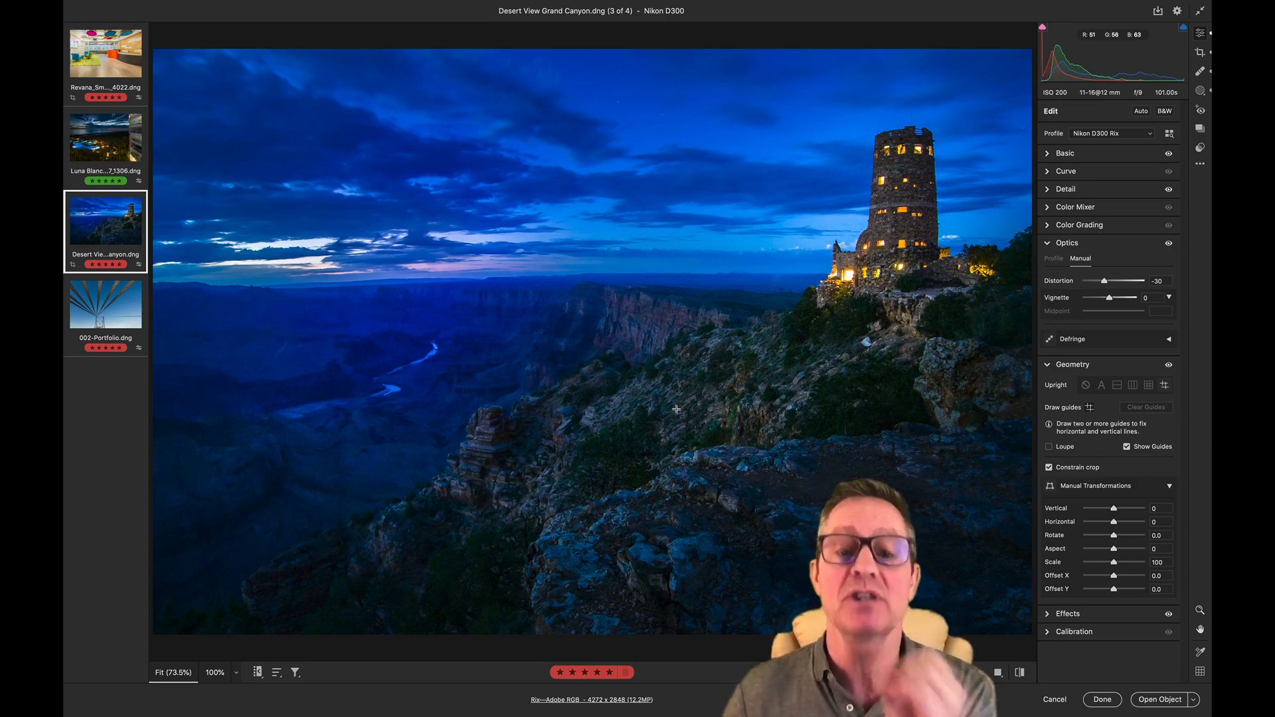
{"action": "key", "text": "shift+t"}
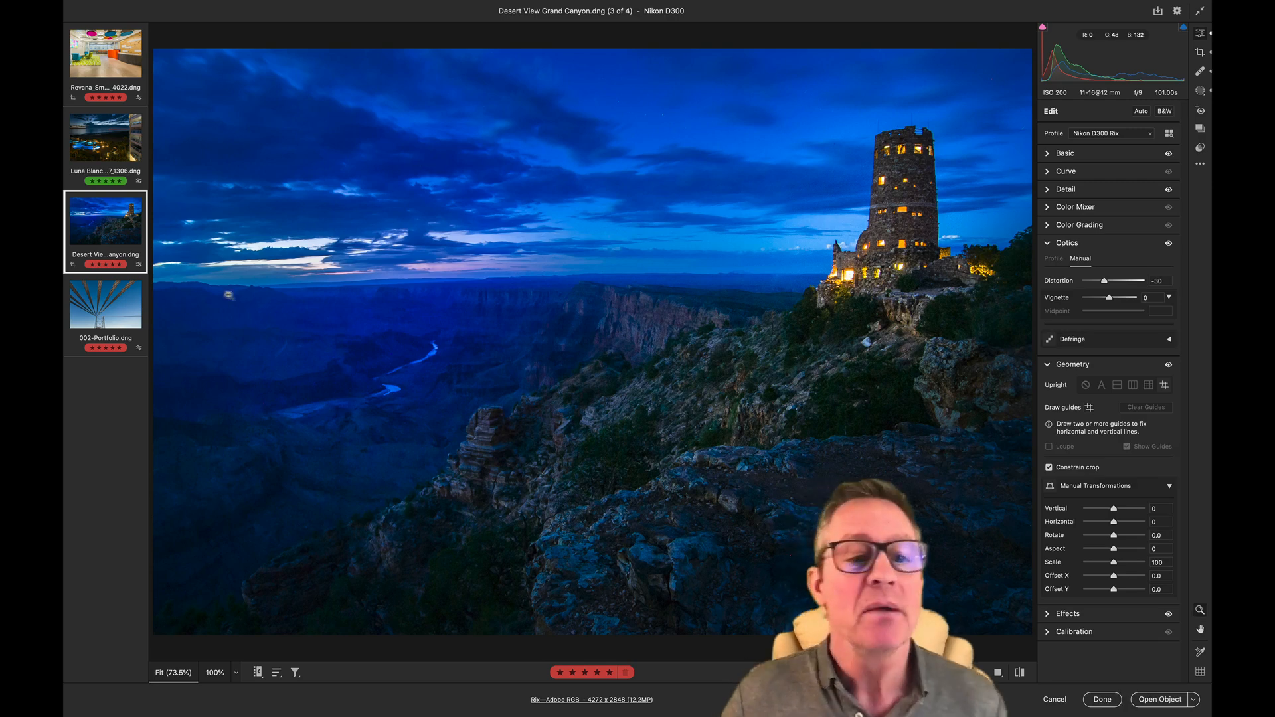
{"action": "key", "text": "shift+t"}
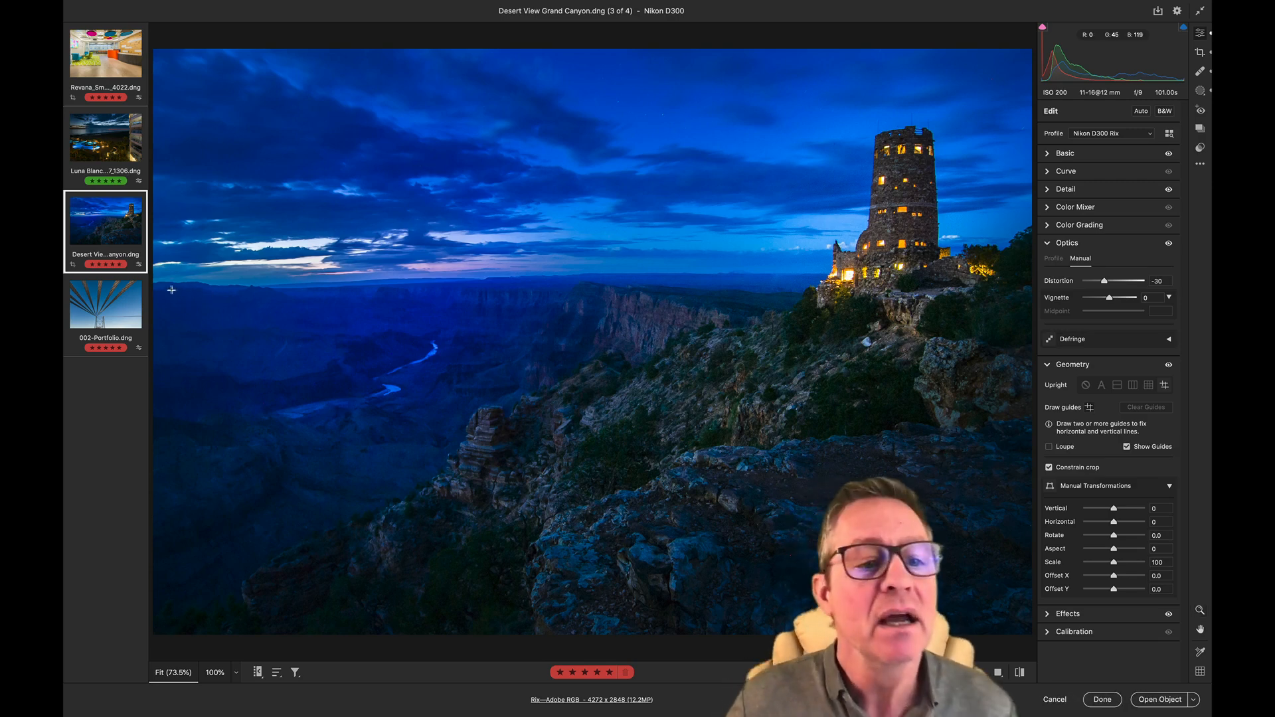
{"action": "mouse_move", "coordinate": [212, 289]}
{"action": "left_mouse_down"}
{"action": "mouse_move", "coordinate": [867, 280]}
{"action": "mouse_move", "coordinate": [953, 372]}
{"action": "mouse_move", "coordinate": [963, 334]}
{"action": "mouse_move", "coordinate": [943, 316]}
{"action": "mouse_move", "coordinate": [937, 326]}
{"action": "mouse_move", "coordinate": [959, 372]}
{"action": "mouse_move", "coordinate": [1015, 274]}
{"action": "left_mouse_up"}
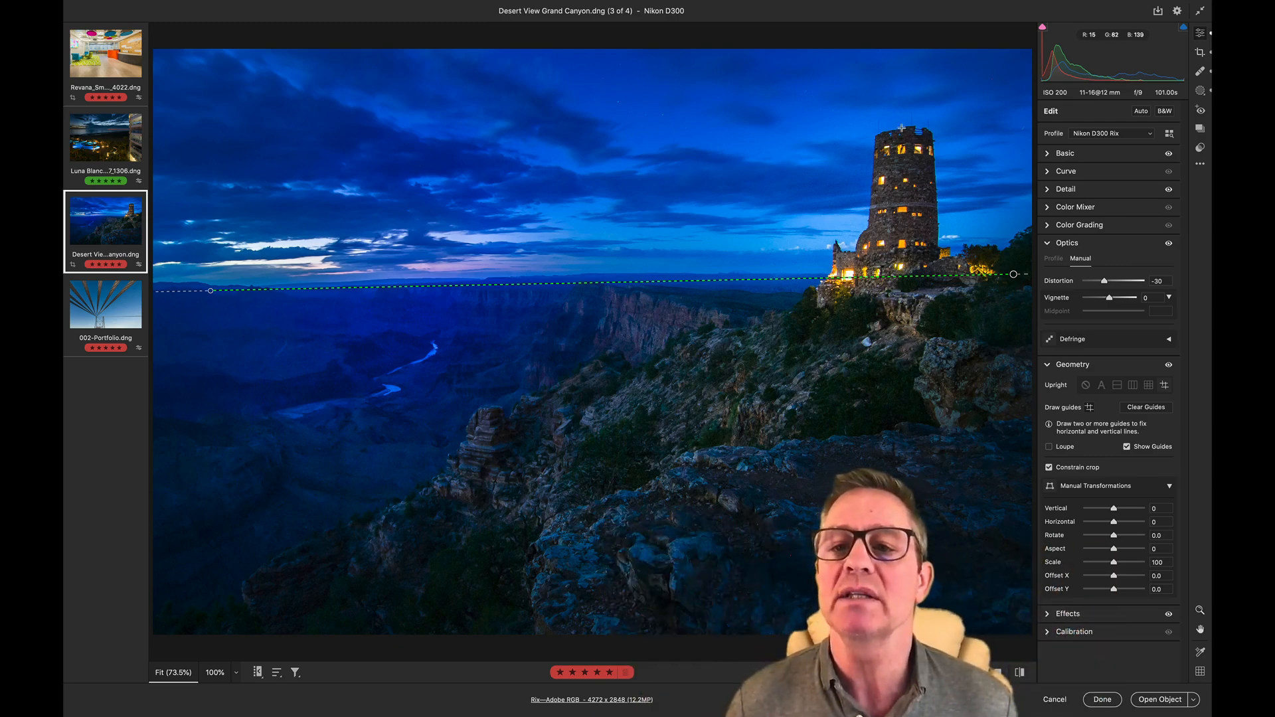
{"action": "left_click_drag", "start_coordinate": [902, 127], "coordinate": [897, 338]}
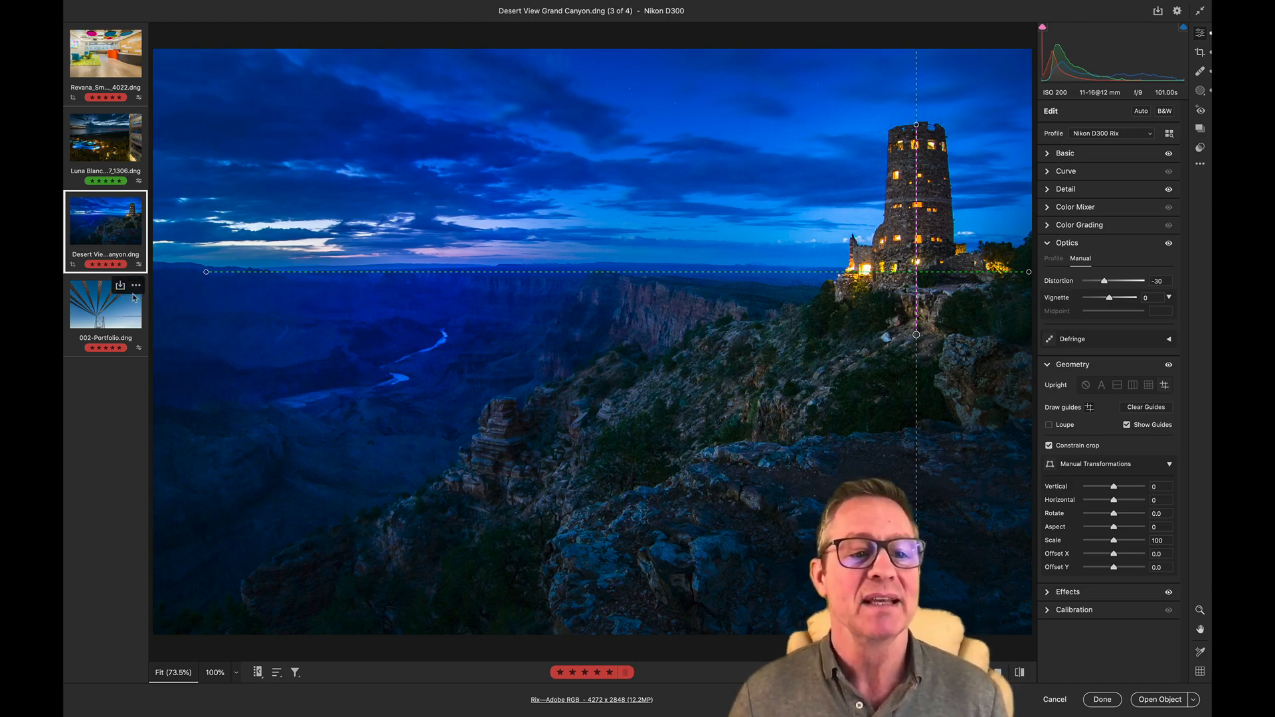
Guide 002-Portfolio.dng with a horizontal across the pylon's top and a vertical down its centre, and apply all changes without opening the images.
{"action": "left_click", "coordinate": [122, 309]}
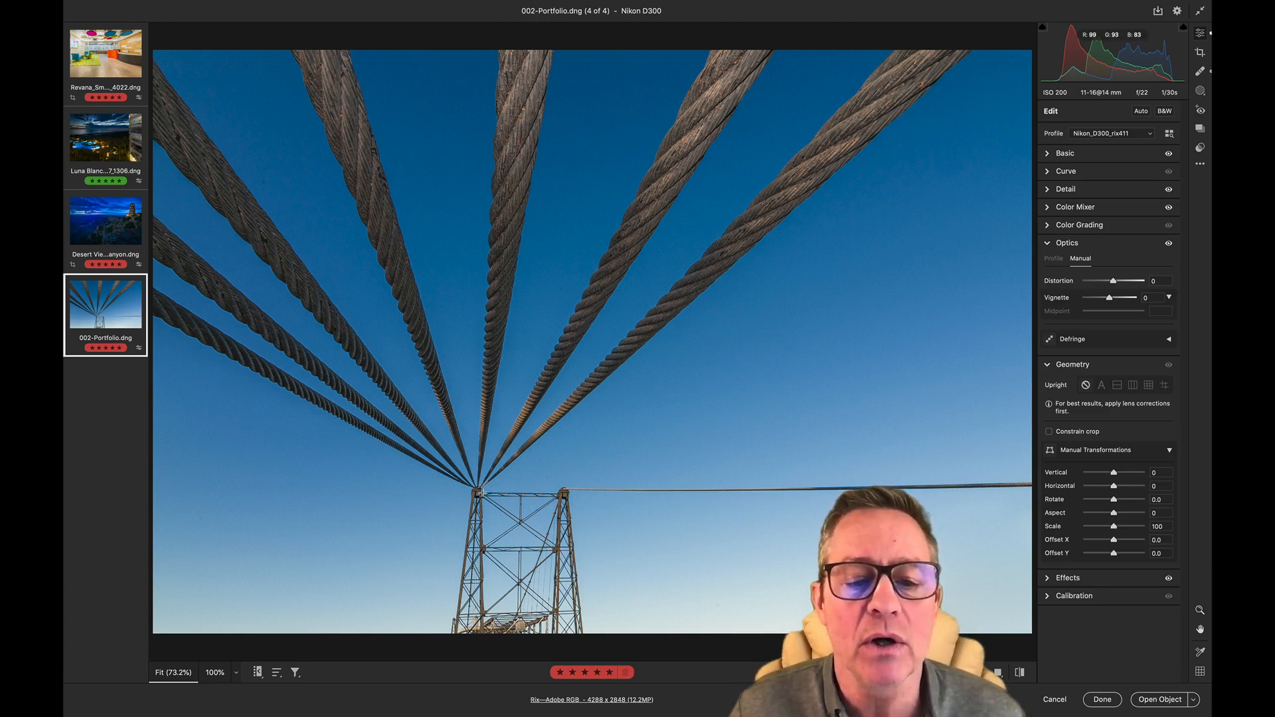
{"action": "mouse_move", "coordinate": [483, 493]}
{"action": "left_mouse_down"}
{"action": "mouse_move", "coordinate": [602, 475]}
{"action": "mouse_move", "coordinate": [606, 495]}
{"action": "left_mouse_up"}
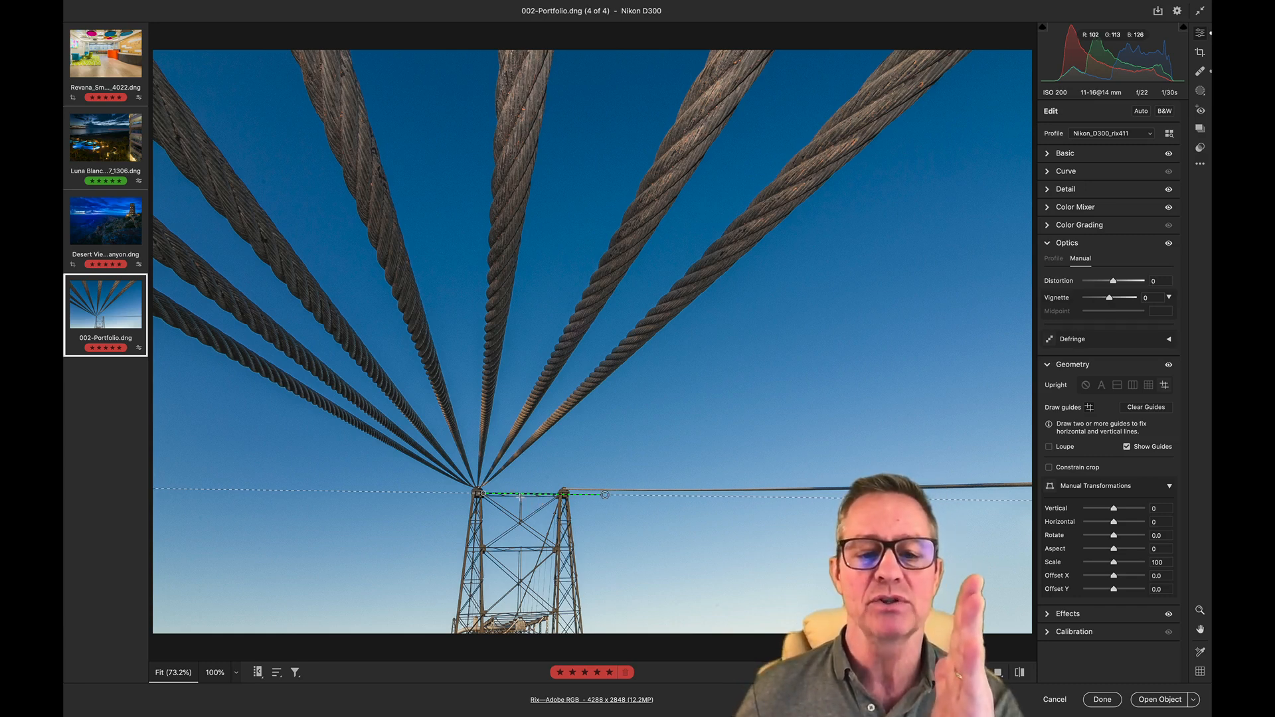
{"action": "left_click_drag", "start_coordinate": [522, 495], "coordinate": [521, 635]}
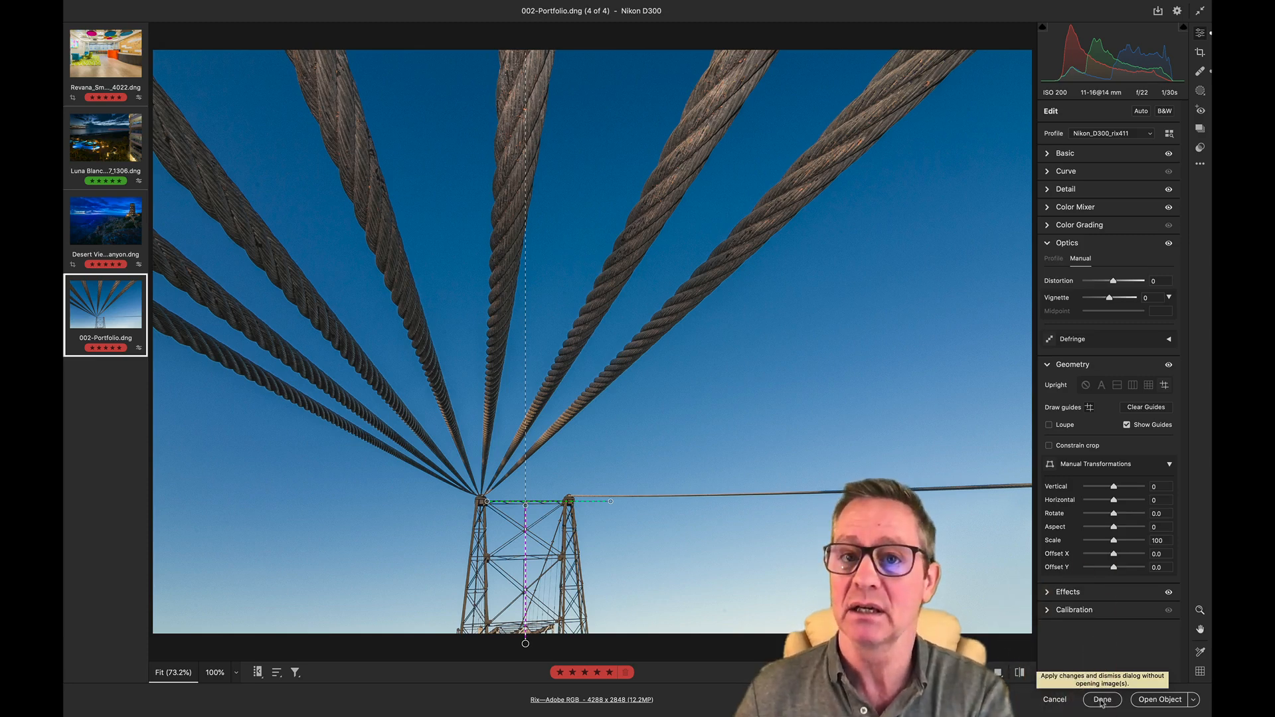
{"action": "left_click", "coordinate": [1102, 701]}
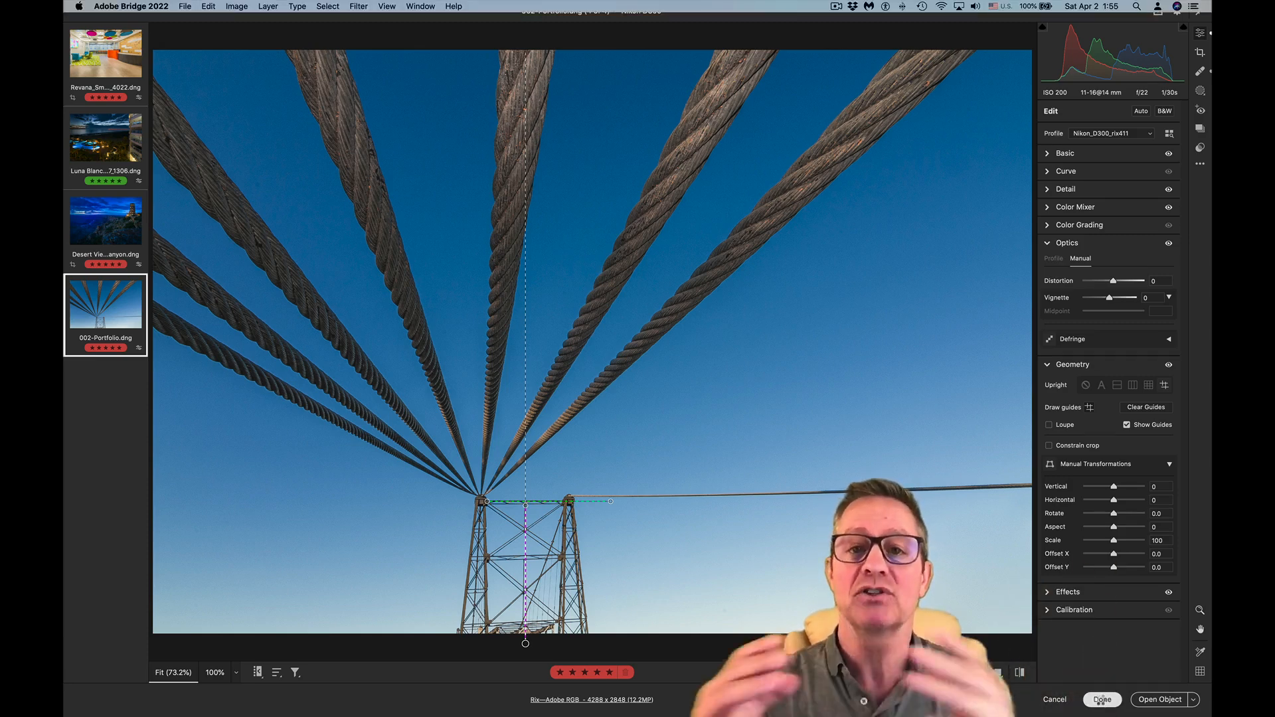